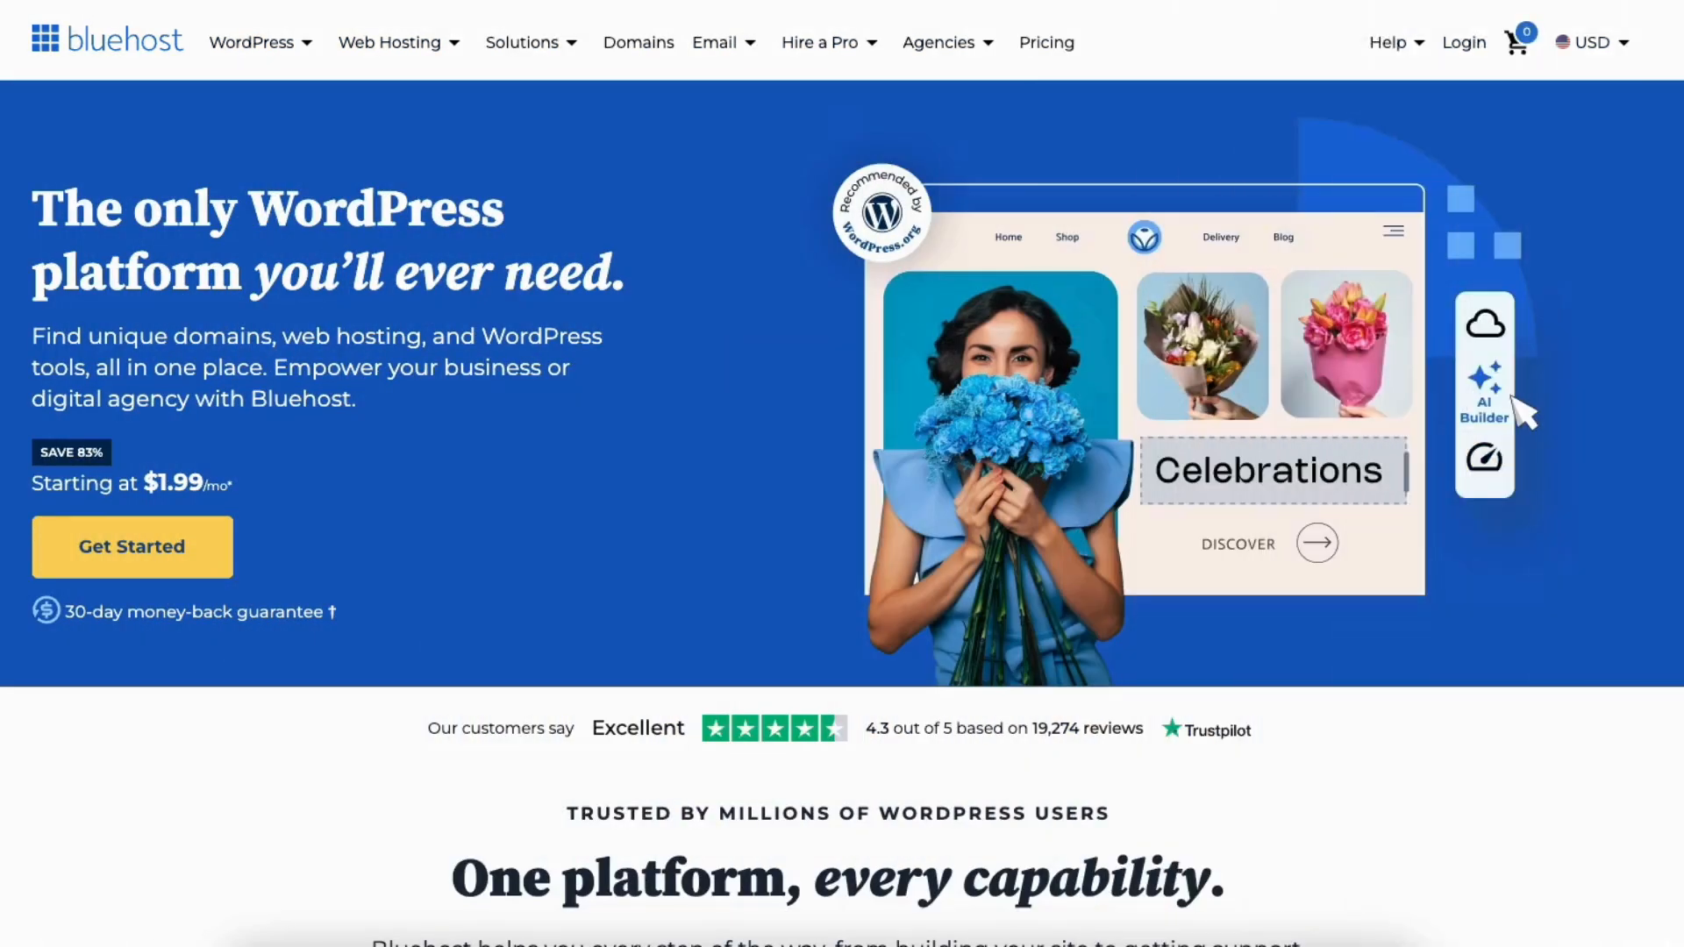
Look through the Bluehost home page down to the hosting plan selection
scroll(1526, 144, down, 3)
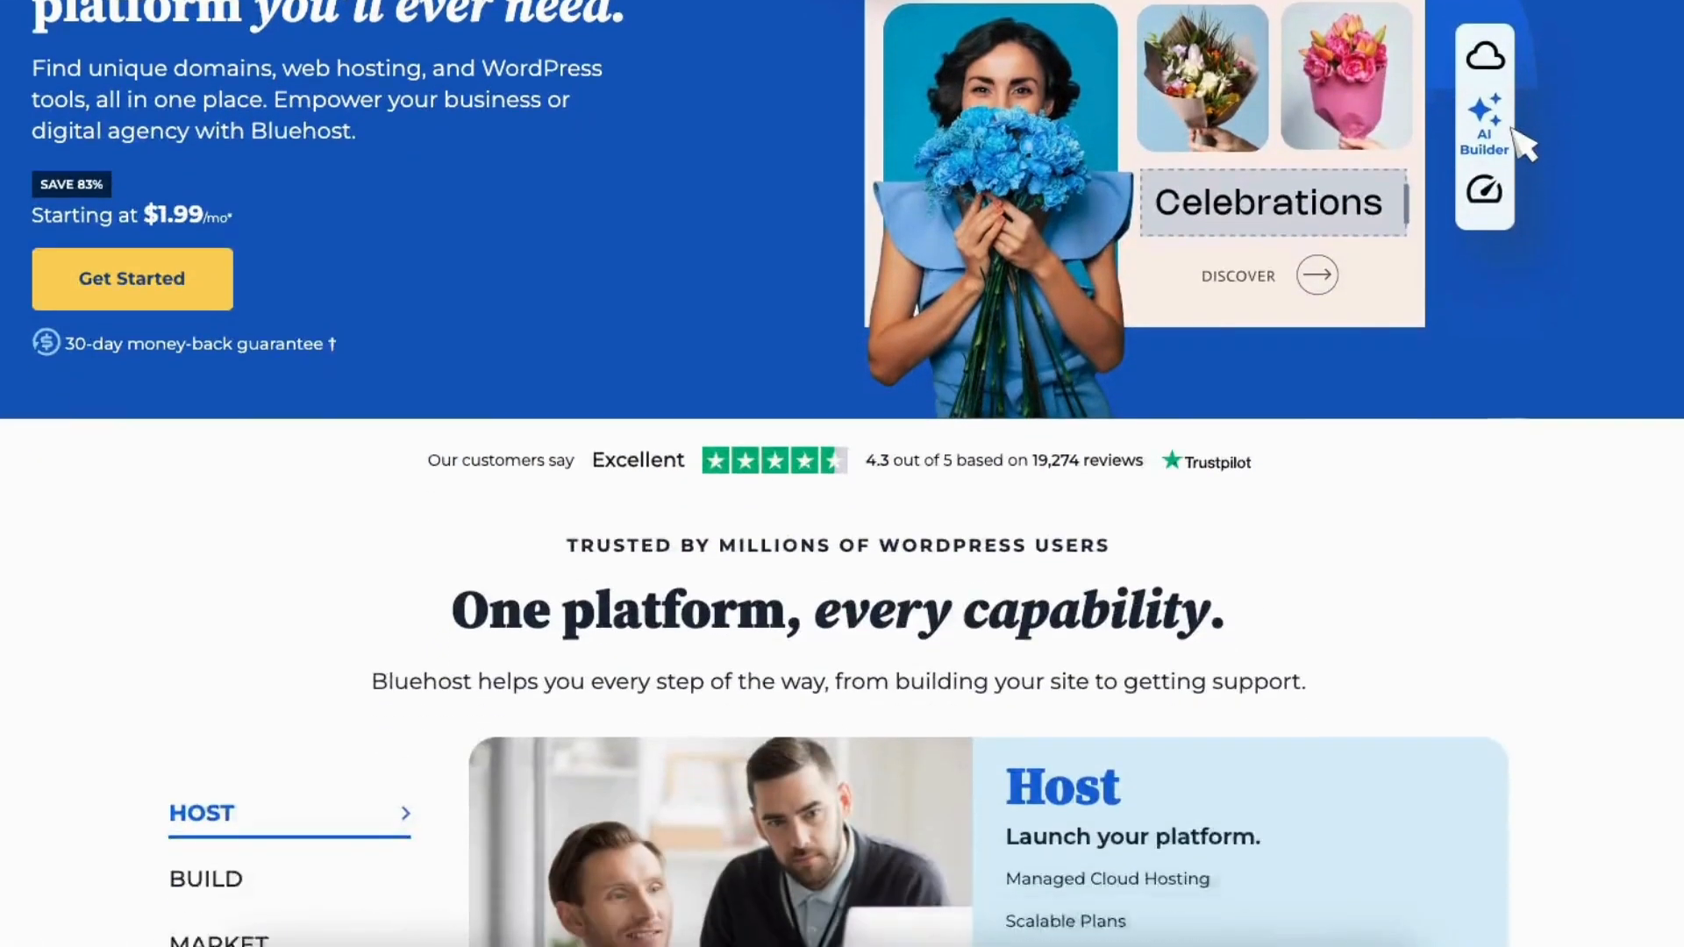
scroll(842, 473, down, 20)
scroll(842, 474, down, 20)
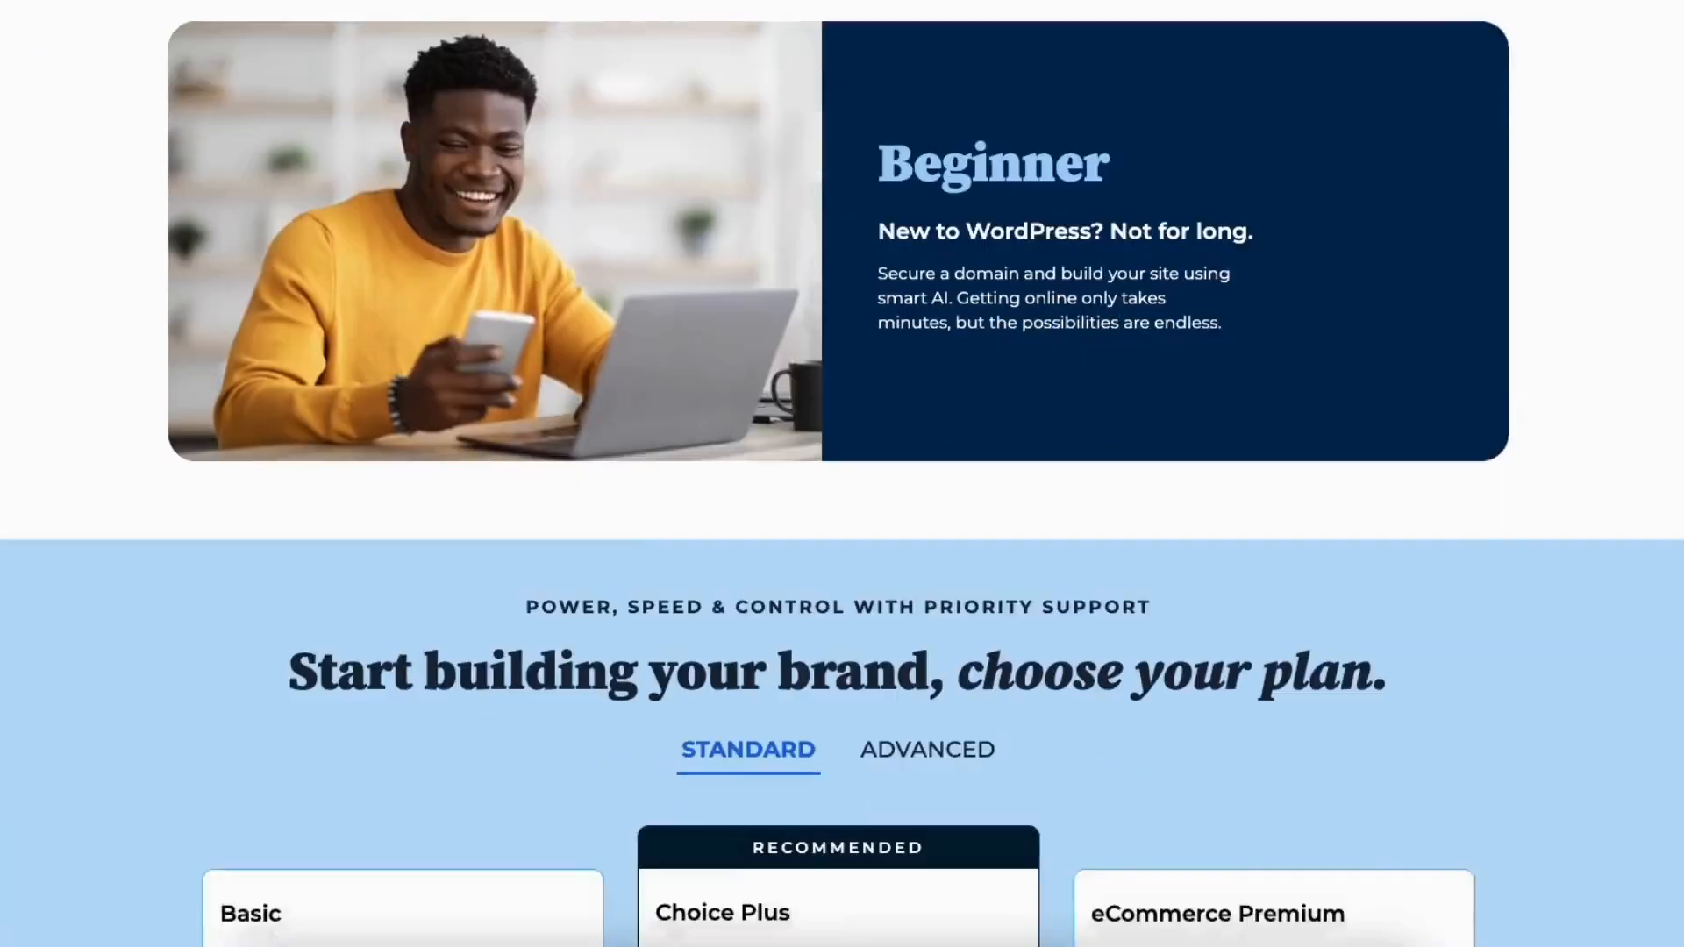
scroll(843, 474, down, 5)
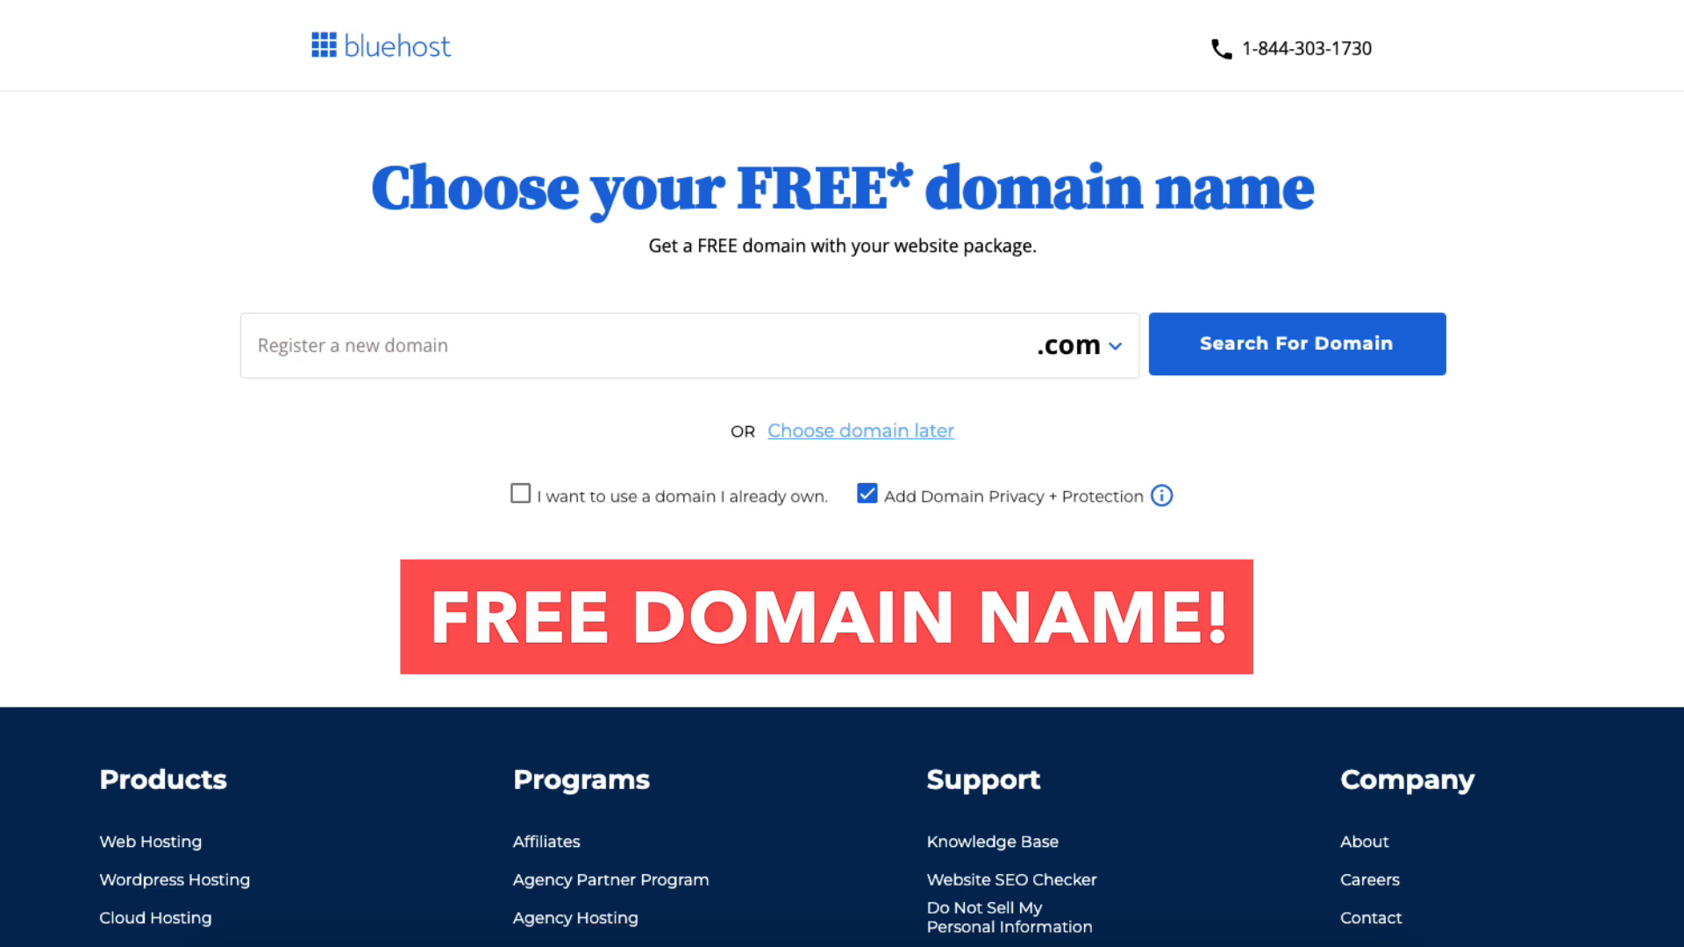
View the domain extensions offered for registering a new domain
click(374, 347)
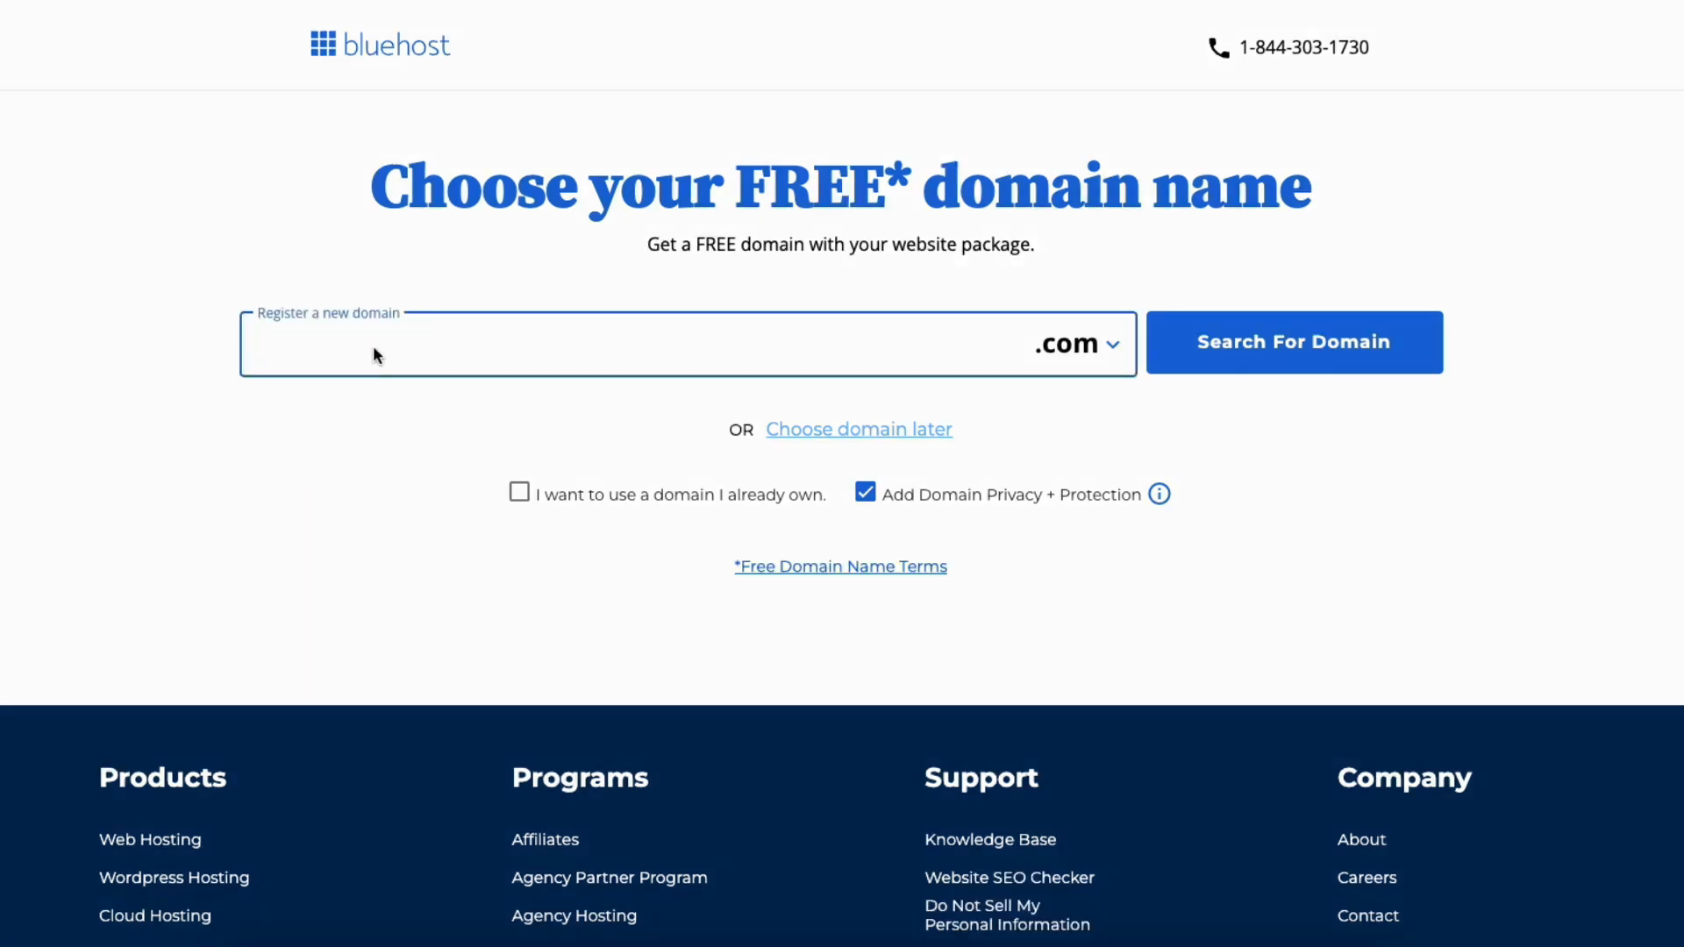
click(1092, 347)
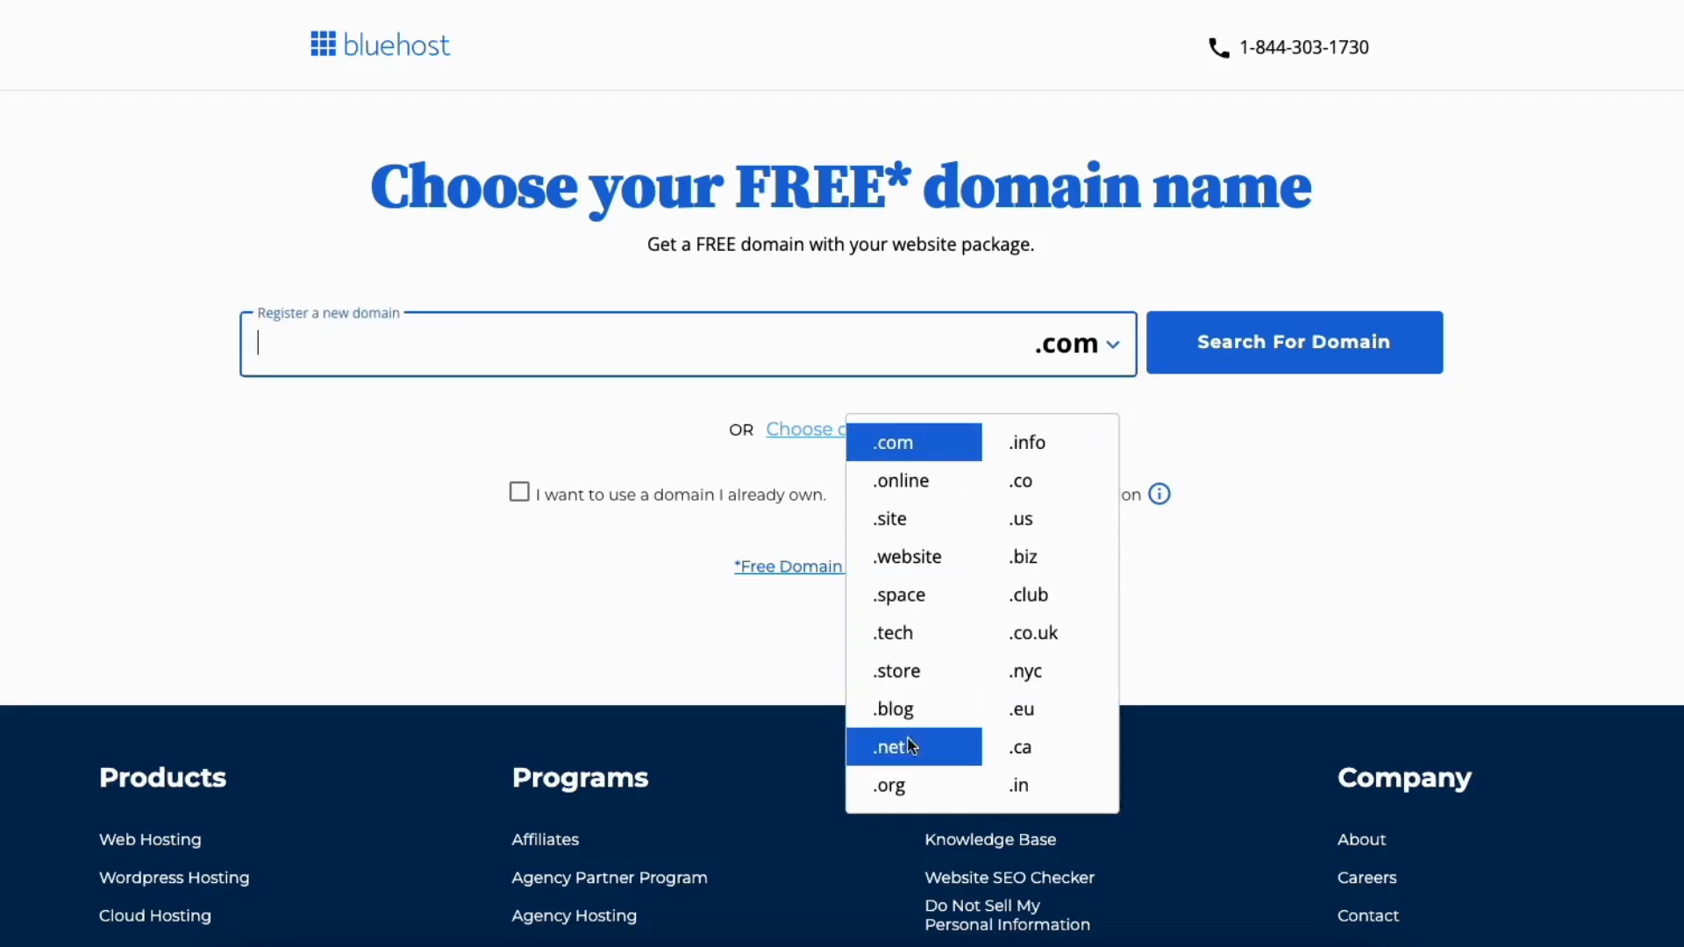
click(711, 421)
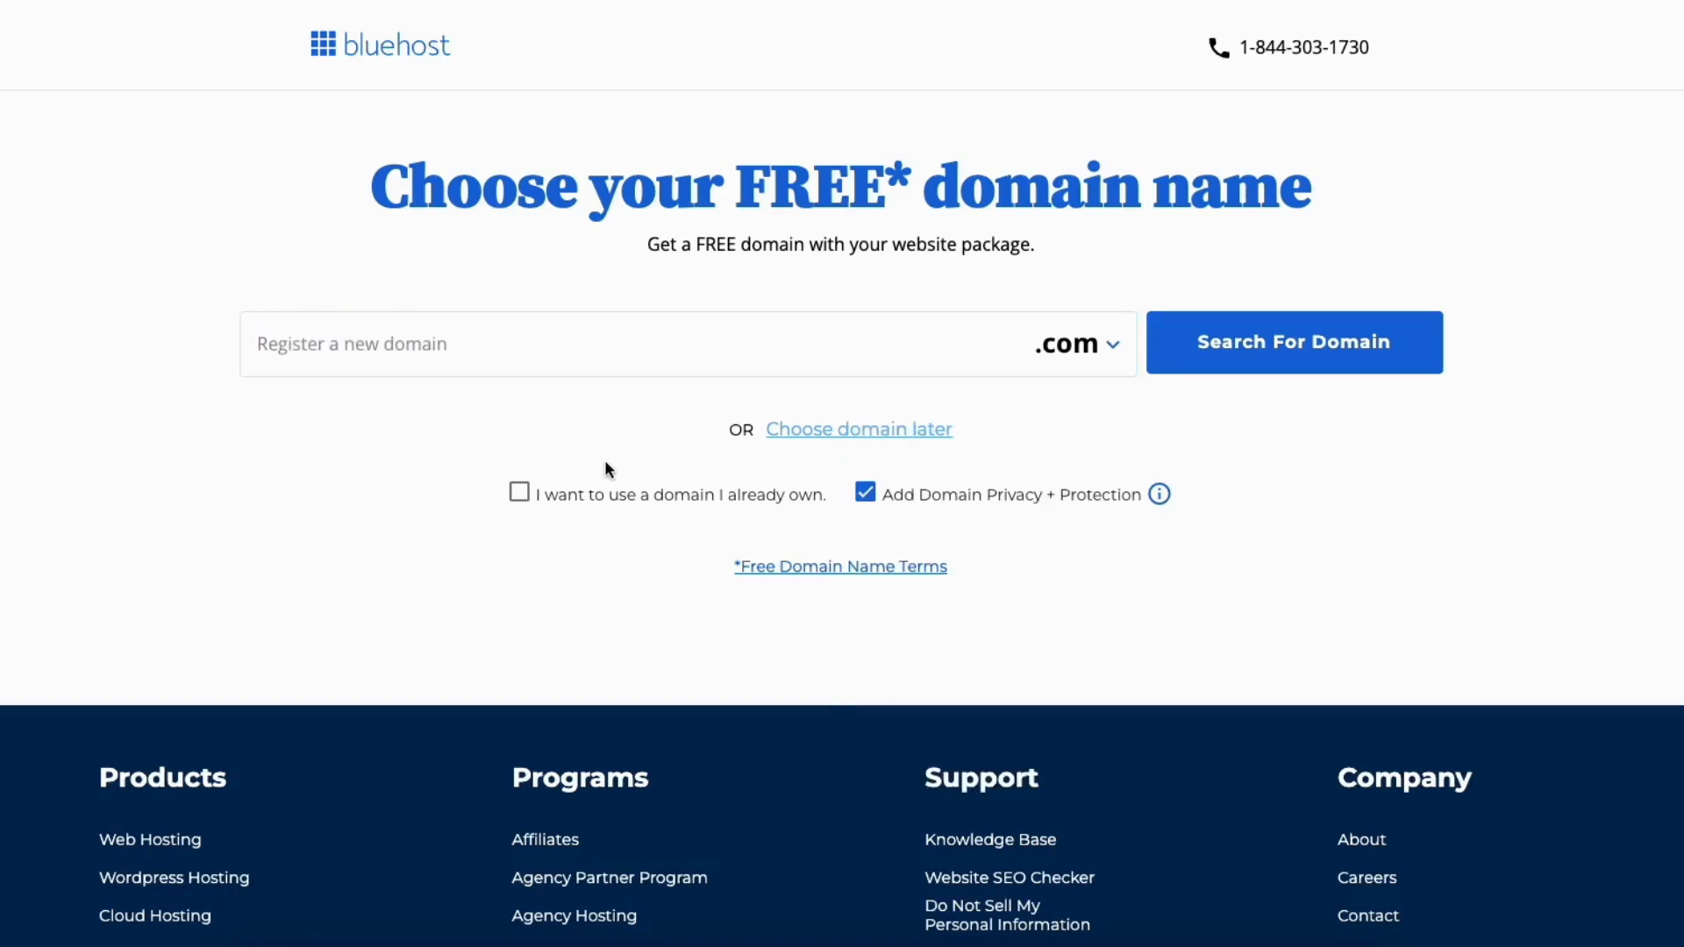
click(519, 493)
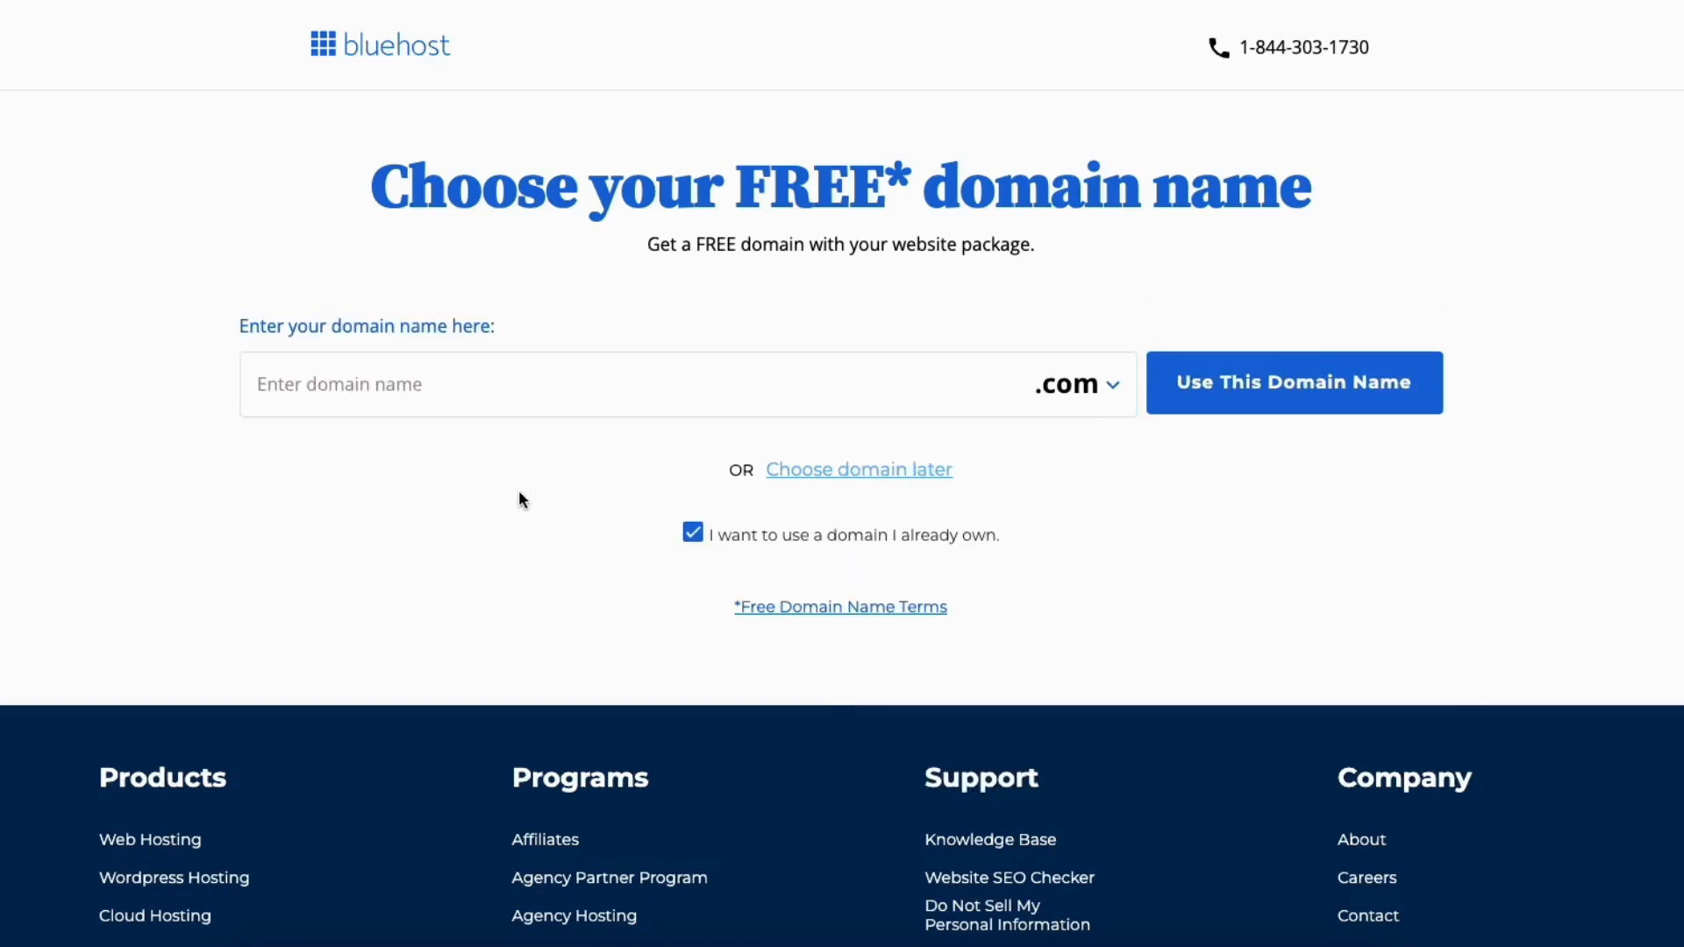
click(390, 389)
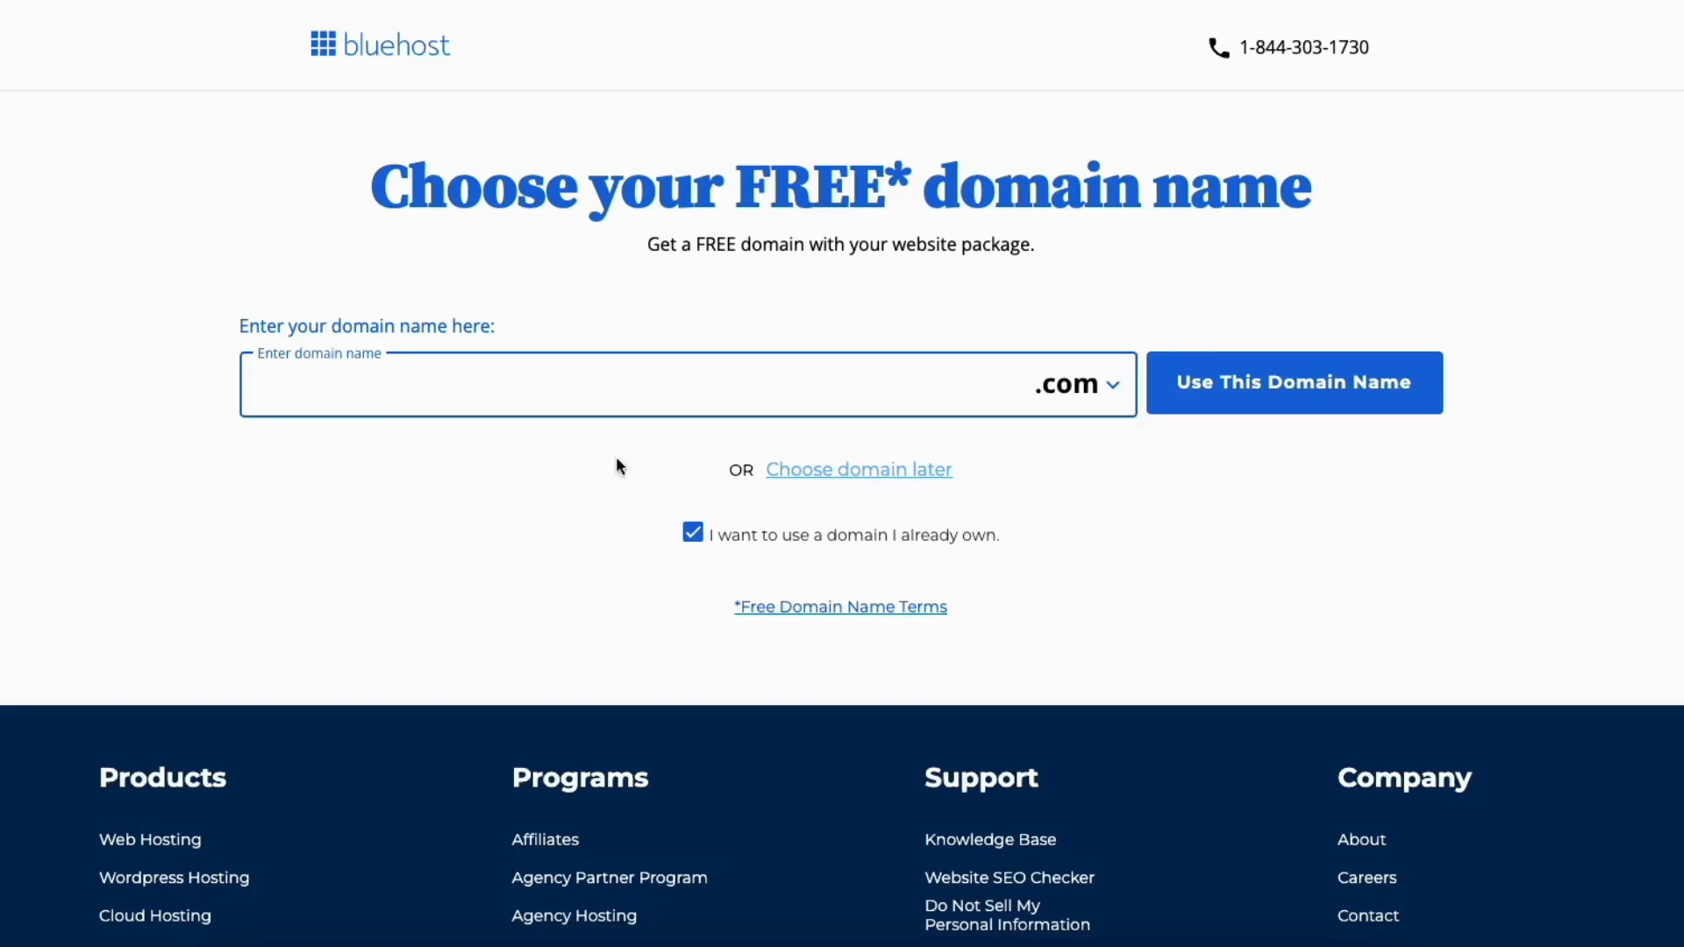
click(693, 532)
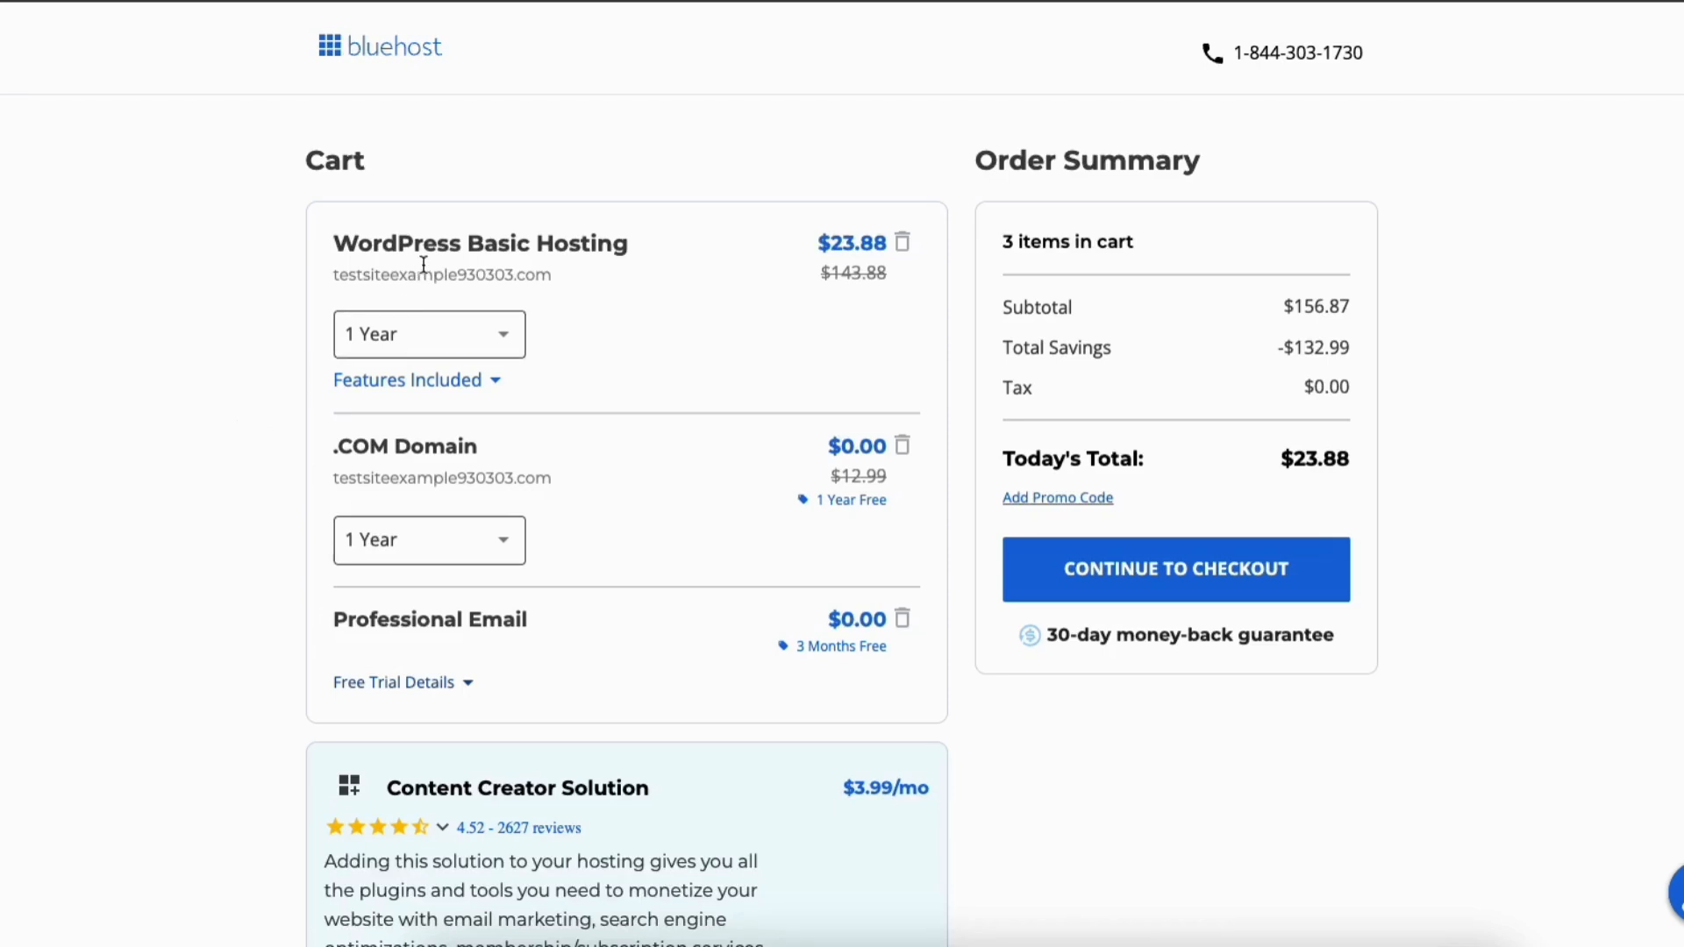
Choose the 1 Year term for WordPress Basic Hosting and continue to checkout
click(465, 339)
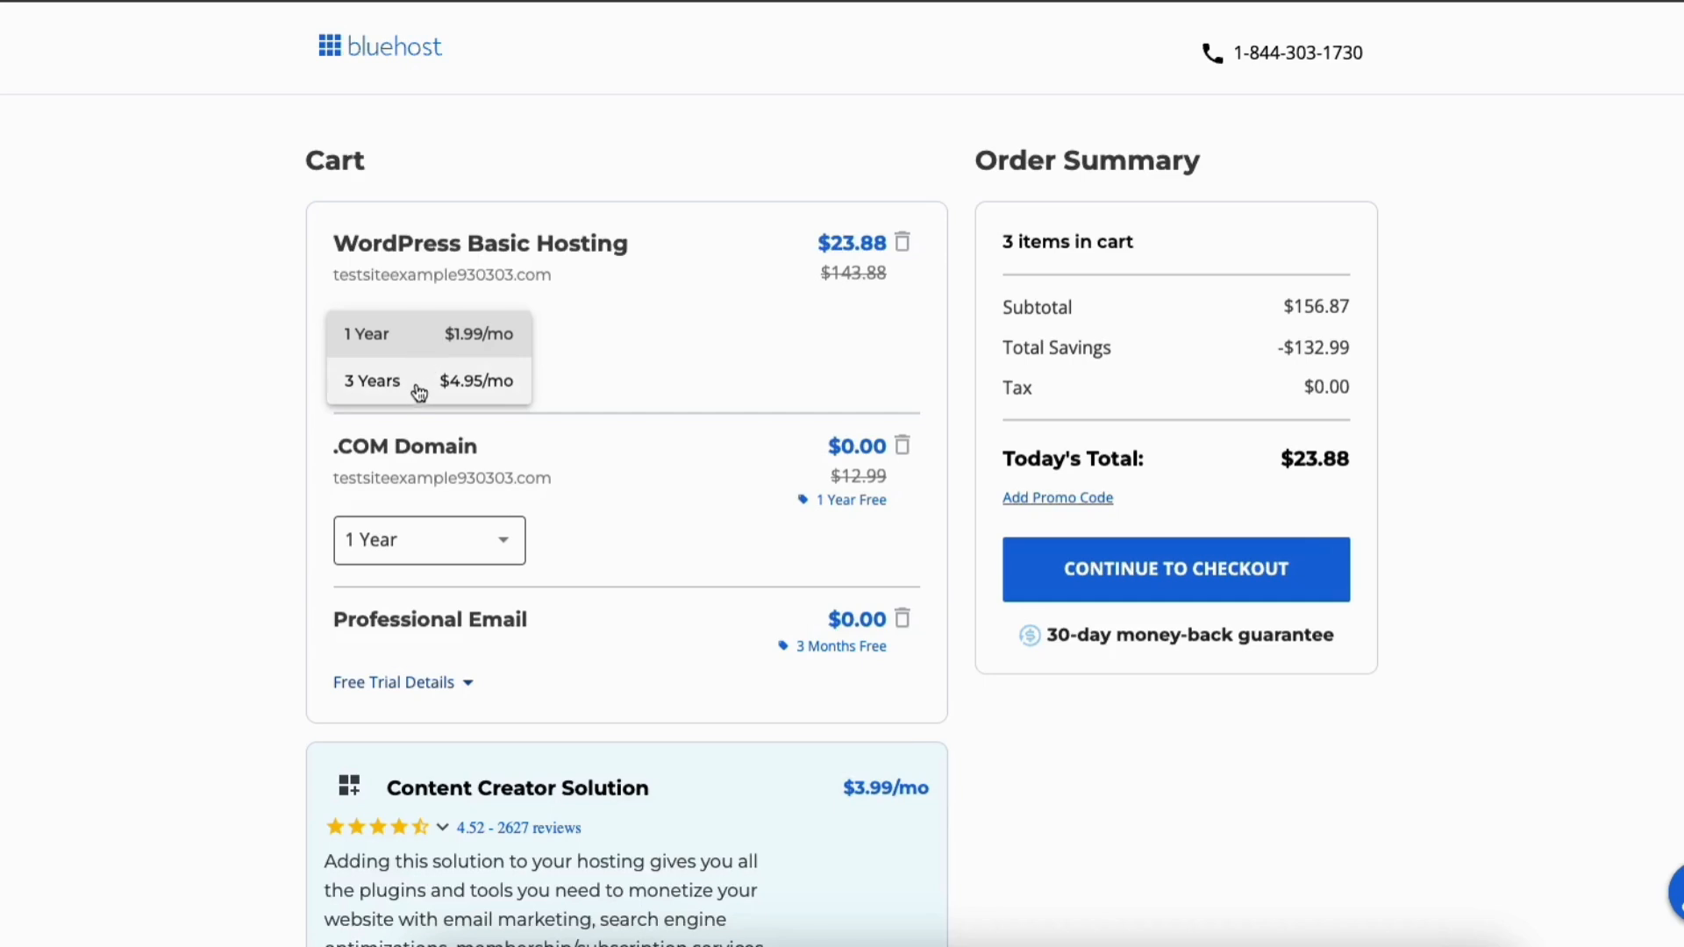
click(414, 347)
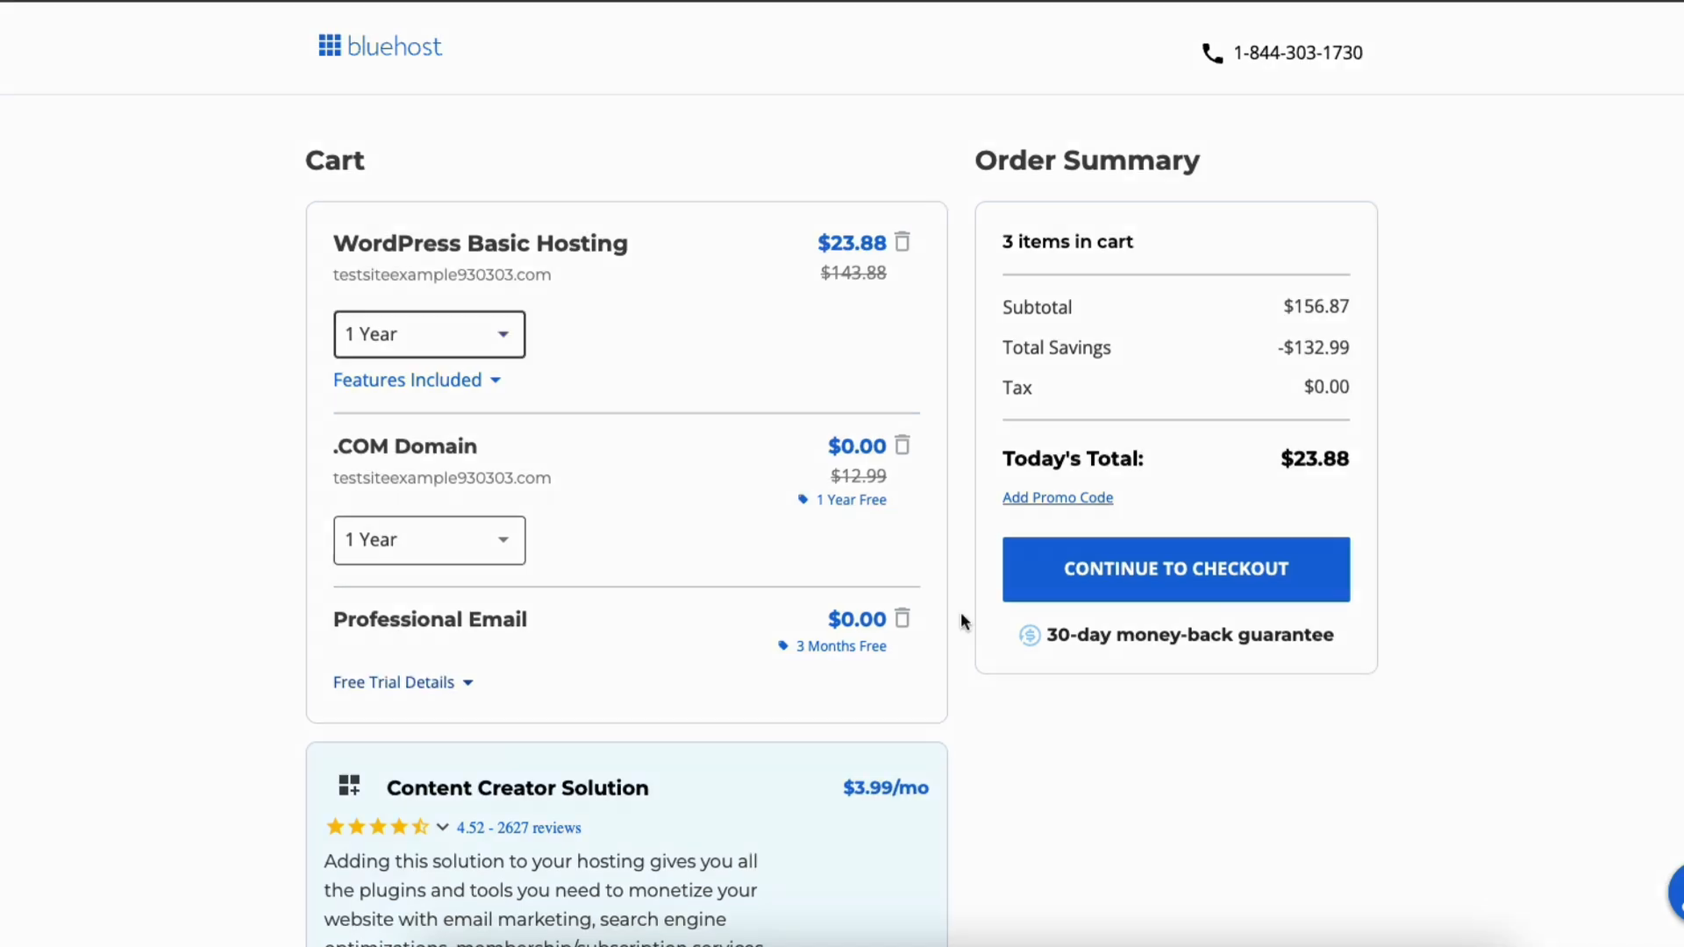
click(1085, 570)
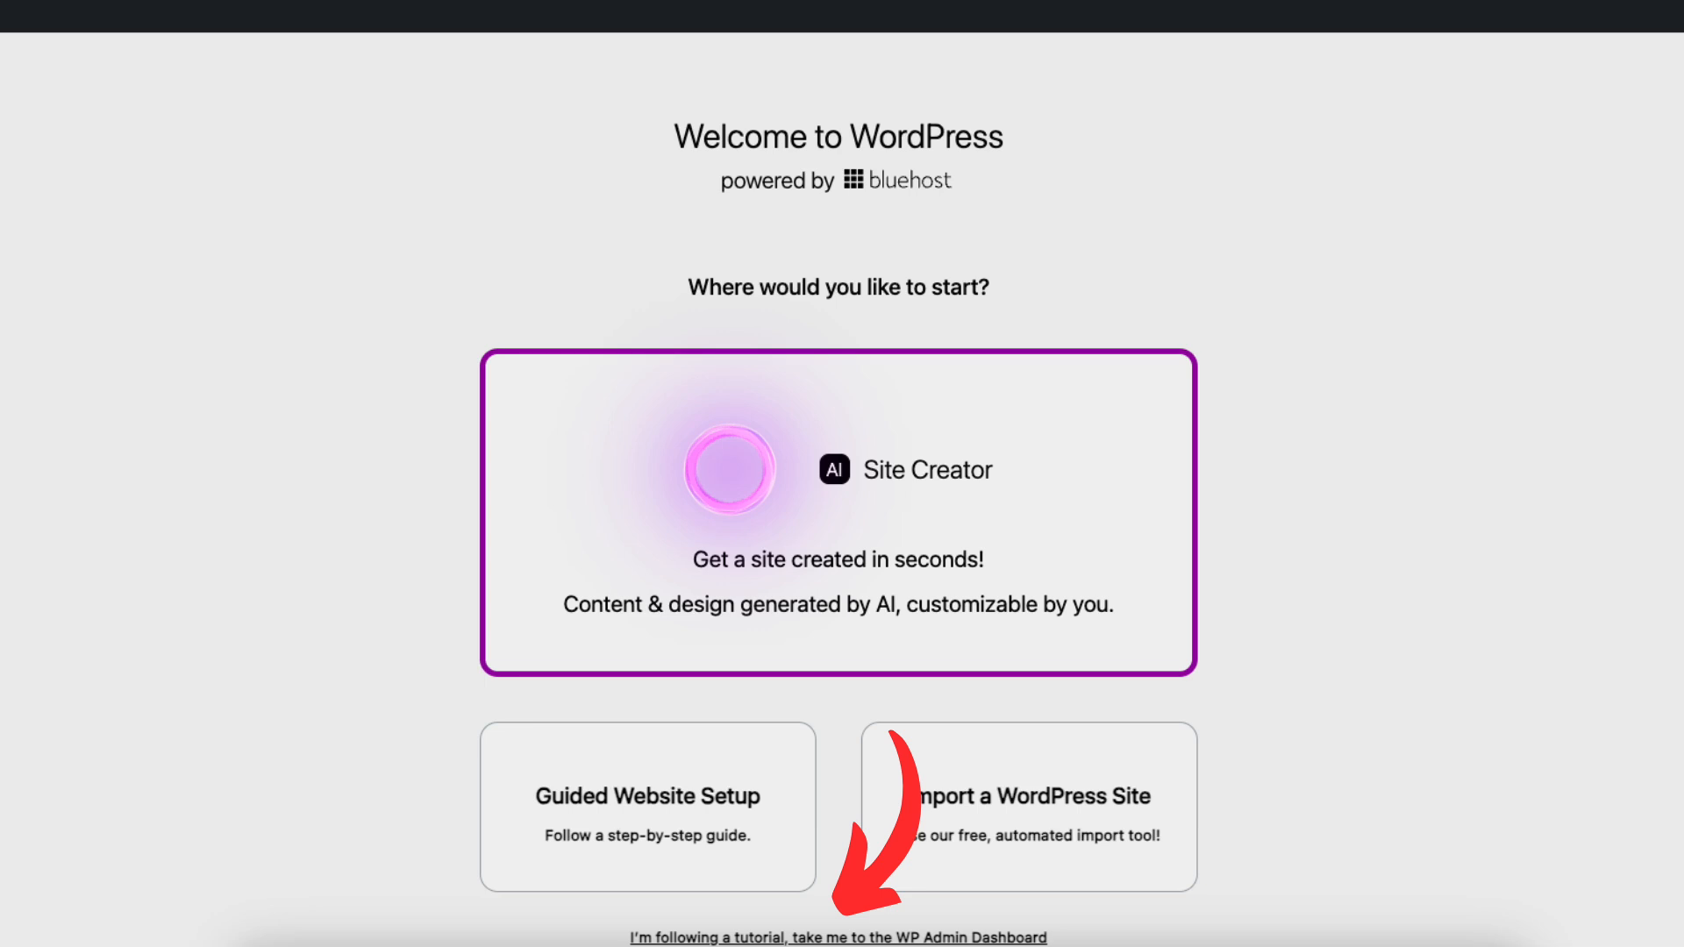
Skip the site creation options and go straight to the WP Admin Dashboard
click(837, 937)
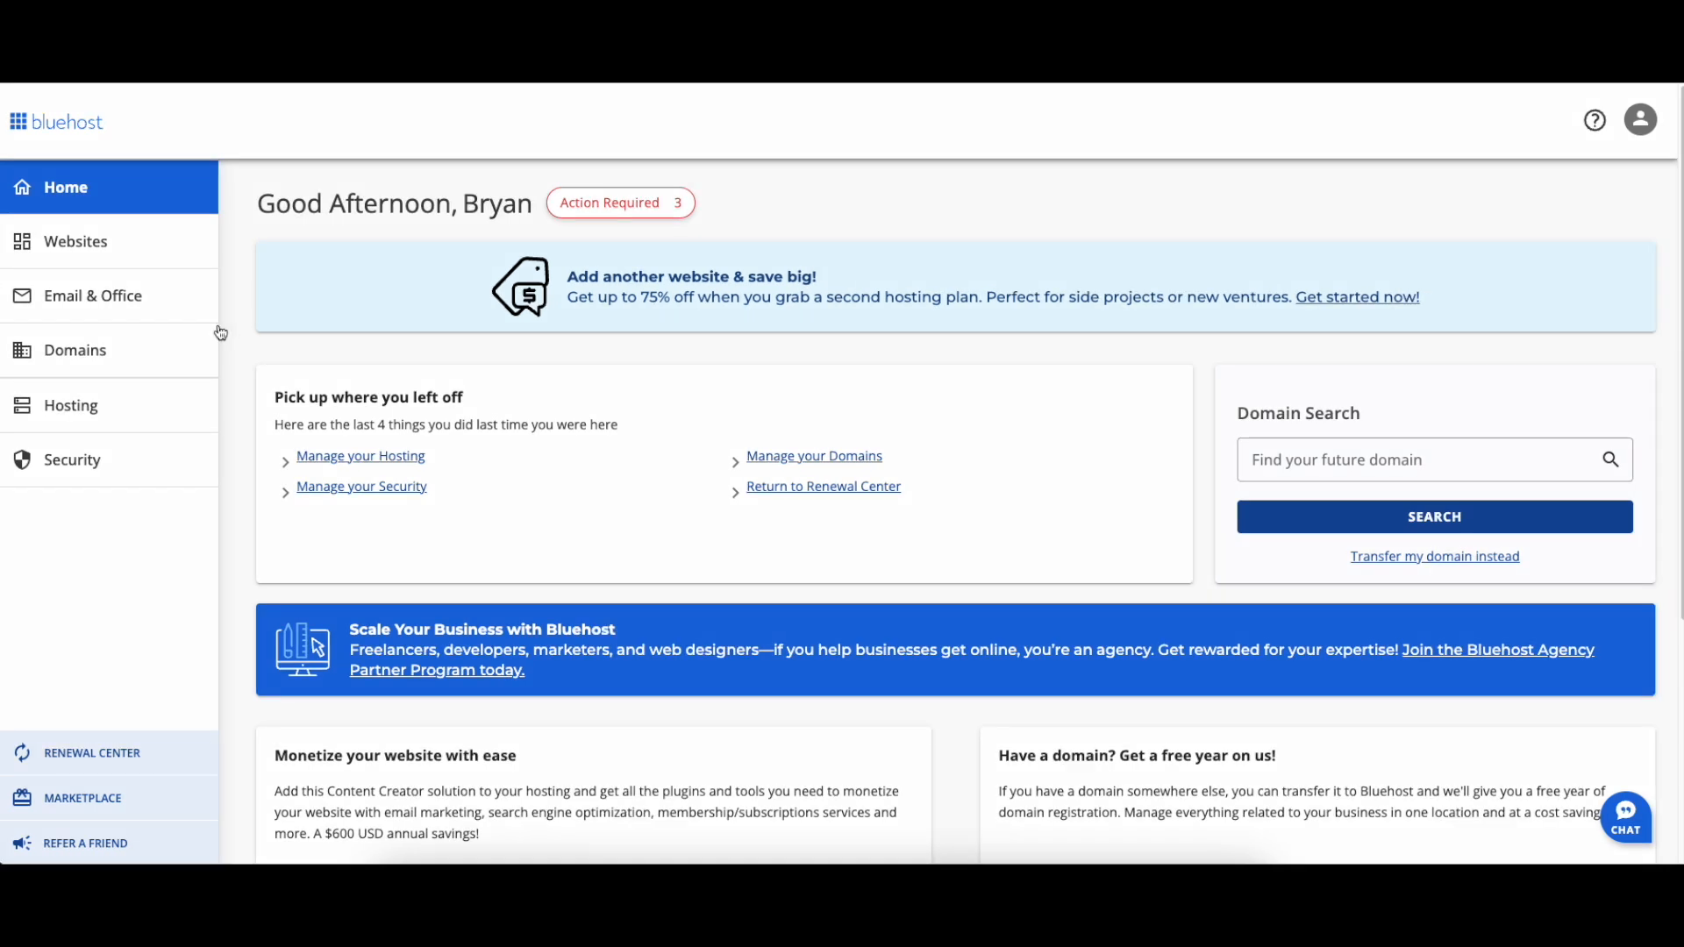
Open the Demo Website's settings from the list of websites, review its overview, and enter its WordPress admin
click(72, 246)
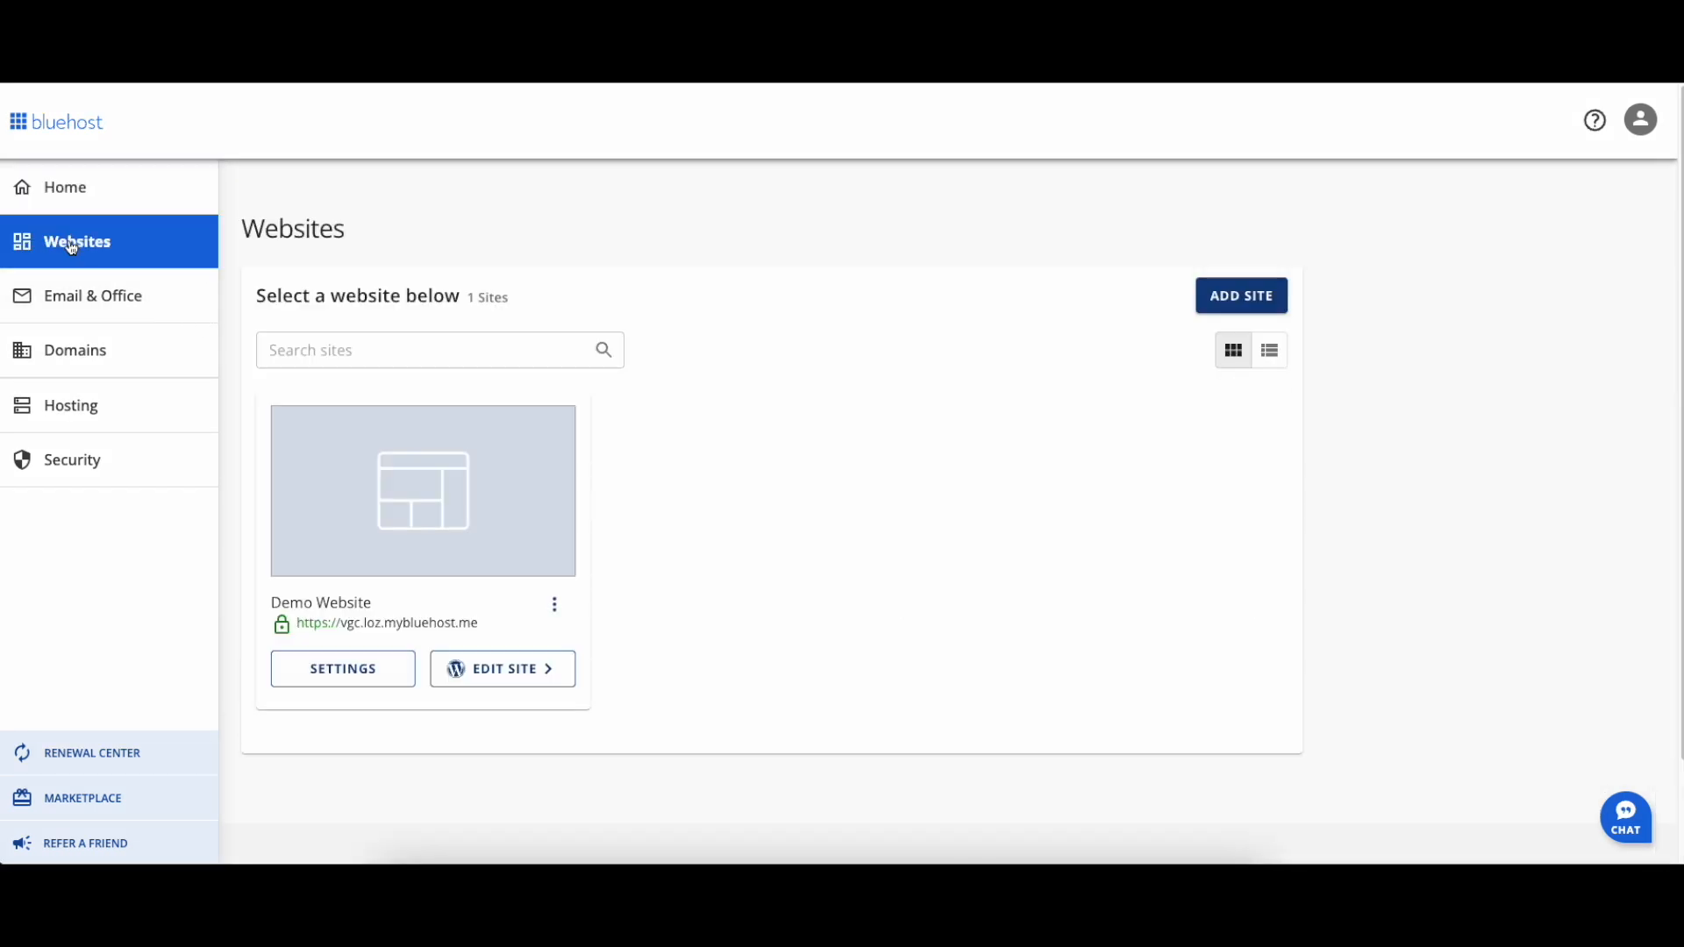
click(484, 680)
click(342, 670)
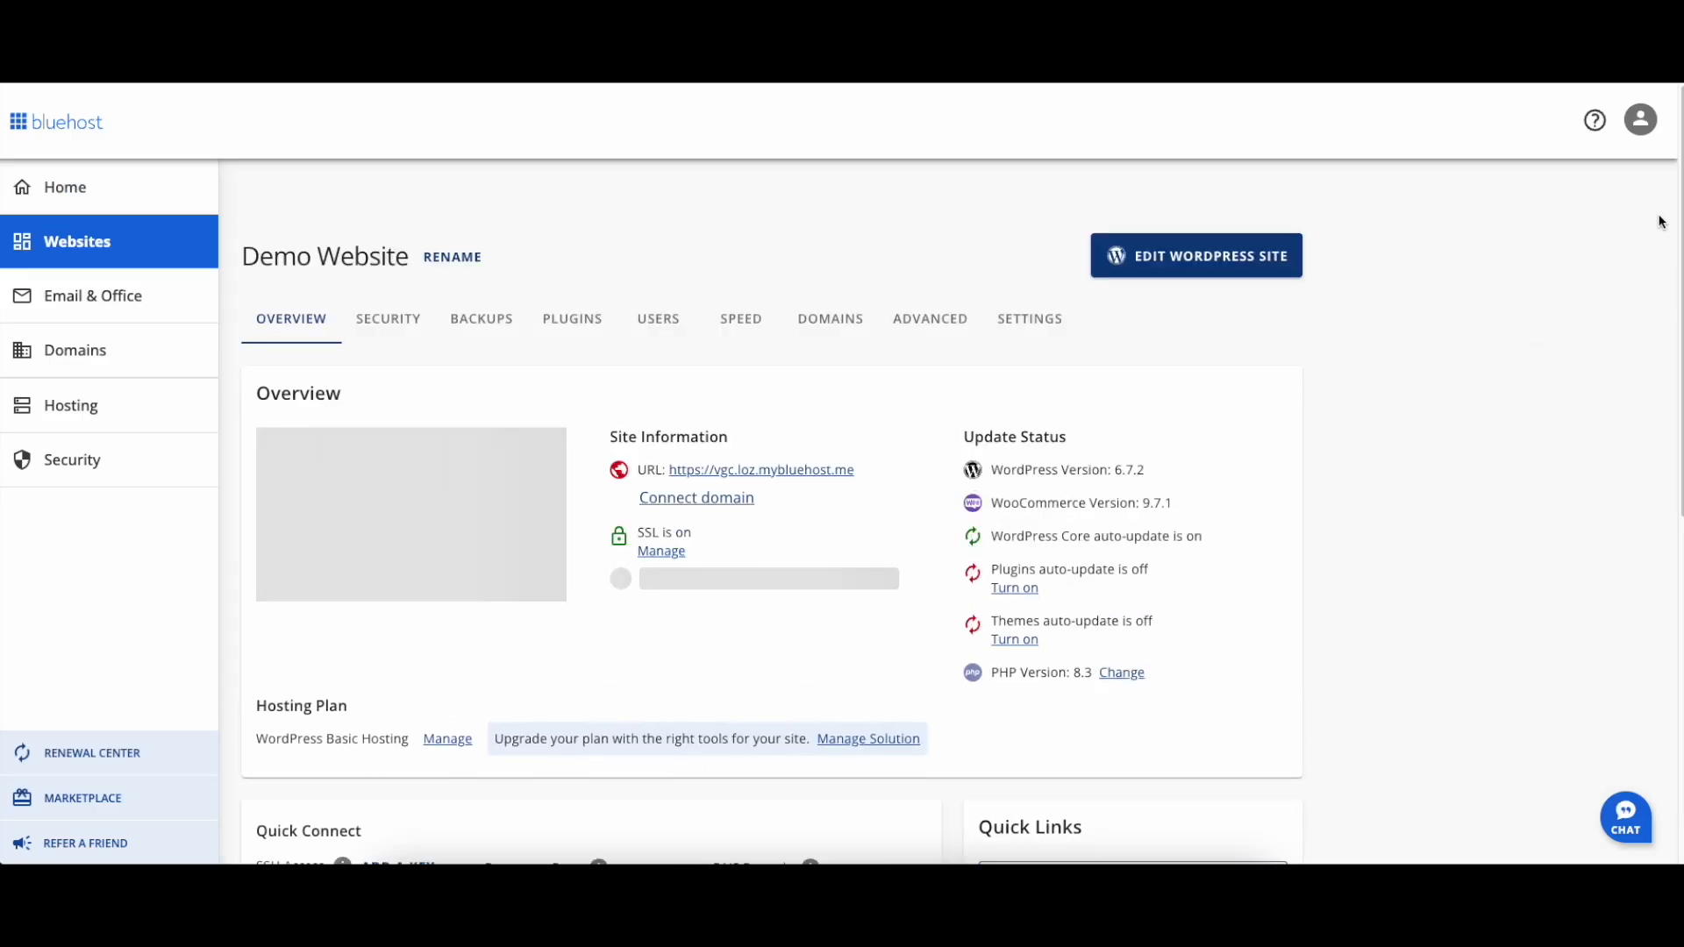
scroll(760, 514, down, 4)
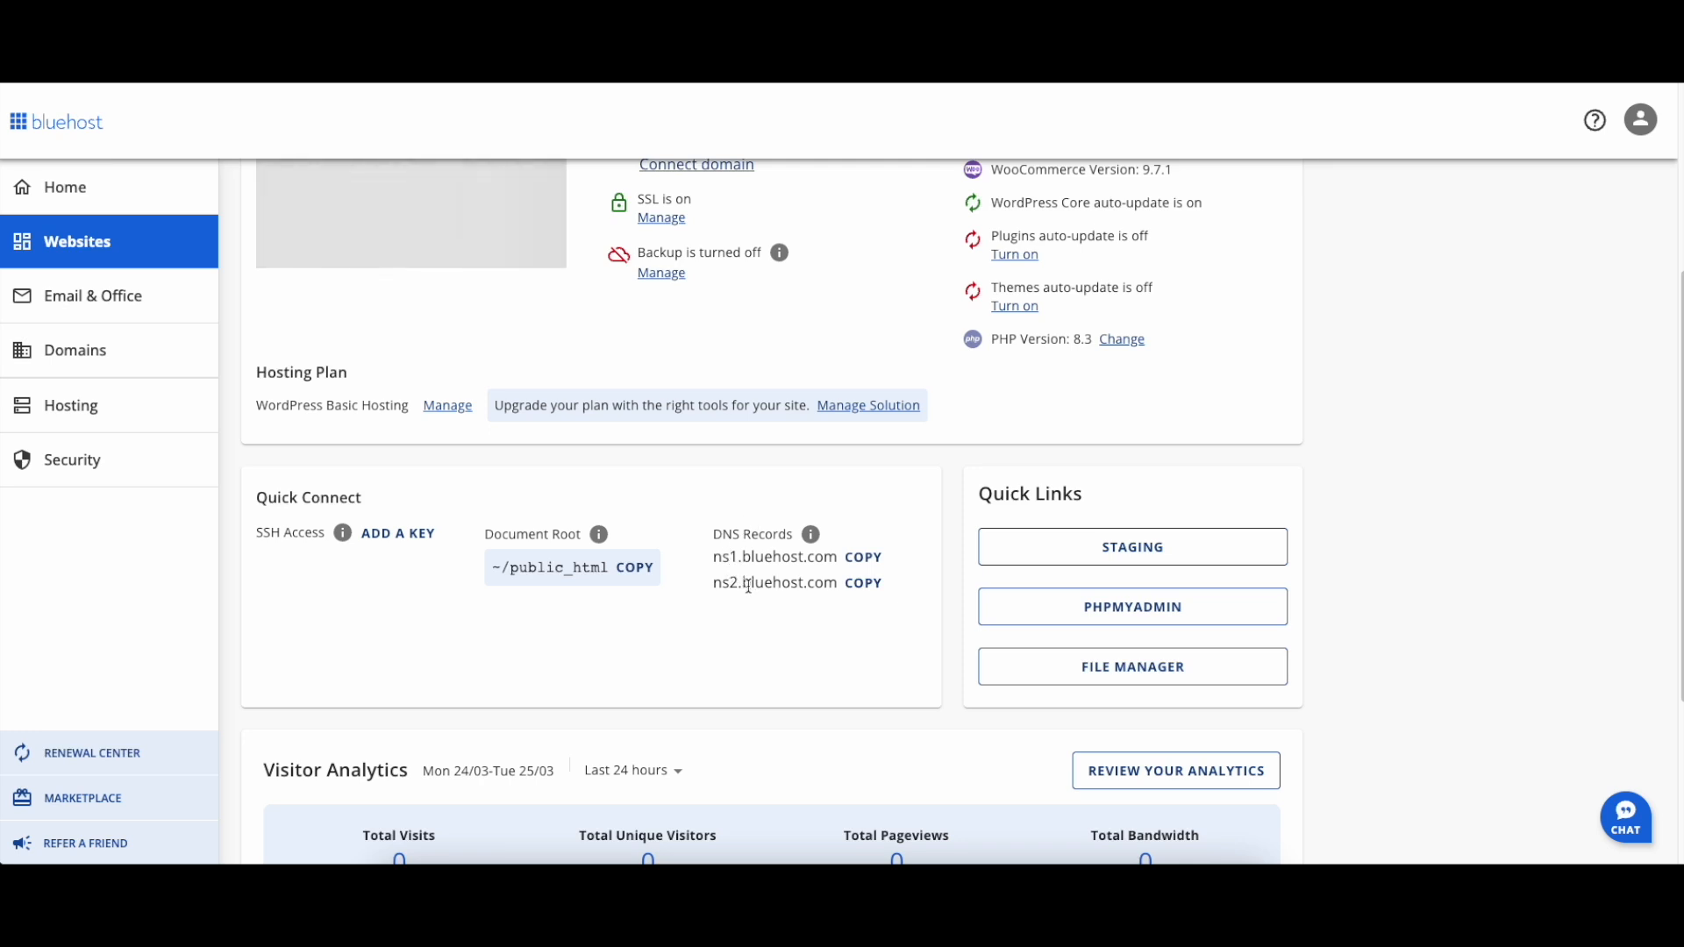
scroll(1671, 368, up, 4)
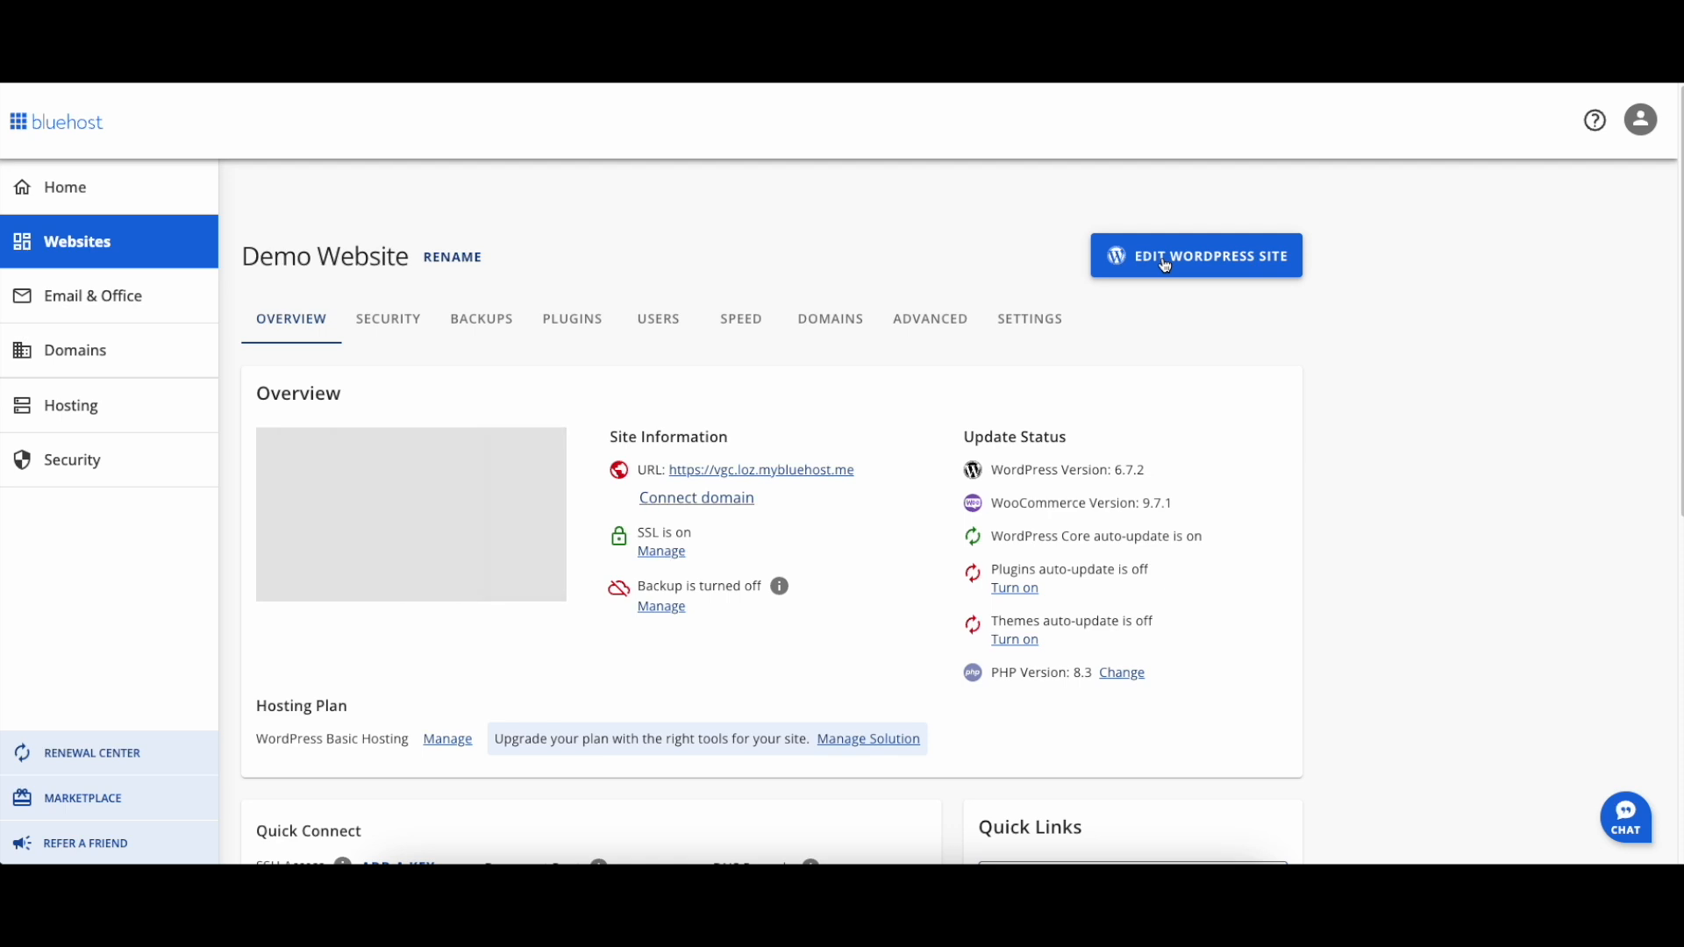
click(1165, 265)
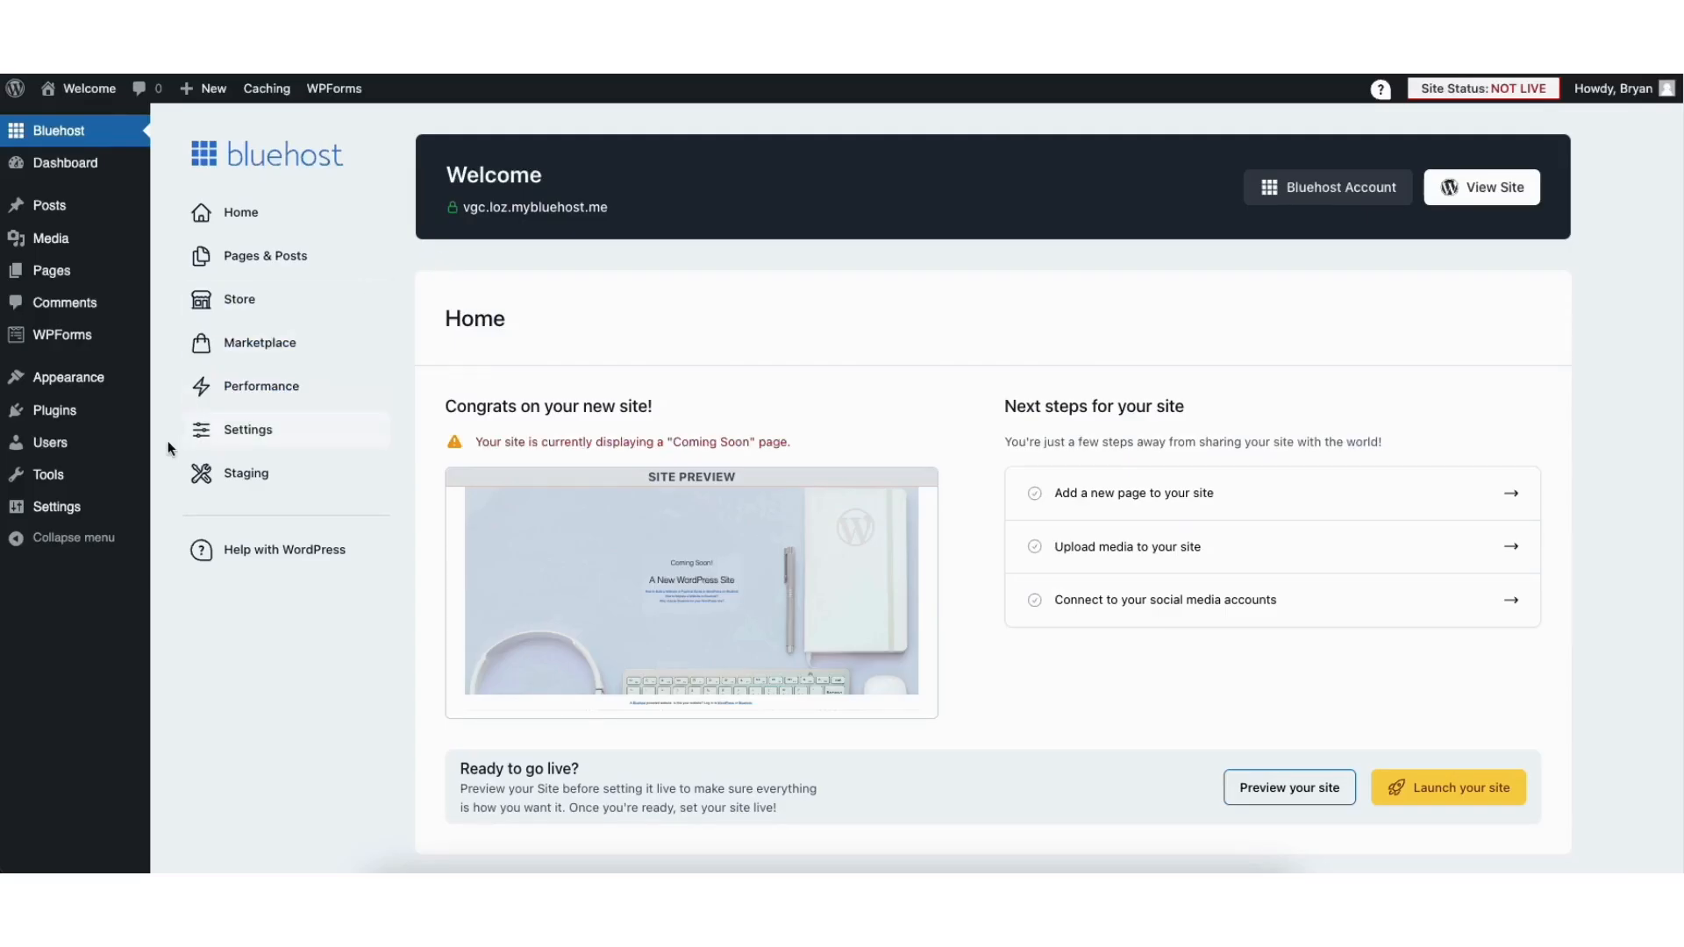
Change the WordPress Address and Site Address in General Settings from http to https and save the changes
mouse_move(55, 514)
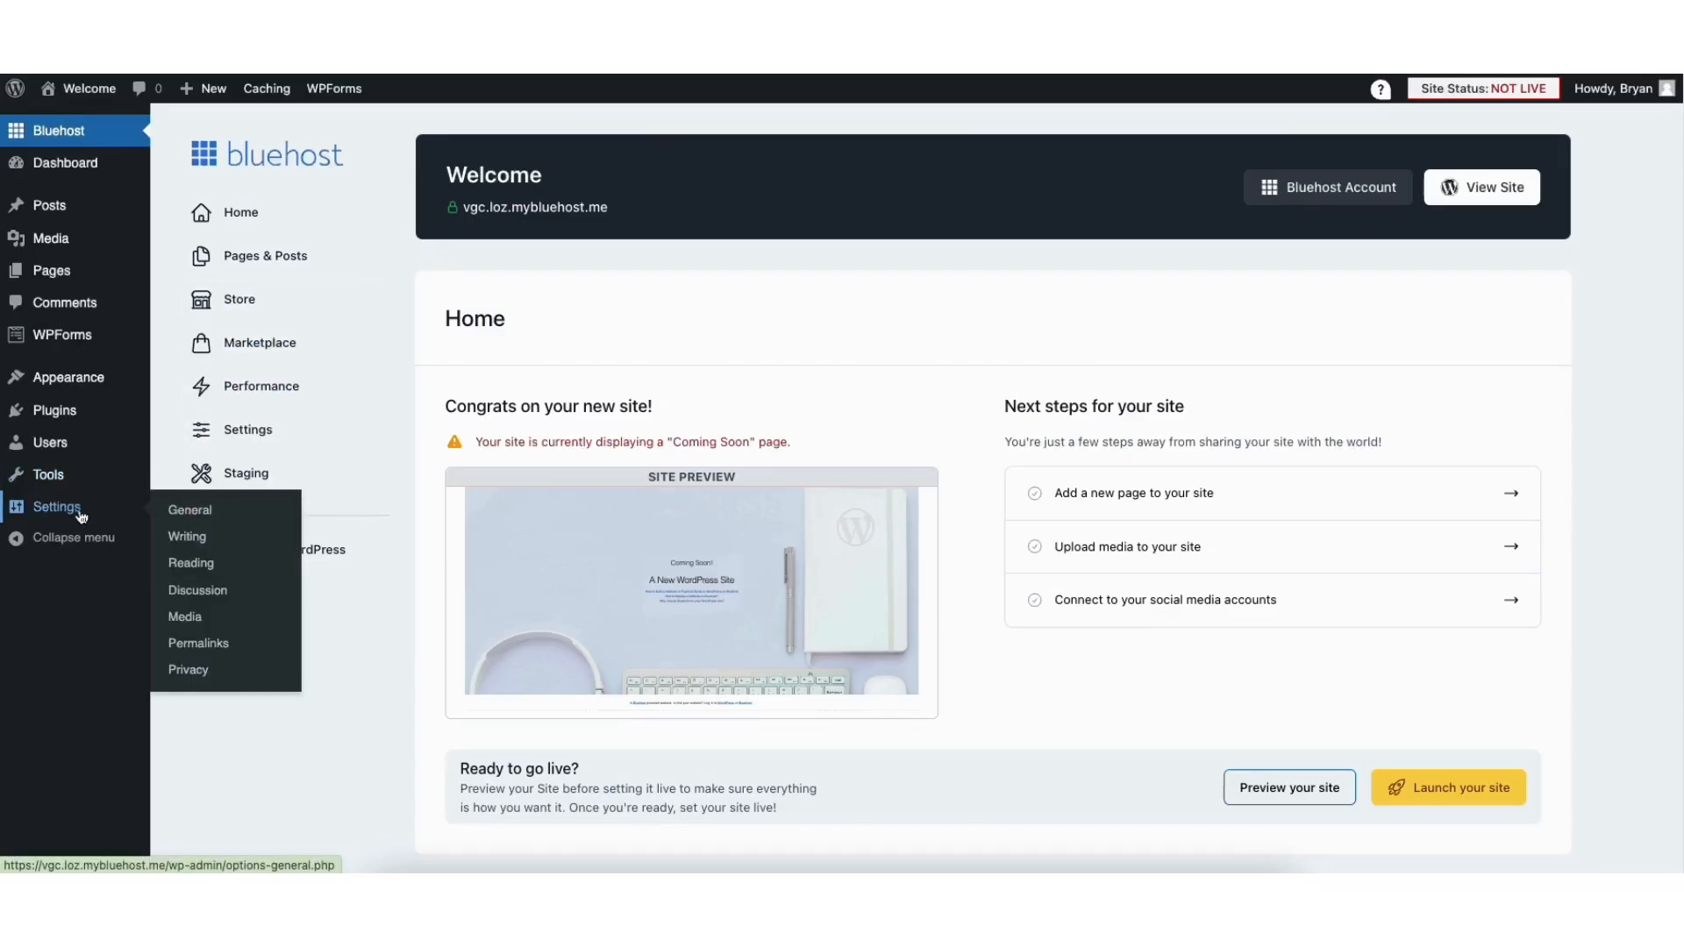
click(205, 515)
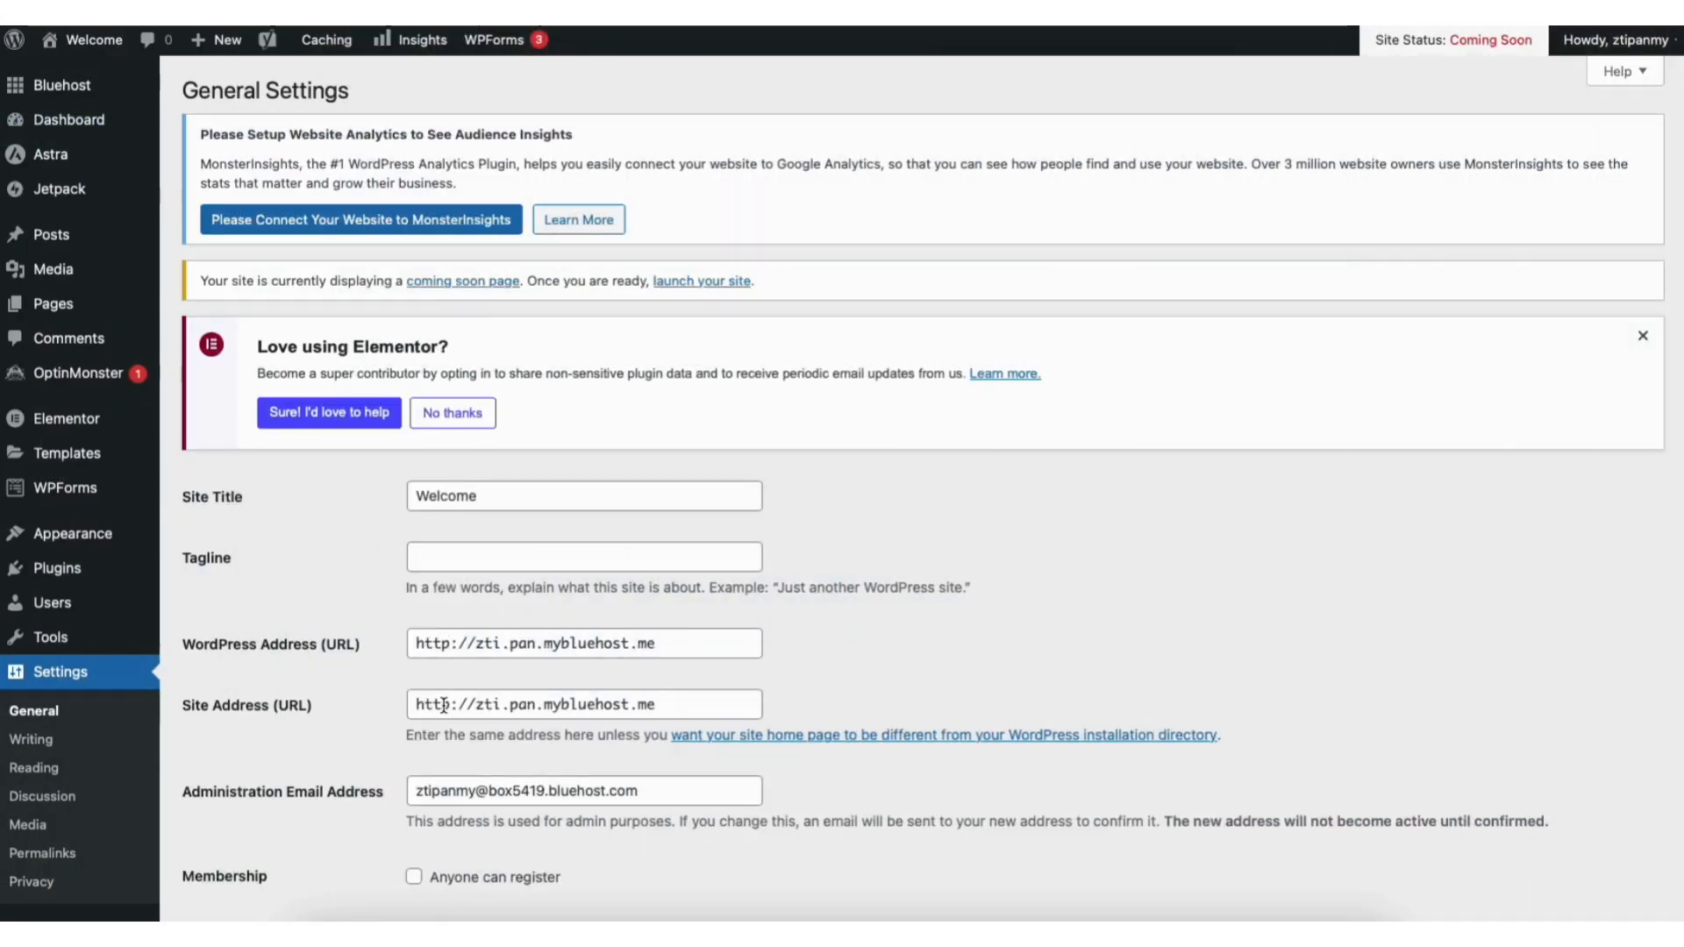
click(447, 645)
text(s)
click(453, 705)
text(s)
scroll(1592, 518, down, 10)
scroll(1663, 789, down, 5)
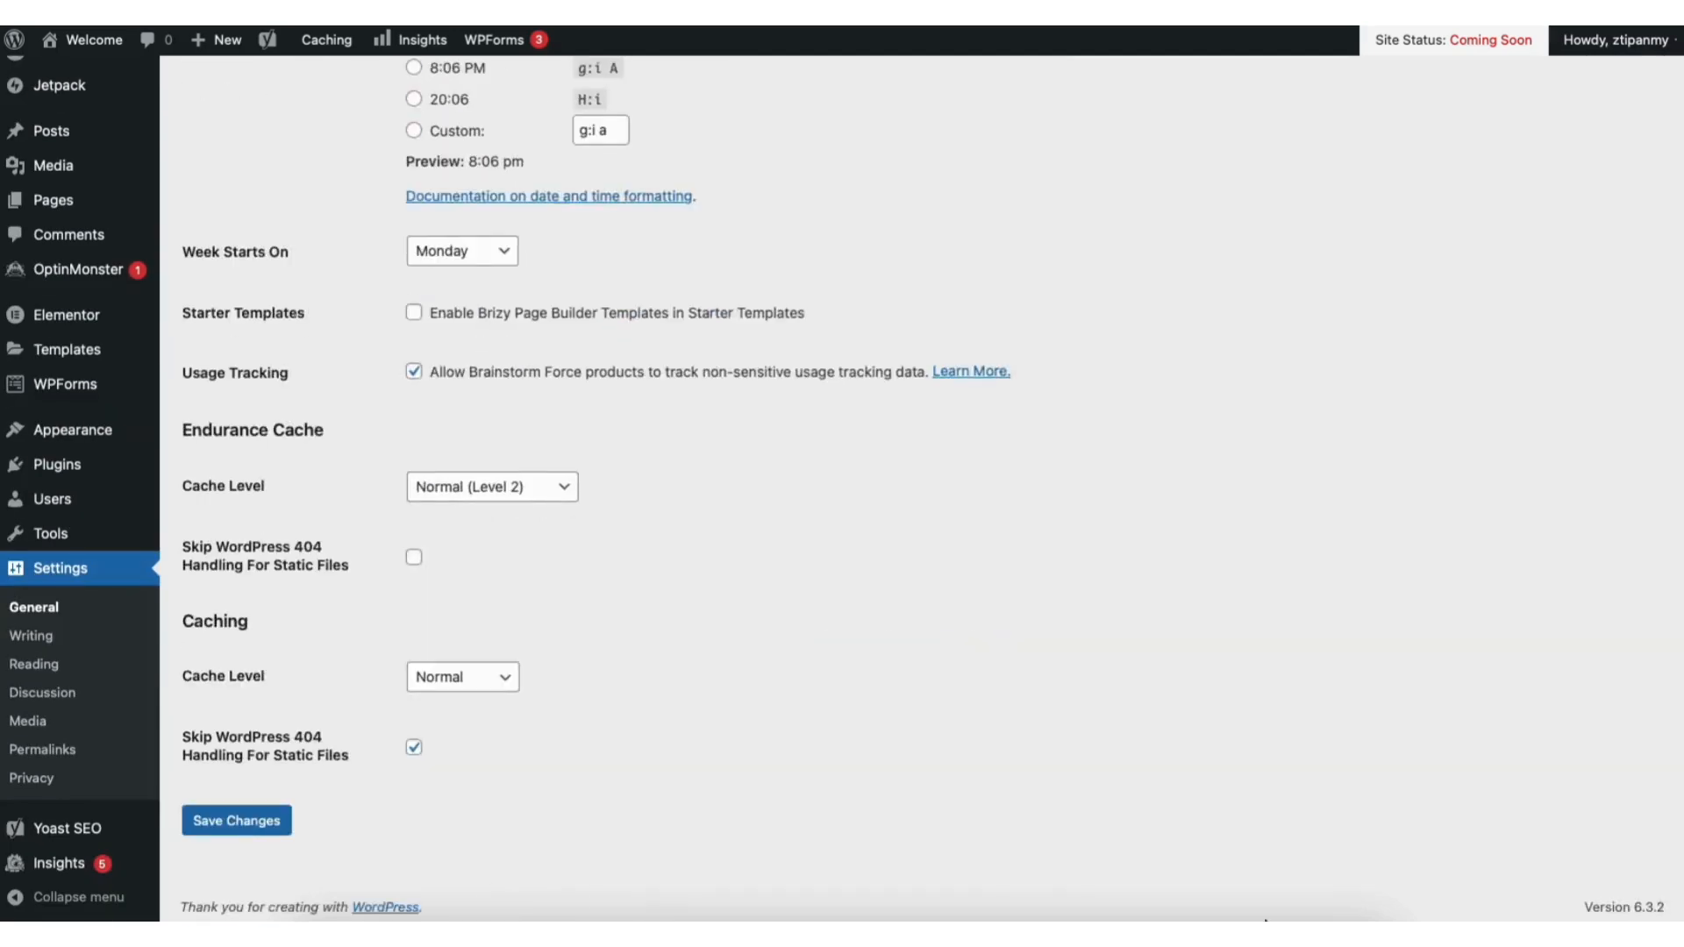
click(262, 816)
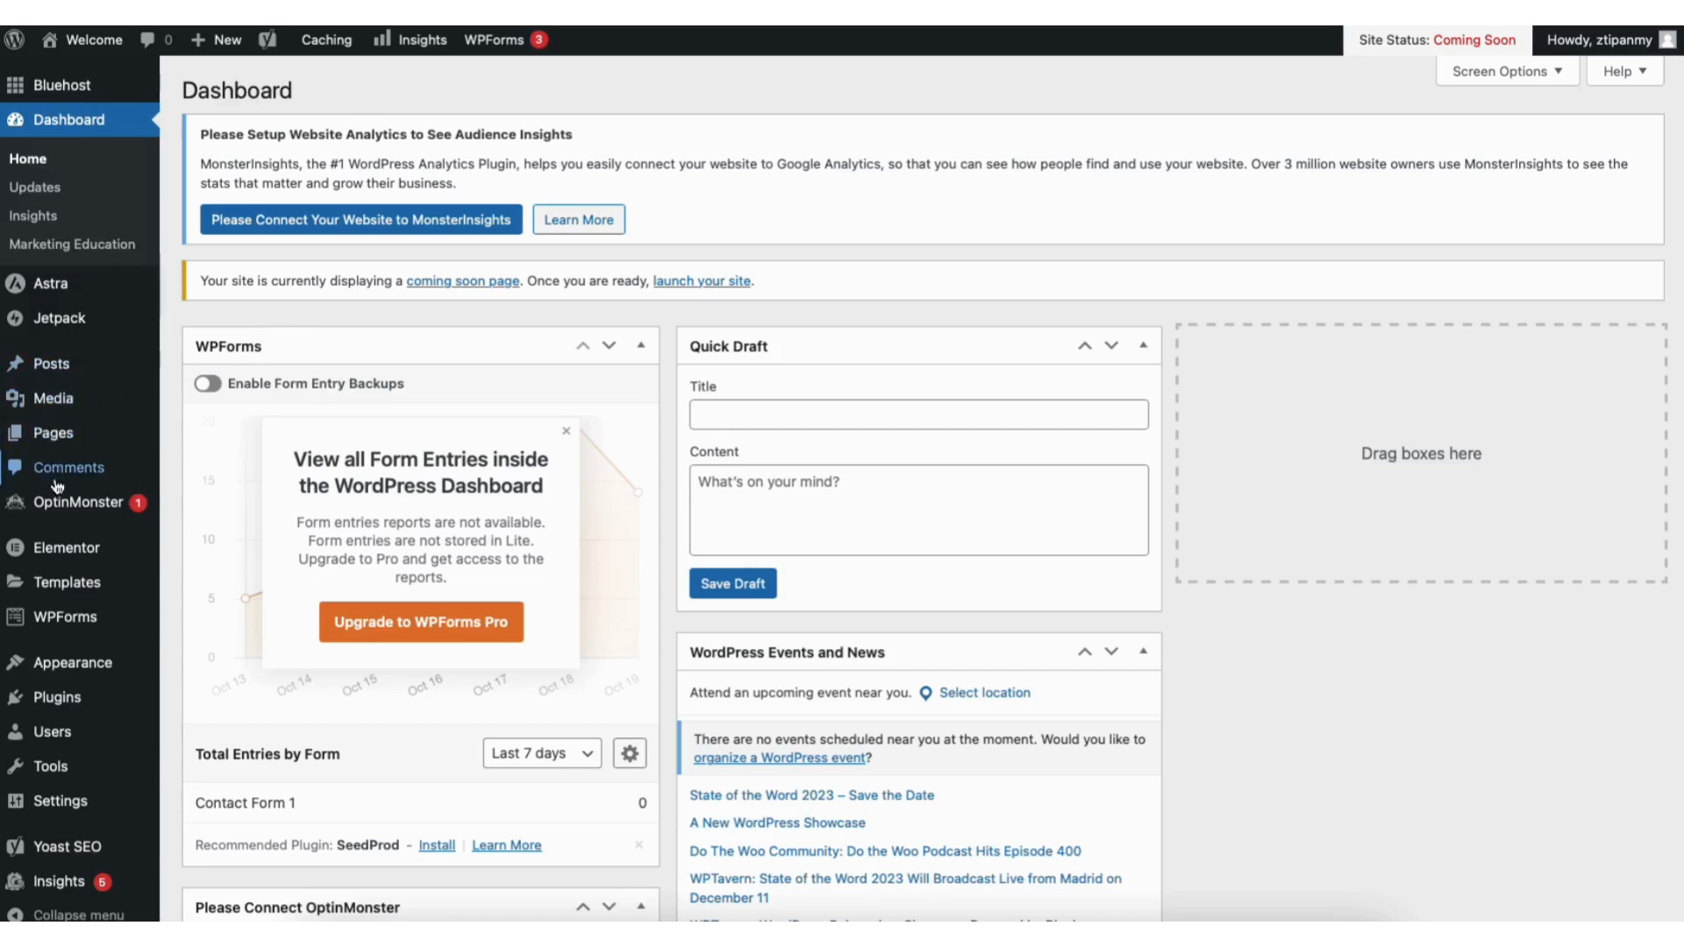
Open the page for adding a new WordPress theme and browse the popular themes
mouse_move(72, 667)
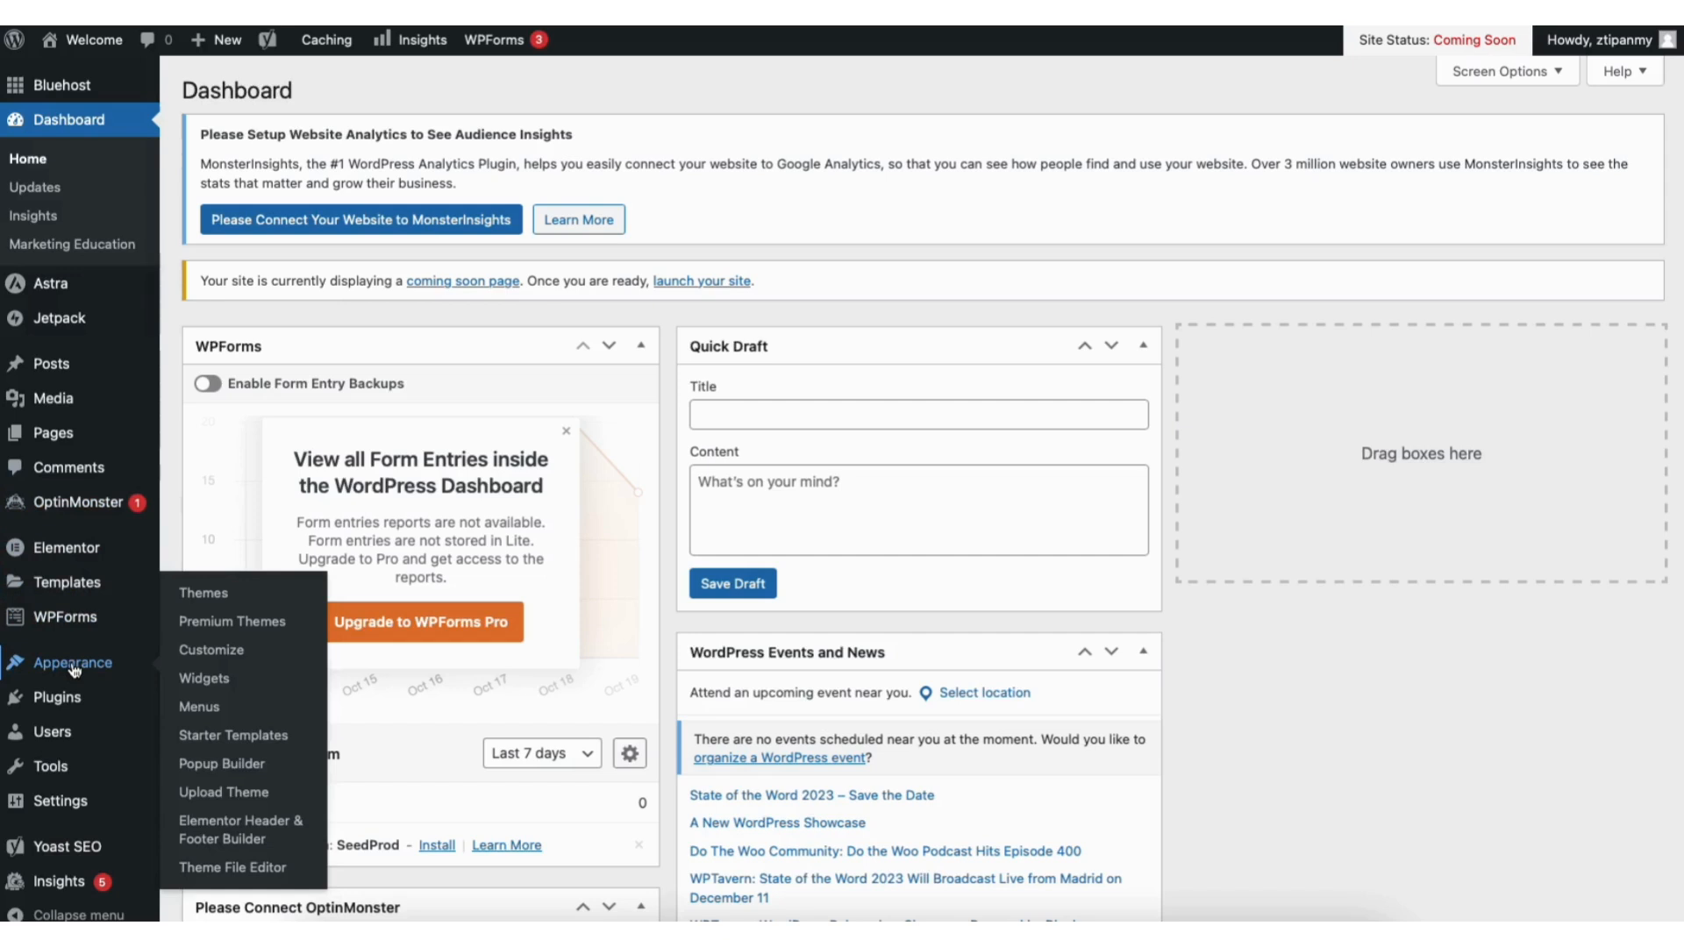
click(211, 595)
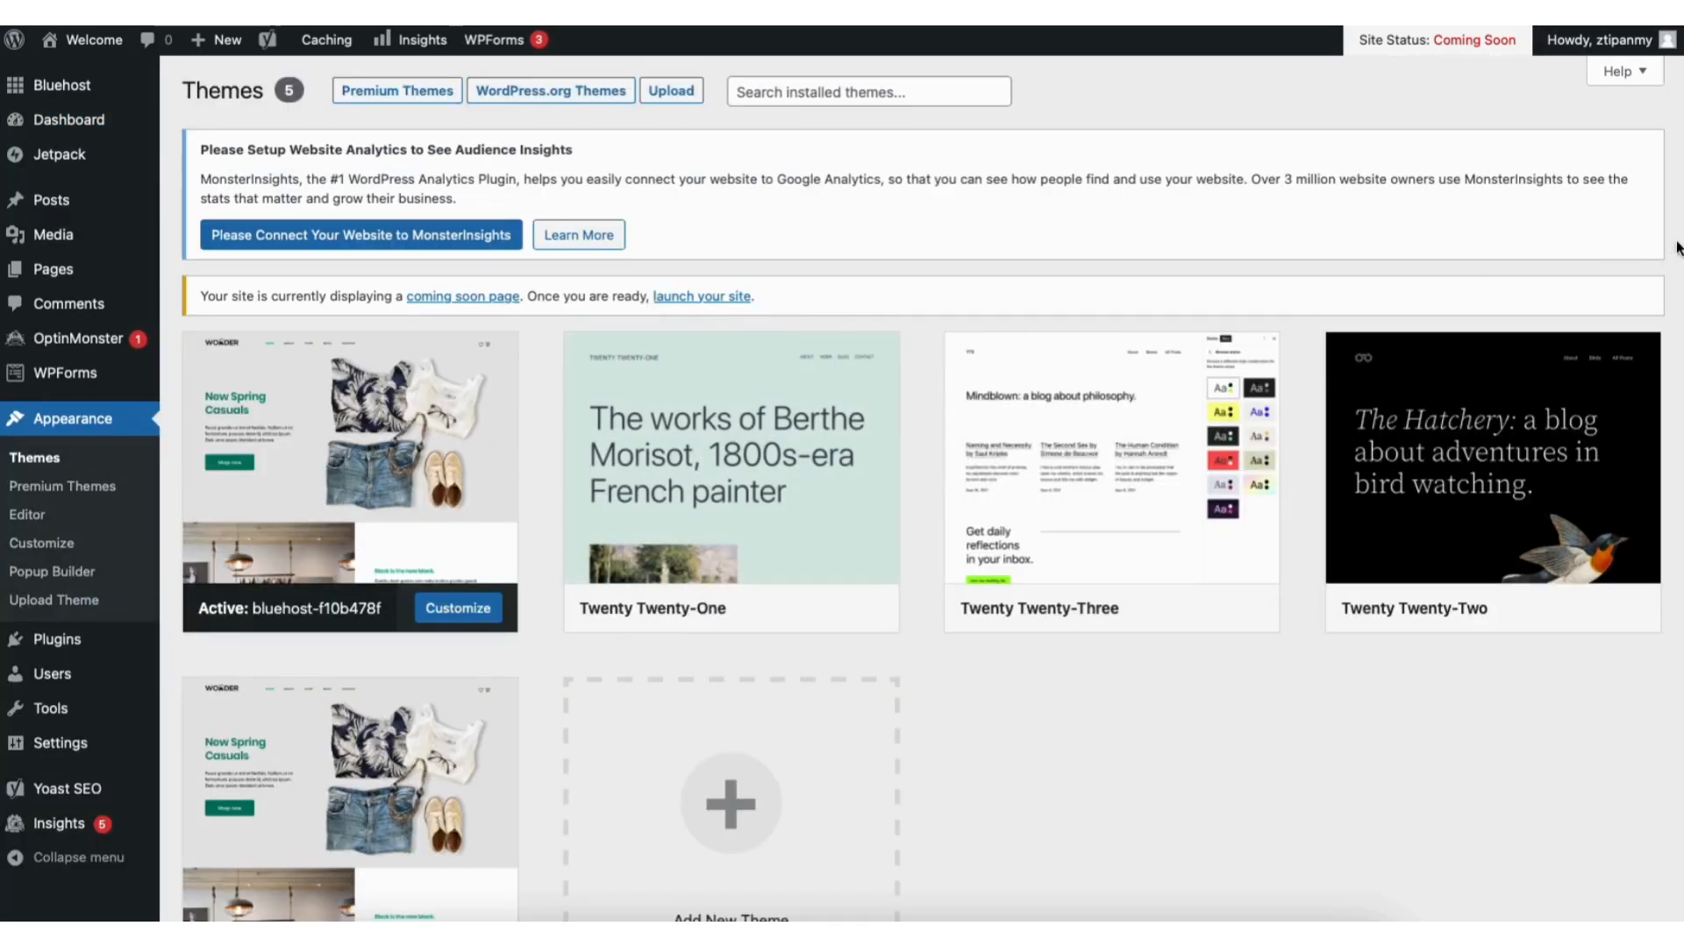
scroll(1675, 250, down, 3)
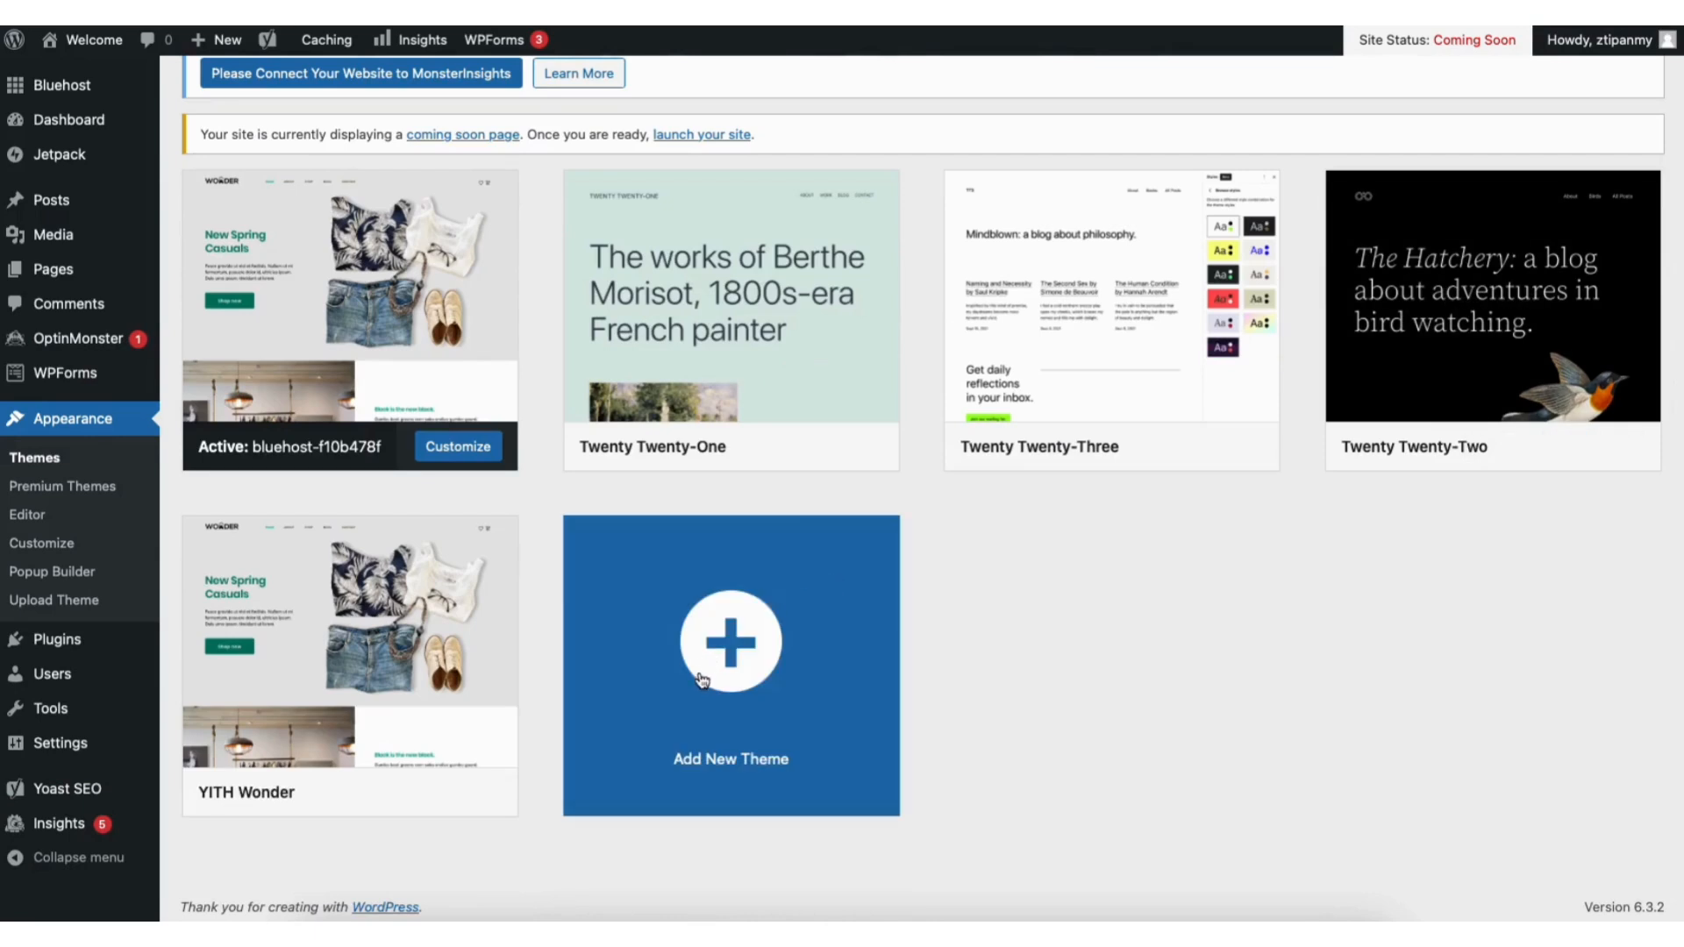
click(702, 680)
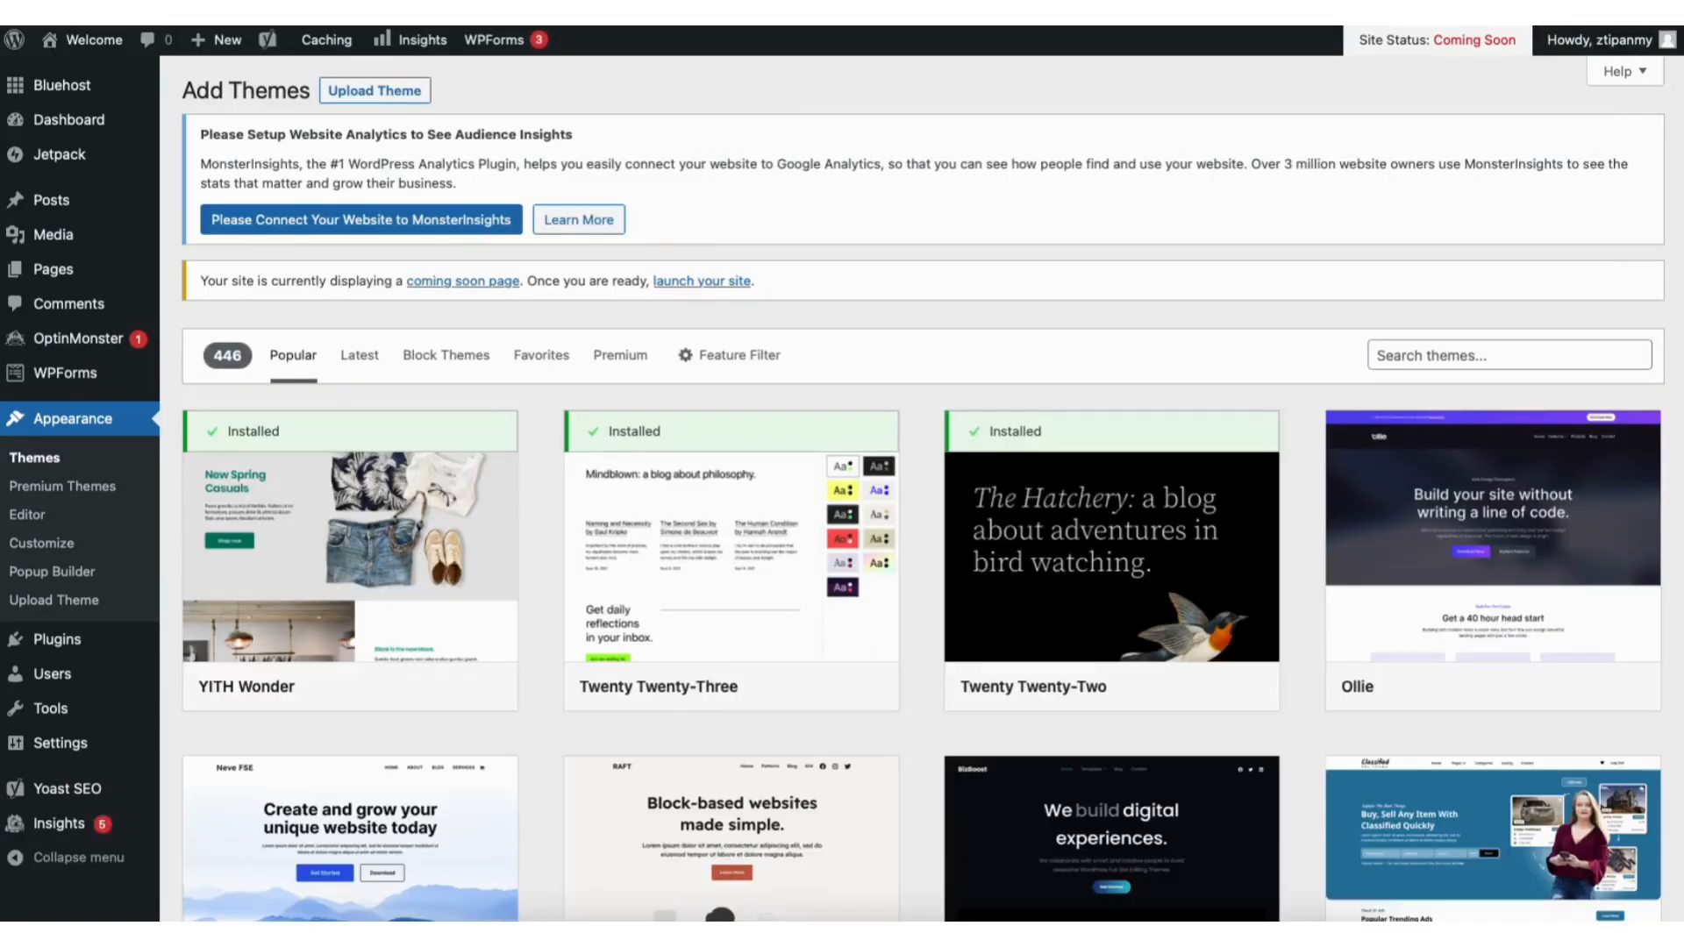
scroll(921, 491, down, 9)
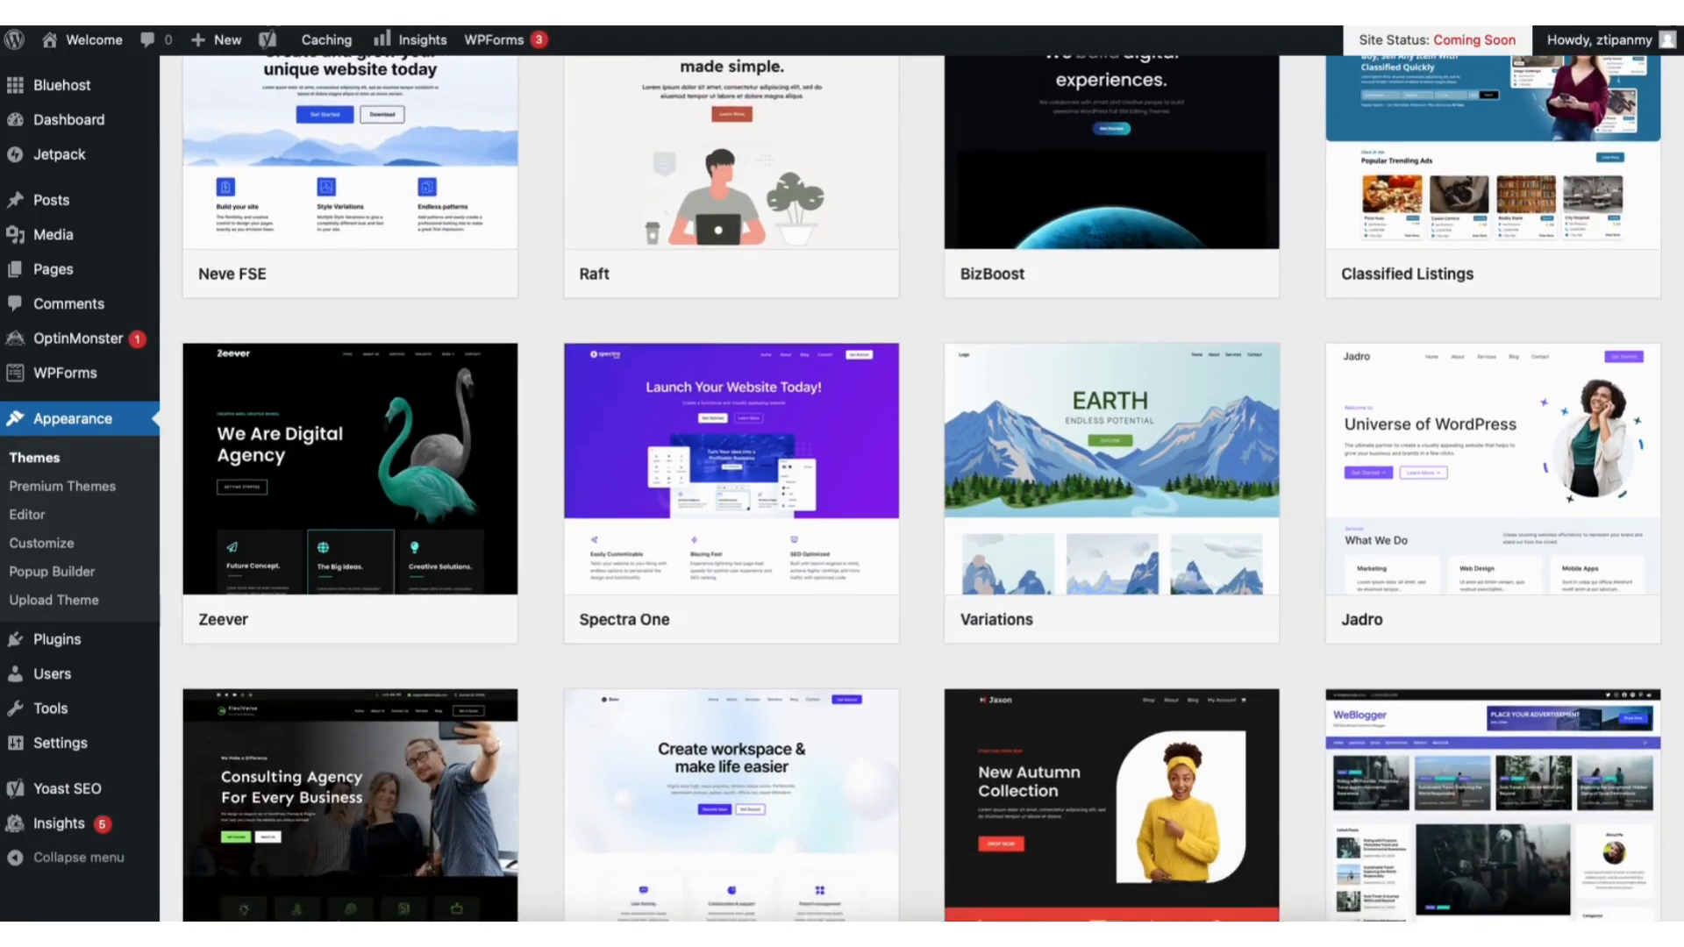
scroll(921, 492, down, 9)
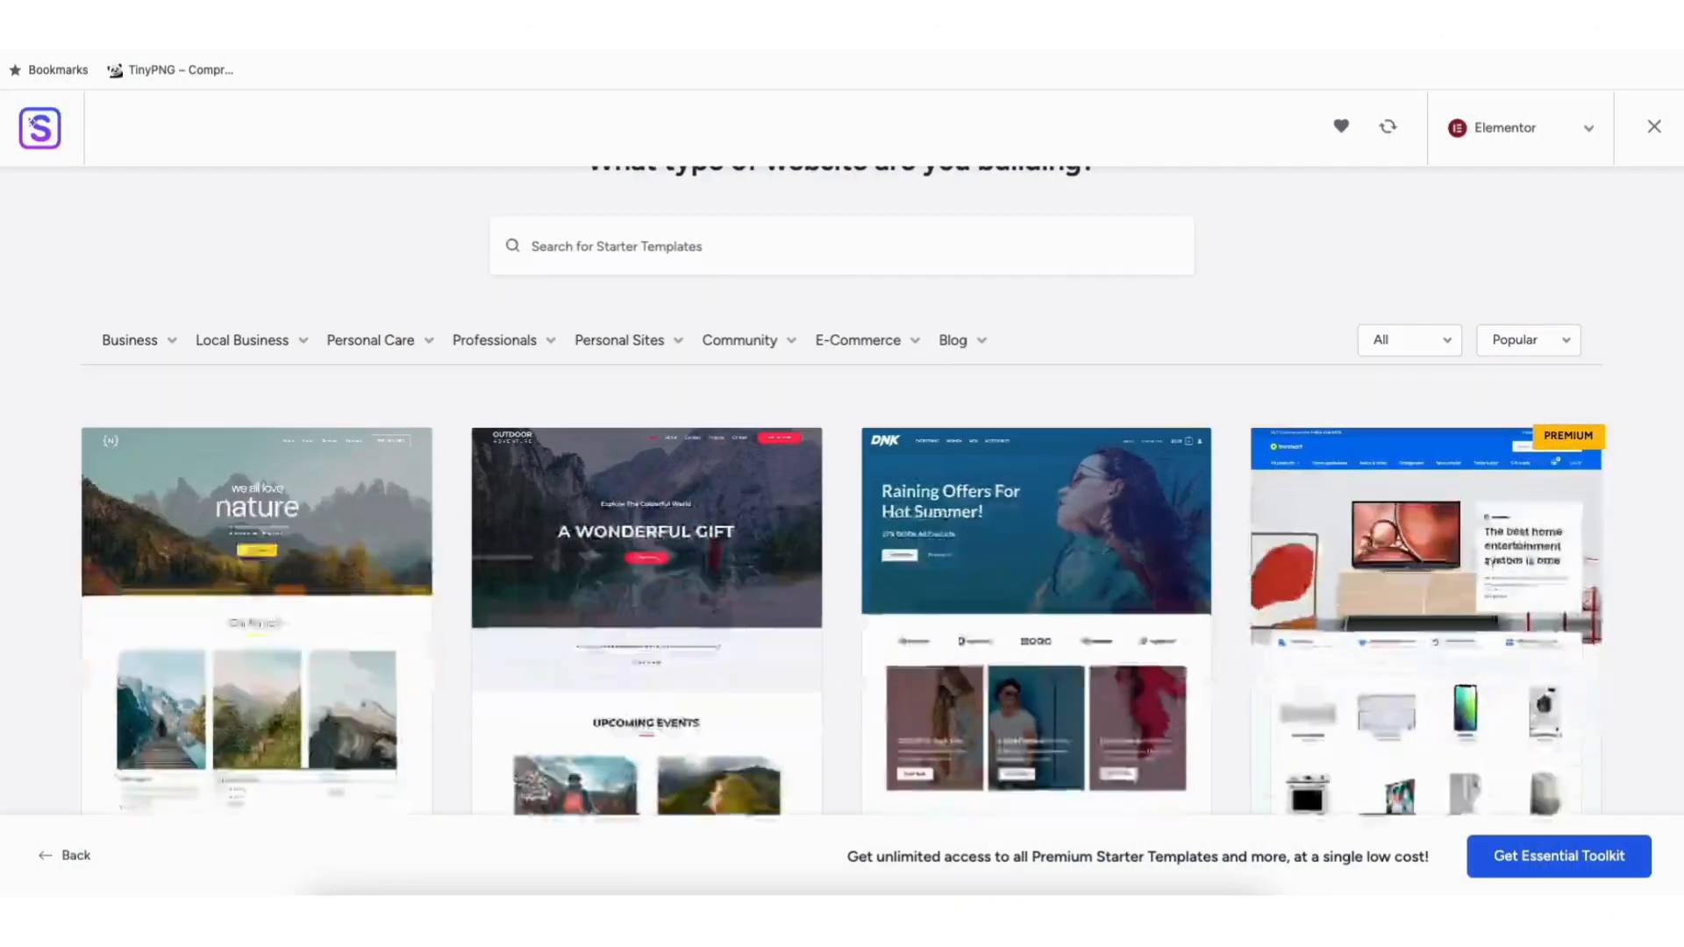
scroll(843, 491, down, 5)
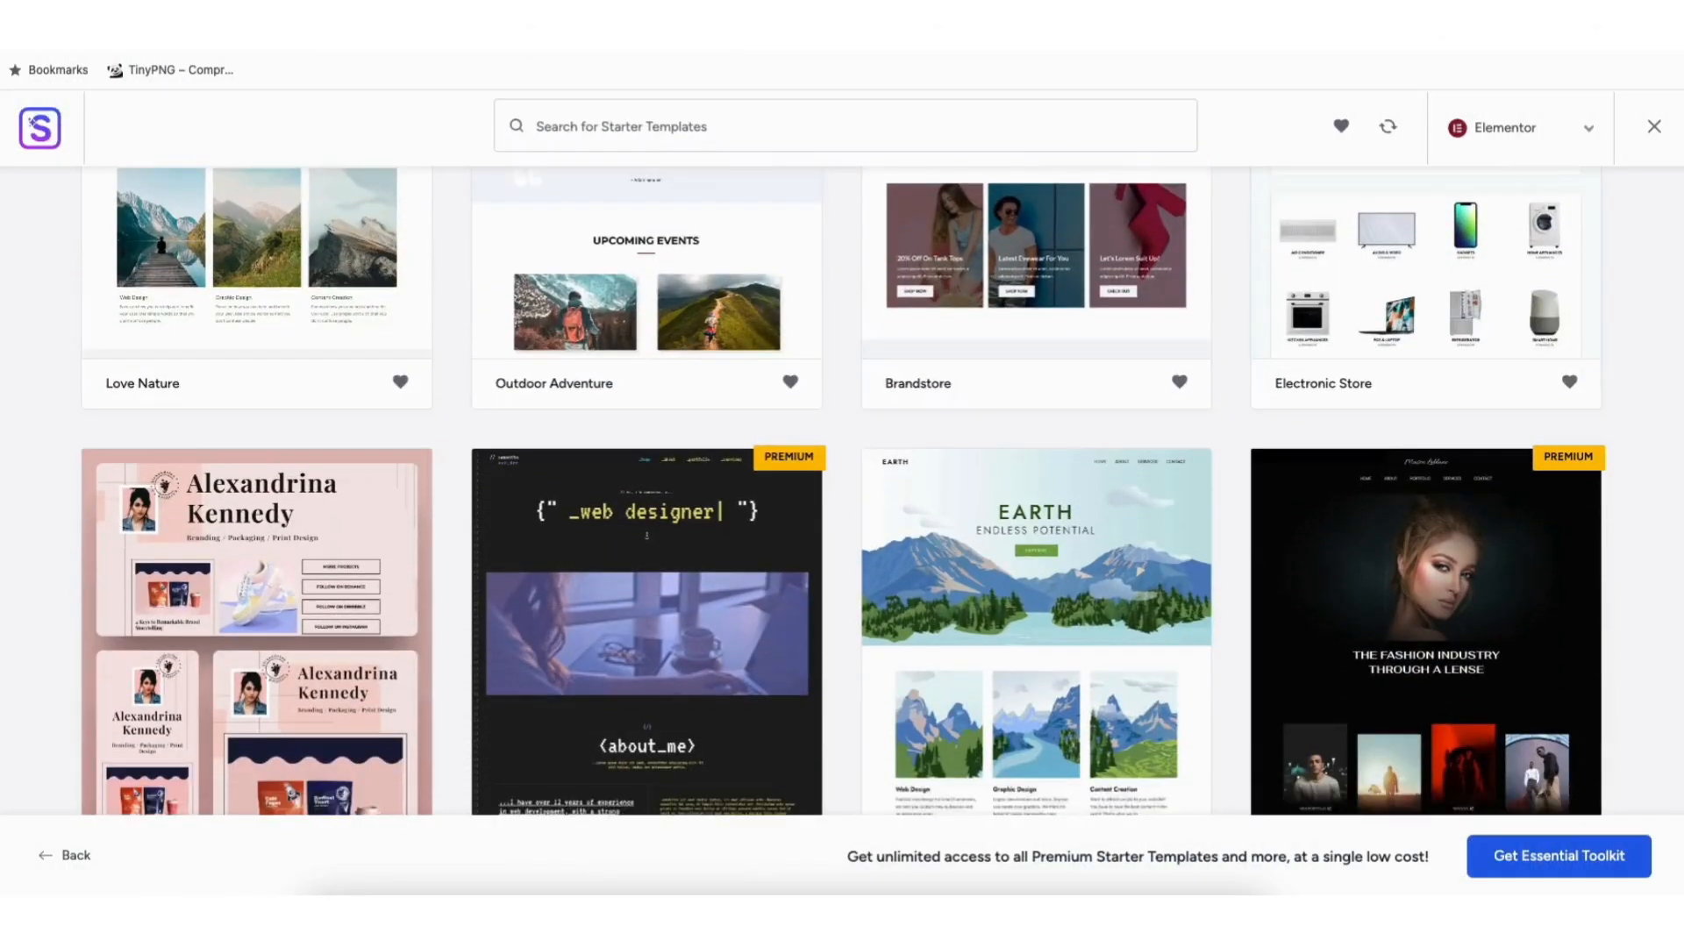
scroll(842, 491, down, 6)
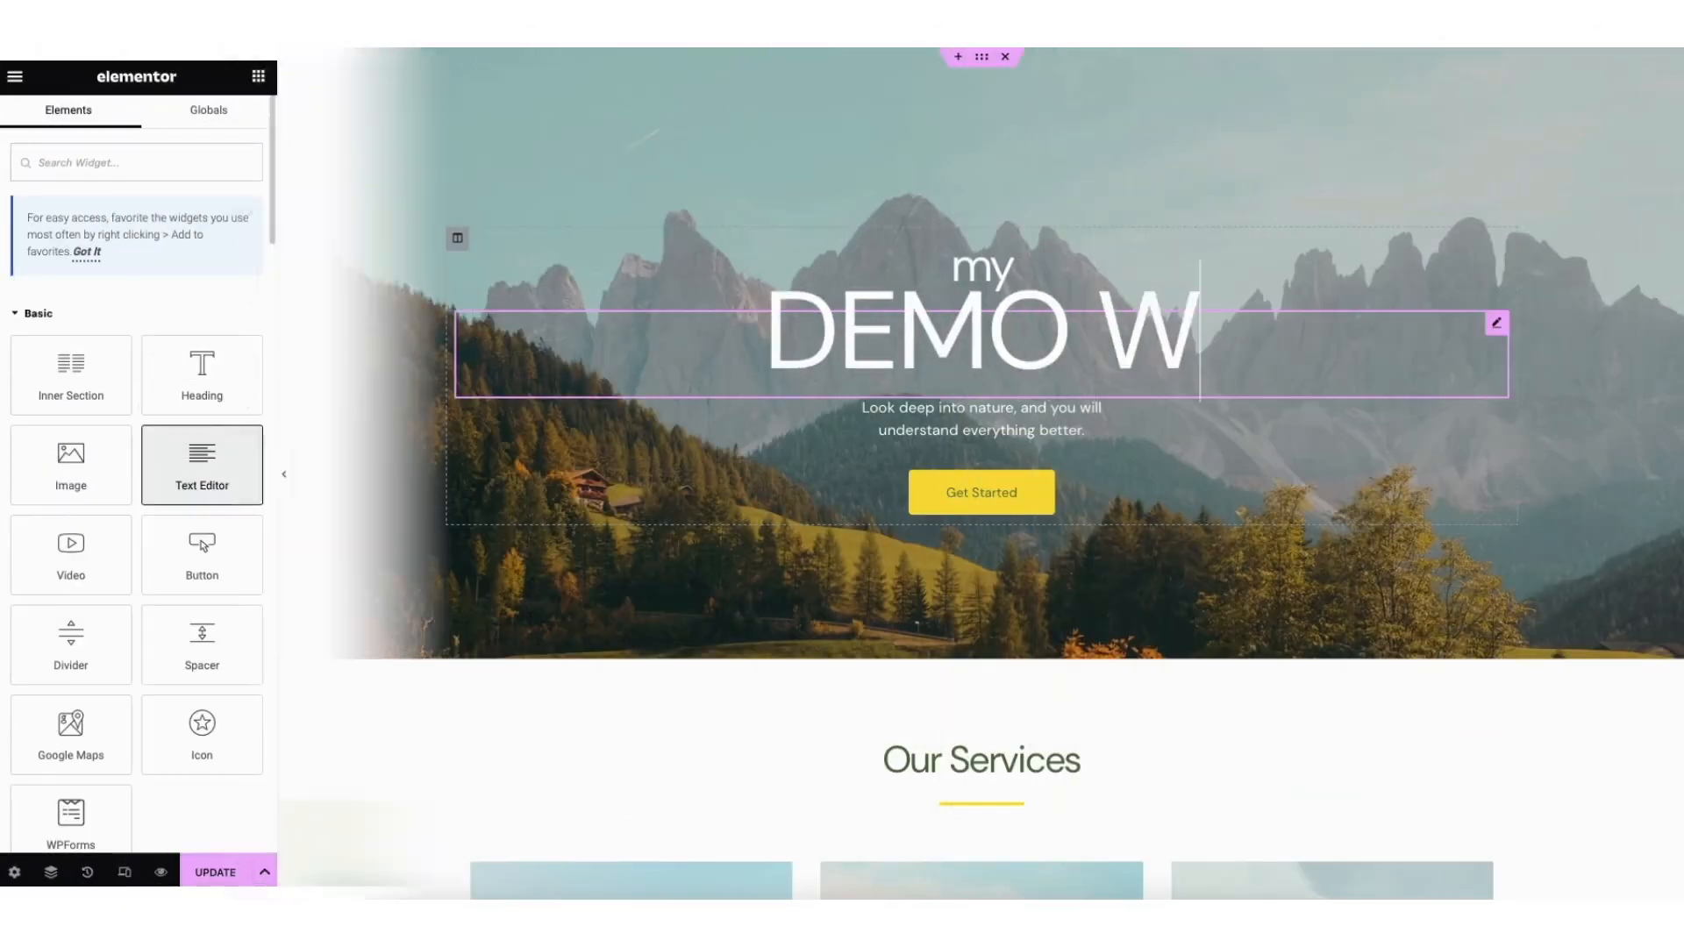
scroll(981, 439, down, 10)
drag(202, 465, 926, 646)
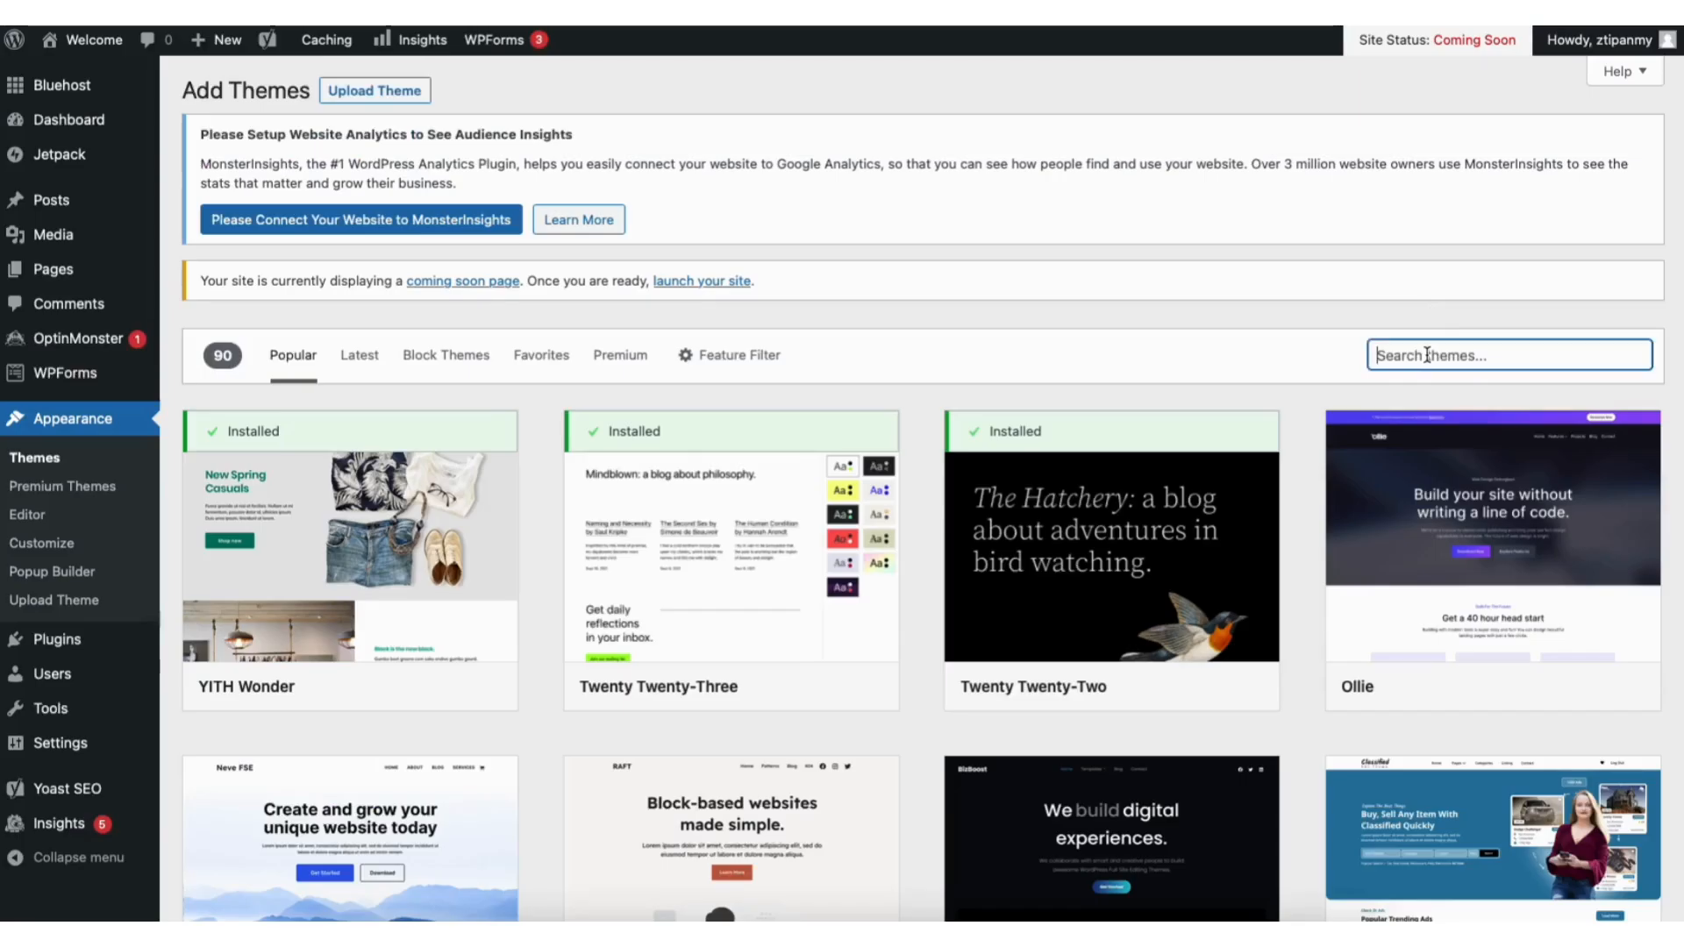
Search the themes for "astra", then install and activate the Astra theme
text(astra)
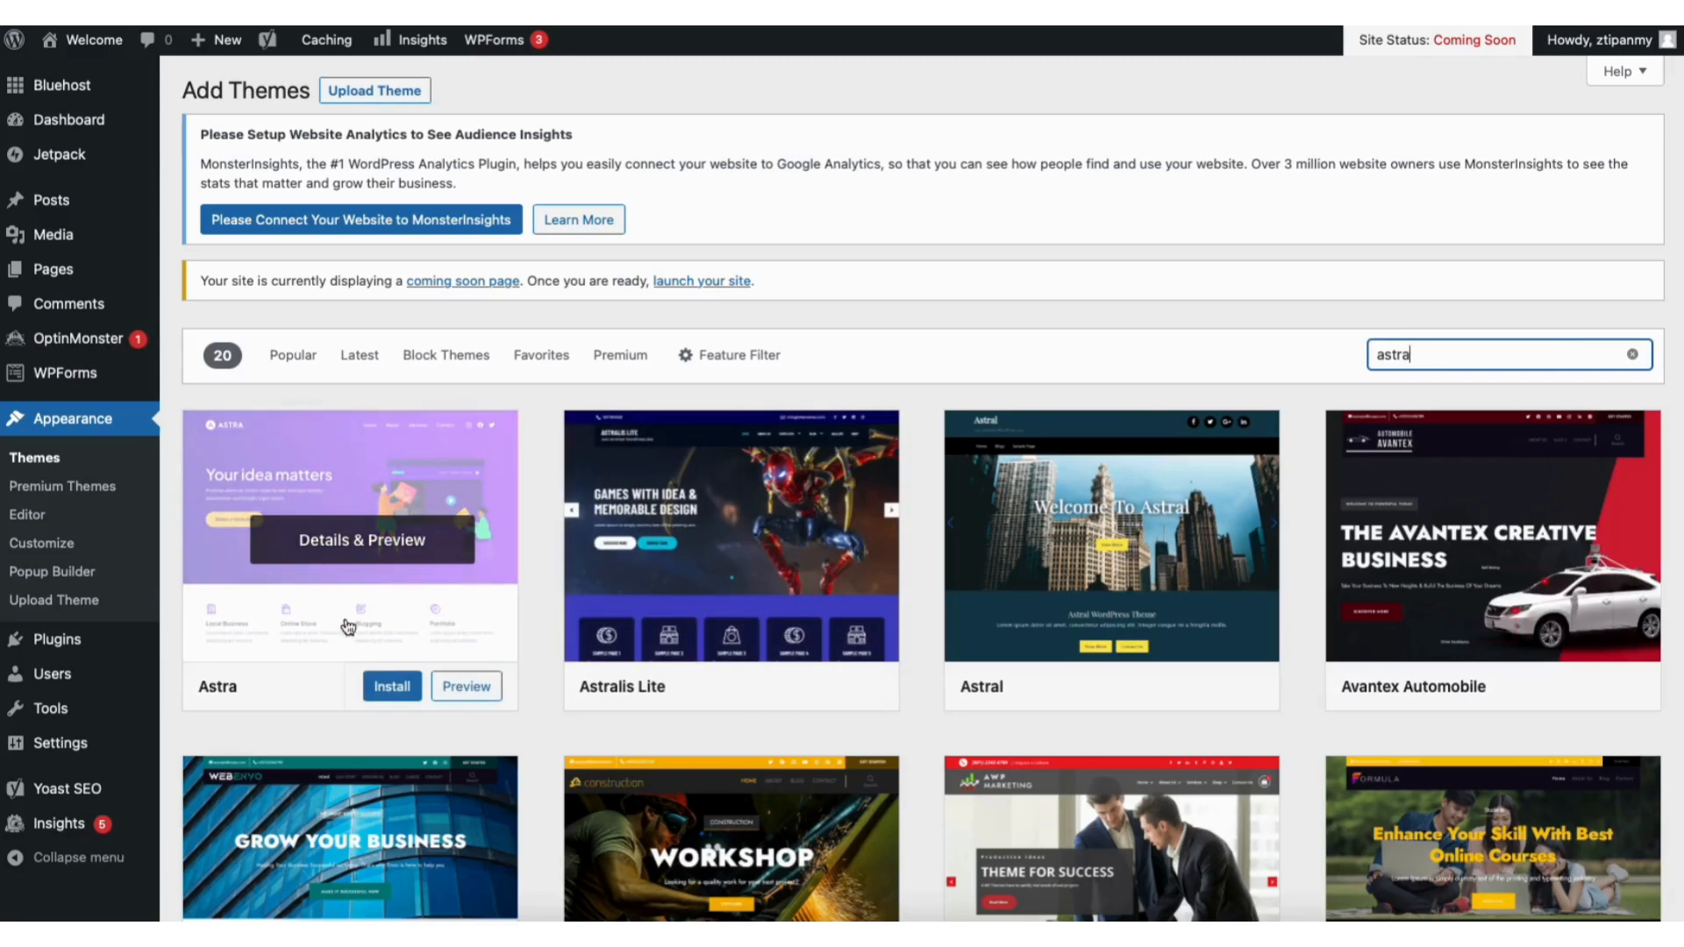
click(377, 686)
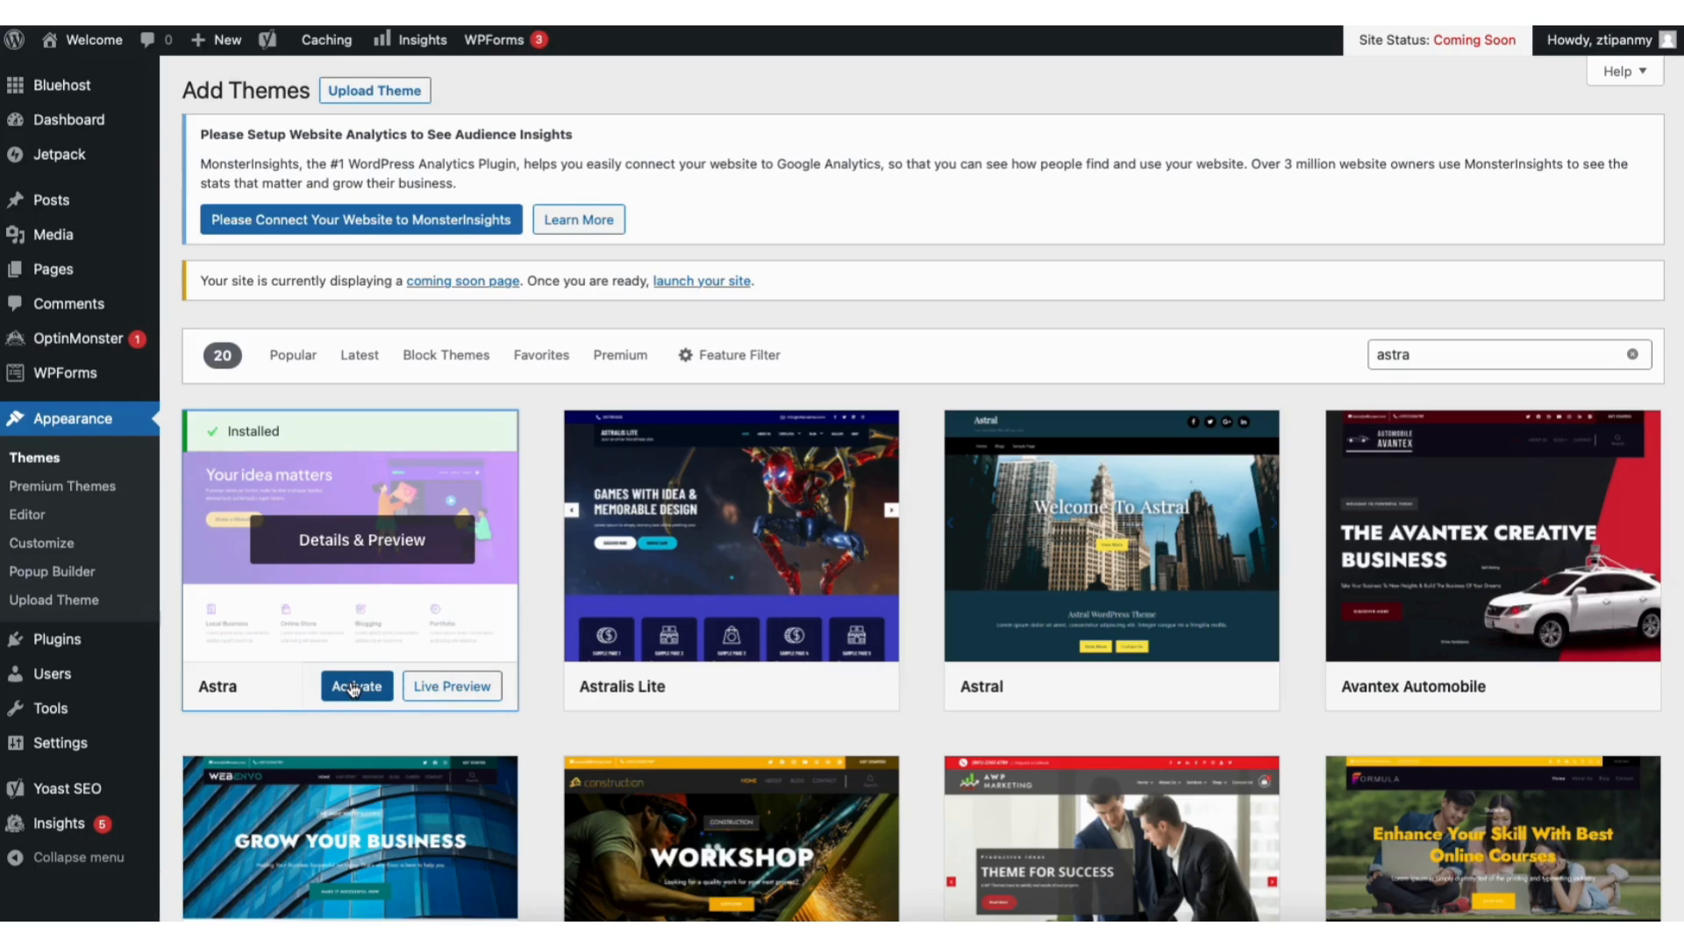
click(353, 688)
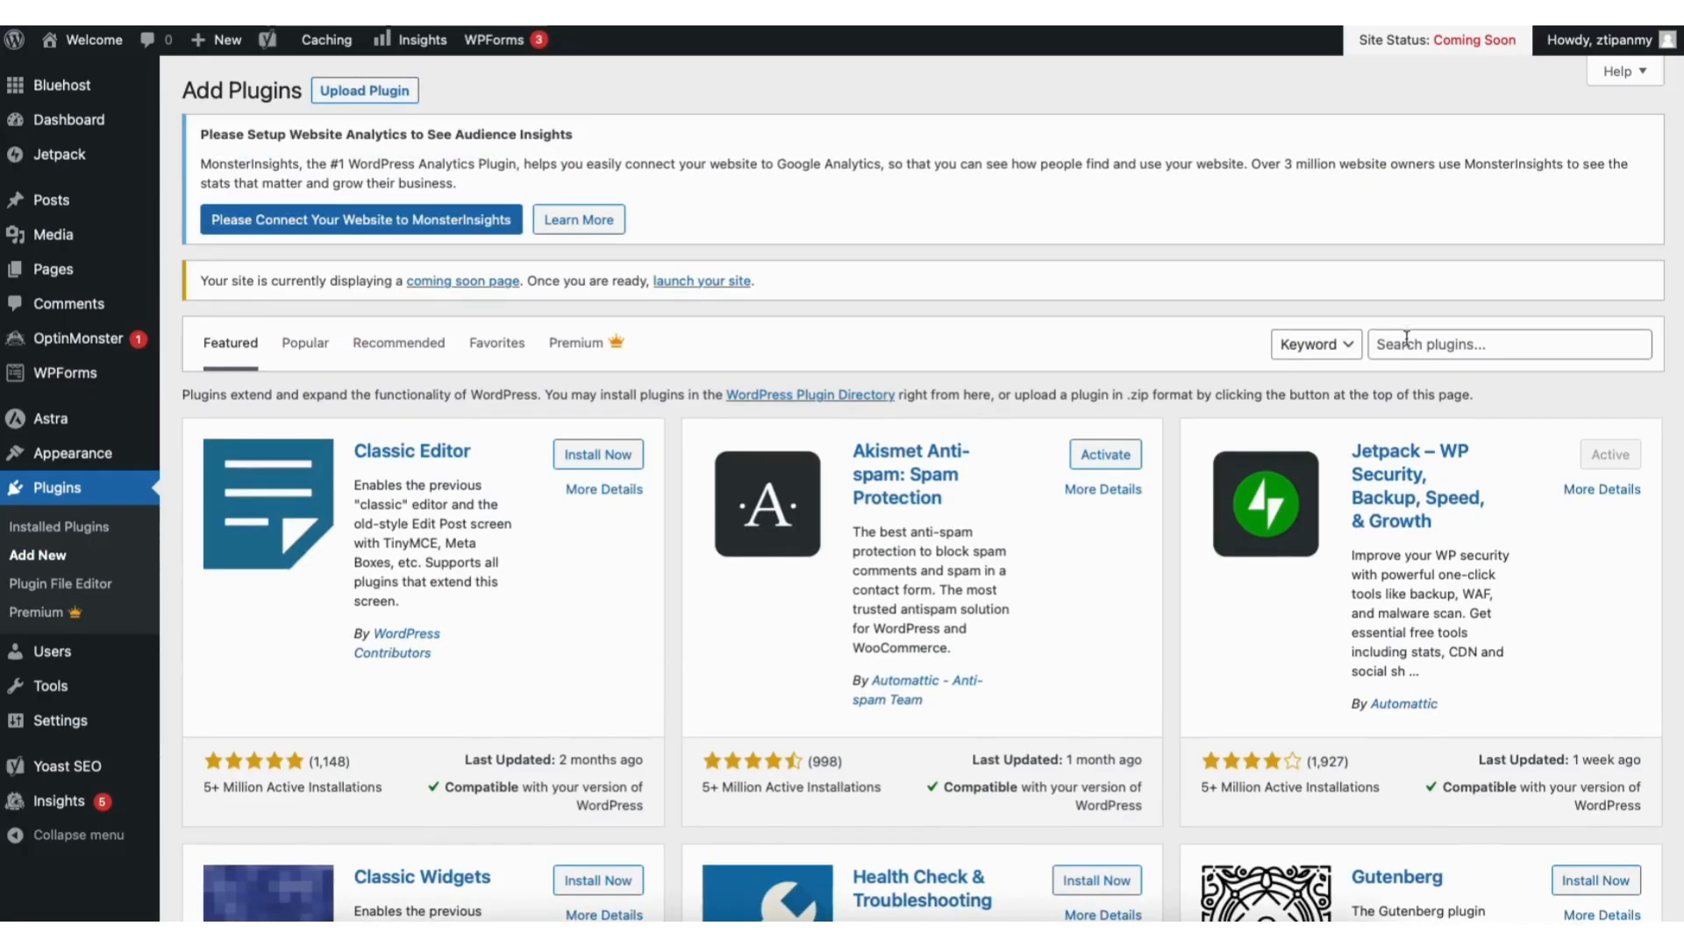
Search the plugins for "starter templates", then install and activate the Starter Templates plugin by Brainstorm Force
click(1448, 342)
text(starter templates)
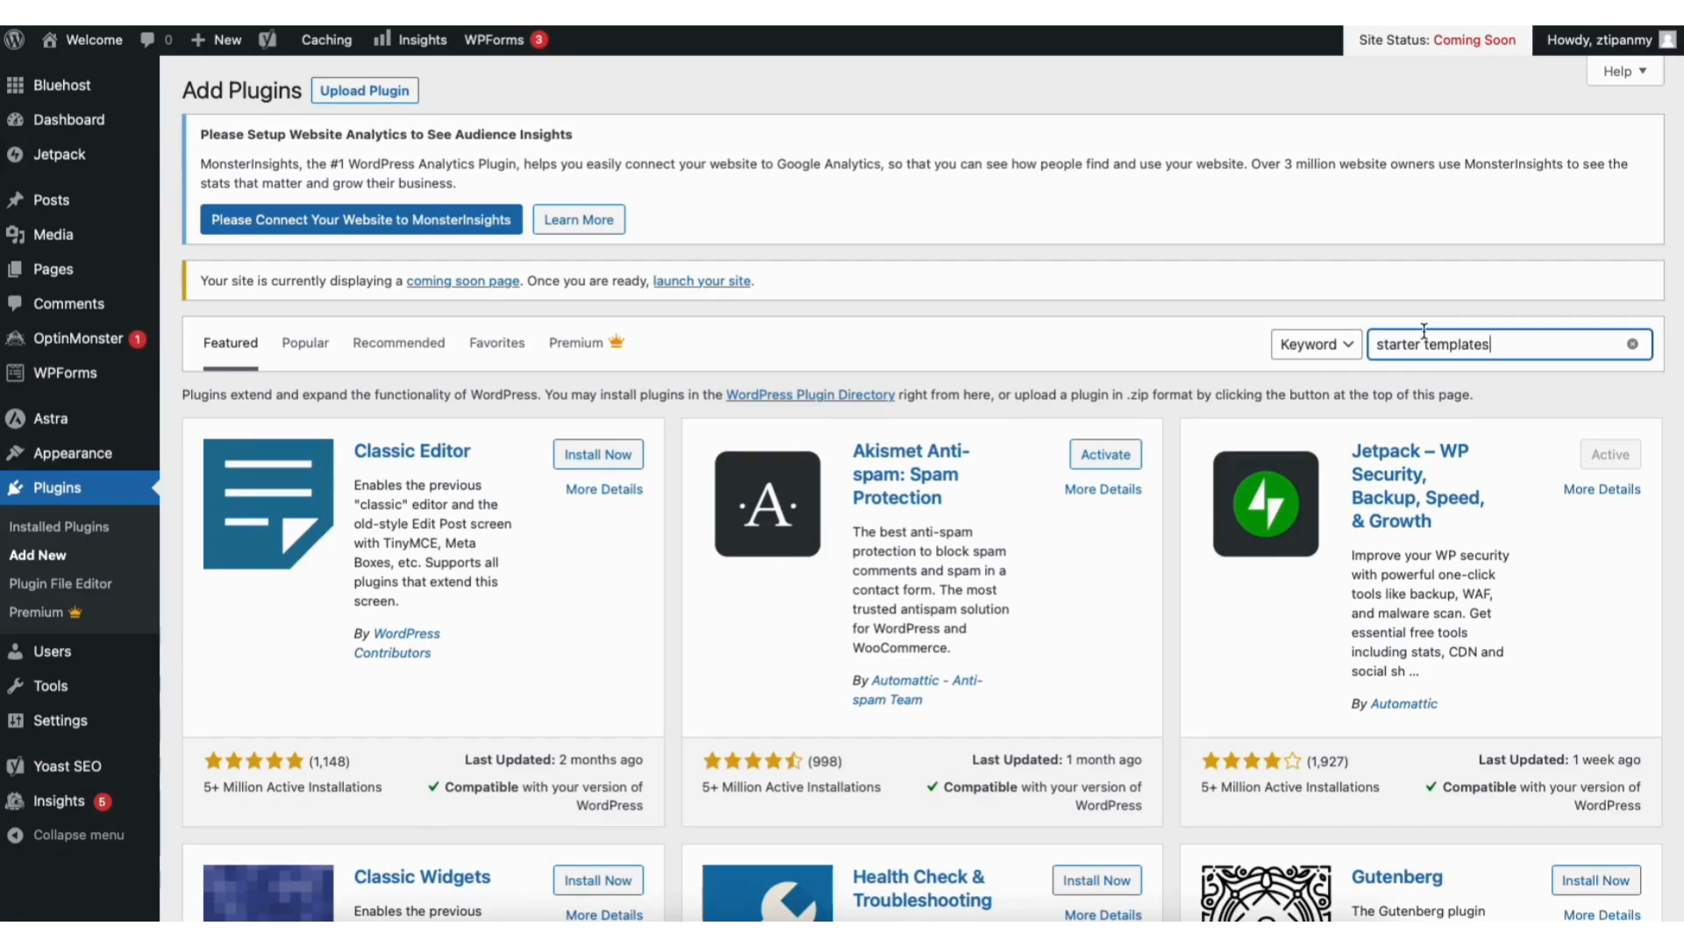
click(593, 461)
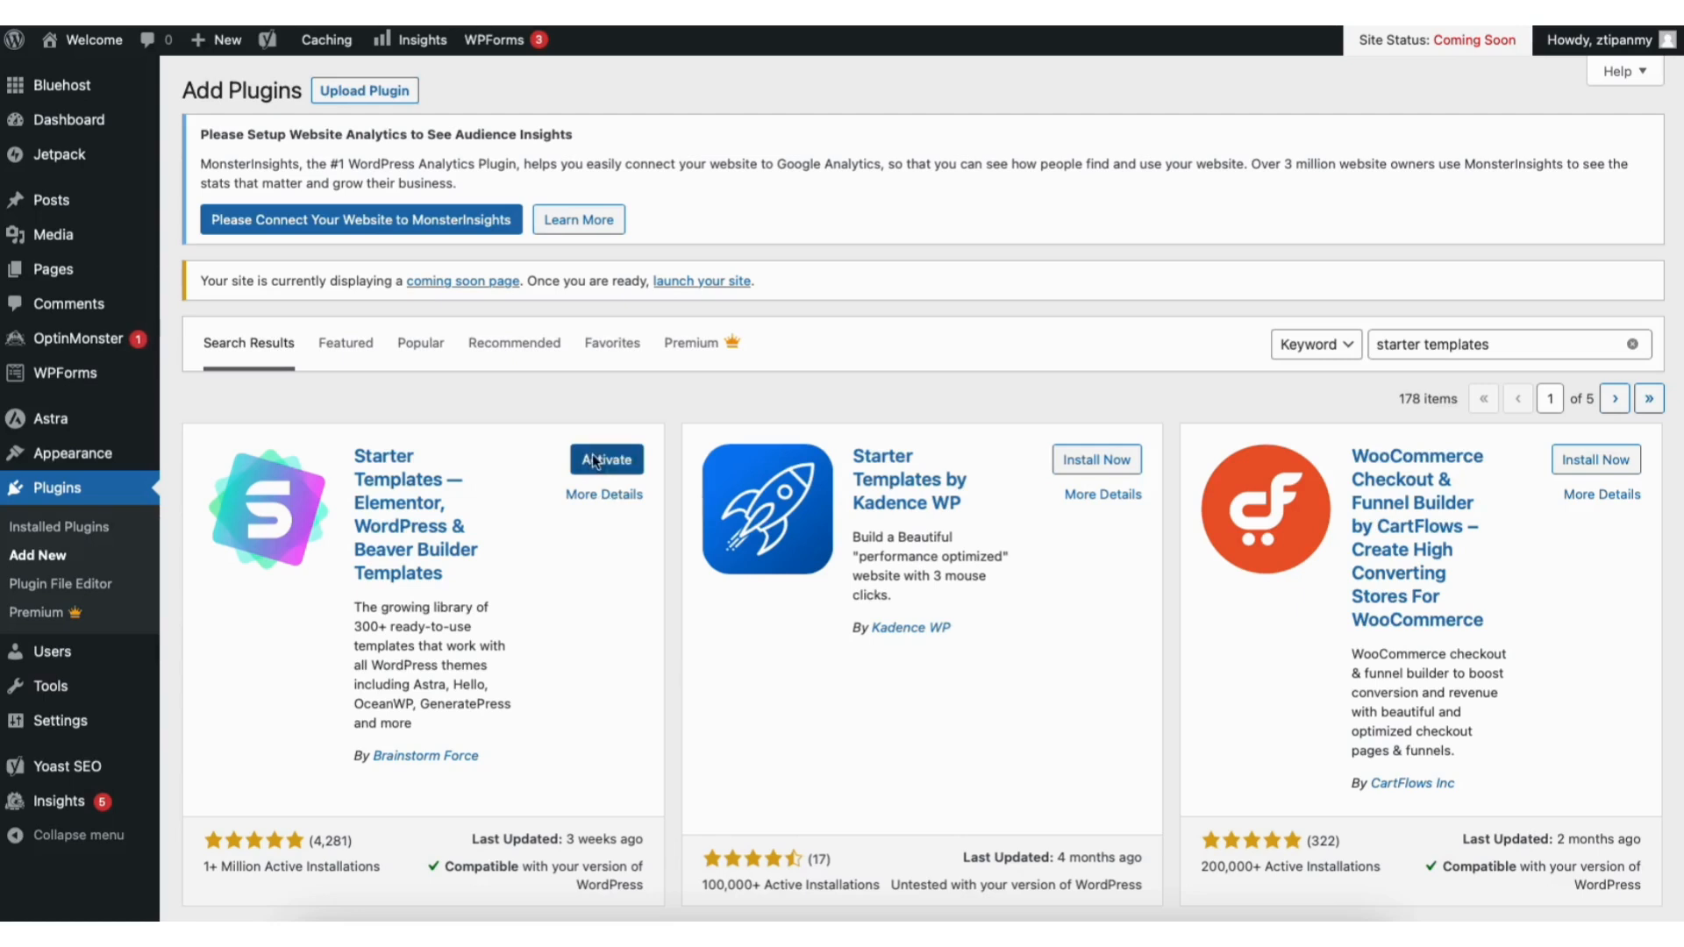
click(592, 457)
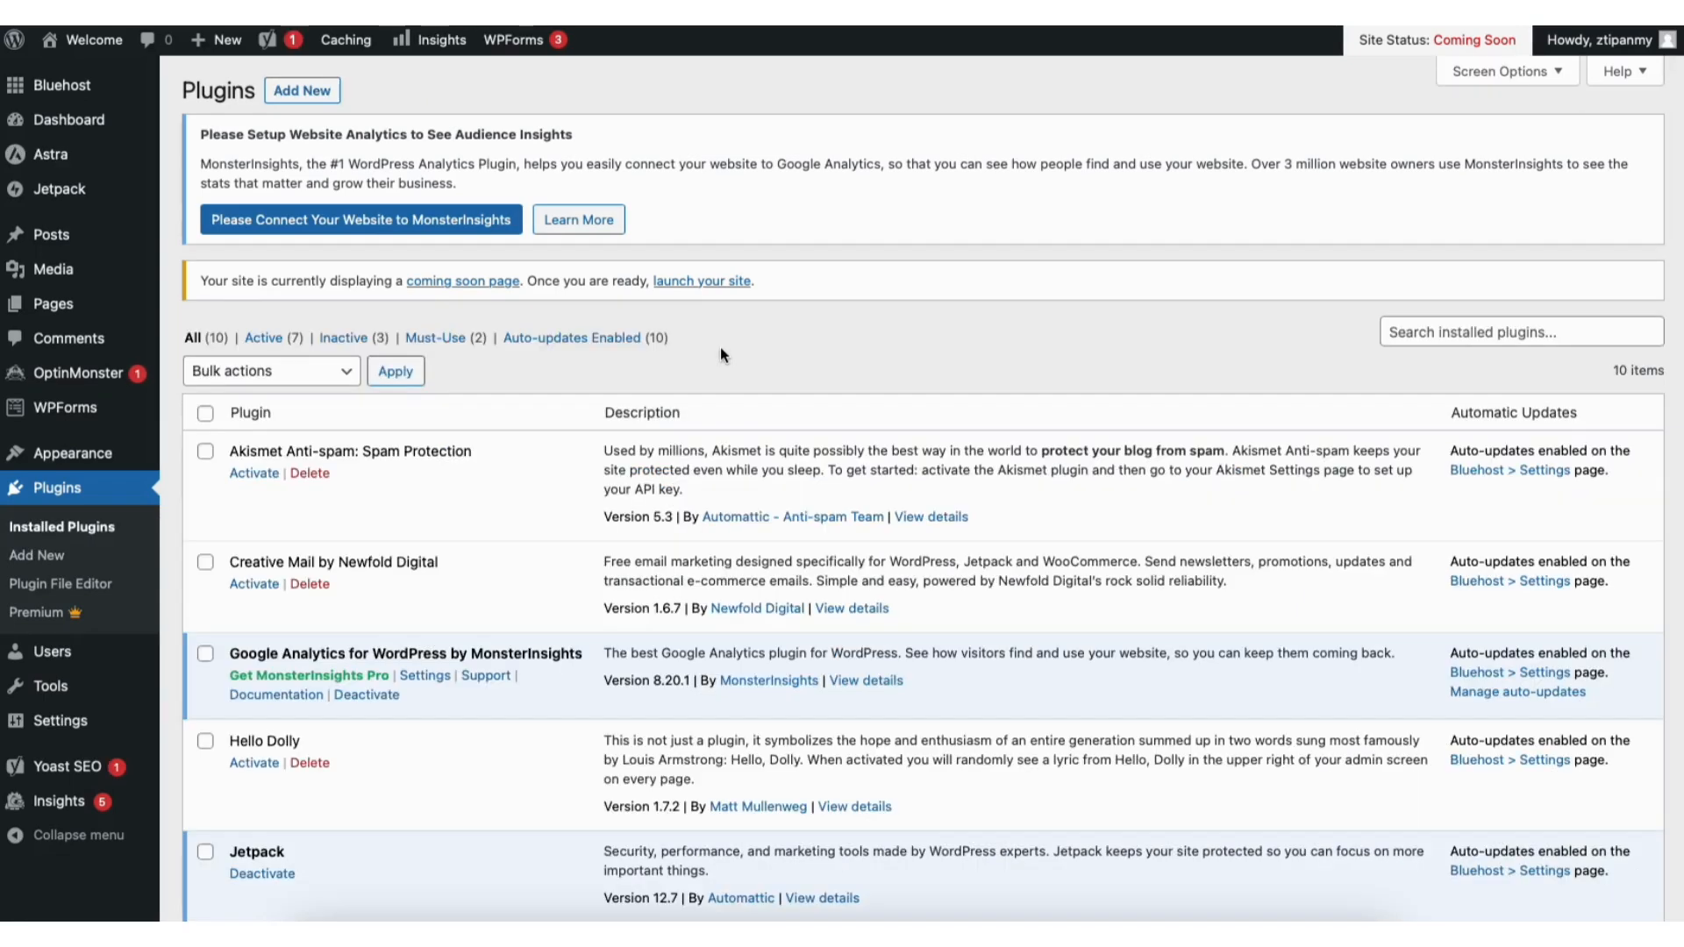
Open the Starter Templates library for the site and choose Elementor as the page builder
mouse_move(88, 455)
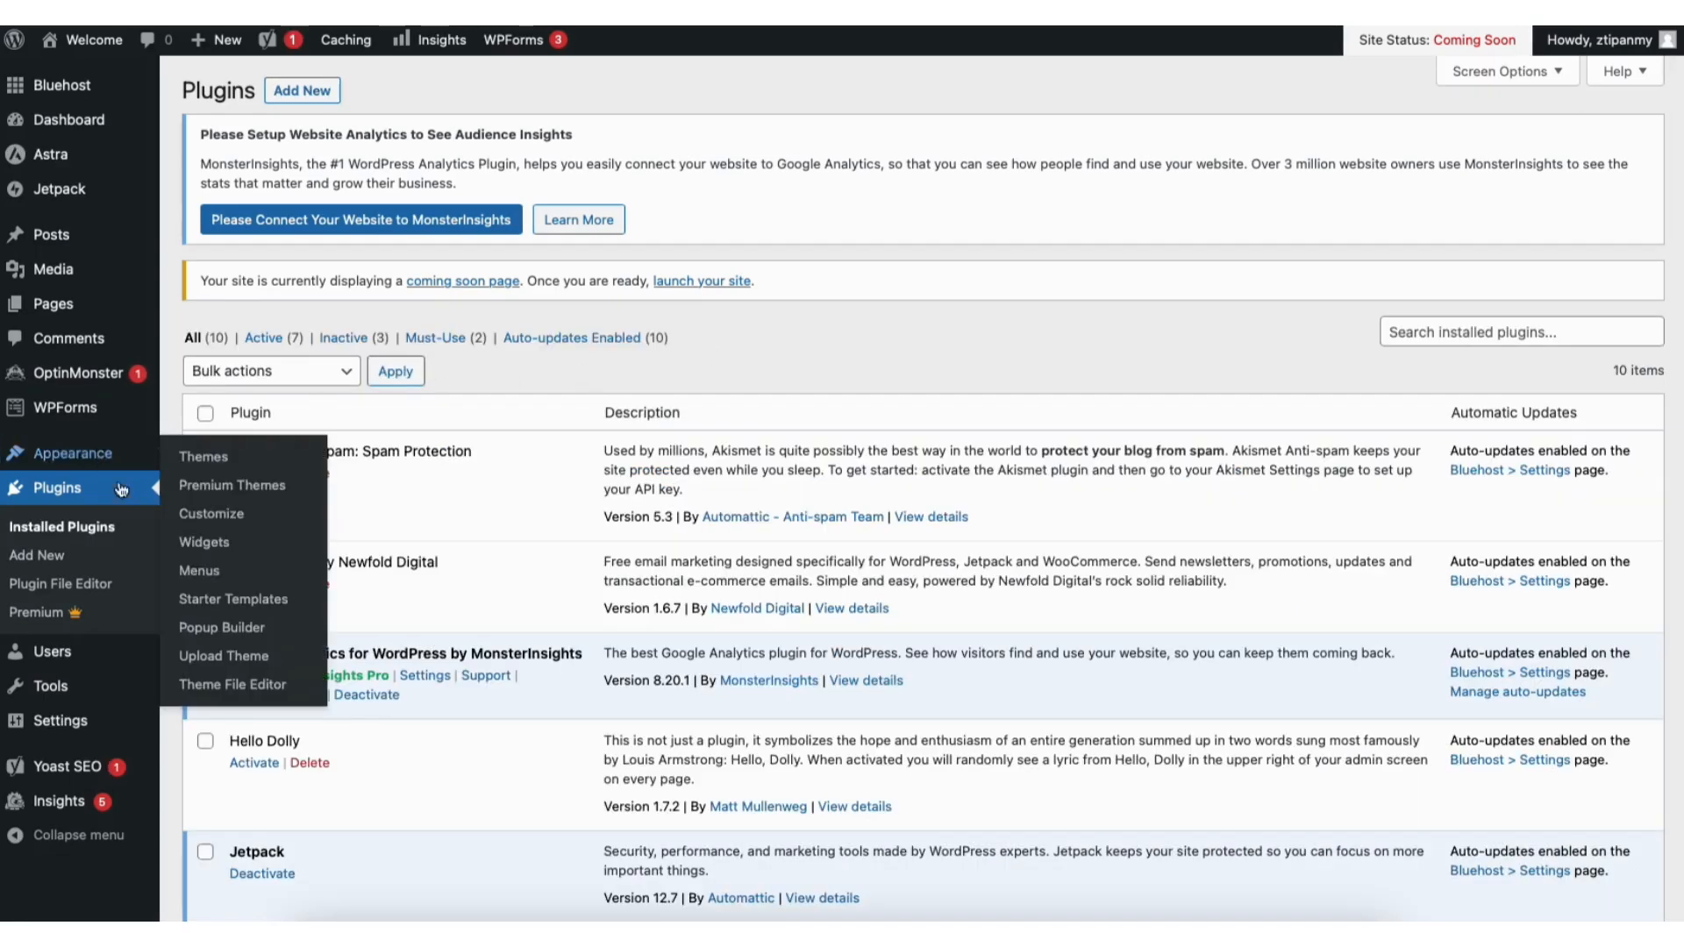
click(216, 603)
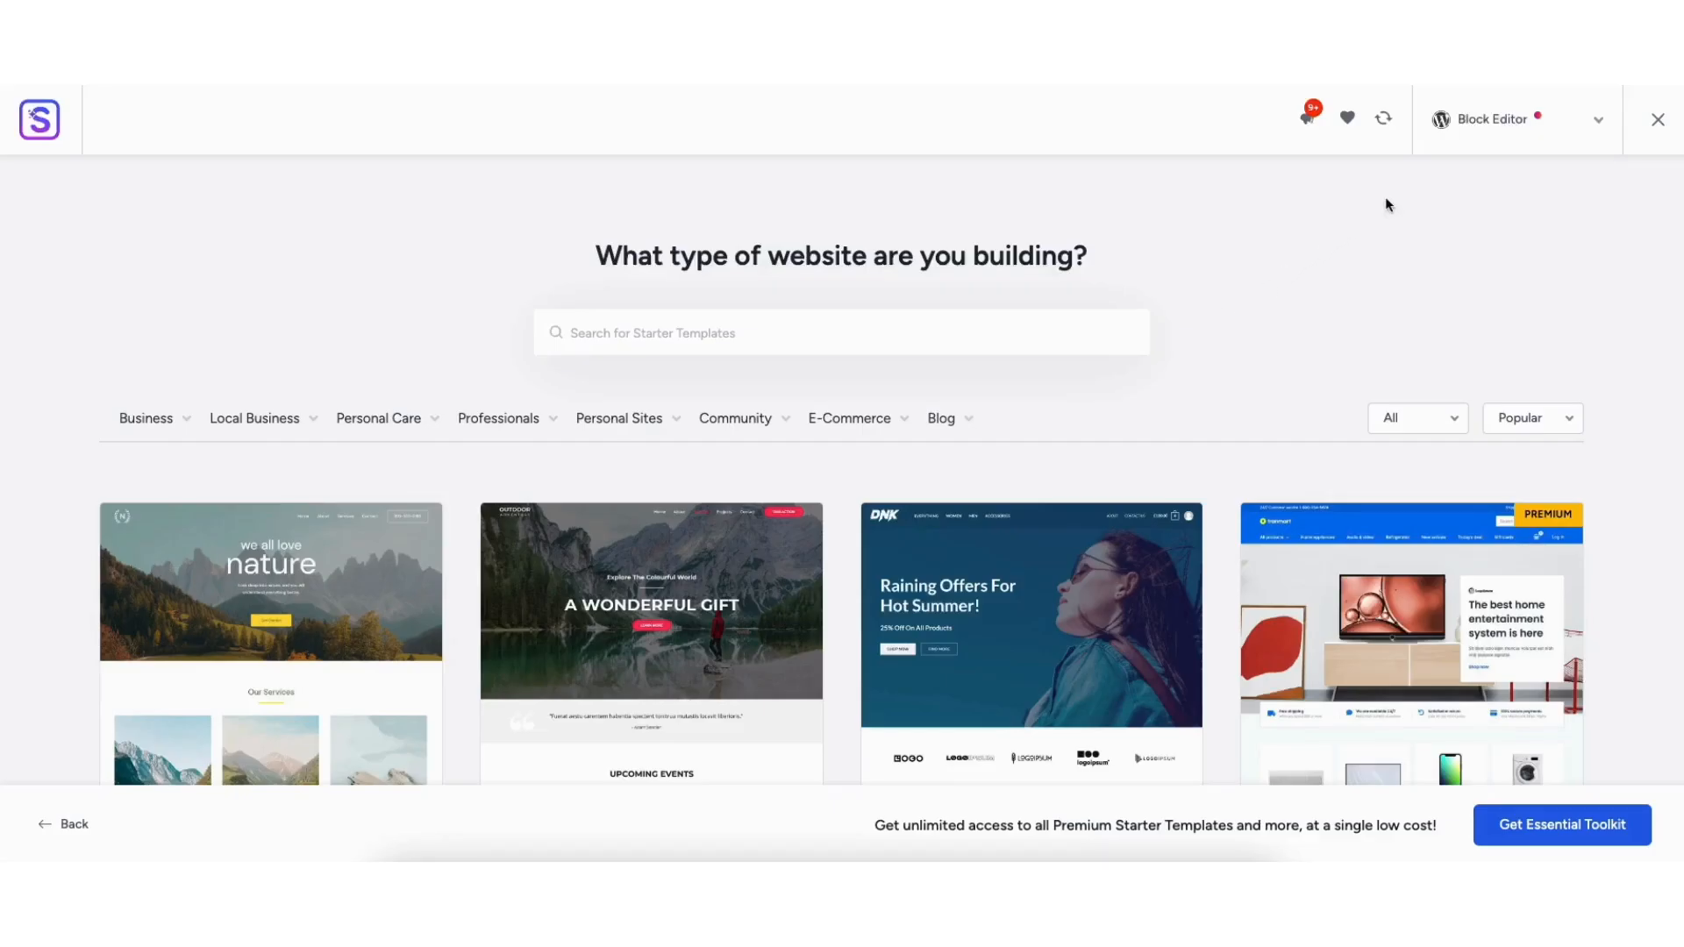
click(1487, 127)
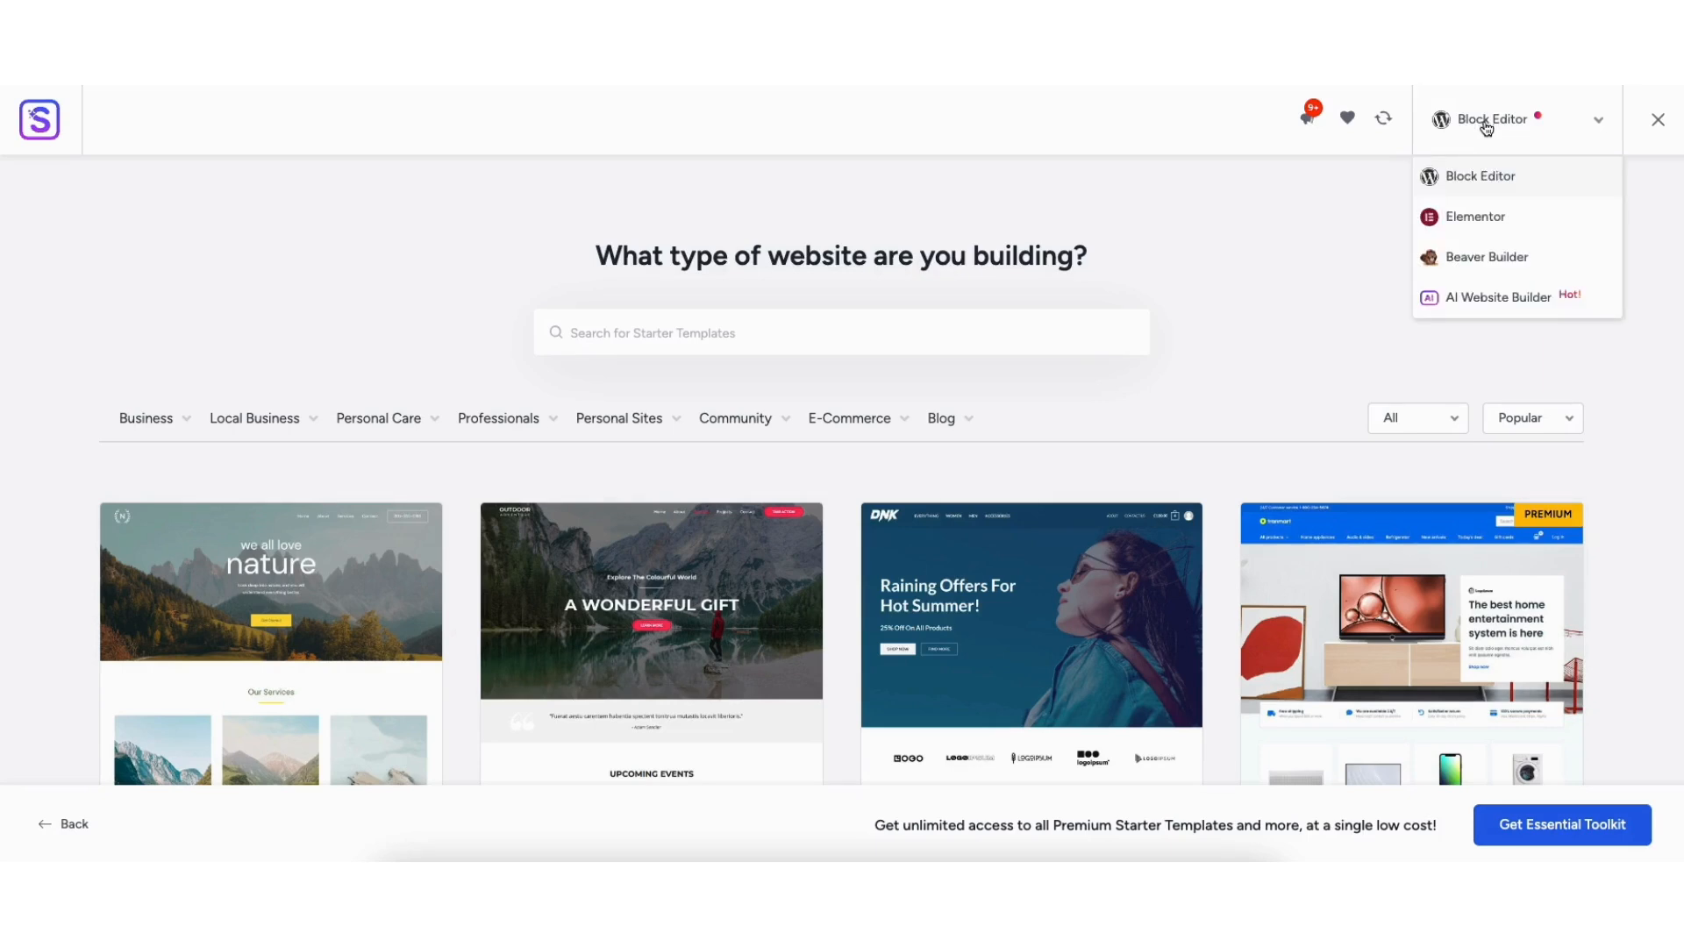
click(1465, 217)
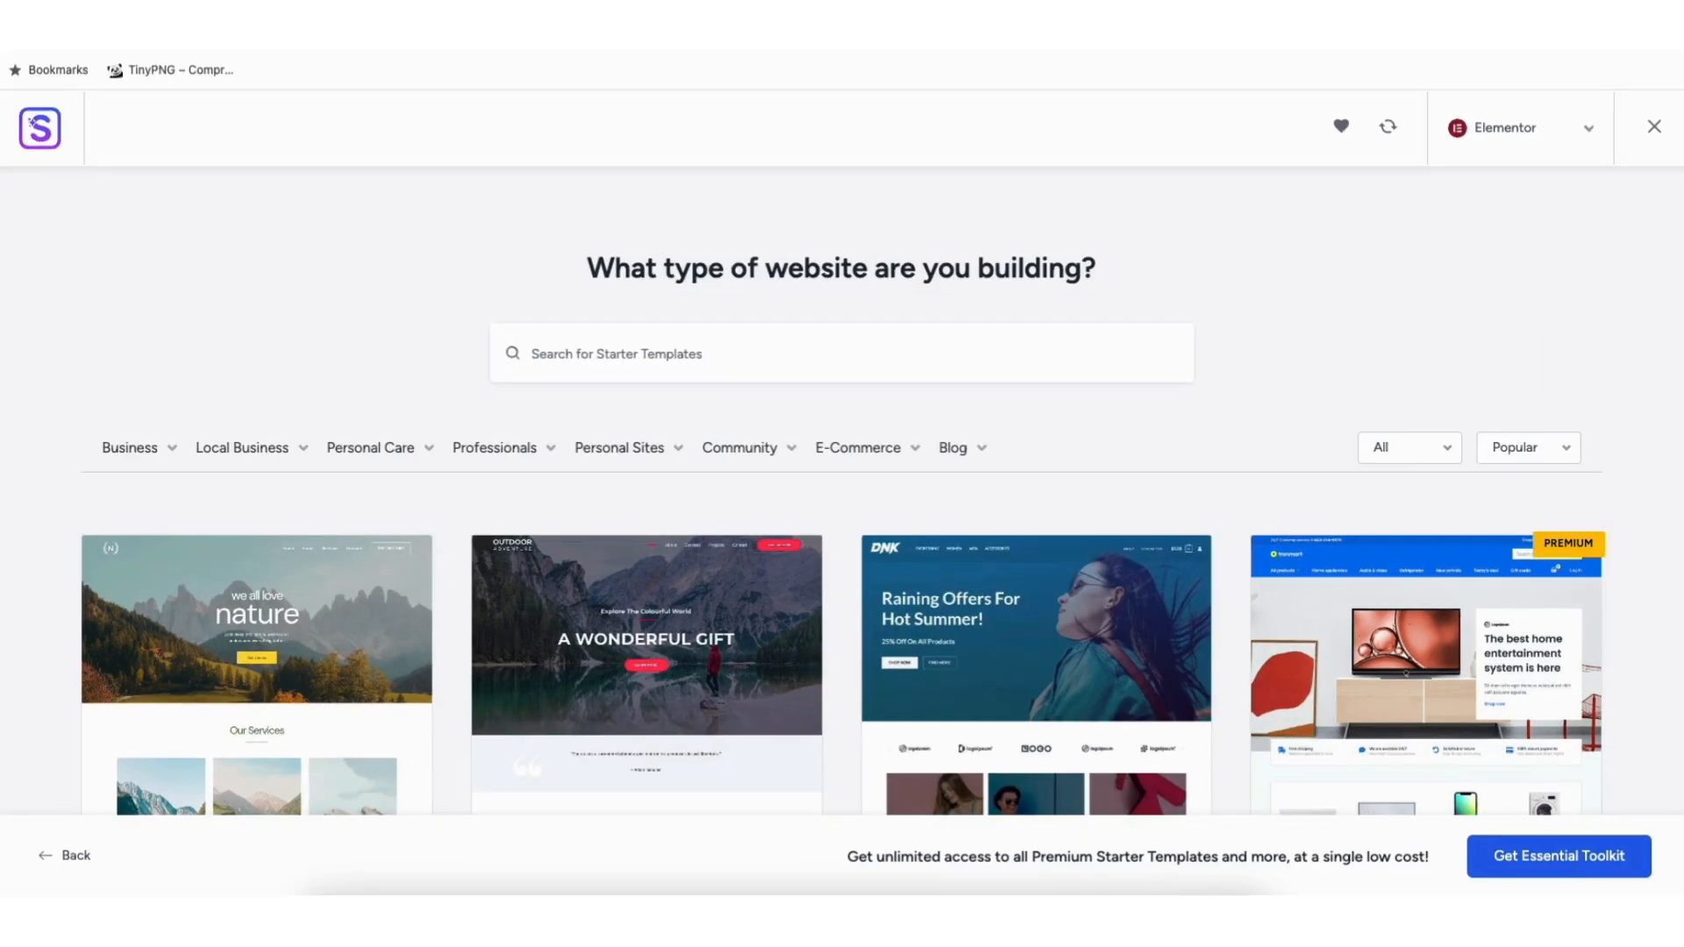
Browse the Elementor templates and the Local Business and Personal Sites categories, and preview the Love Nature template before returning to the library
scroll(842, 492, down, 6)
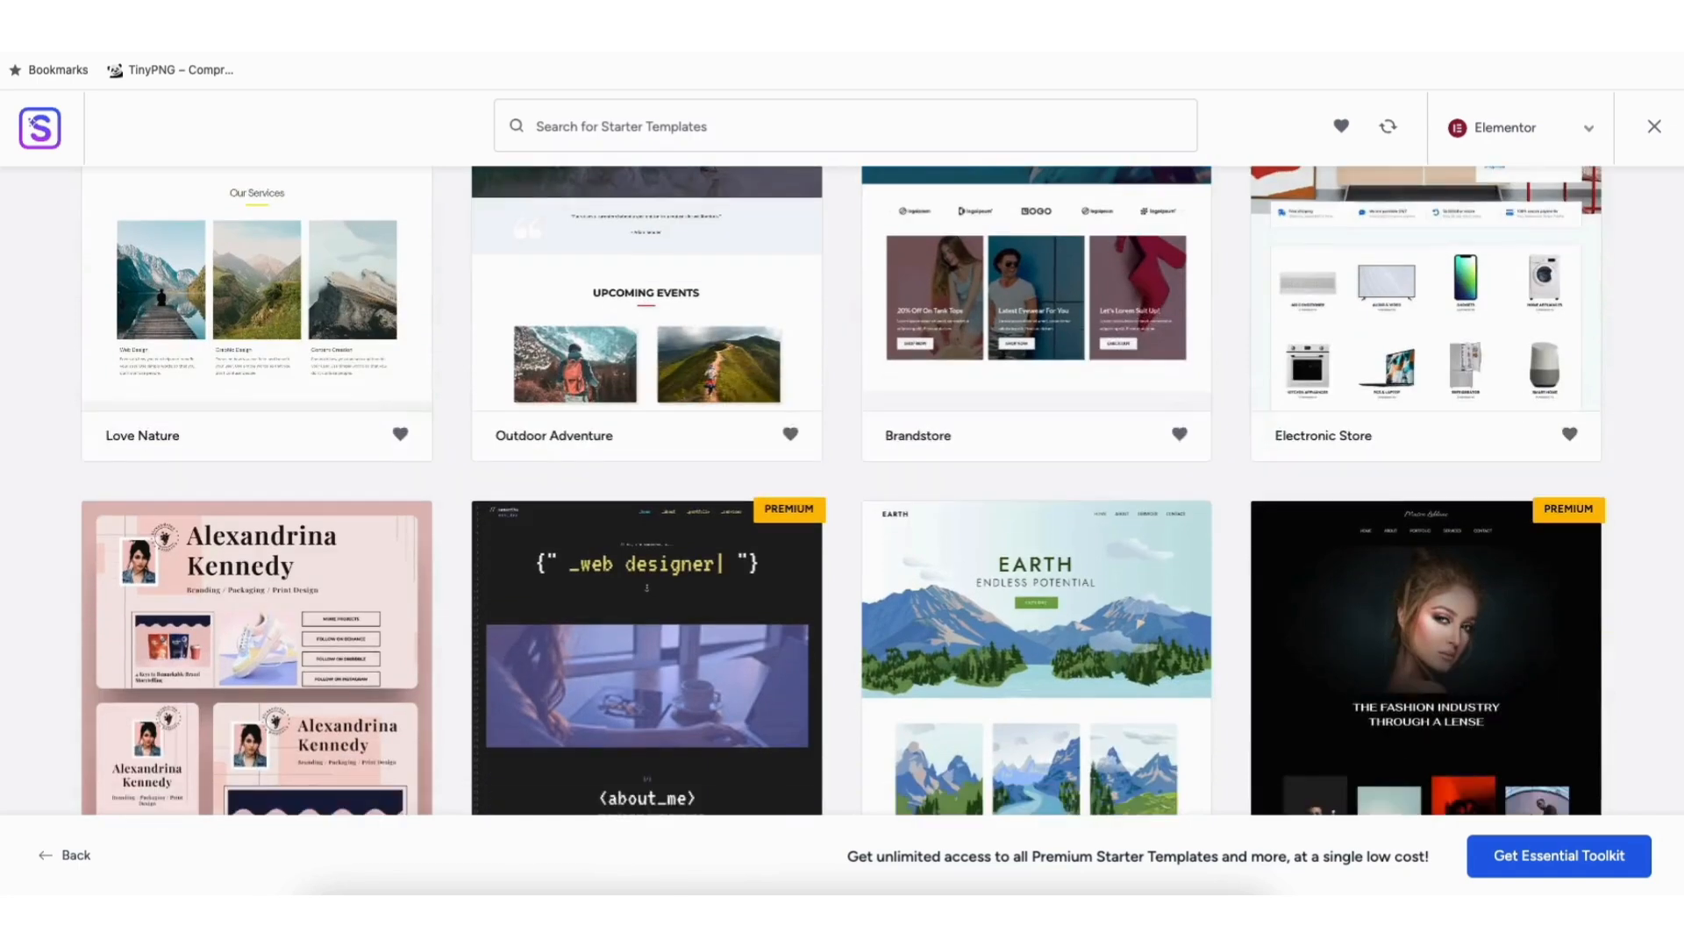
scroll(842, 491, down, 12)
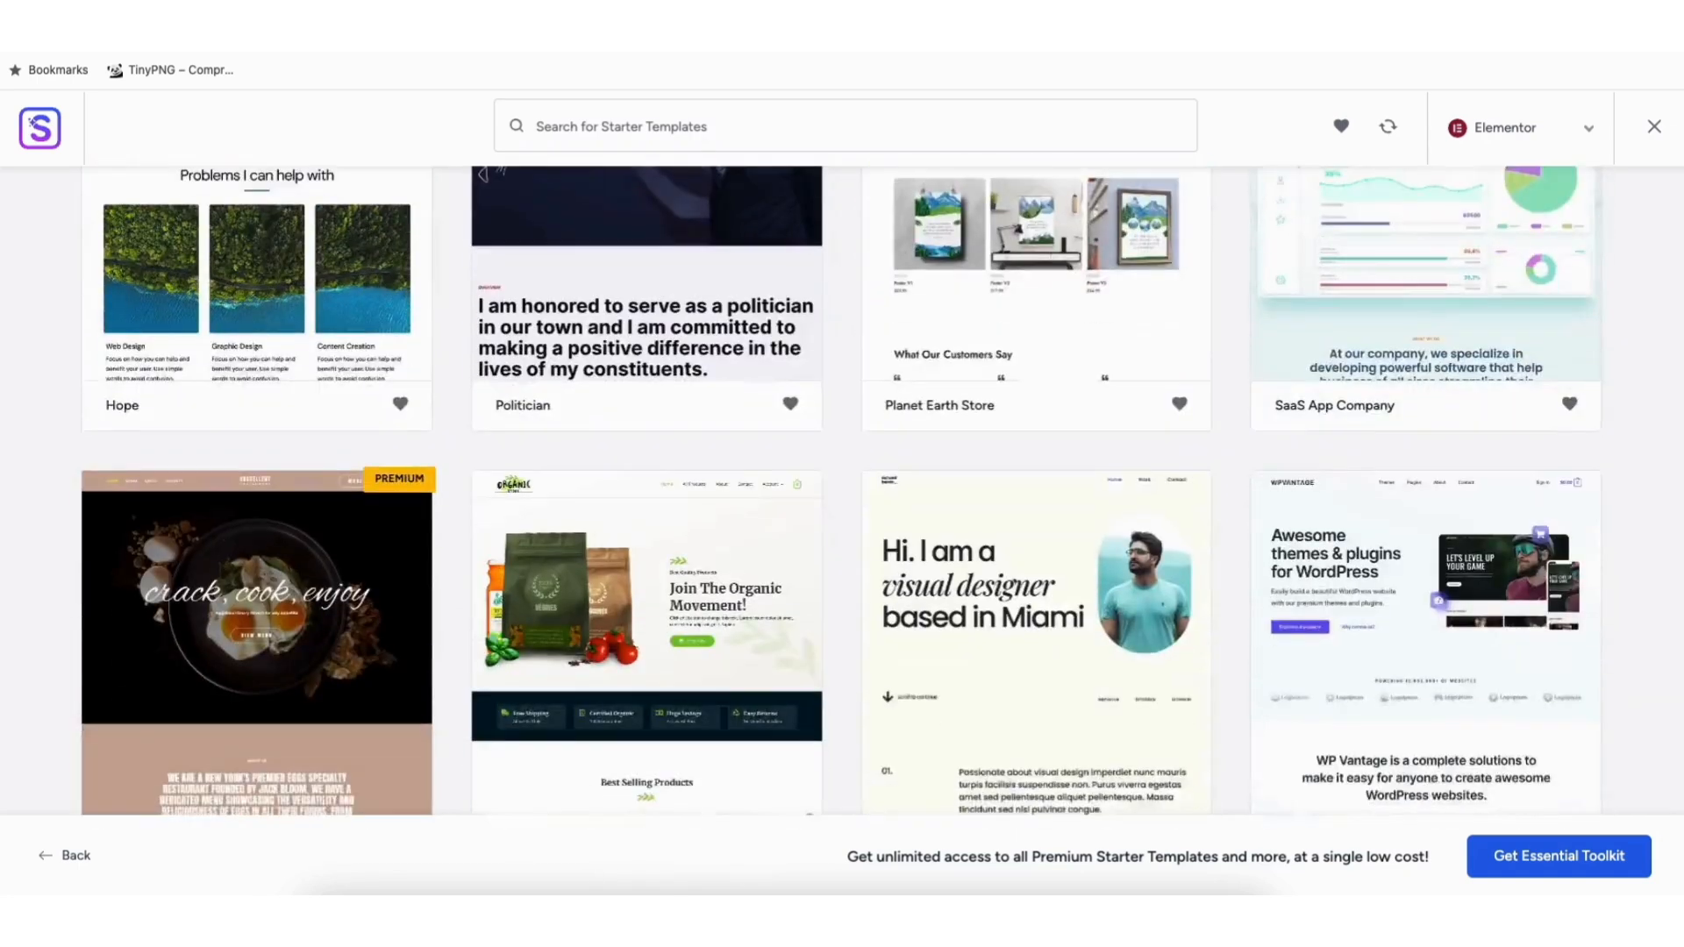
scroll(842, 491, down, 6)
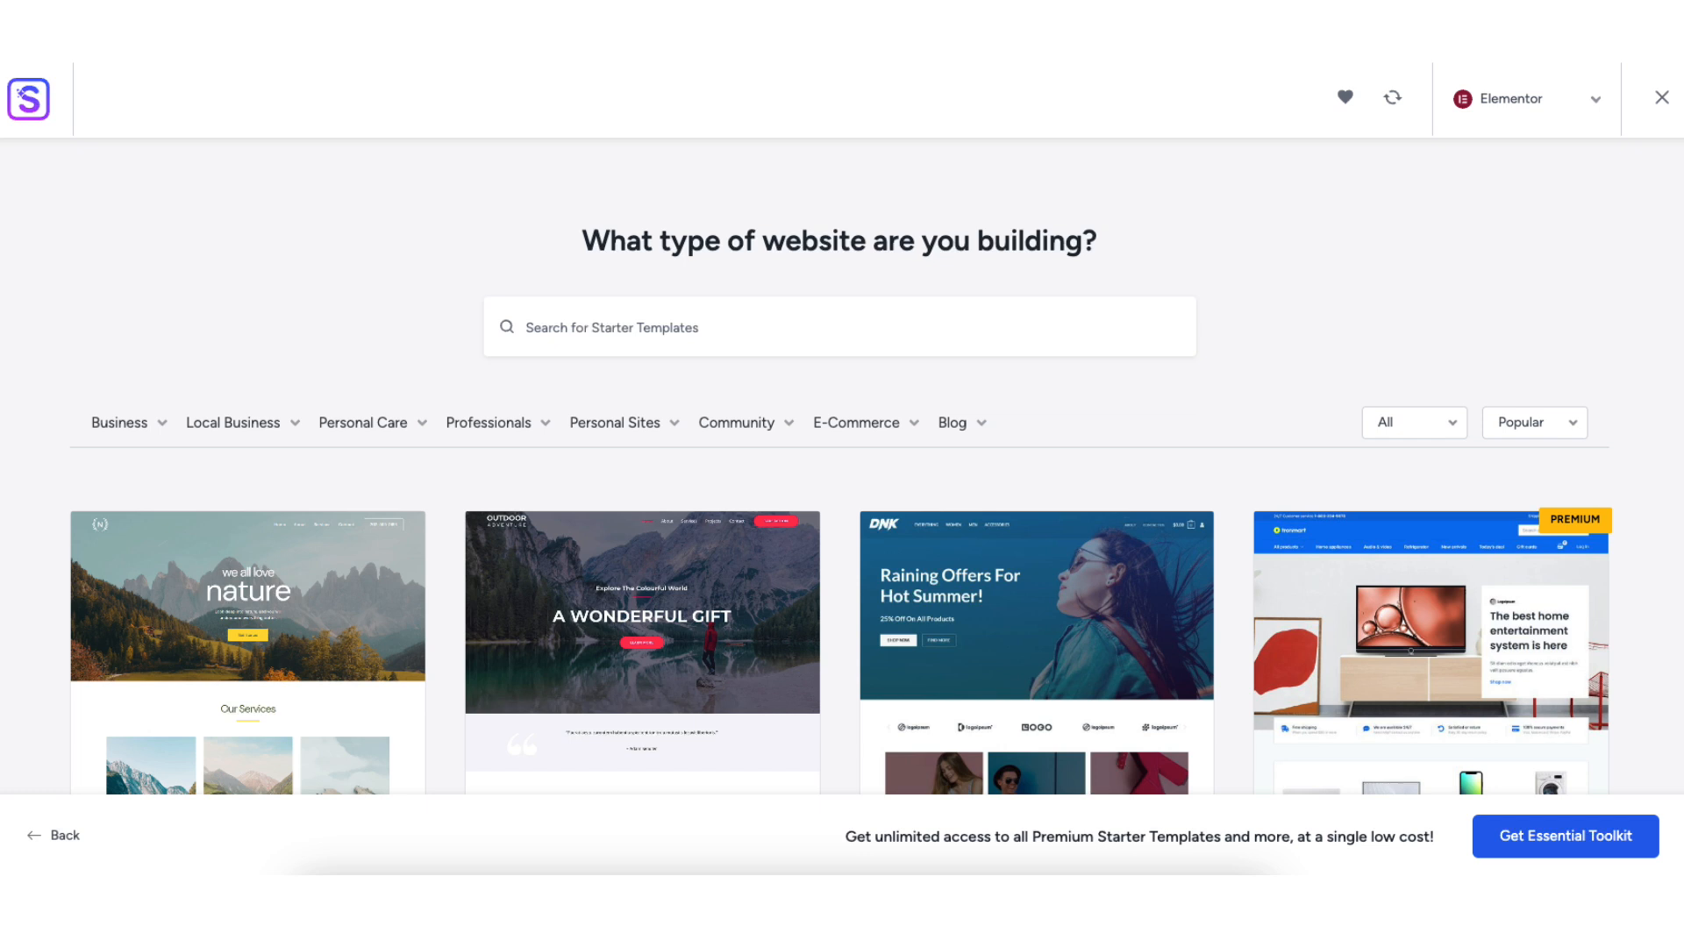
mouse_move(218, 431)
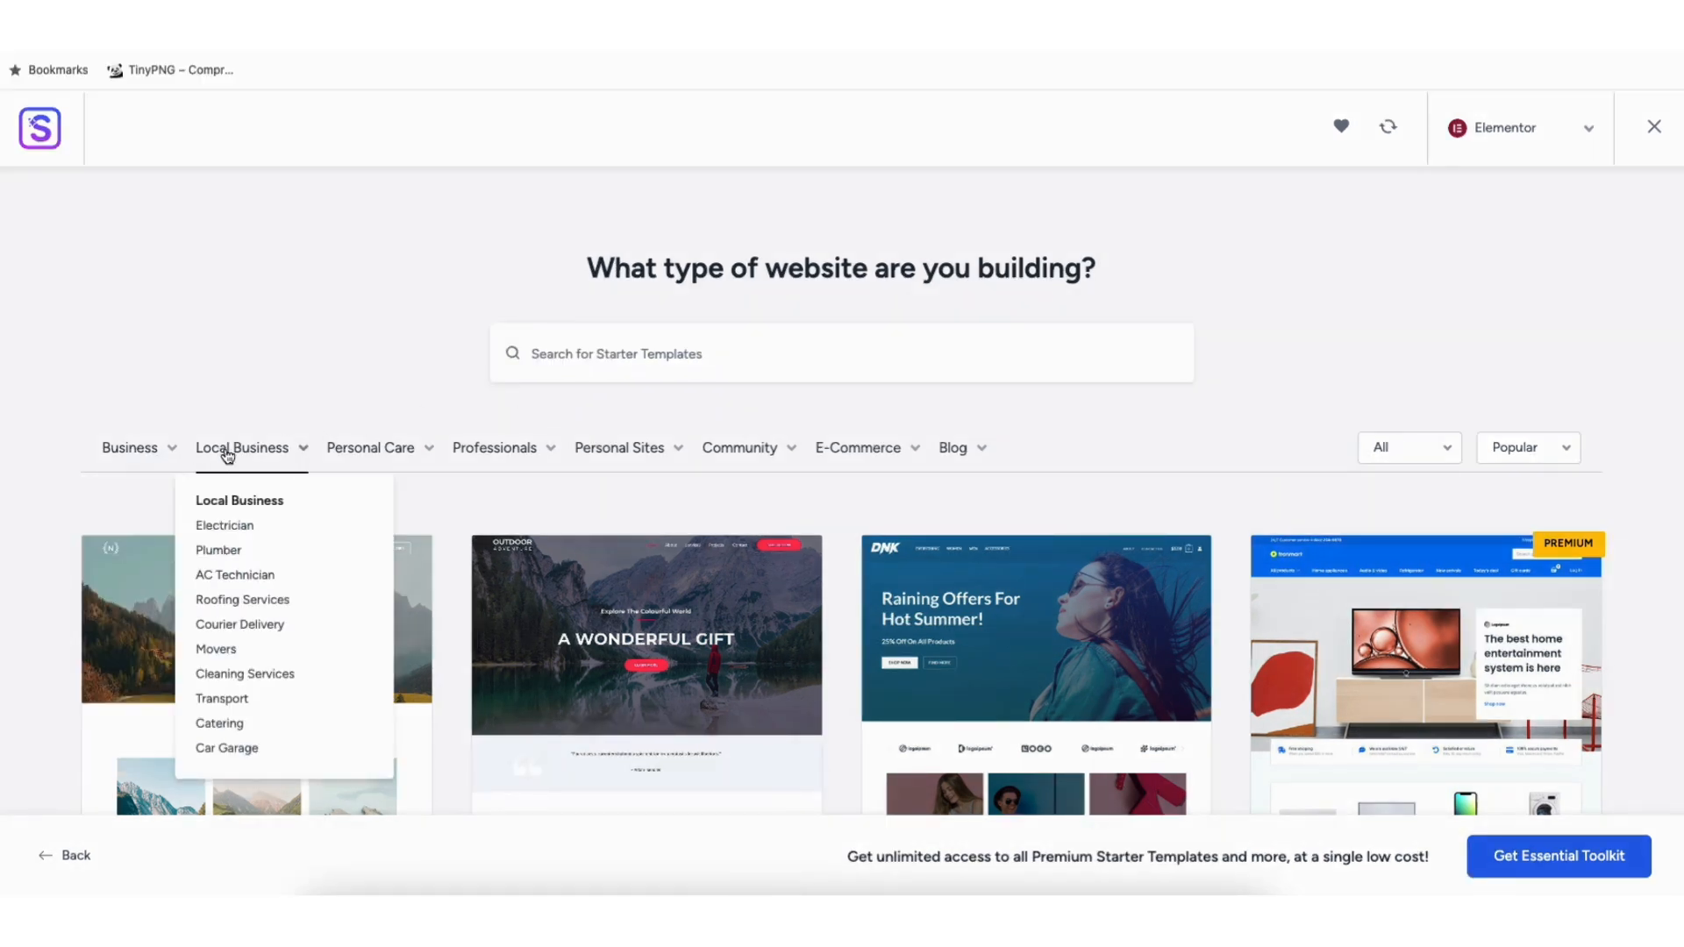
mouse_move(583, 455)
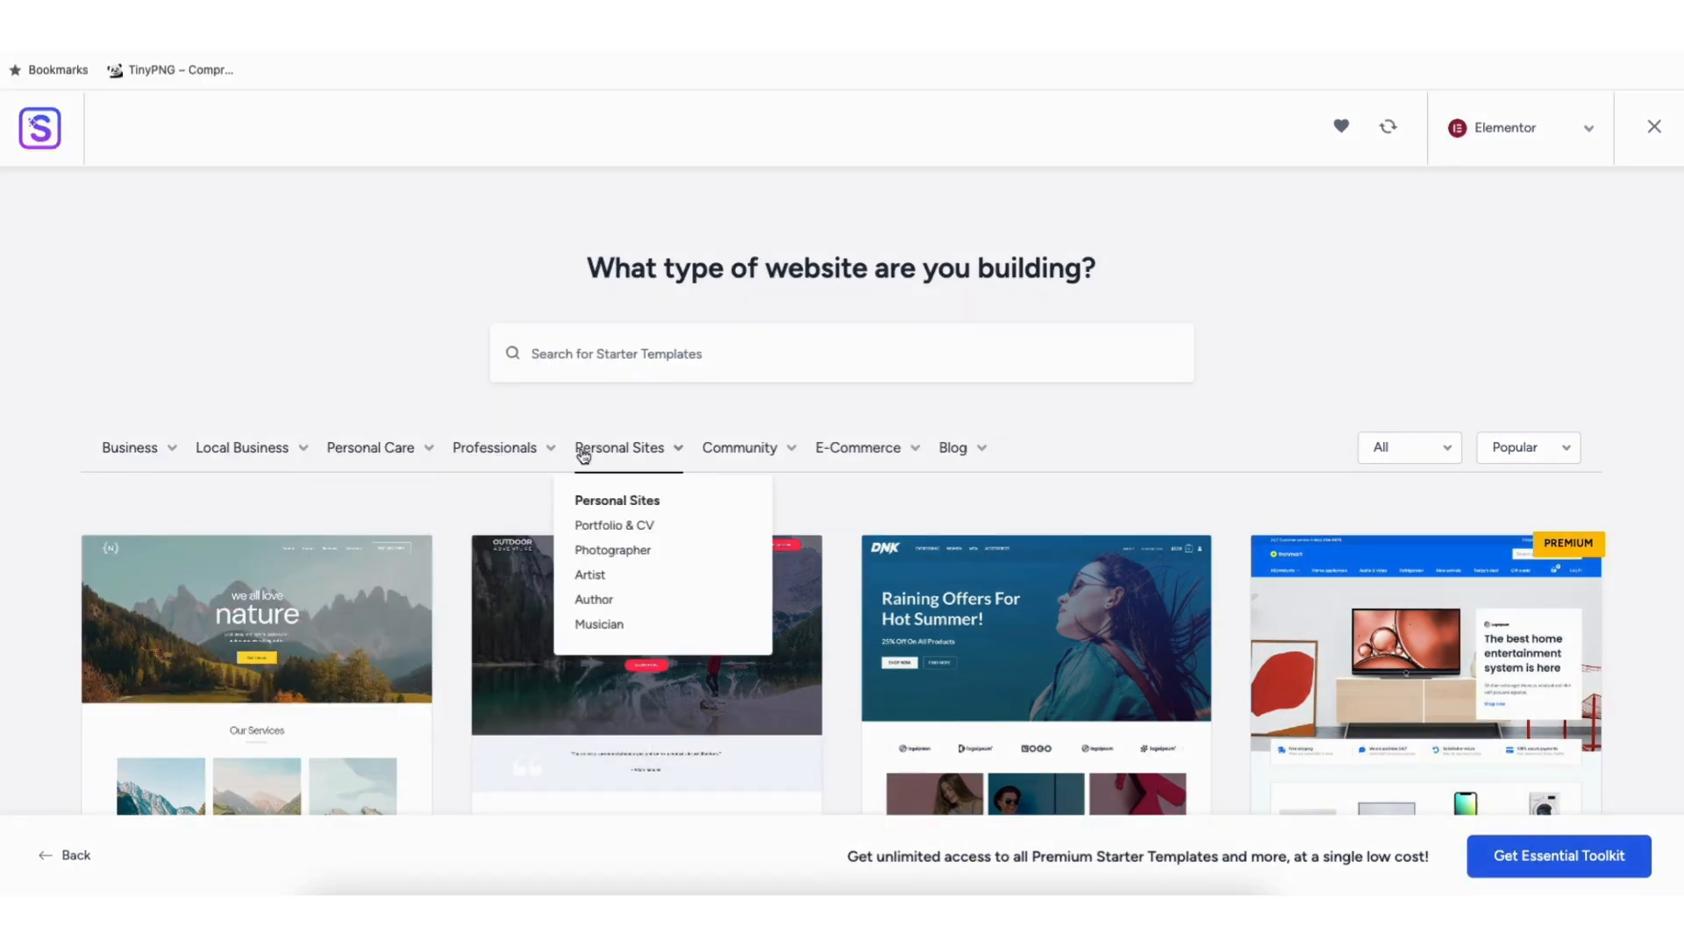
click(246, 643)
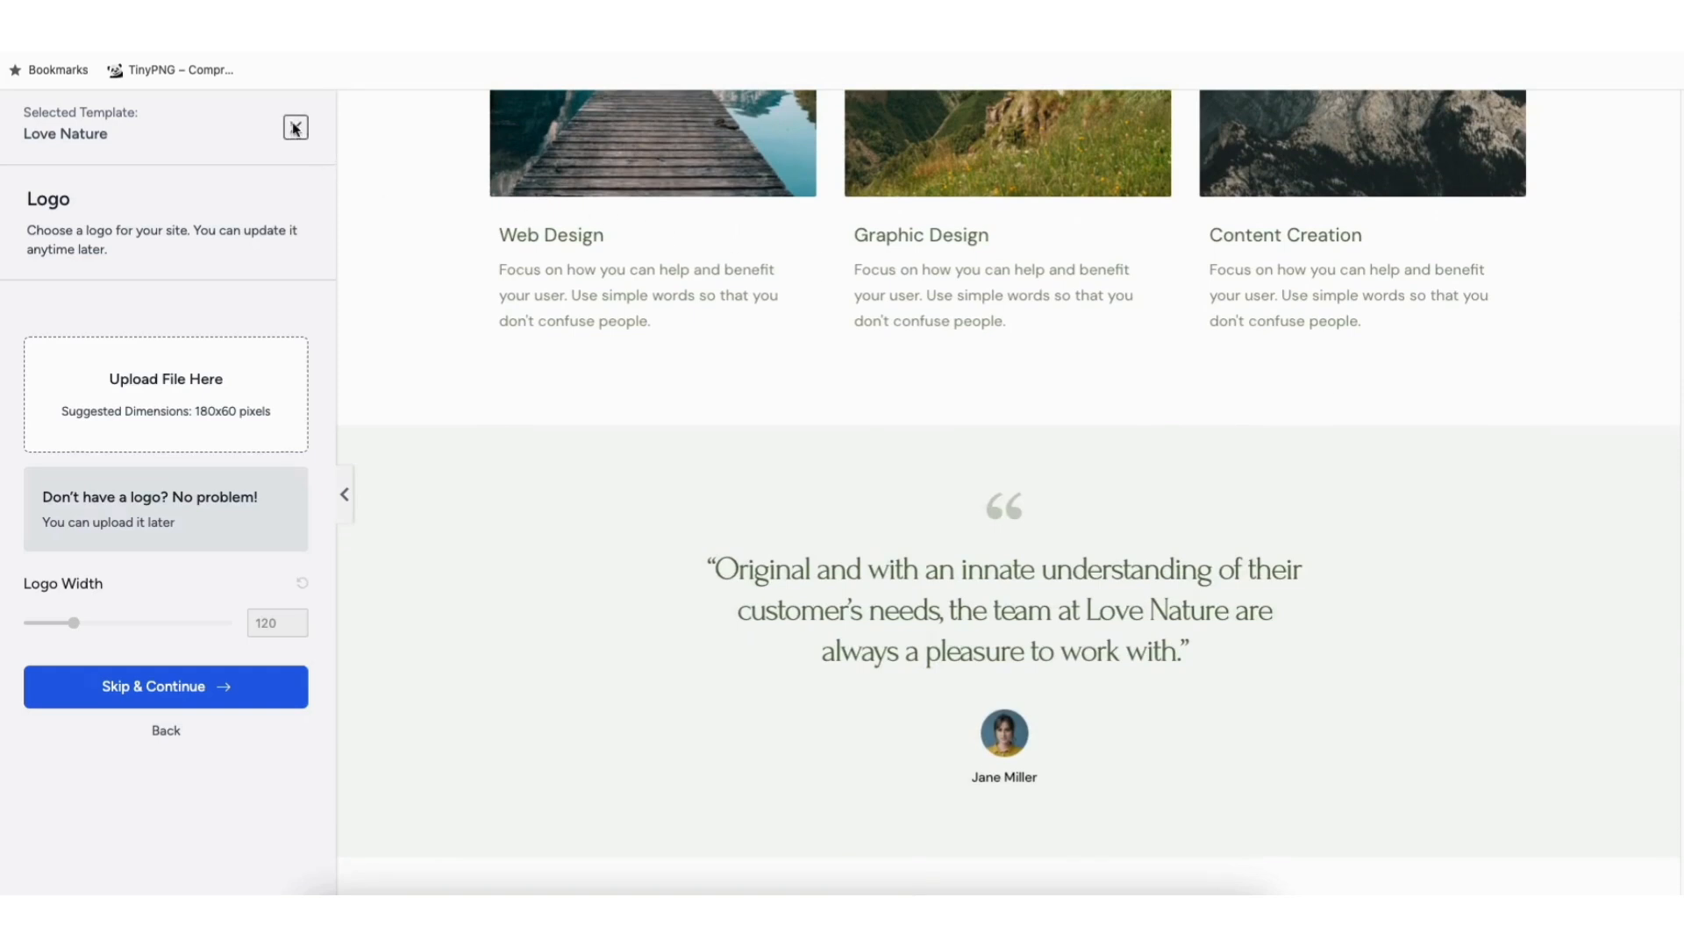
click(295, 129)
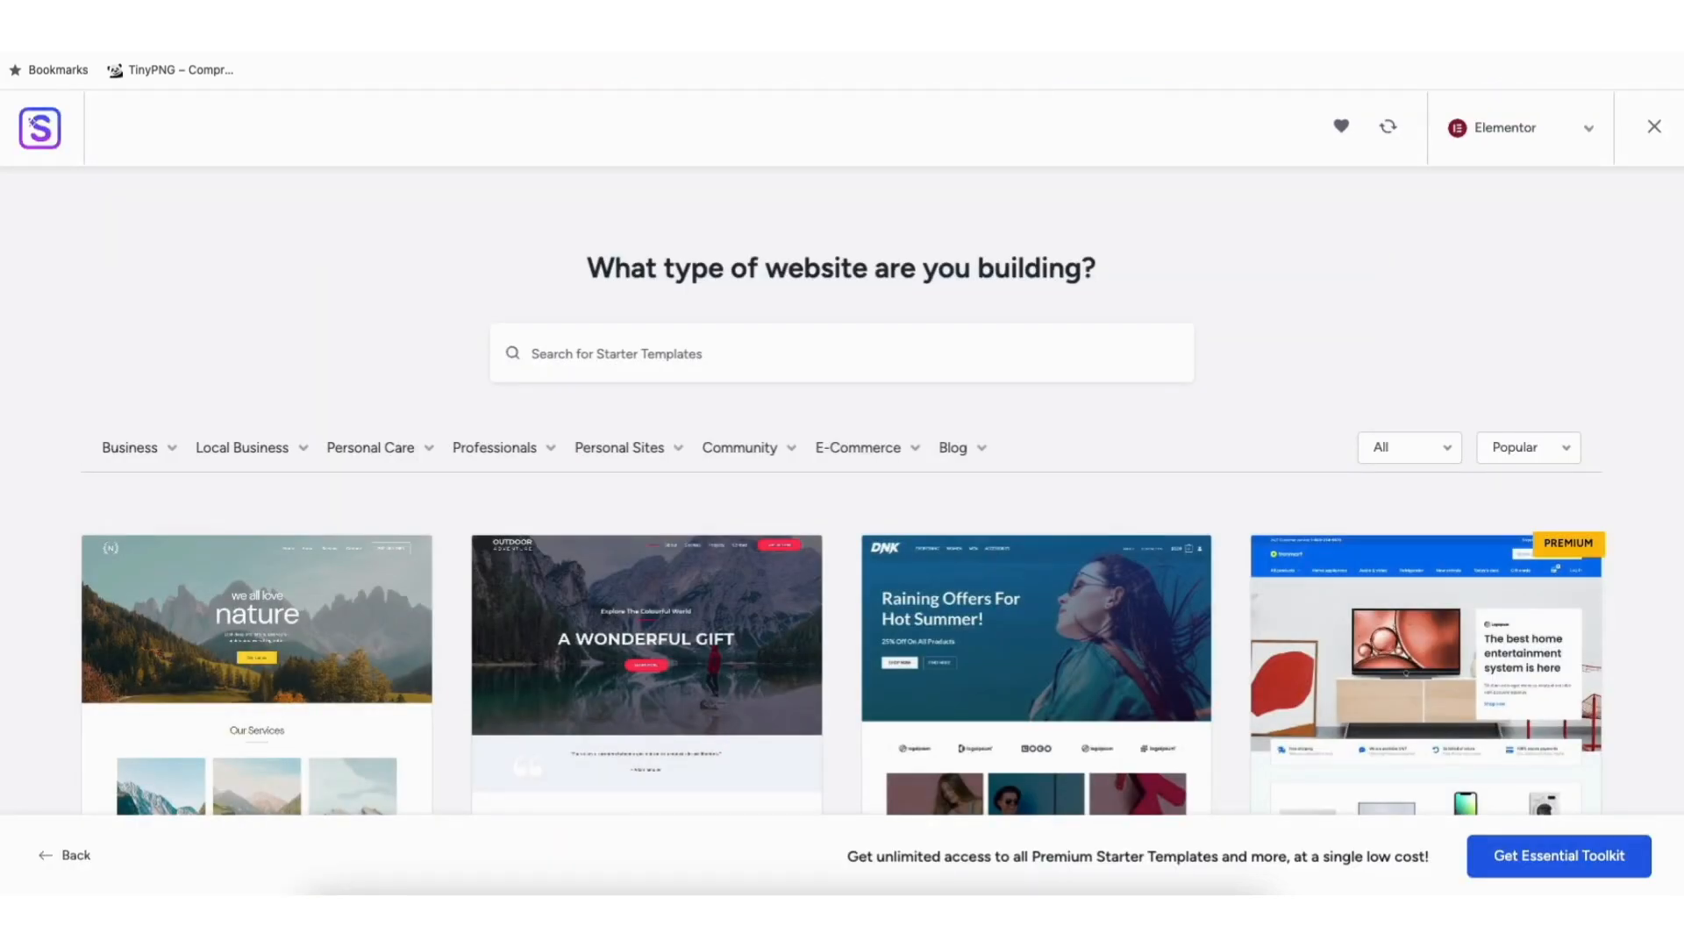
Examine the range of free and premium Elementor templates further down the library
scroll(842, 491, down, 7)
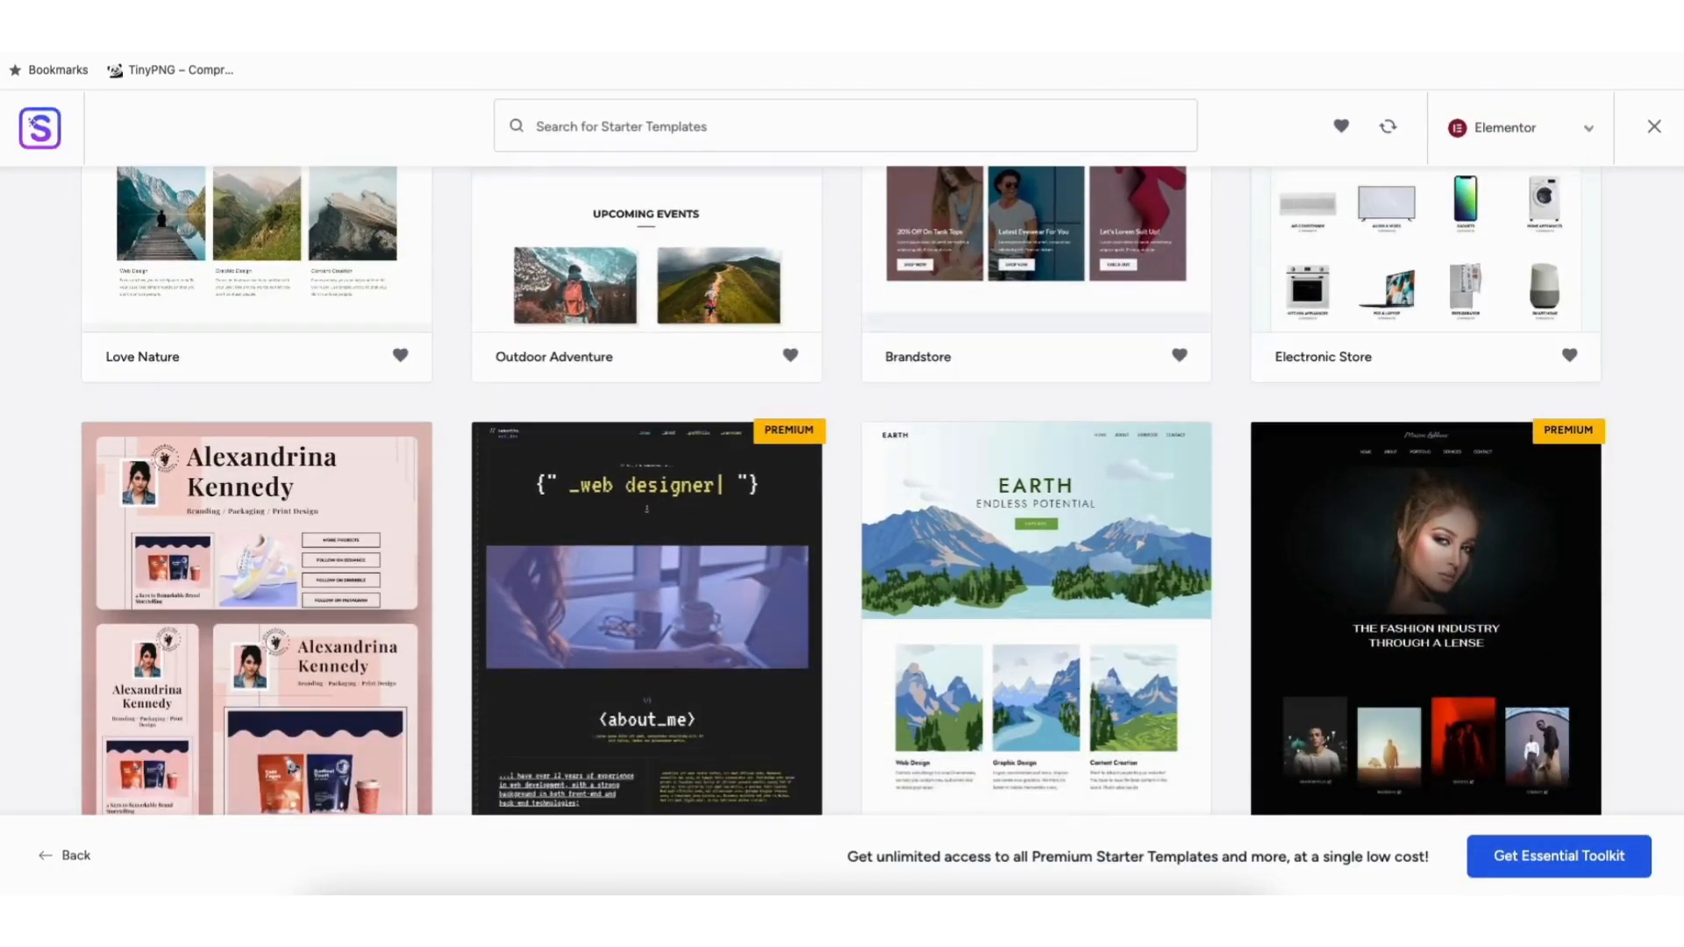
scroll(842, 491, down, 12)
scroll(681, 497, down, 9)
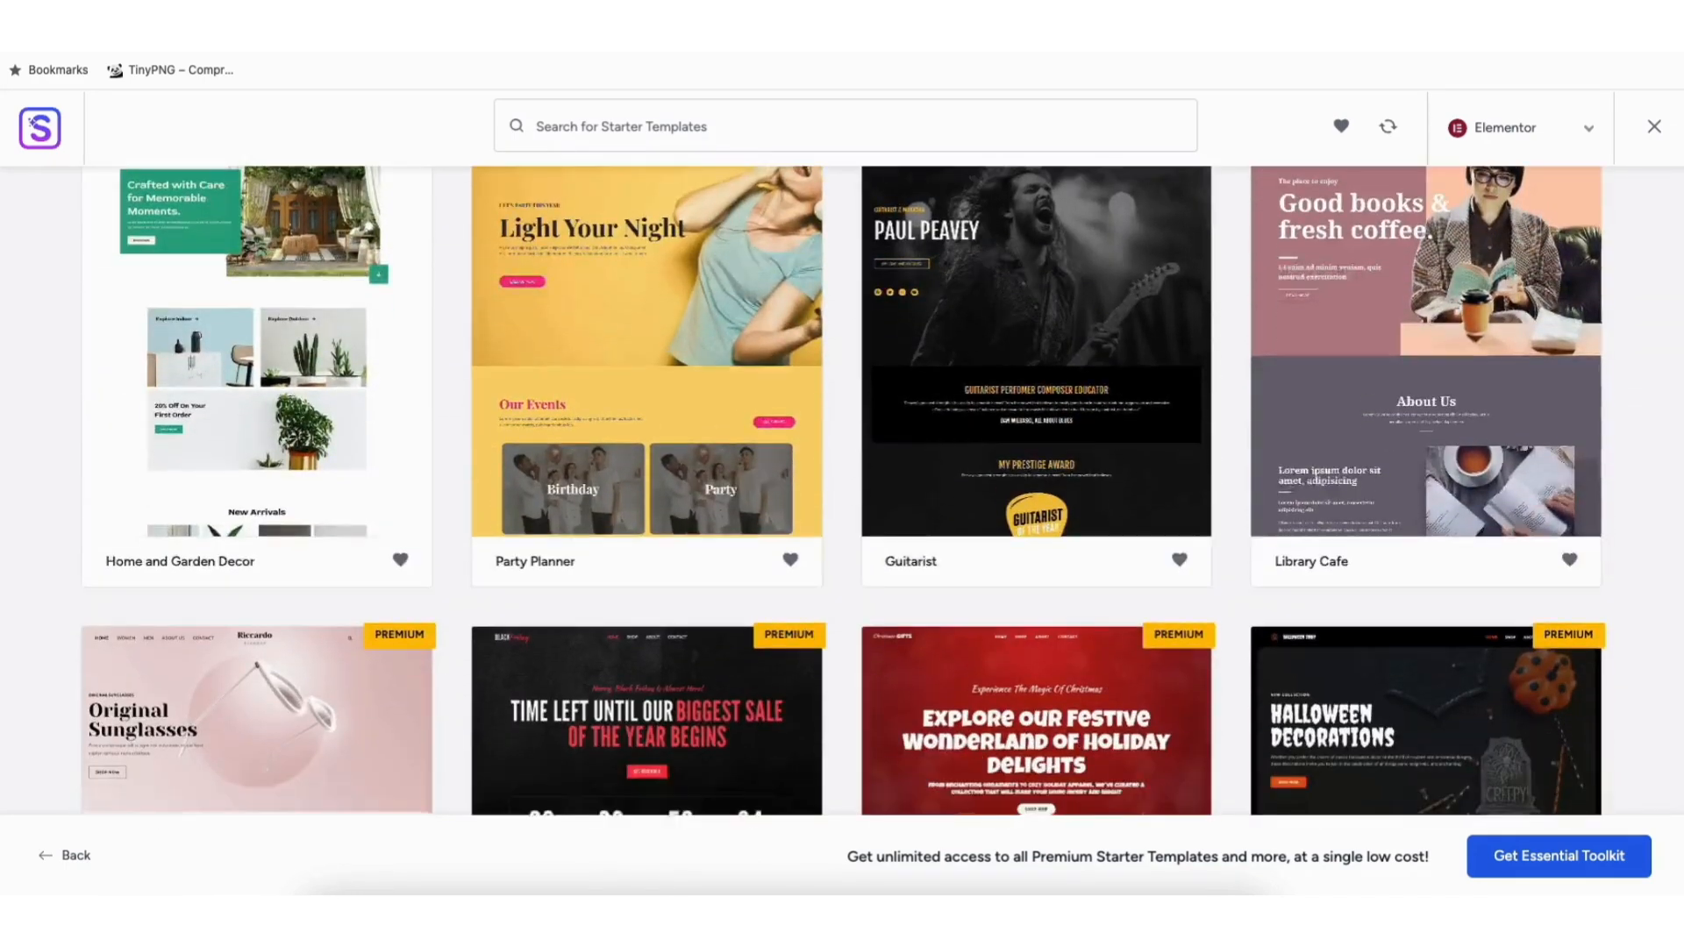
scroll(681, 497, down, 13)
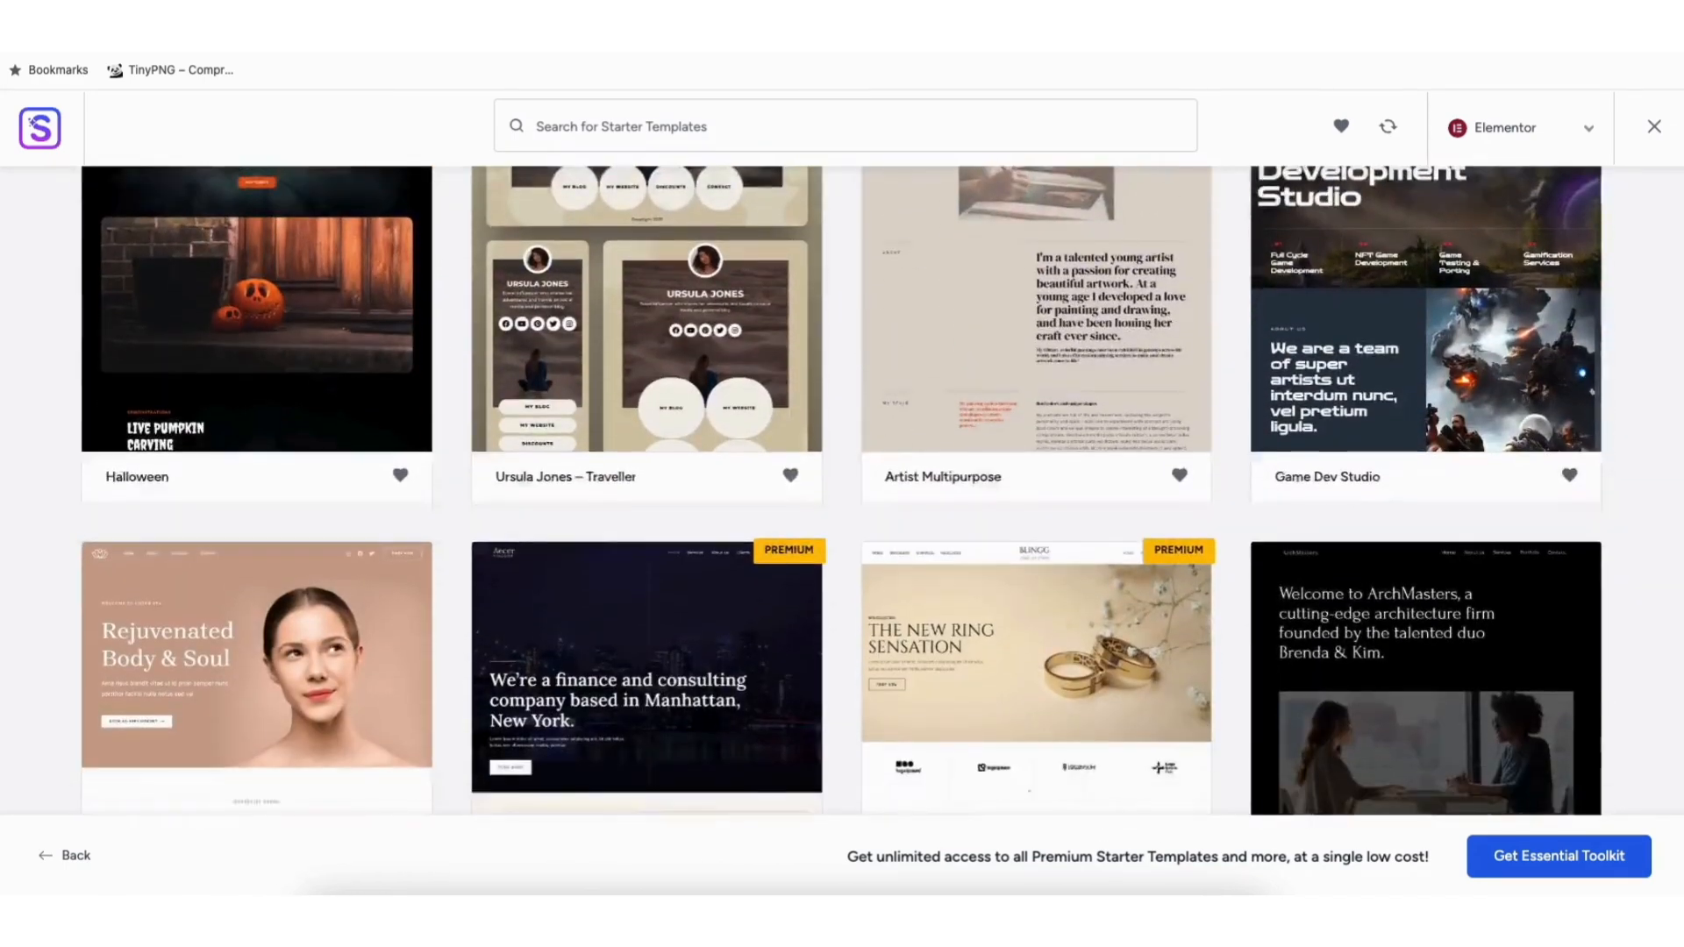
scroll(681, 496, down, 15)
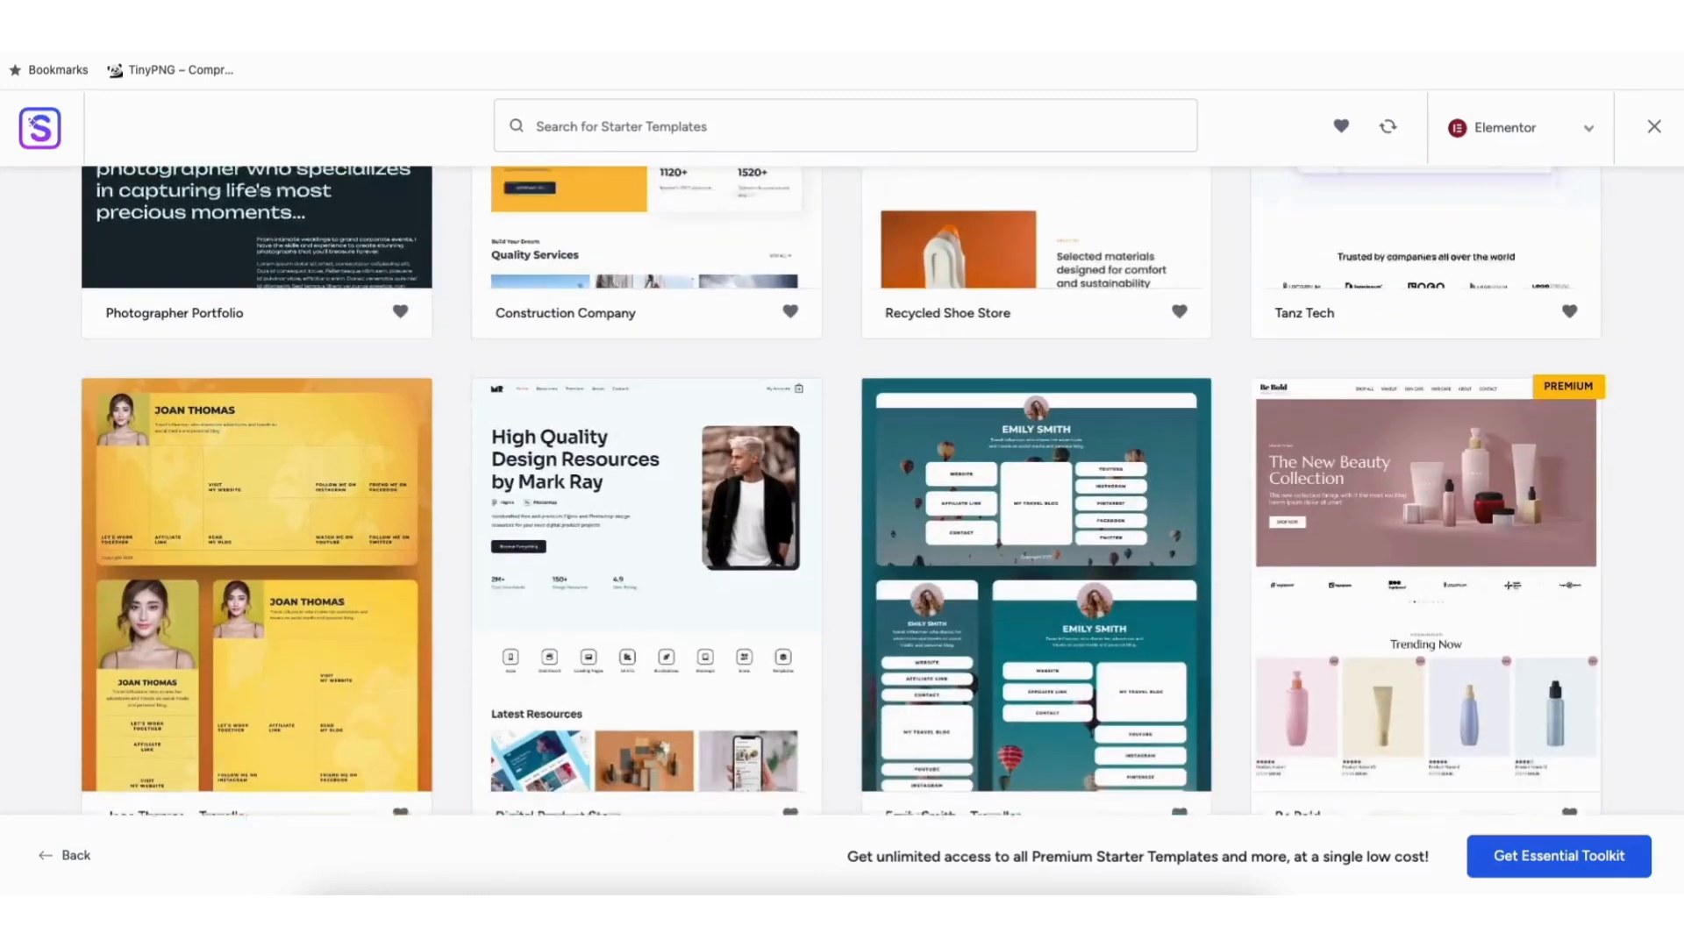
scroll(843, 491, down, 9)
scroll(842, 491, down, 8)
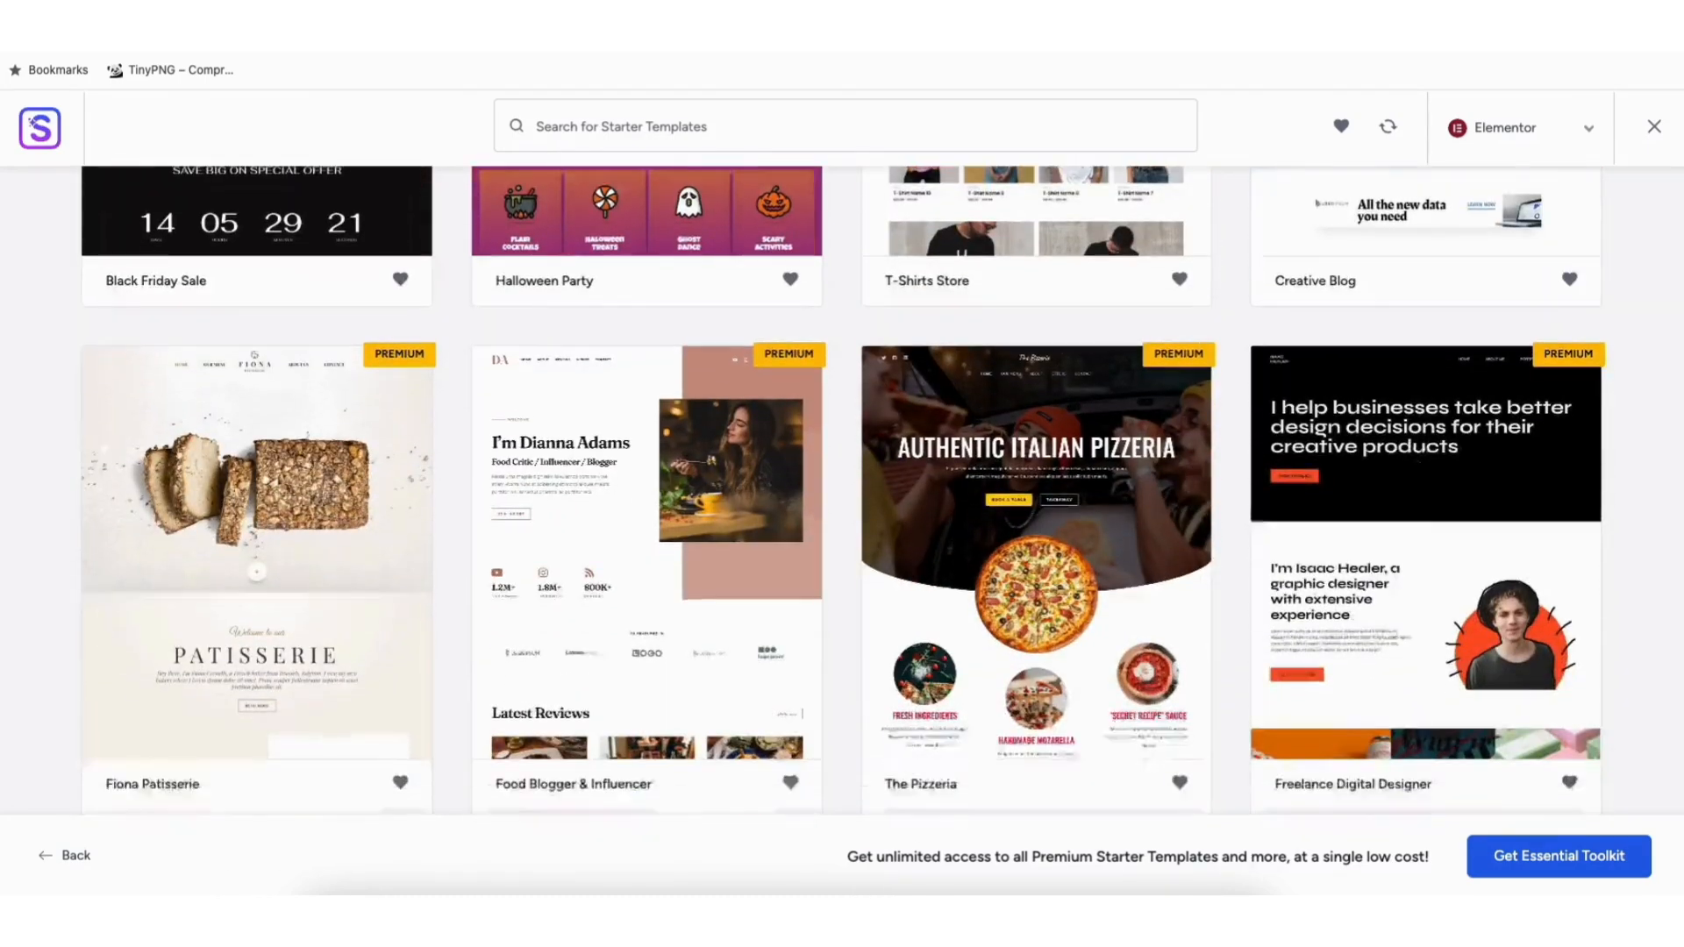
scroll(842, 491, down, 8)
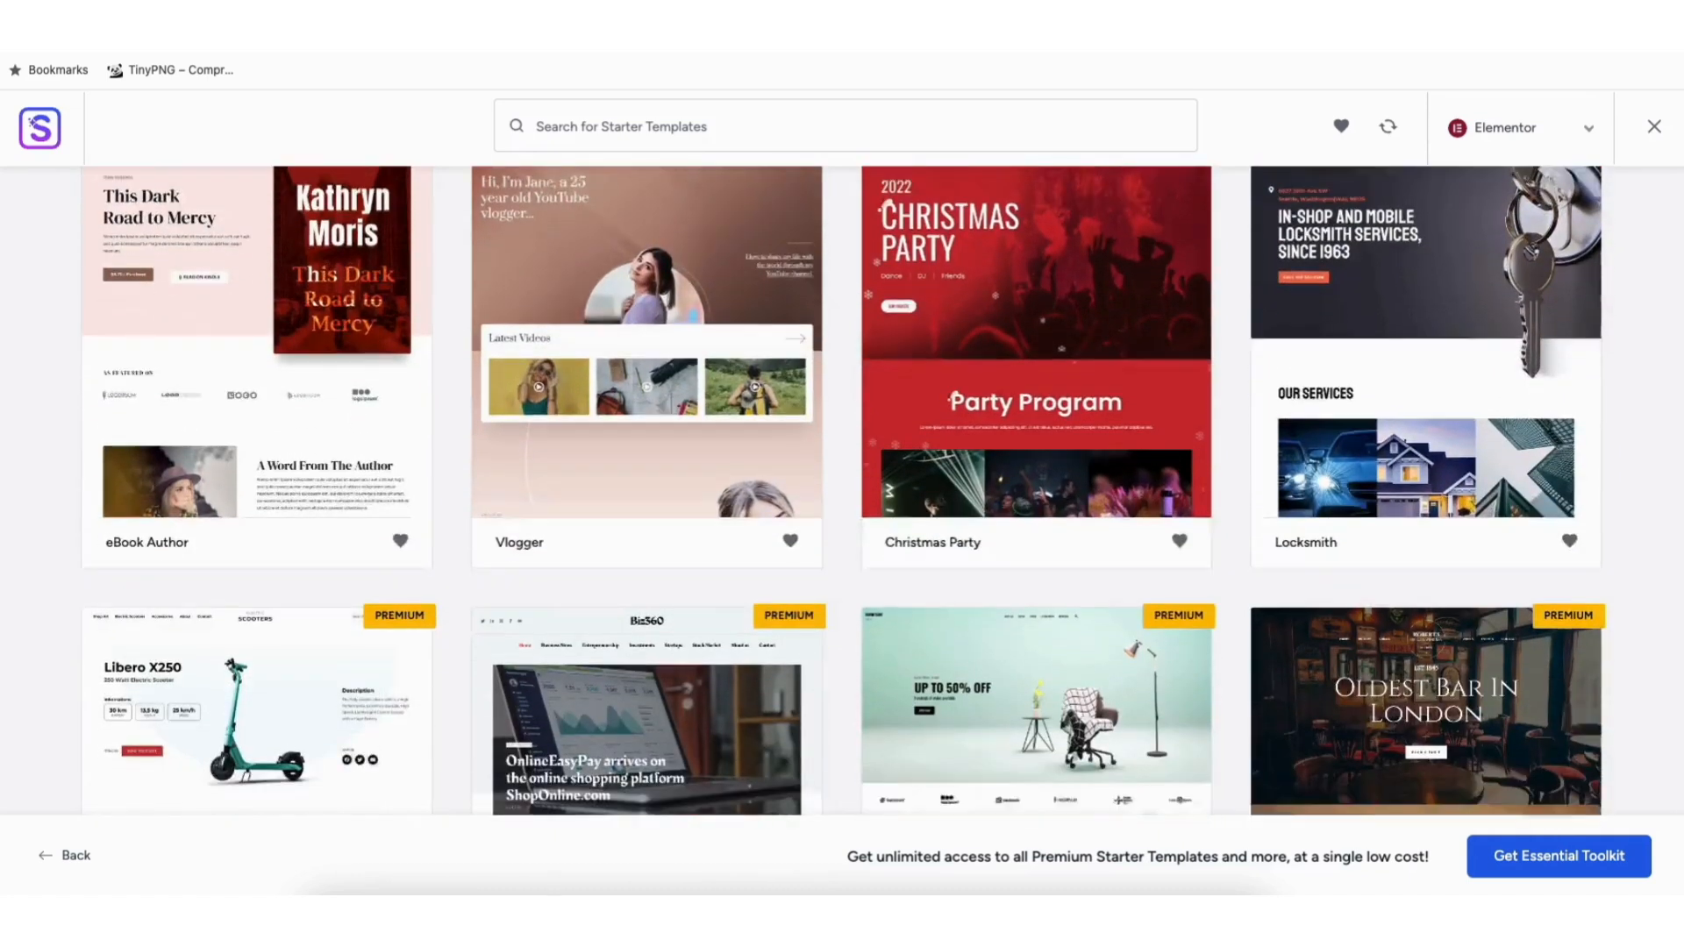
scroll(842, 491, down, 7)
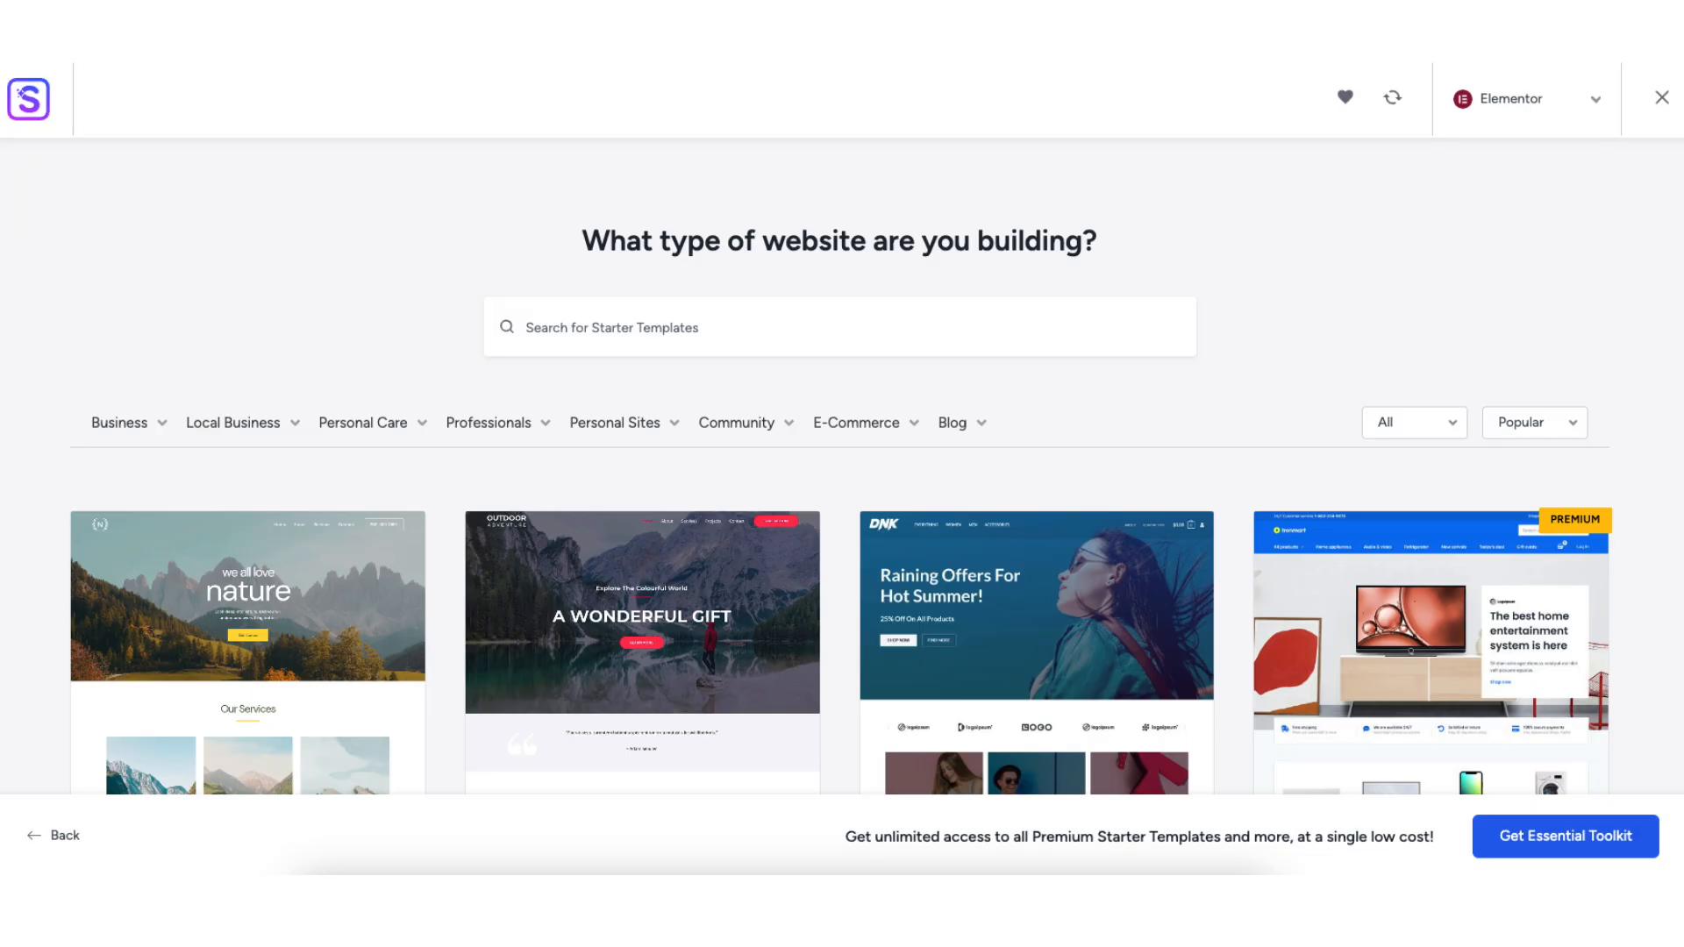
Select the Love Nature template as the design for the website
scroll(842, 492, down, 2)
scroll(237, 432, down, 2)
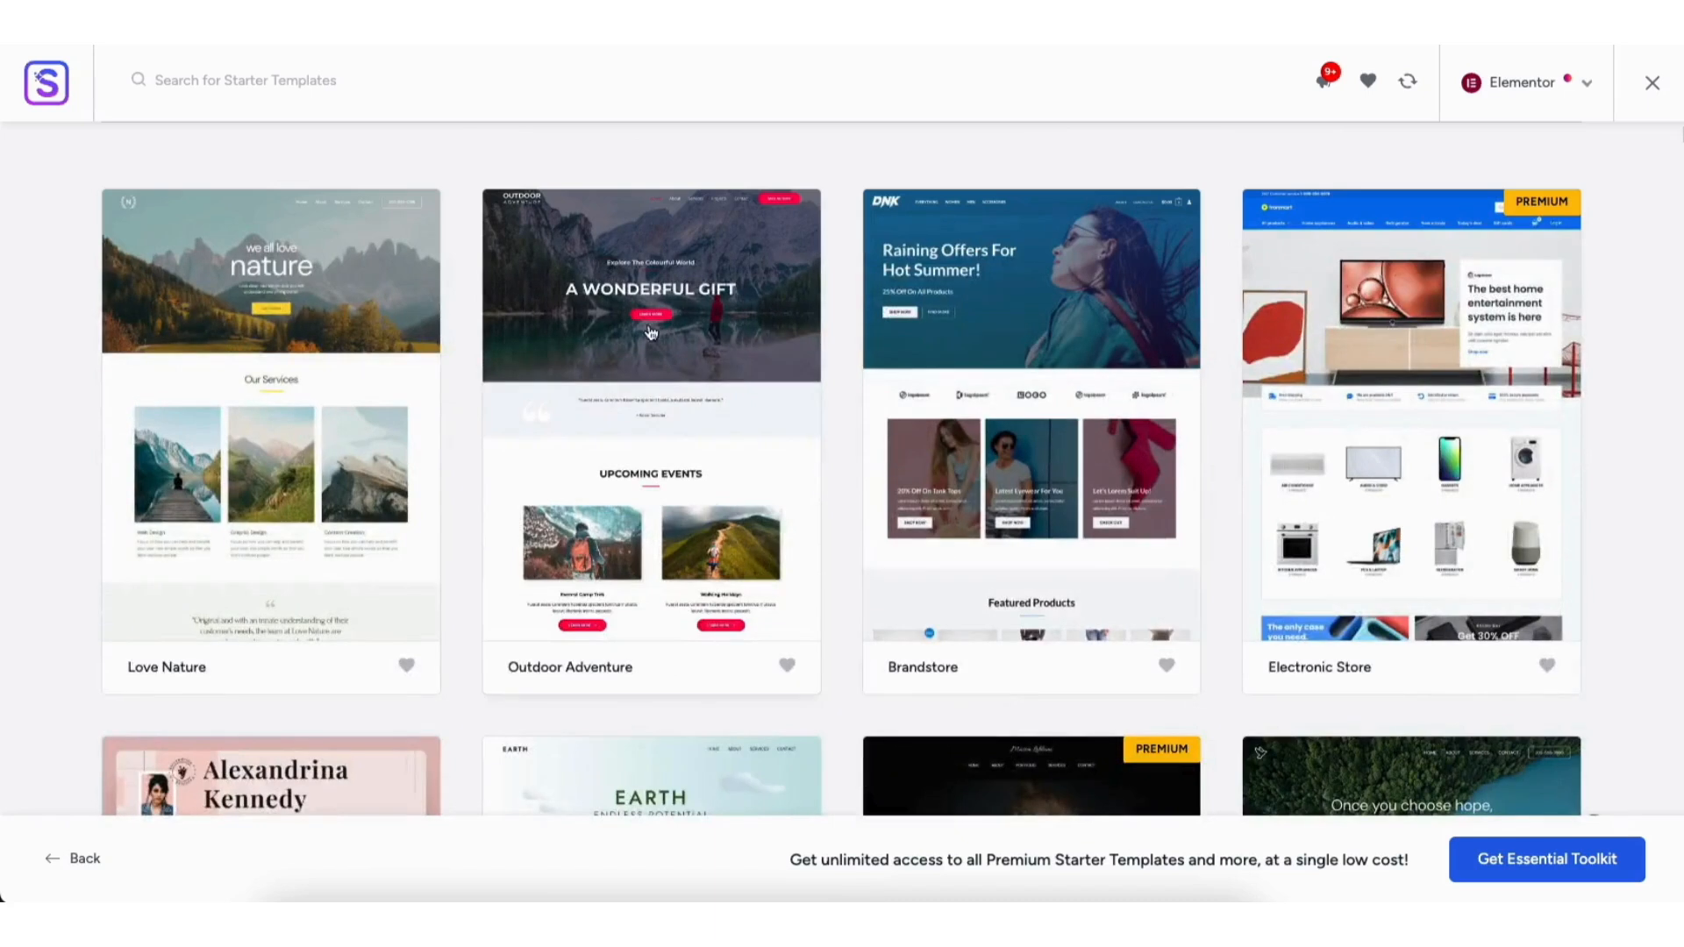
click(235, 434)
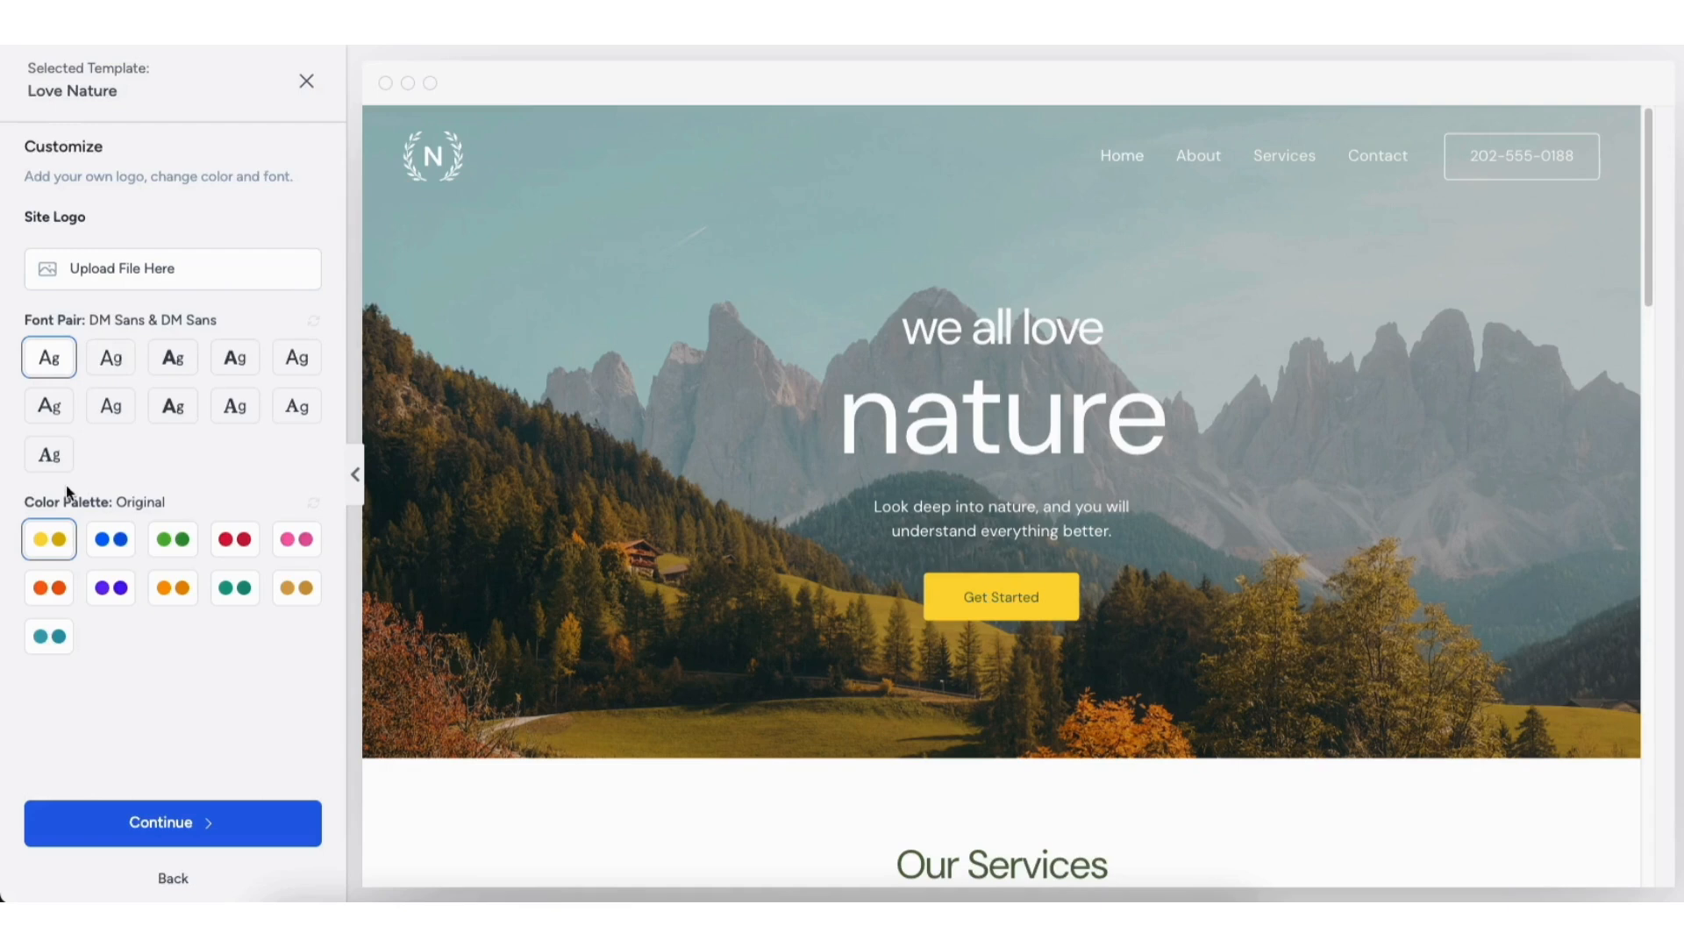
Try each alternative colour palette on the Love Nature template and return to the Original palette
click(111, 540)
click(173, 540)
click(234, 540)
click(289, 544)
click(50, 588)
click(111, 588)
click(173, 587)
click(235, 587)
click(296, 587)
click(50, 636)
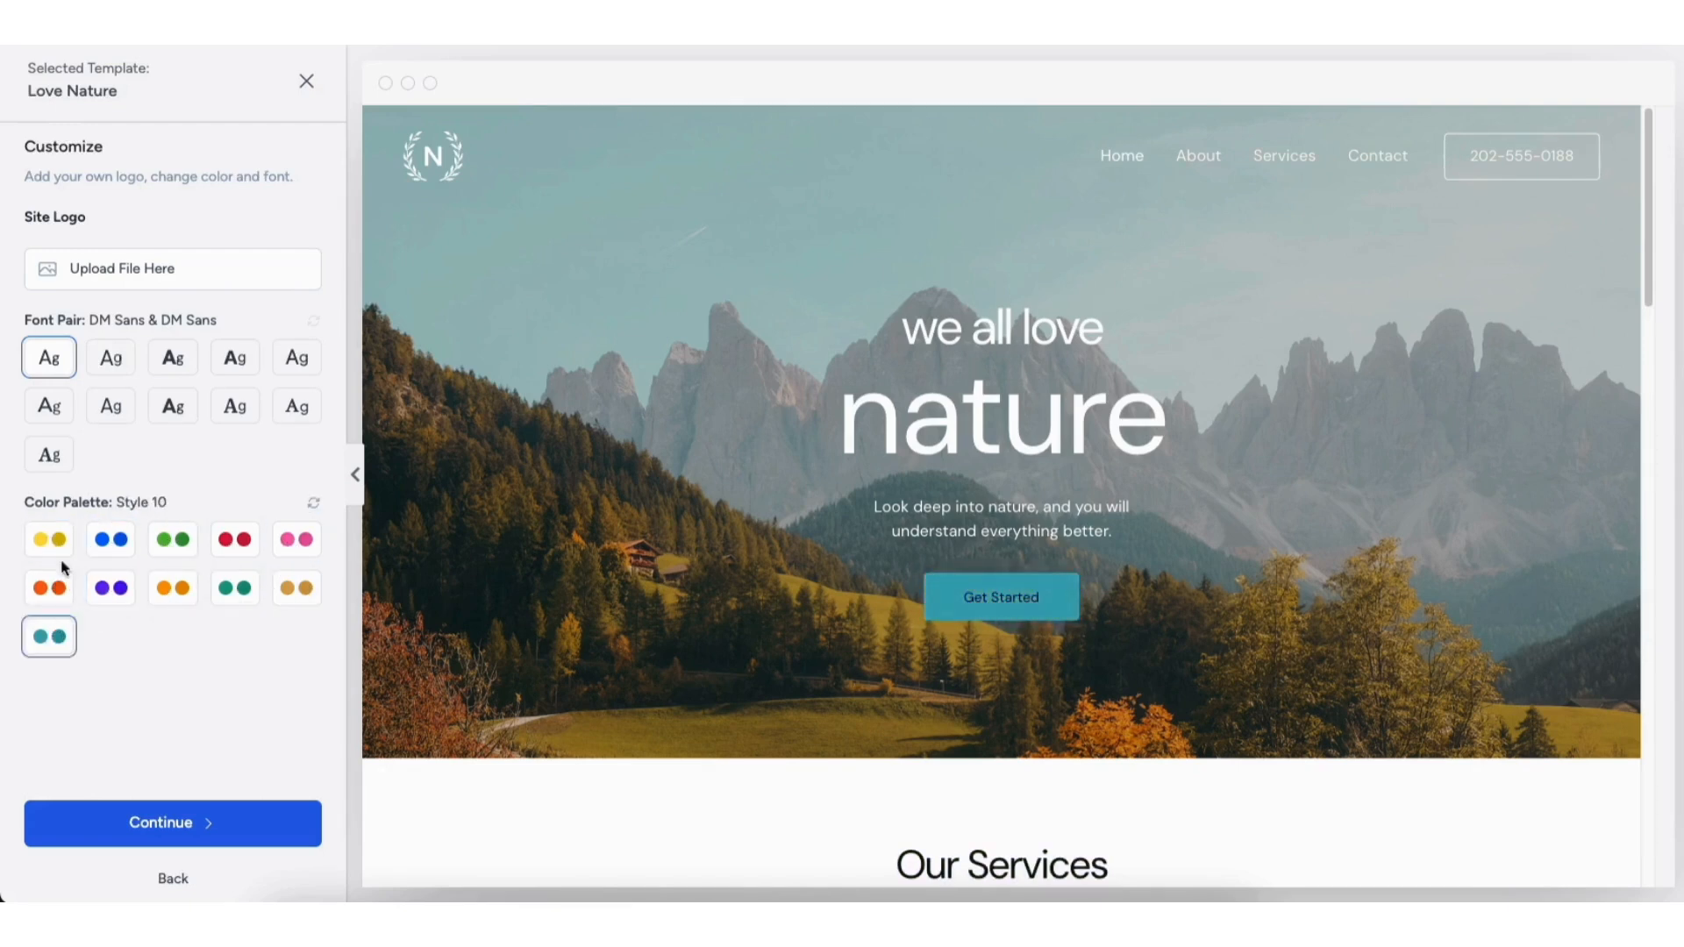
click(52, 542)
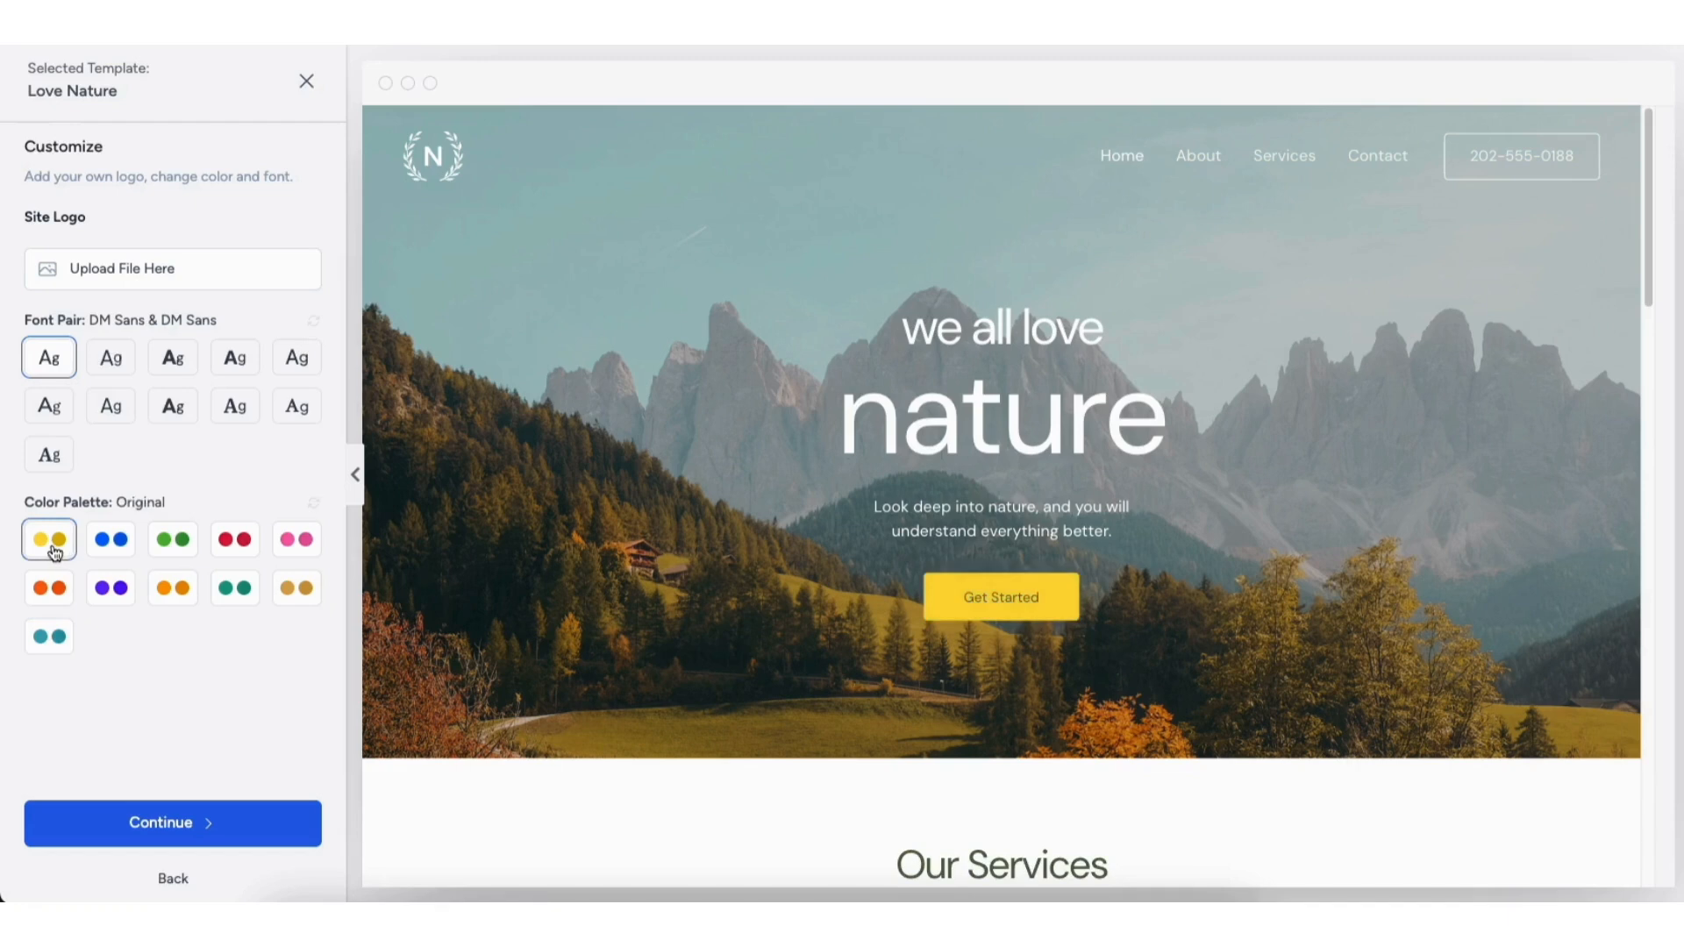
Accept the template's design settings, skip the optional website features, and submit the import to build the website
click(149, 825)
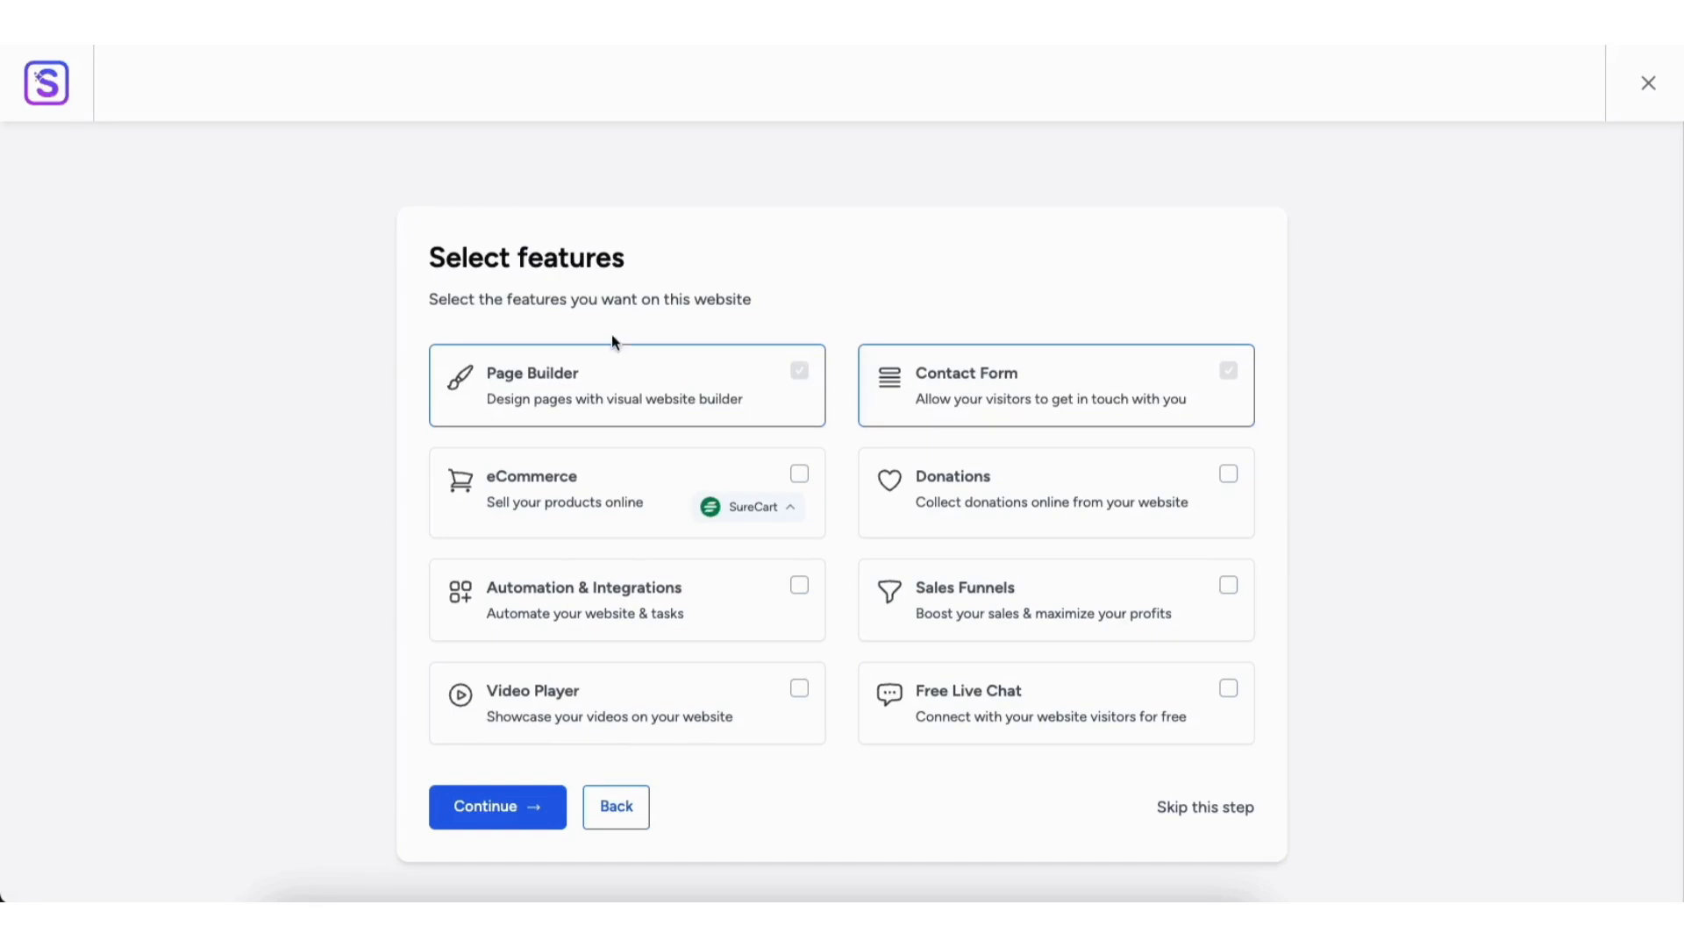
click(799, 476)
click(800, 479)
click(1183, 811)
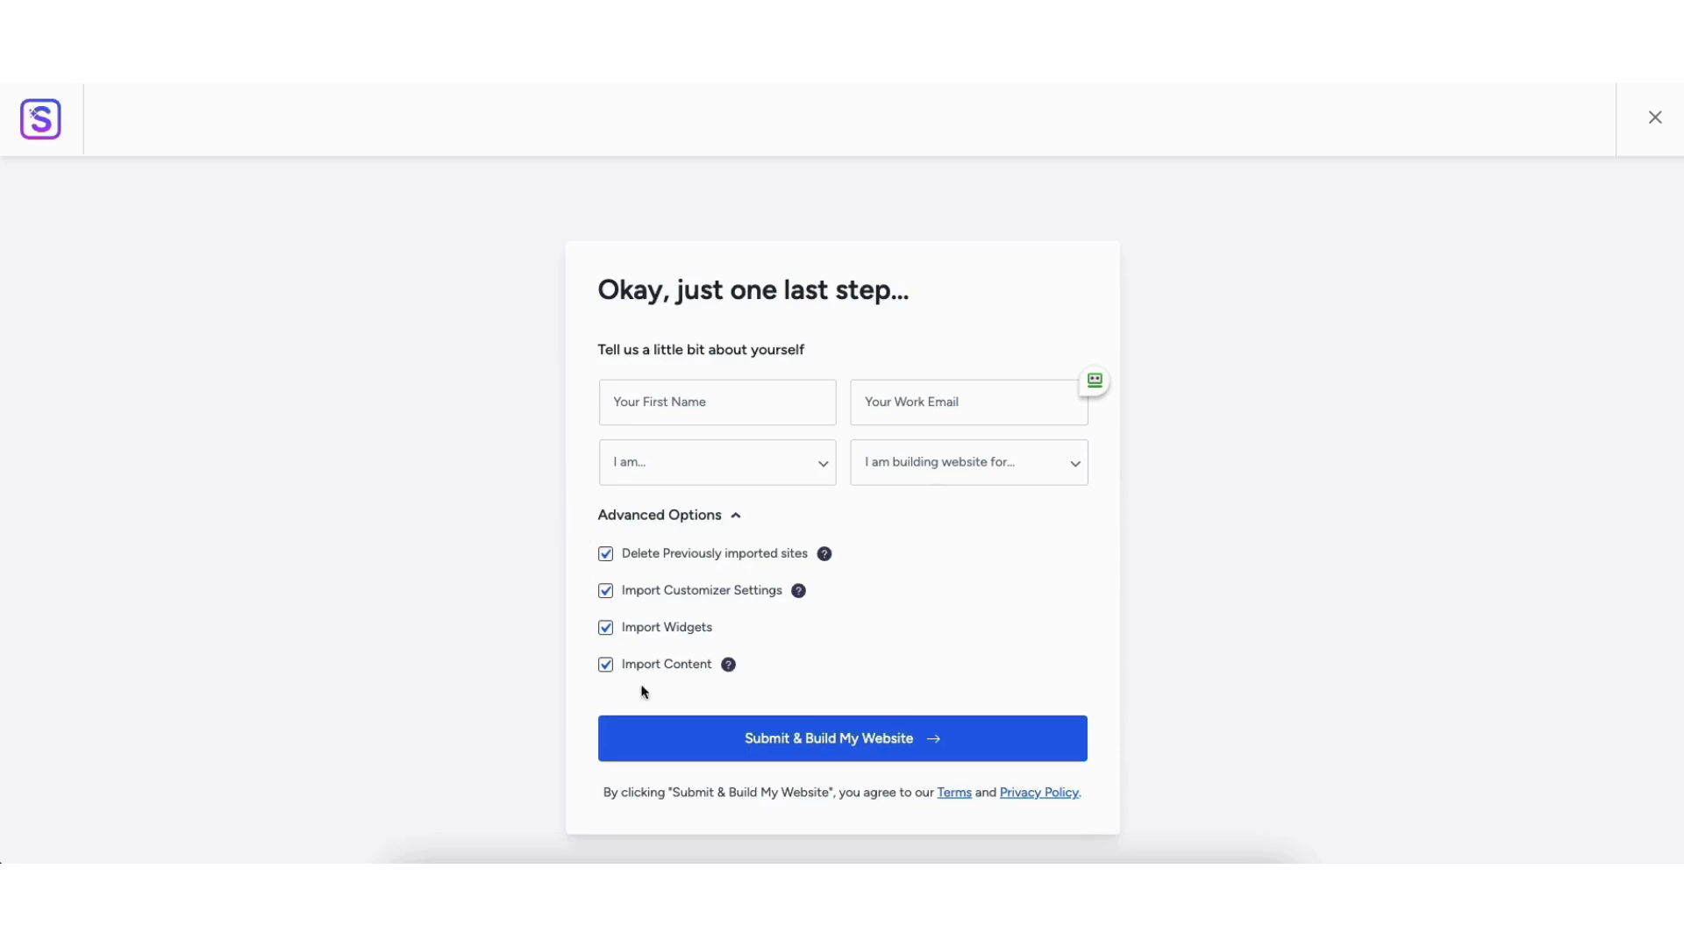
click(826, 740)
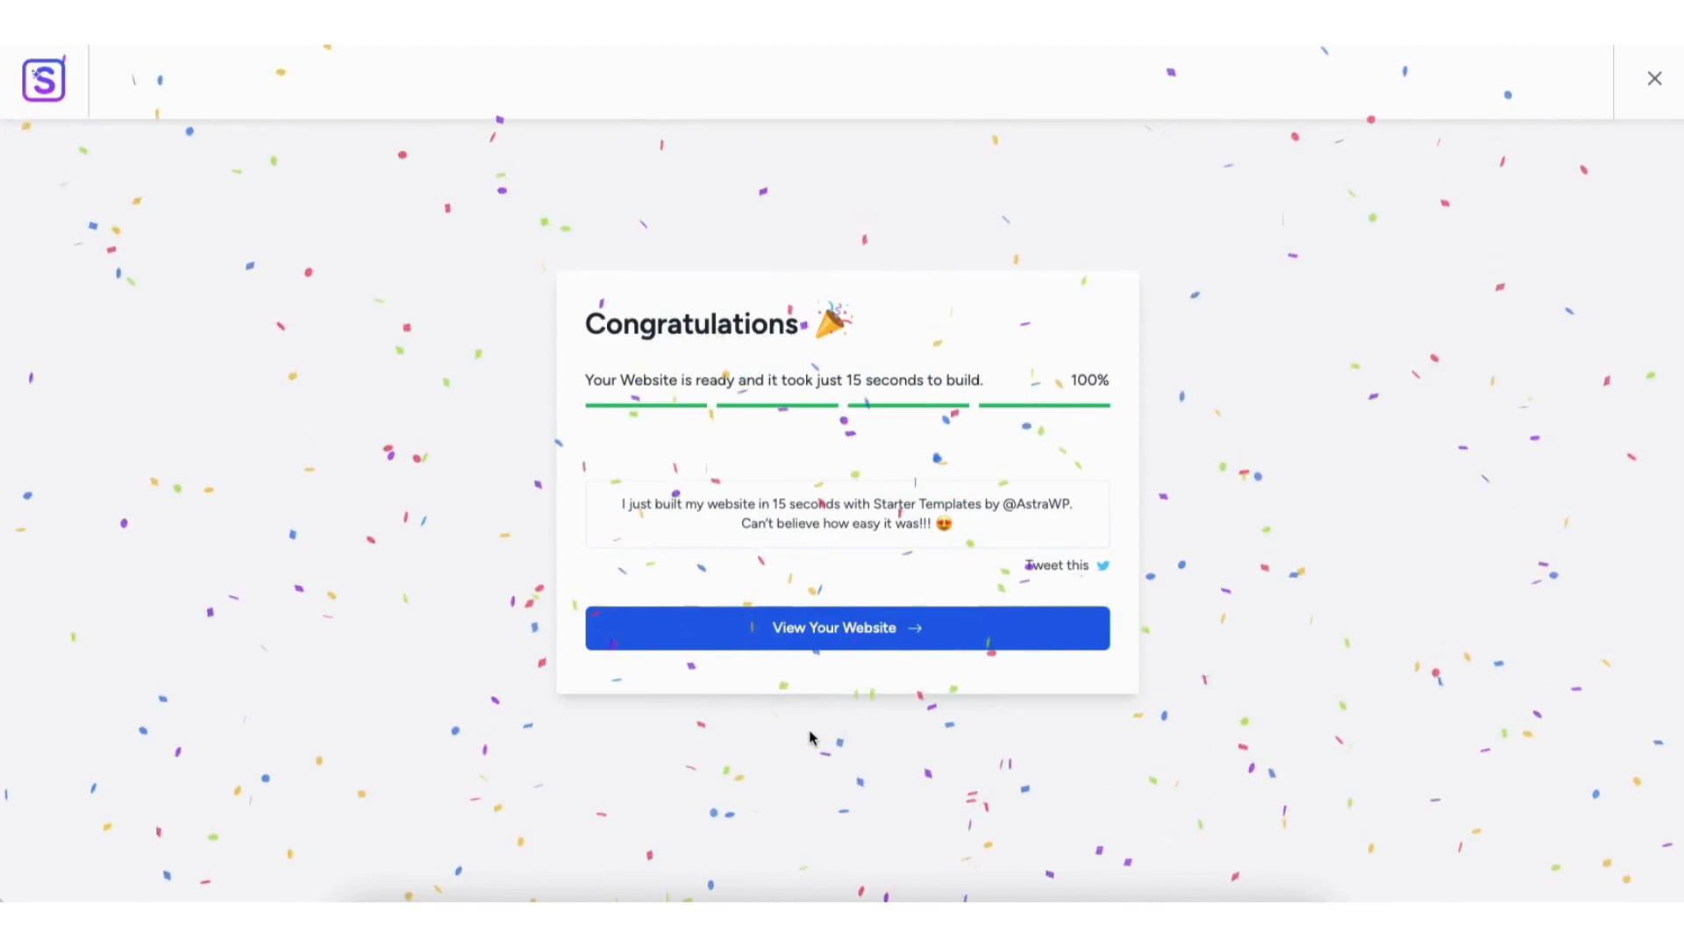
View the newly built website and look through the sections of its home page
click(815, 634)
scroll(806, 635, down, 3)
scroll(843, 487, down, 9)
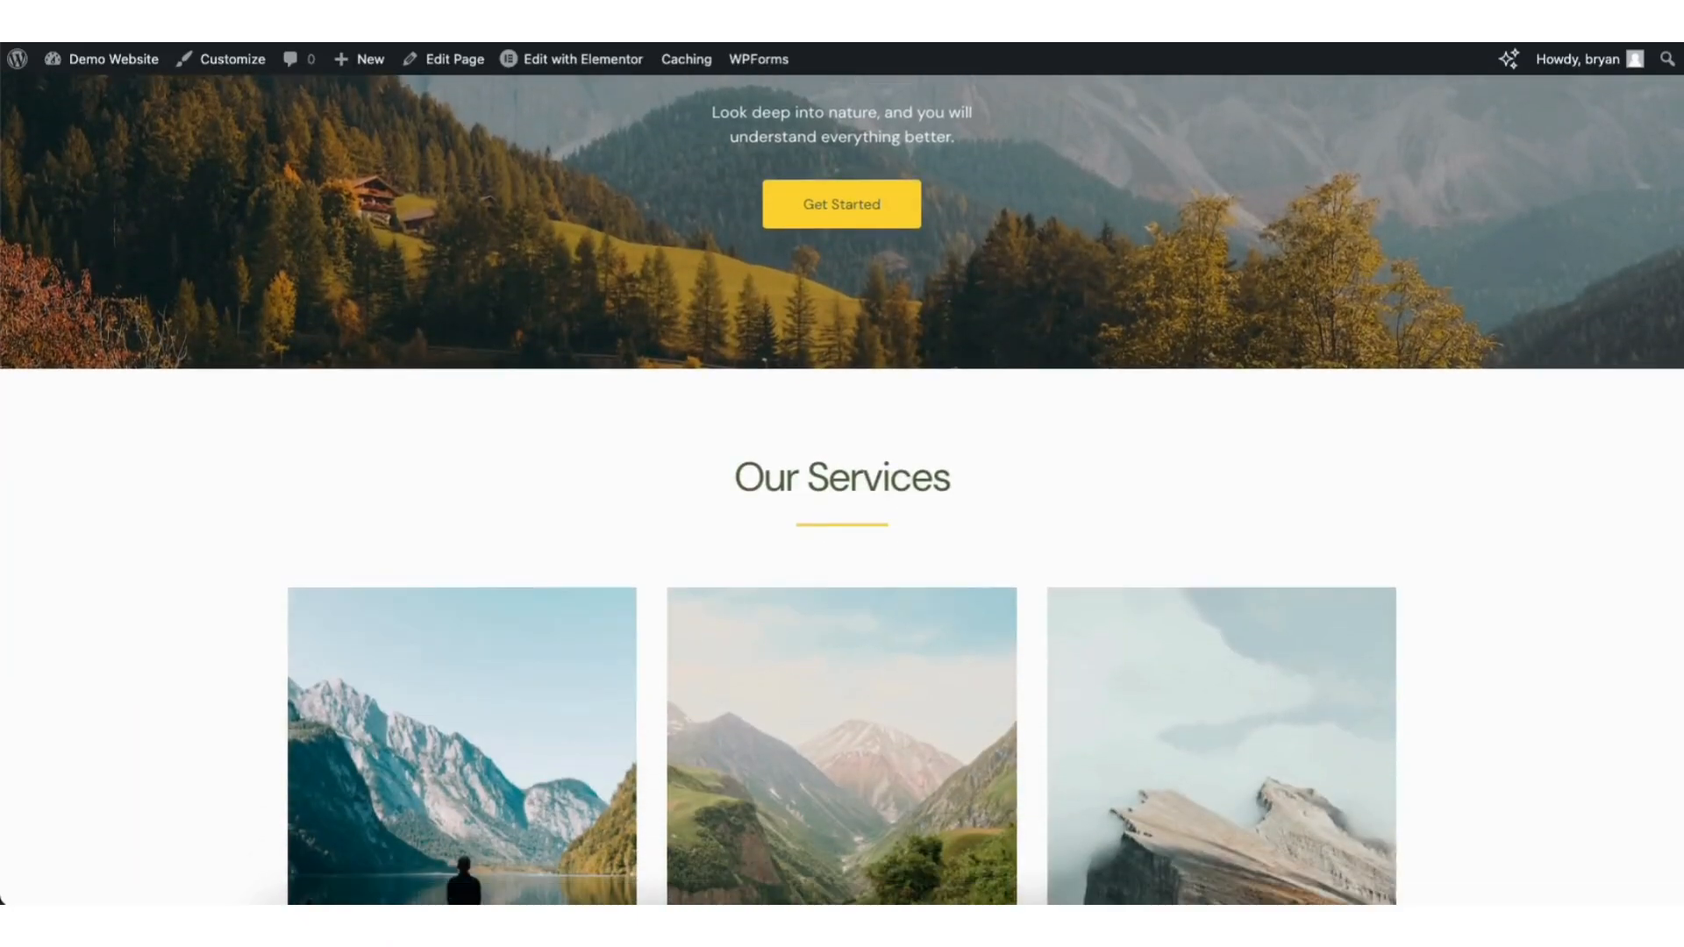
scroll(1674, 491, down, 10)
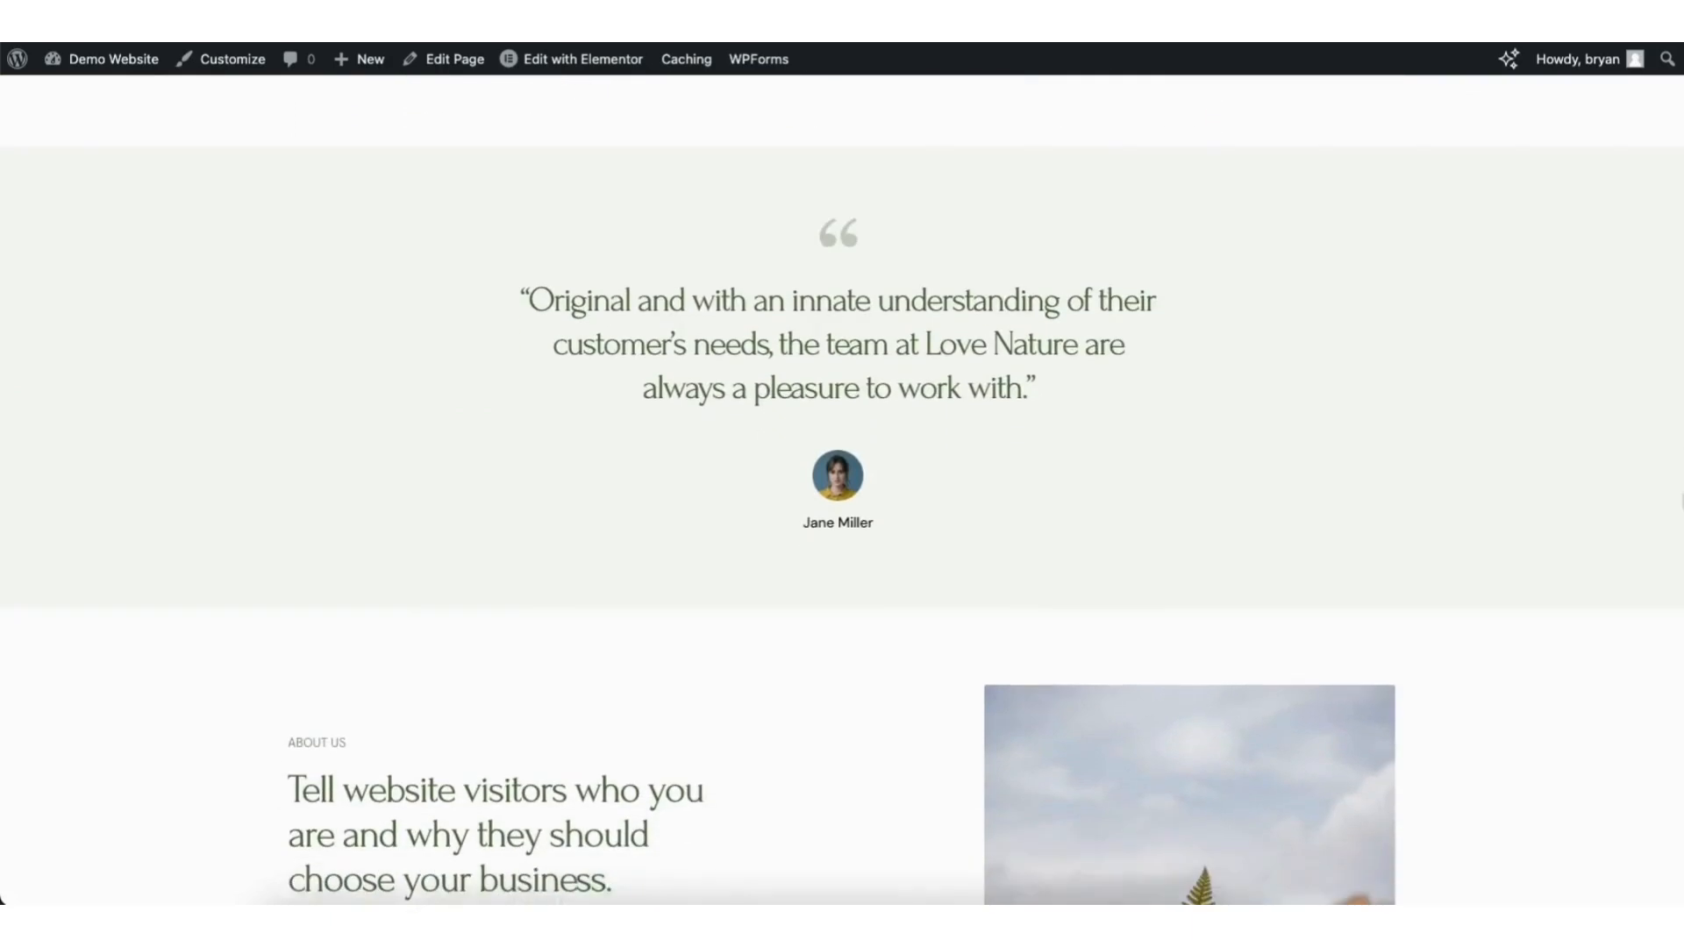
scroll(1665, 659, down, 2)
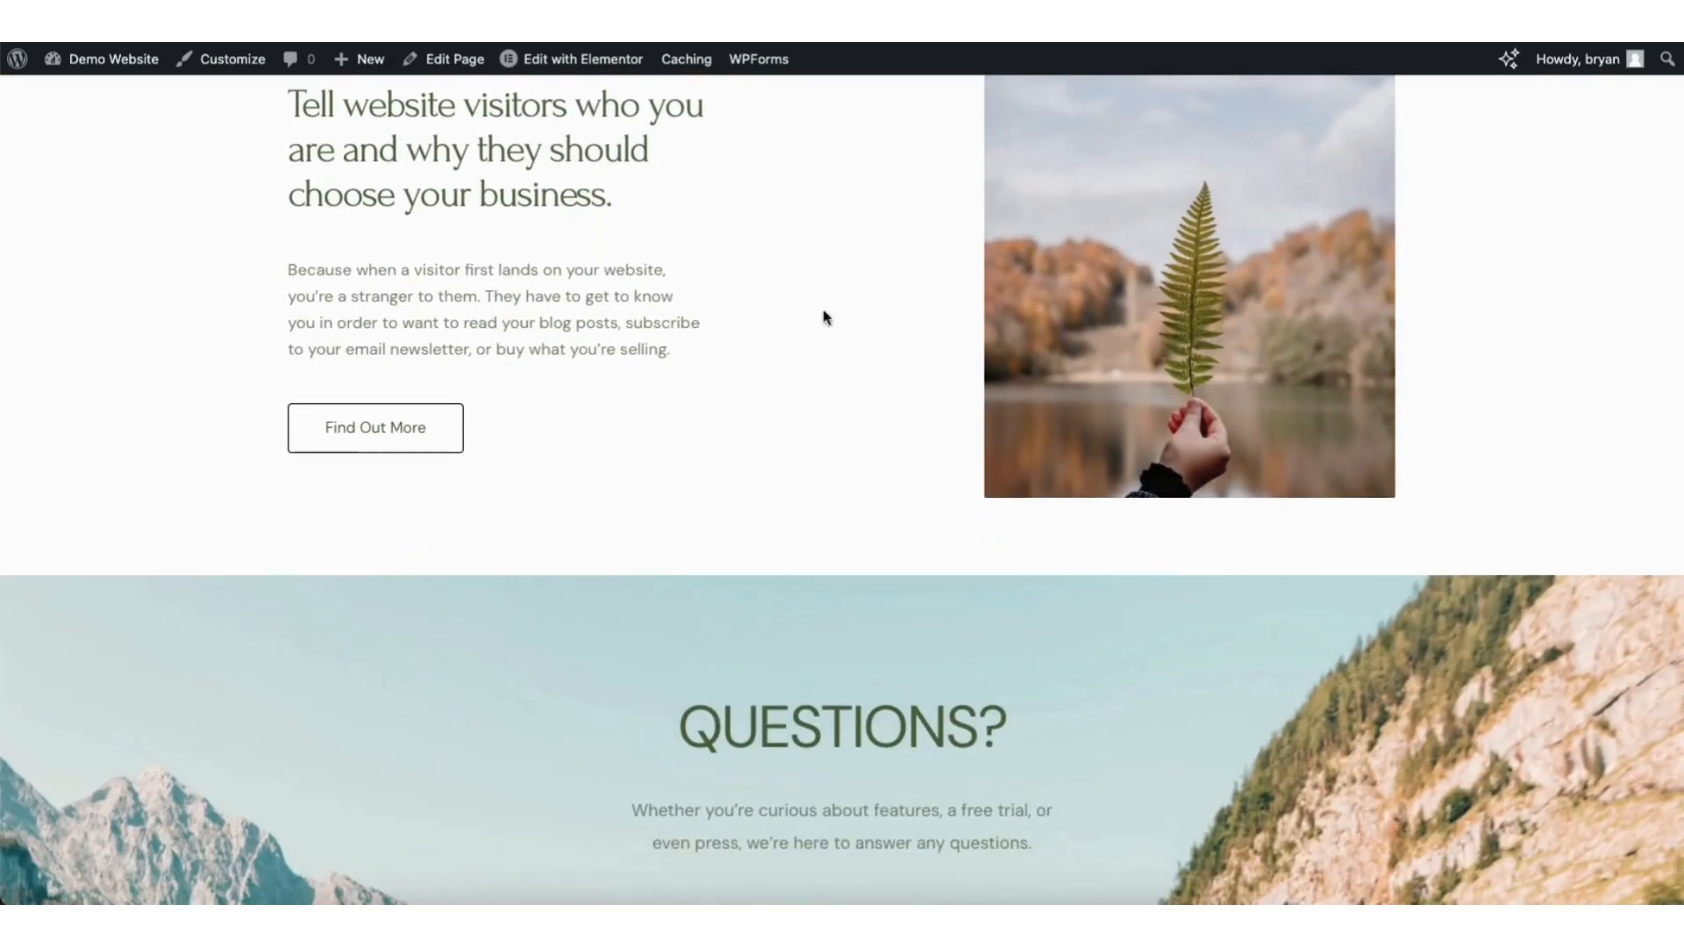
Open the home page in the Elementor editor and replace the hero heading "nature" with "demo"
mouse_move(564, 69)
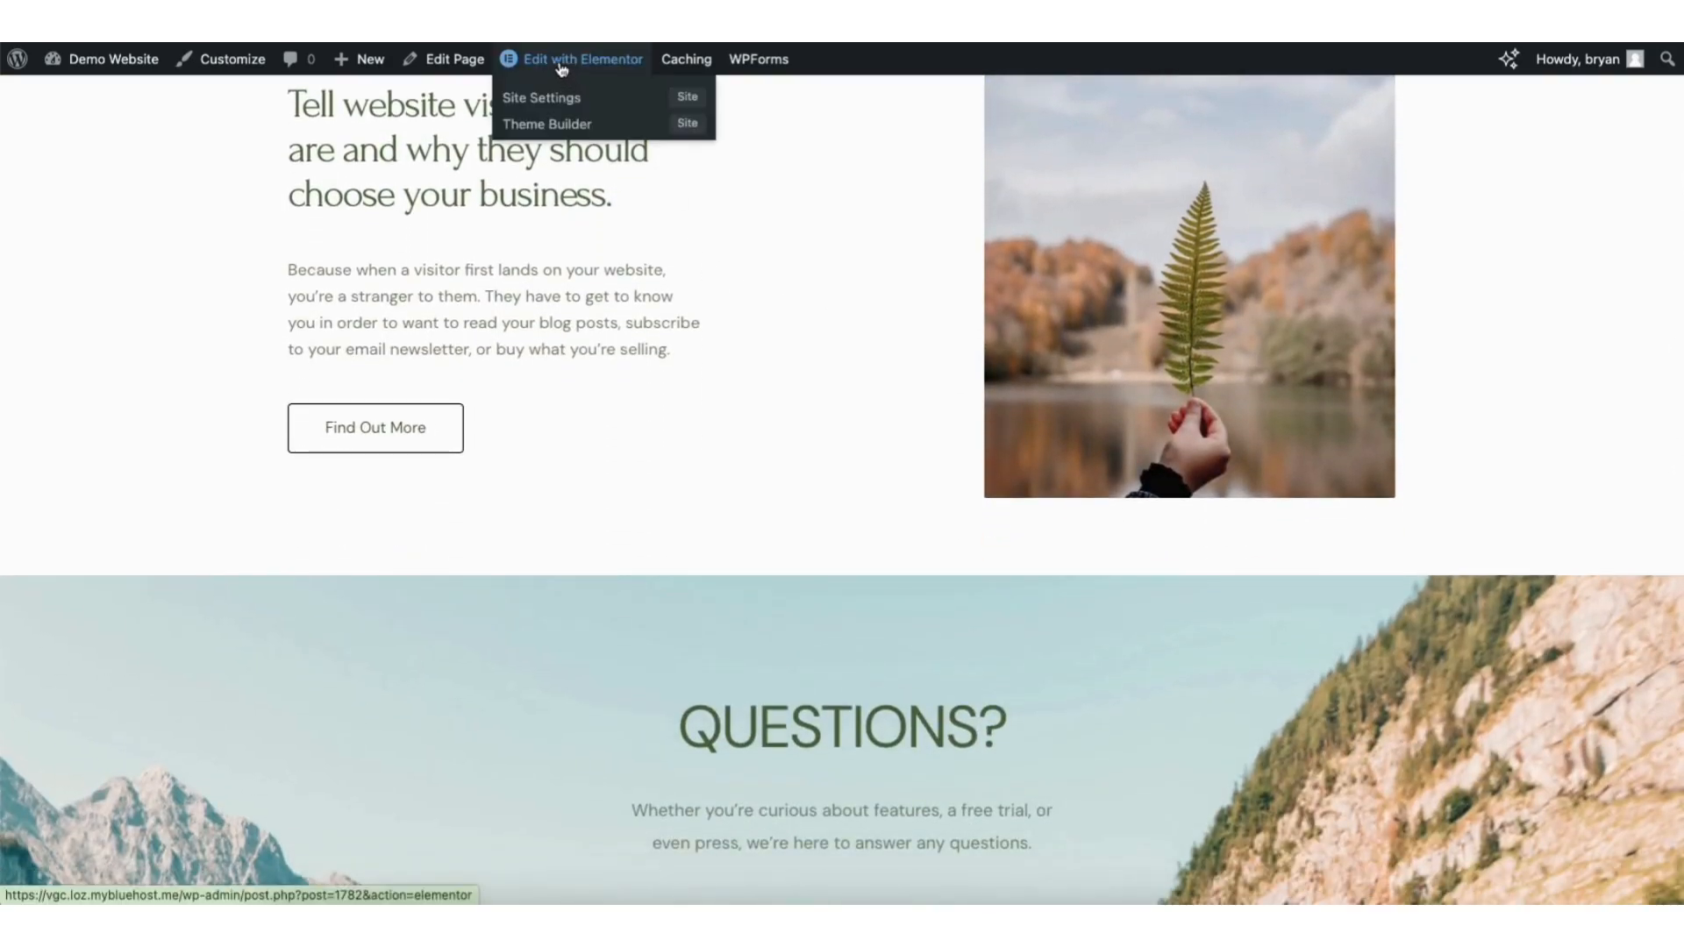
click(564, 69)
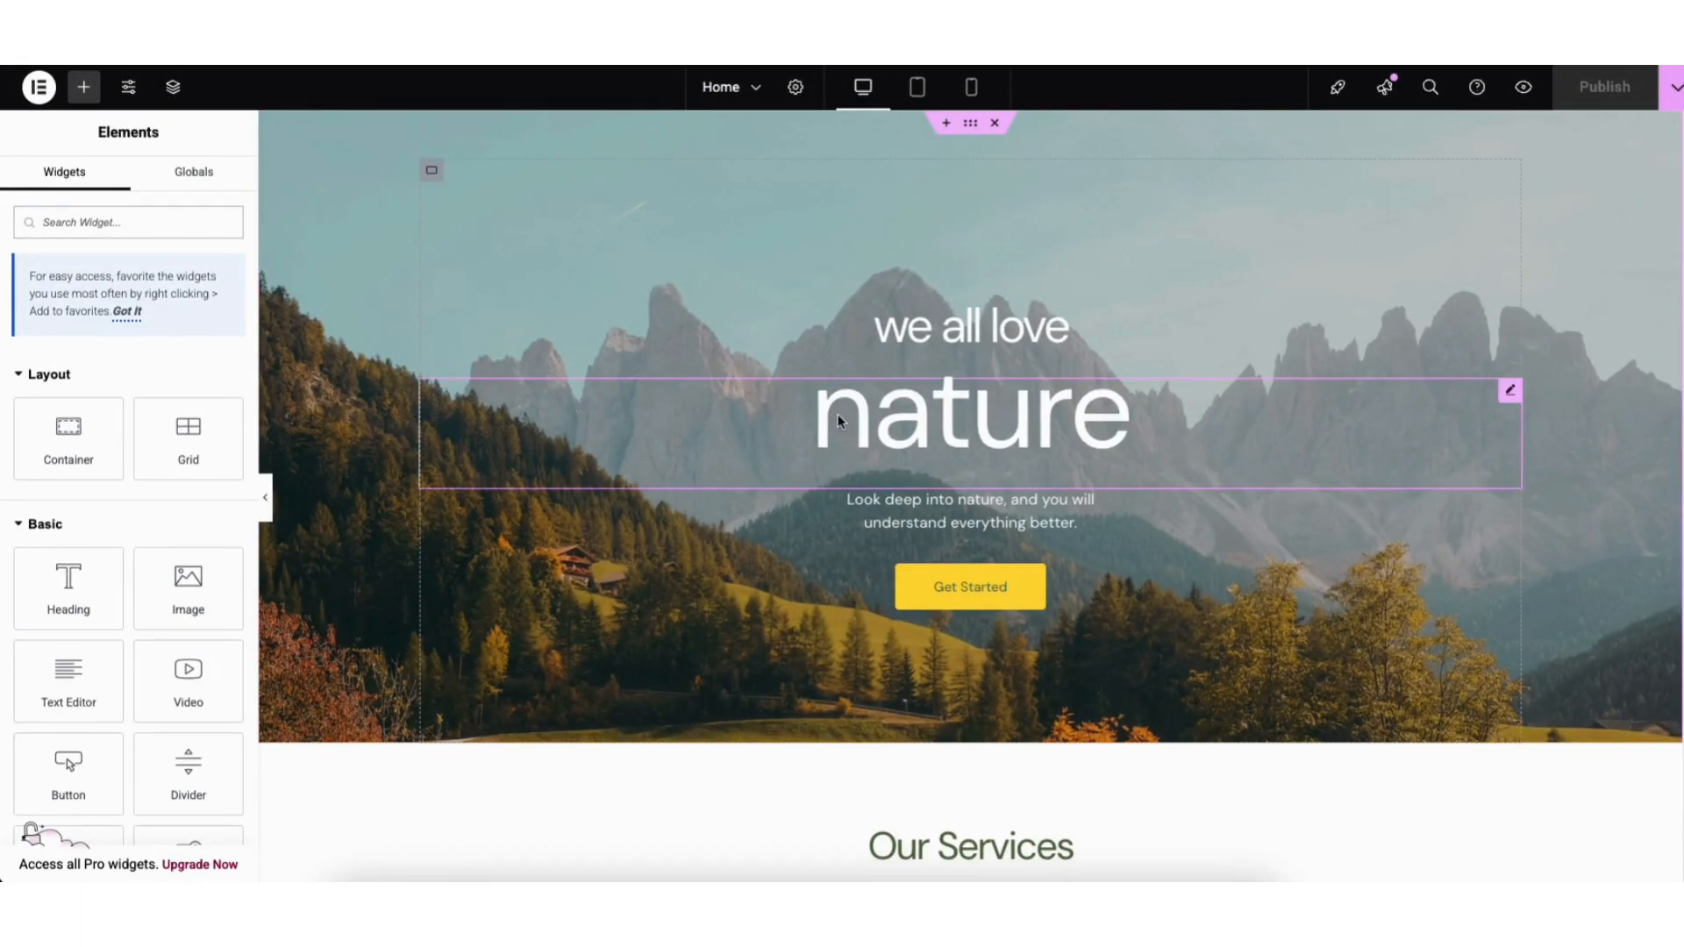
click(840, 414)
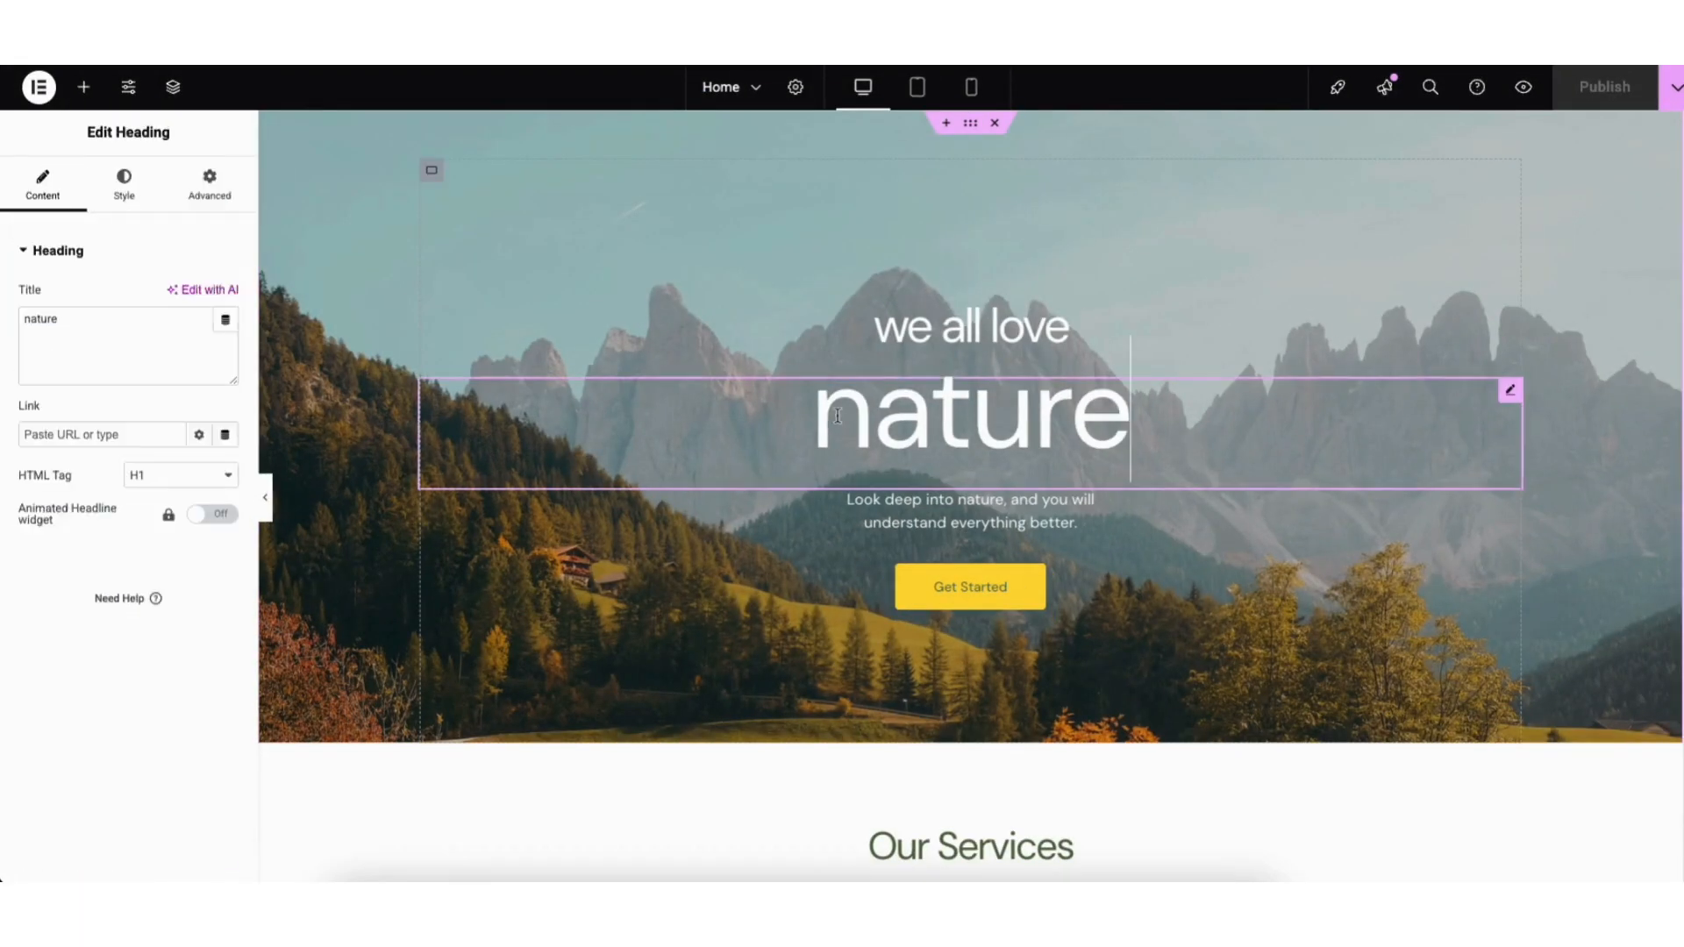
drag(823, 408, 1186, 407)
text(demo)
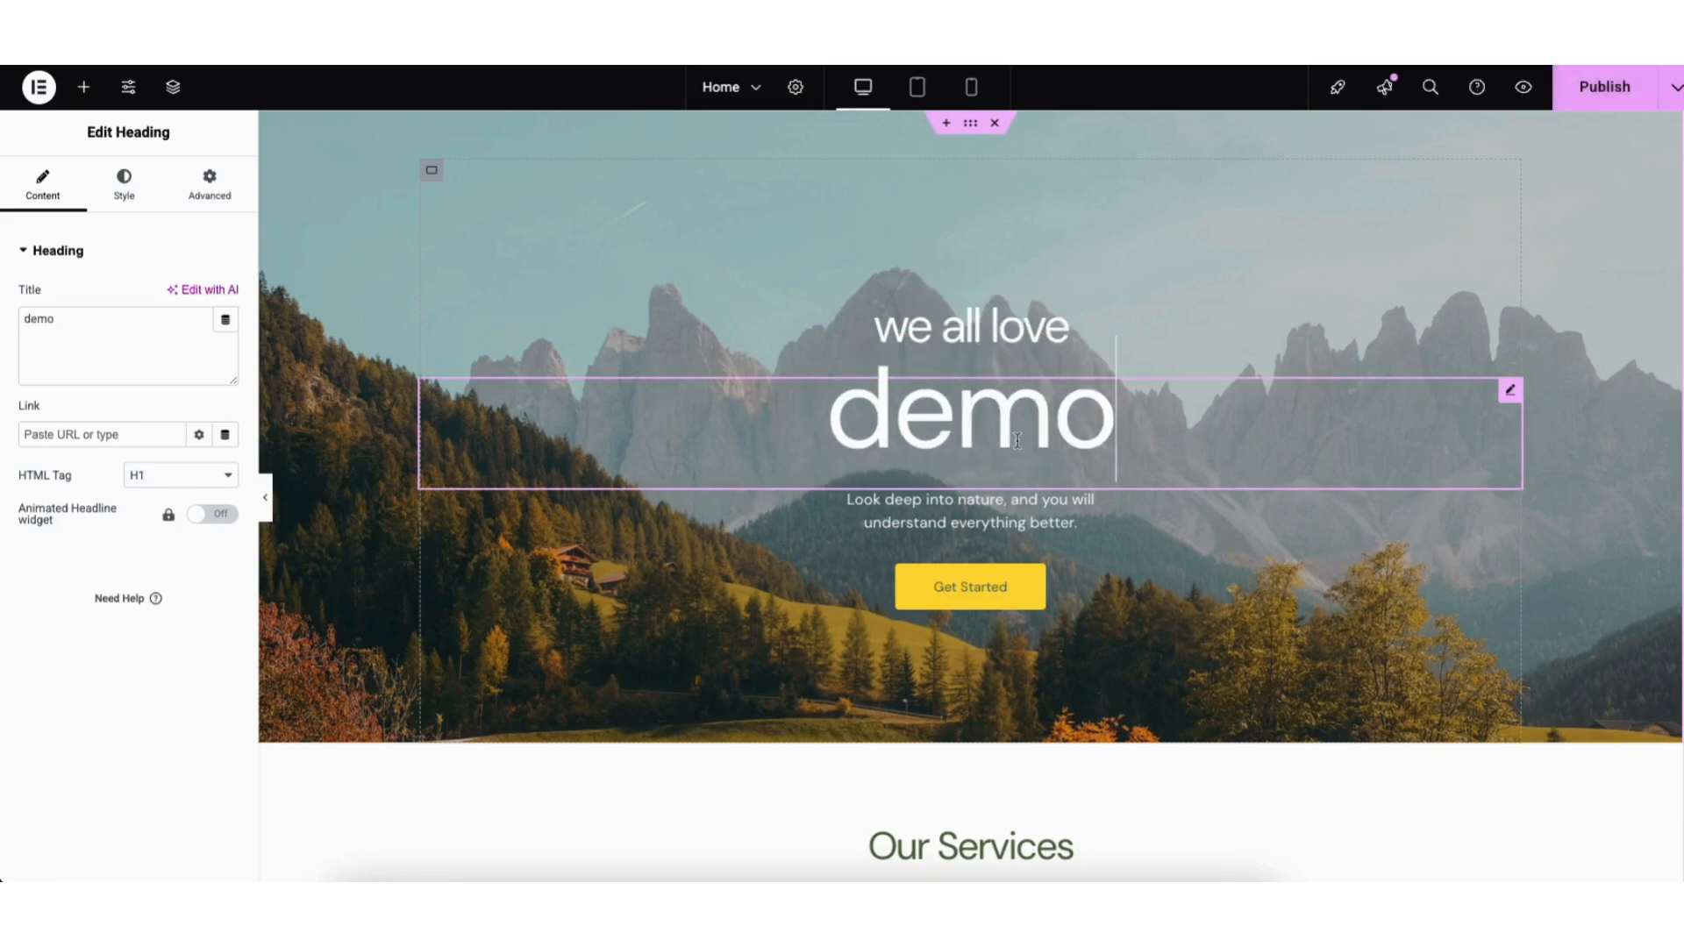
Examine the typography settings of the hero heading, including its font family and size options
click(125, 193)
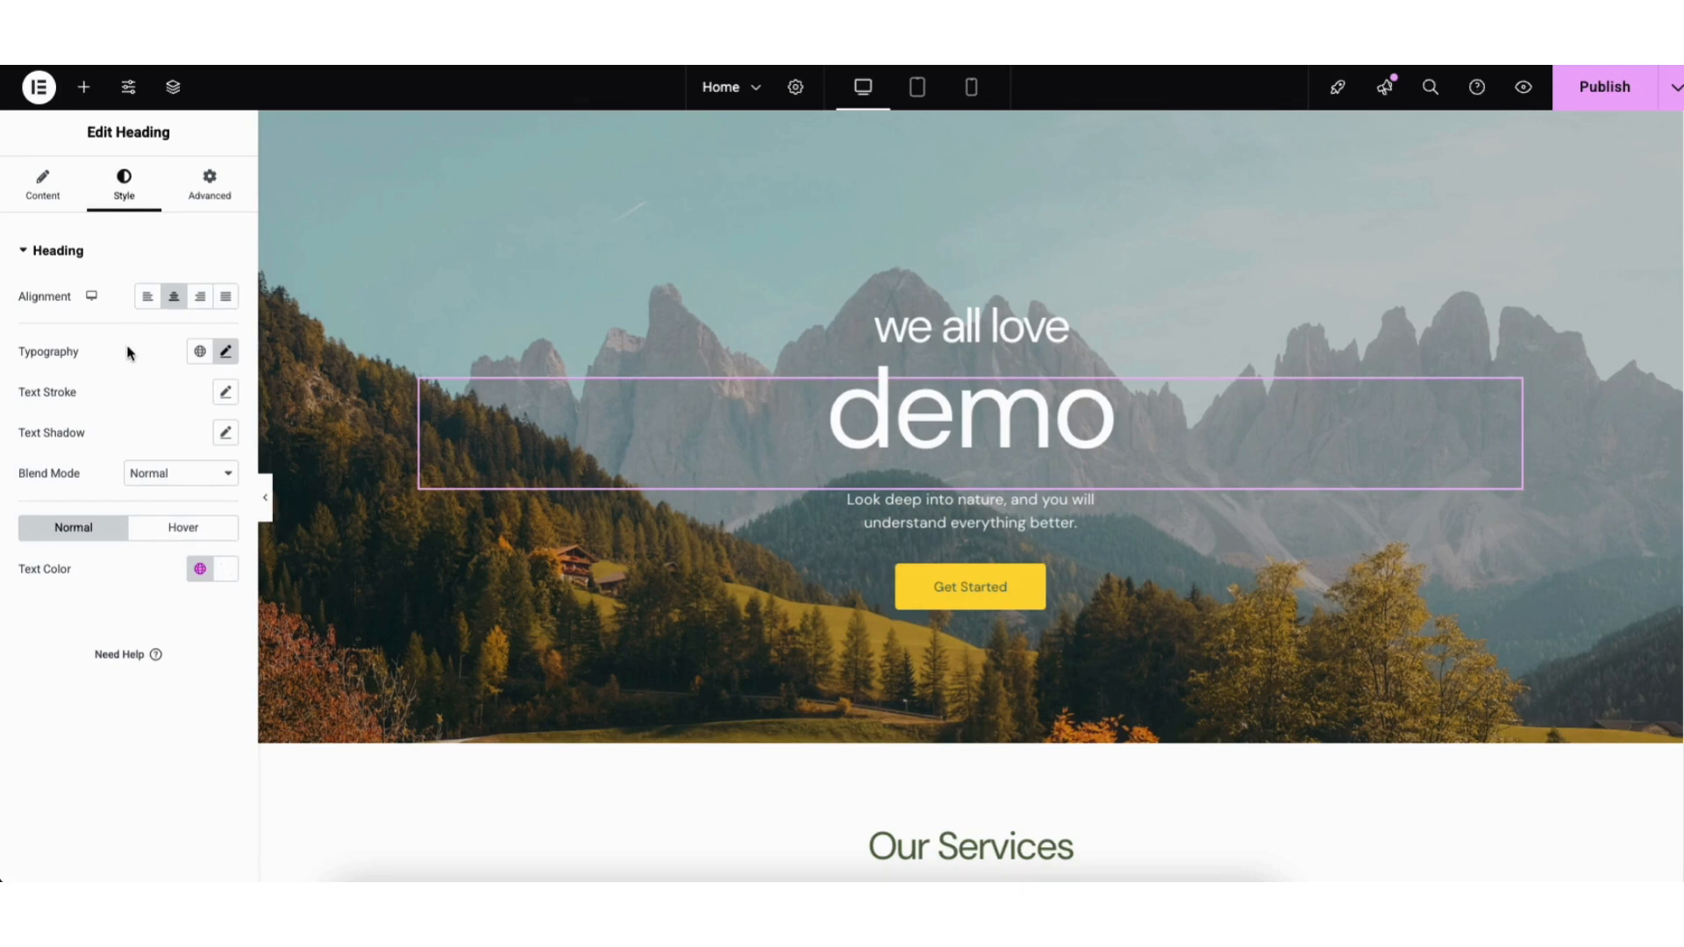
click(227, 353)
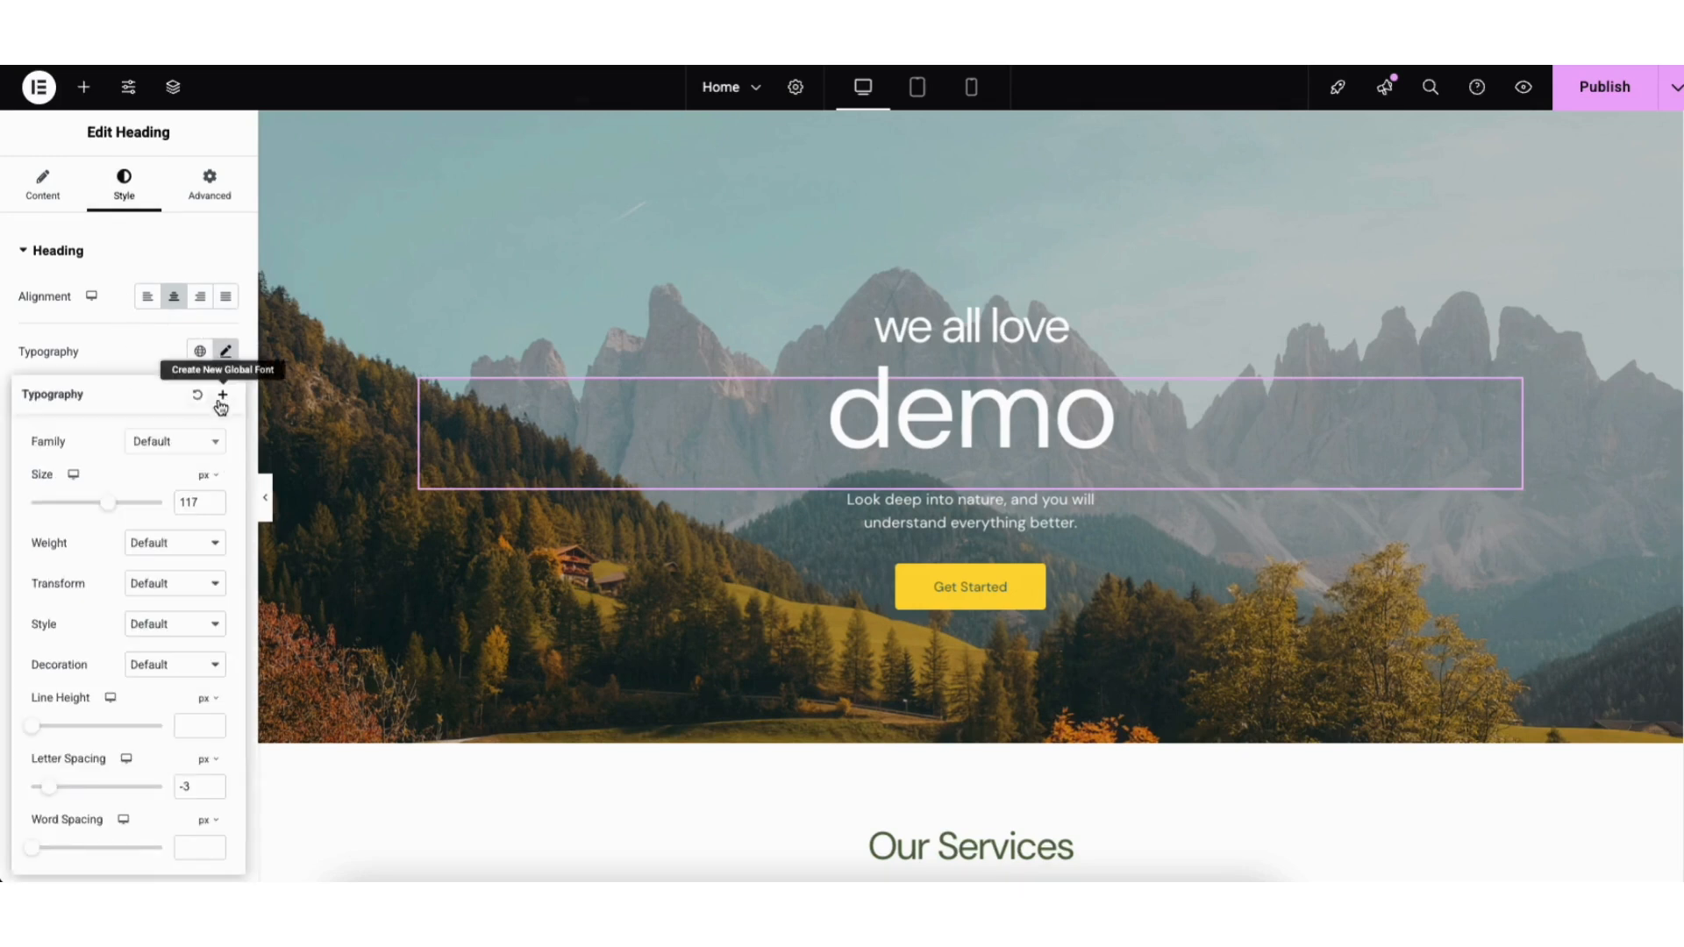
click(213, 445)
drag(218, 492, 219, 514)
click(93, 462)
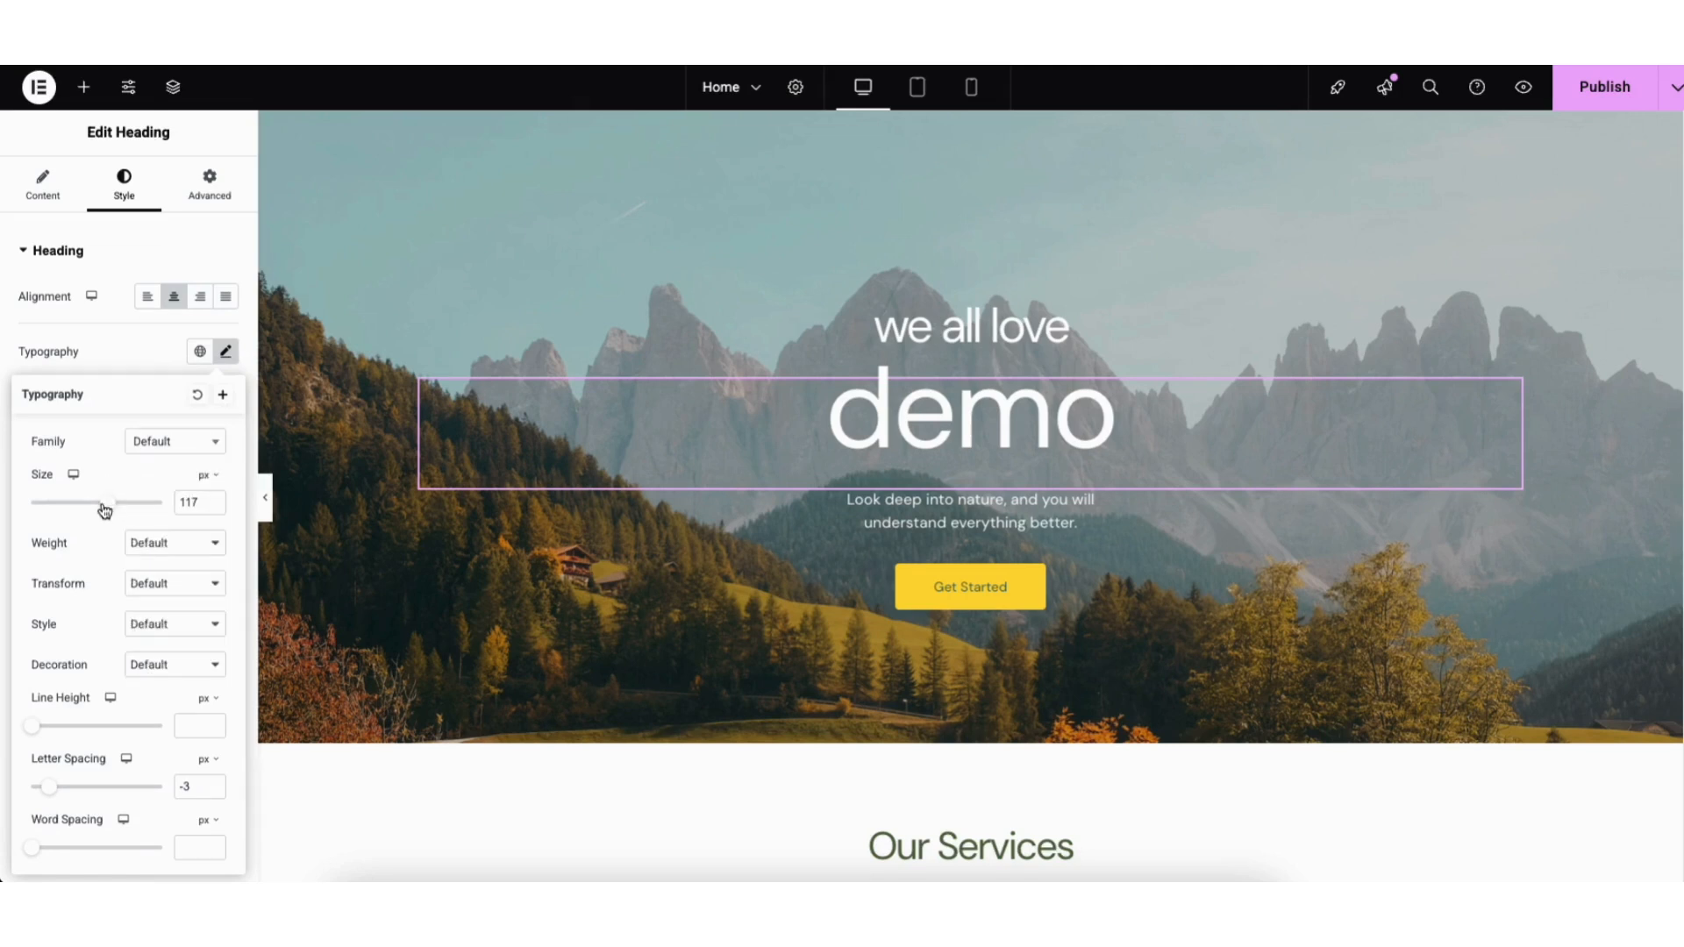
Edit the hero container's background image and choose header-hero-1.jpg from the media library
right_click(357, 204)
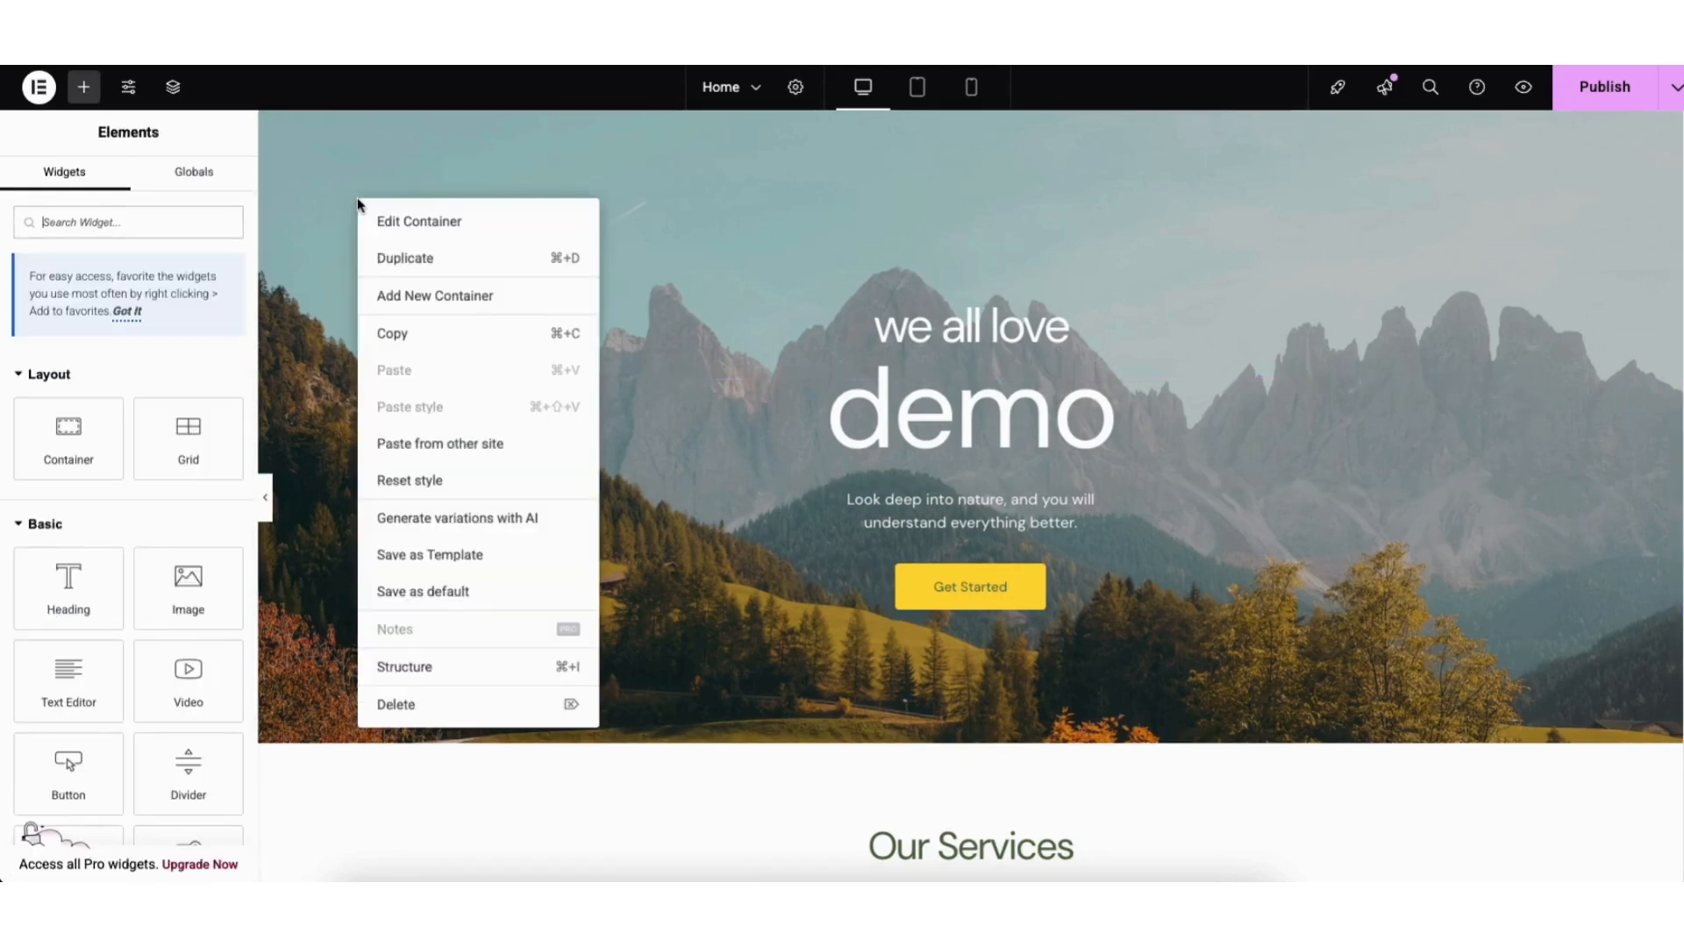
click(409, 223)
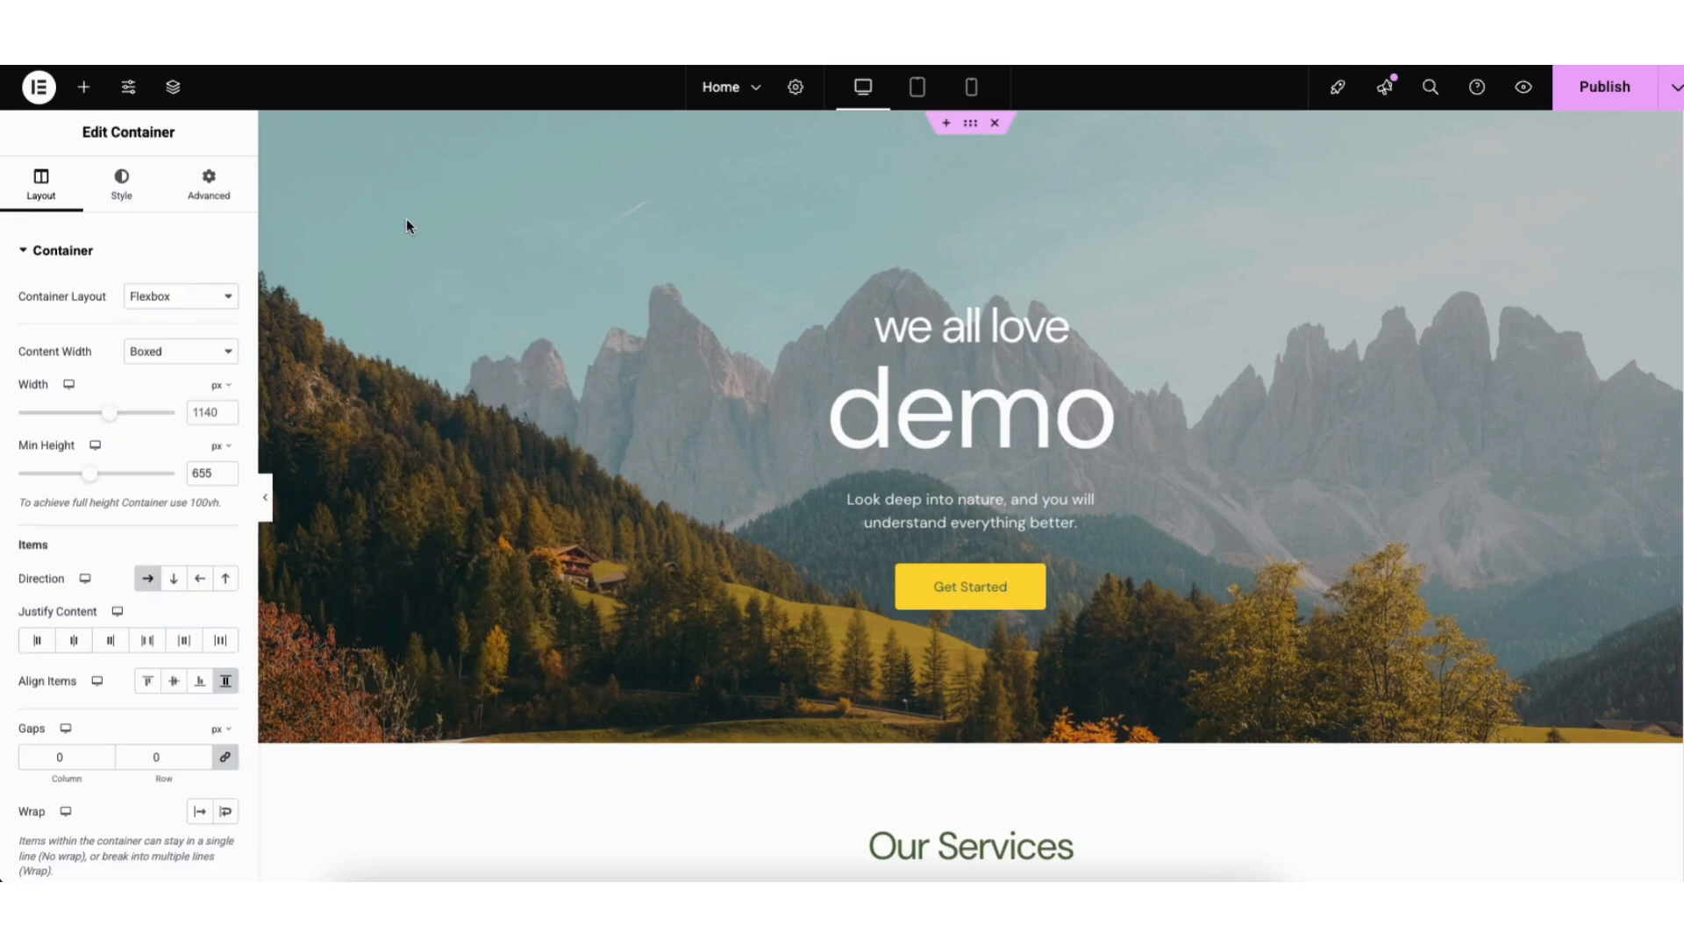
click(121, 199)
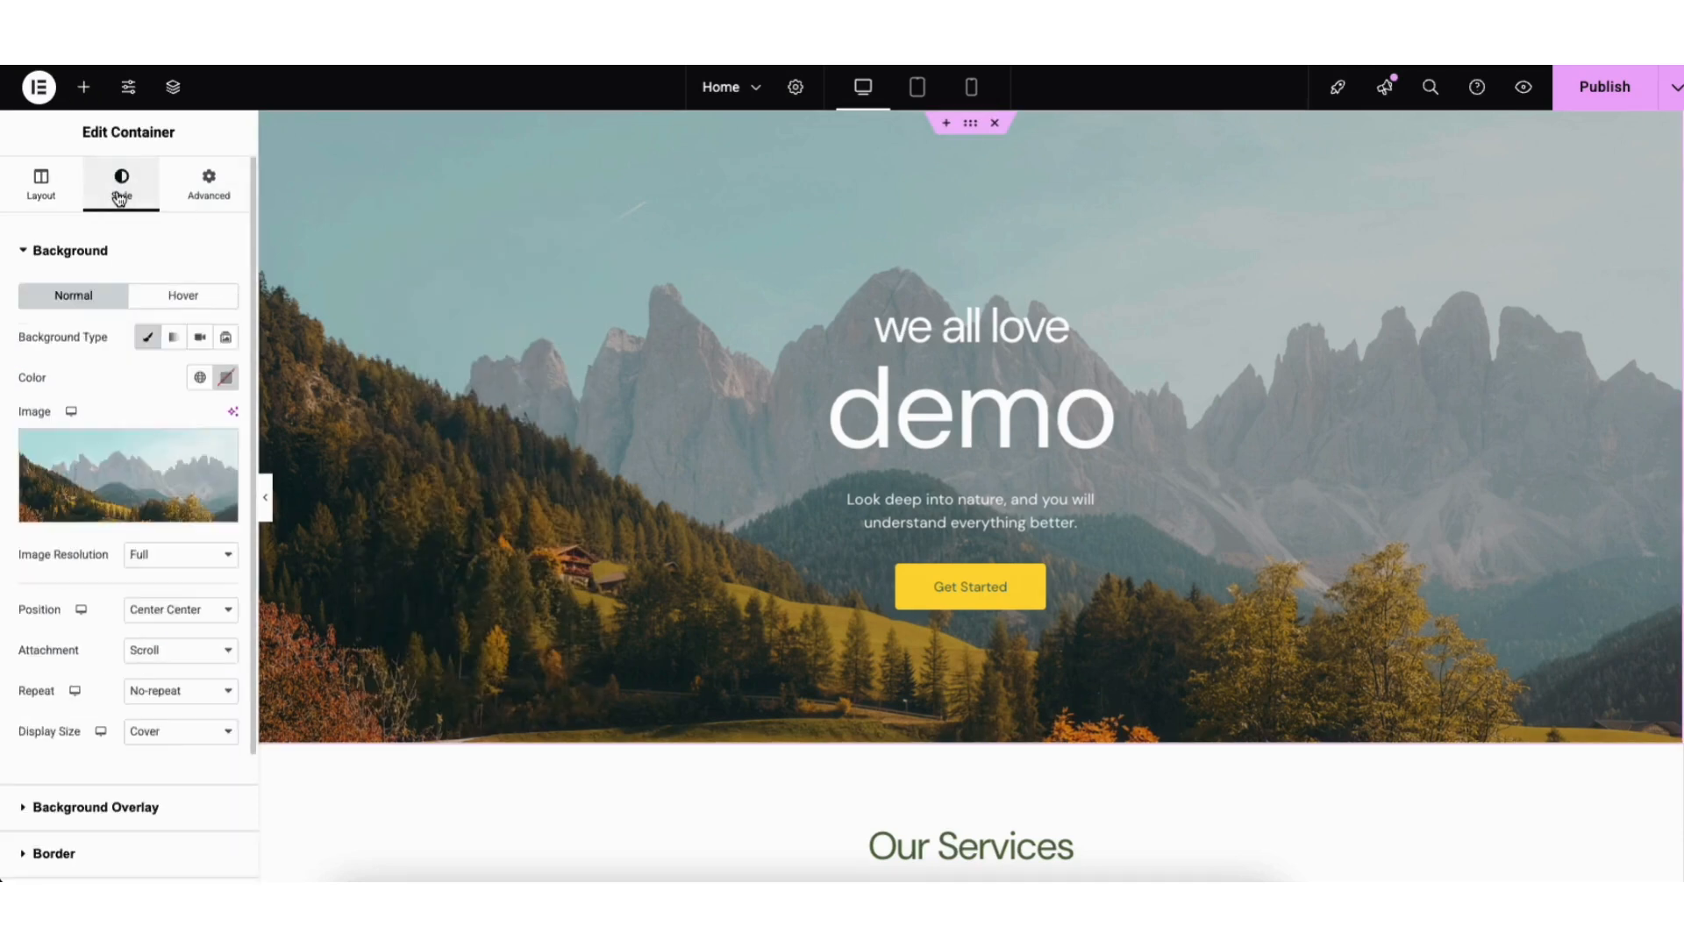
mouse_move(157, 453)
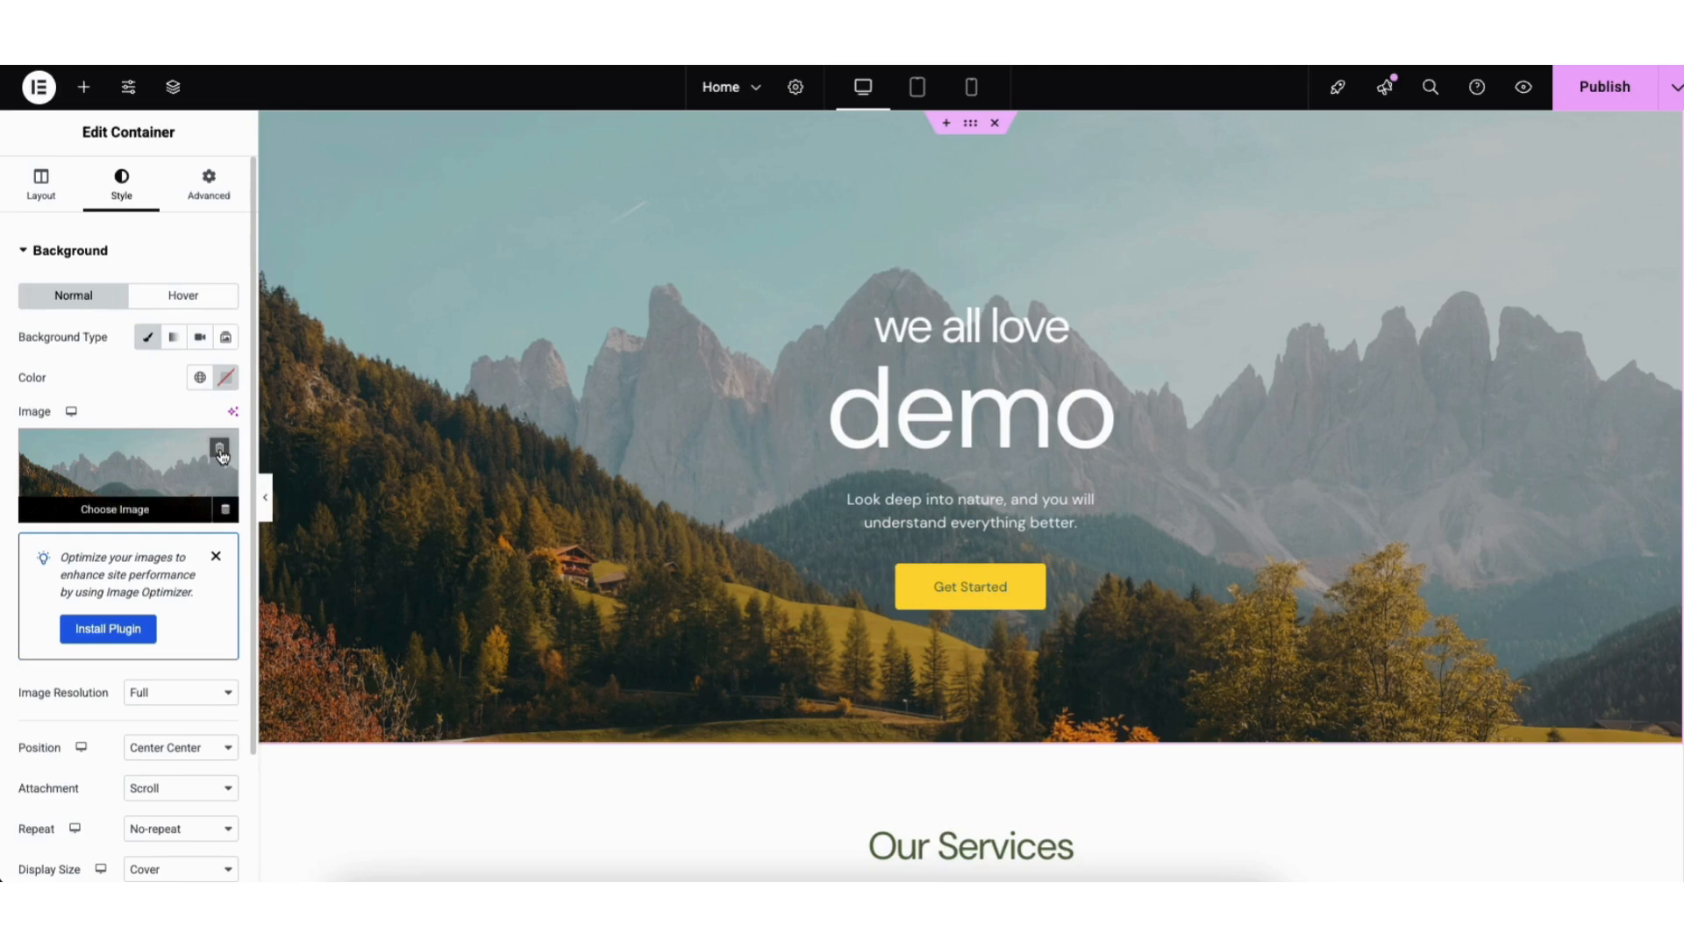
click(145, 484)
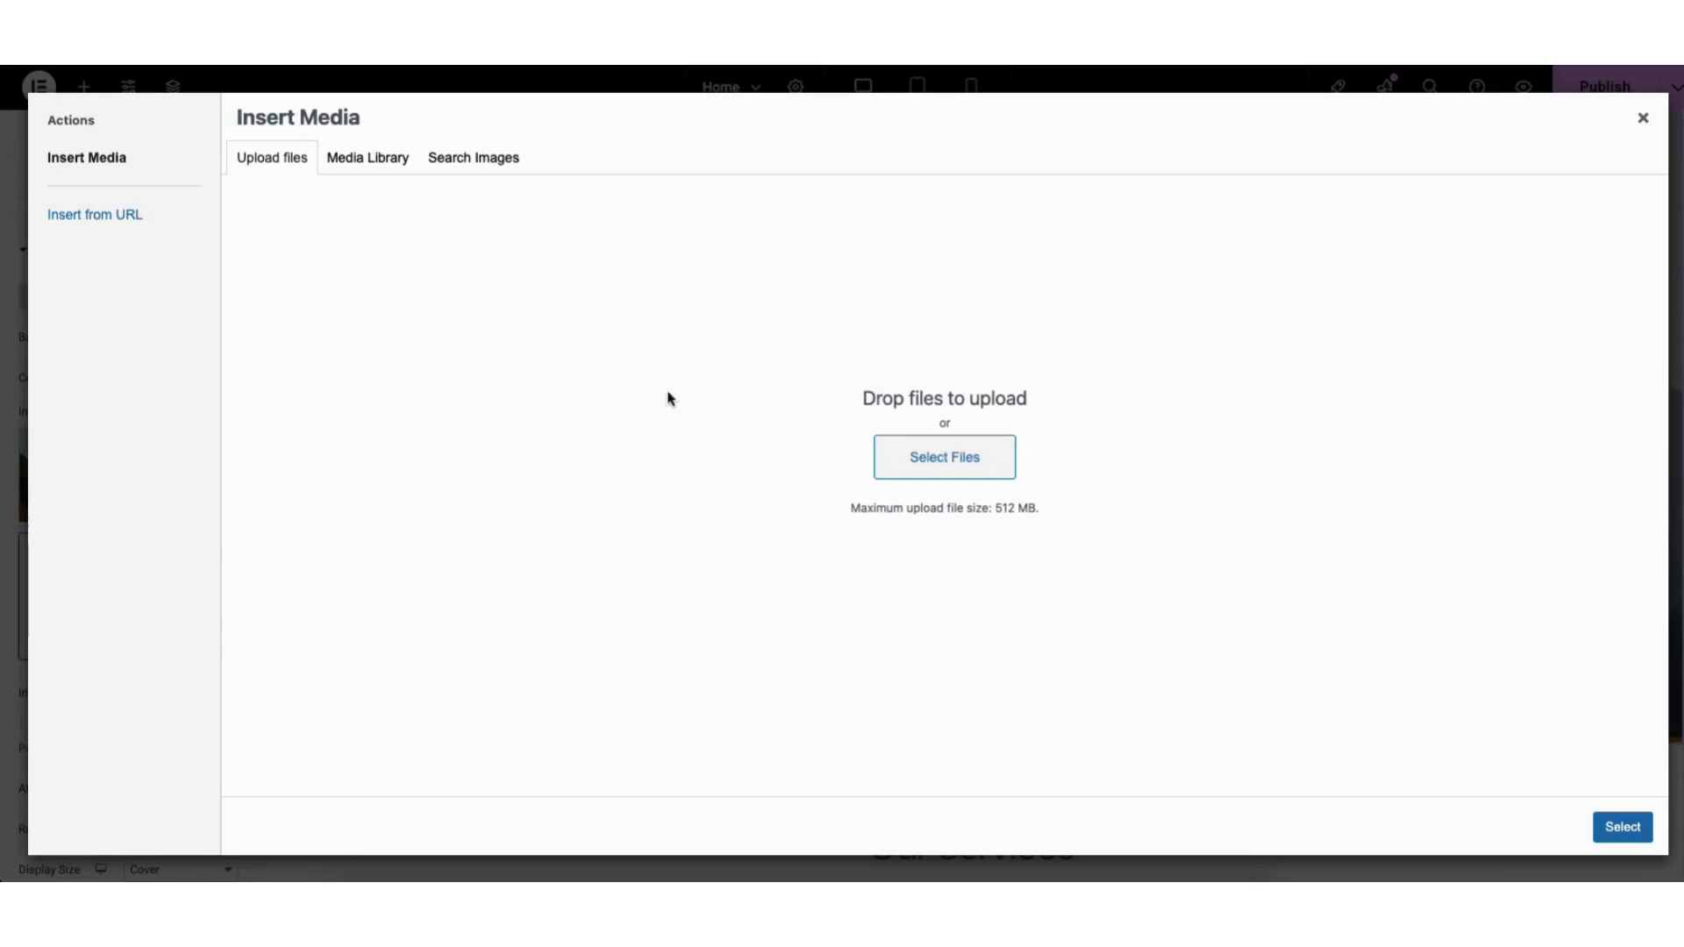
click(340, 161)
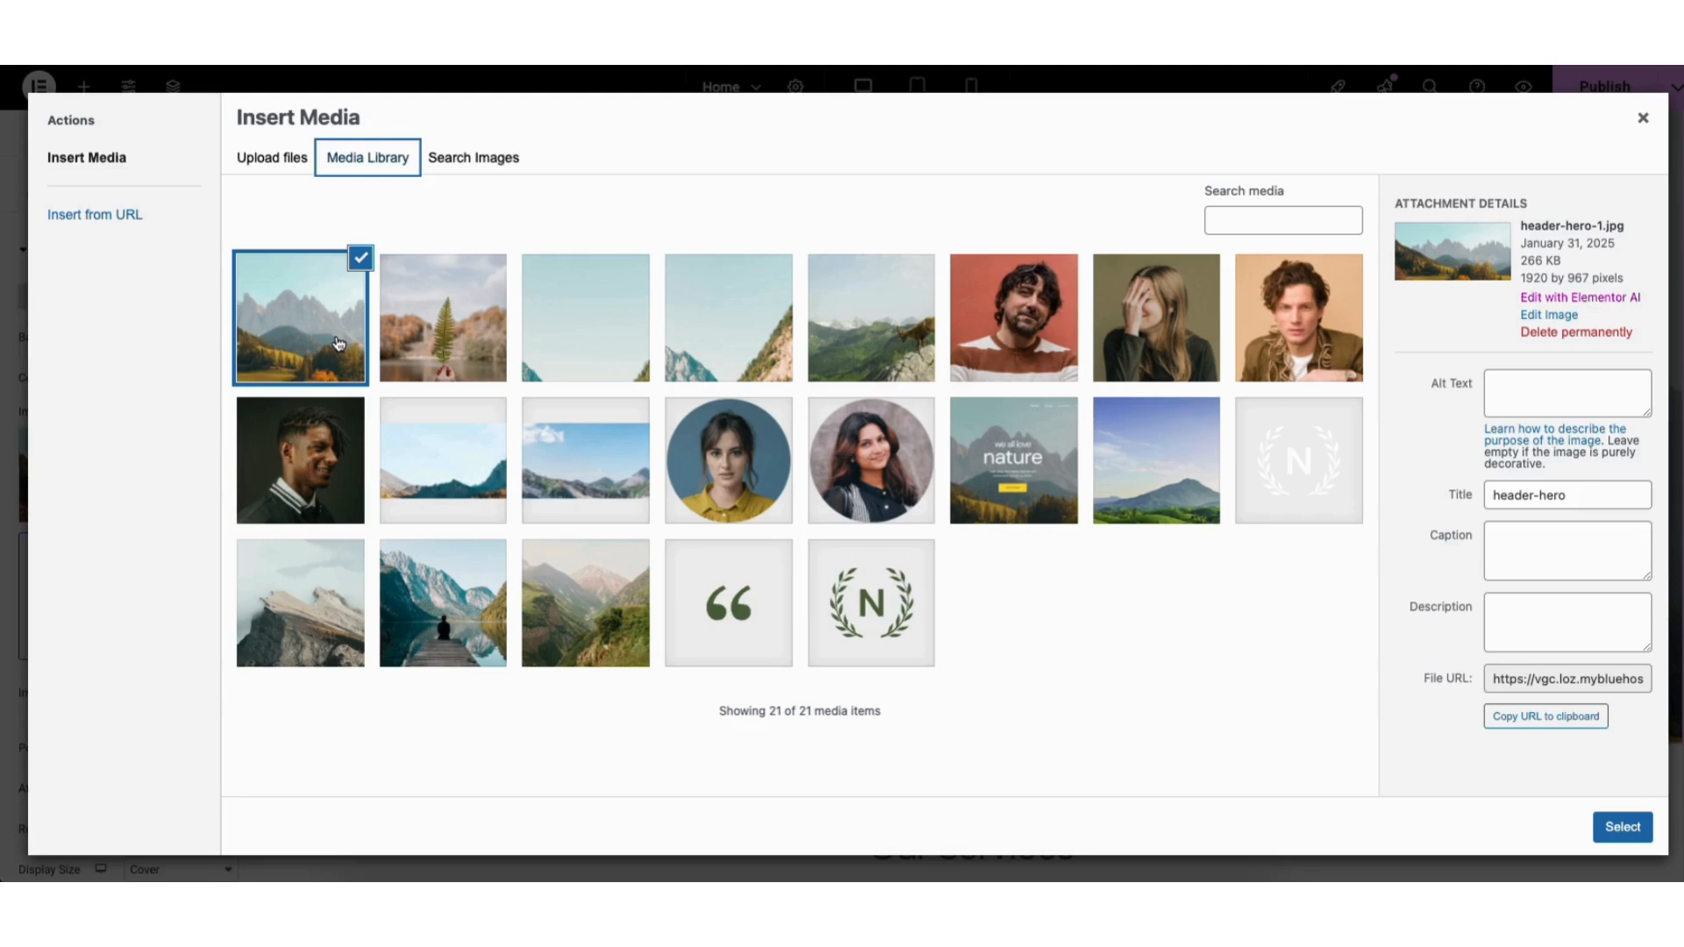
click(1623, 829)
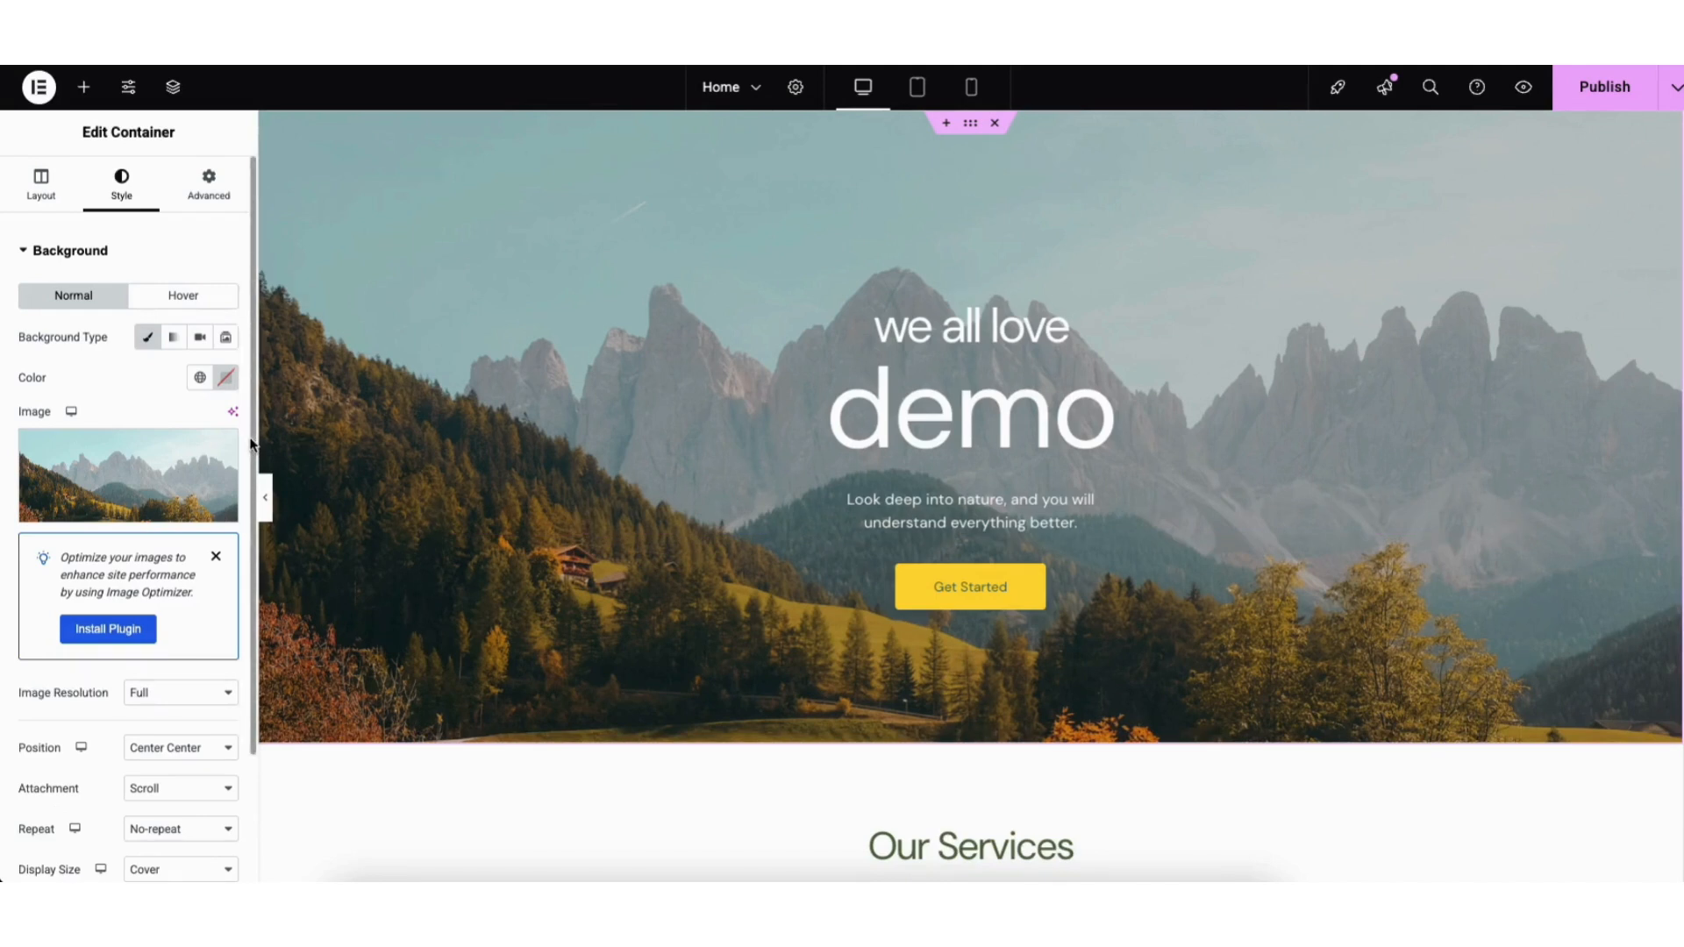
Set the hero container's background overlay to a near-black custom colour with an opacity of 0.08
scroll(143, 711, down, 5)
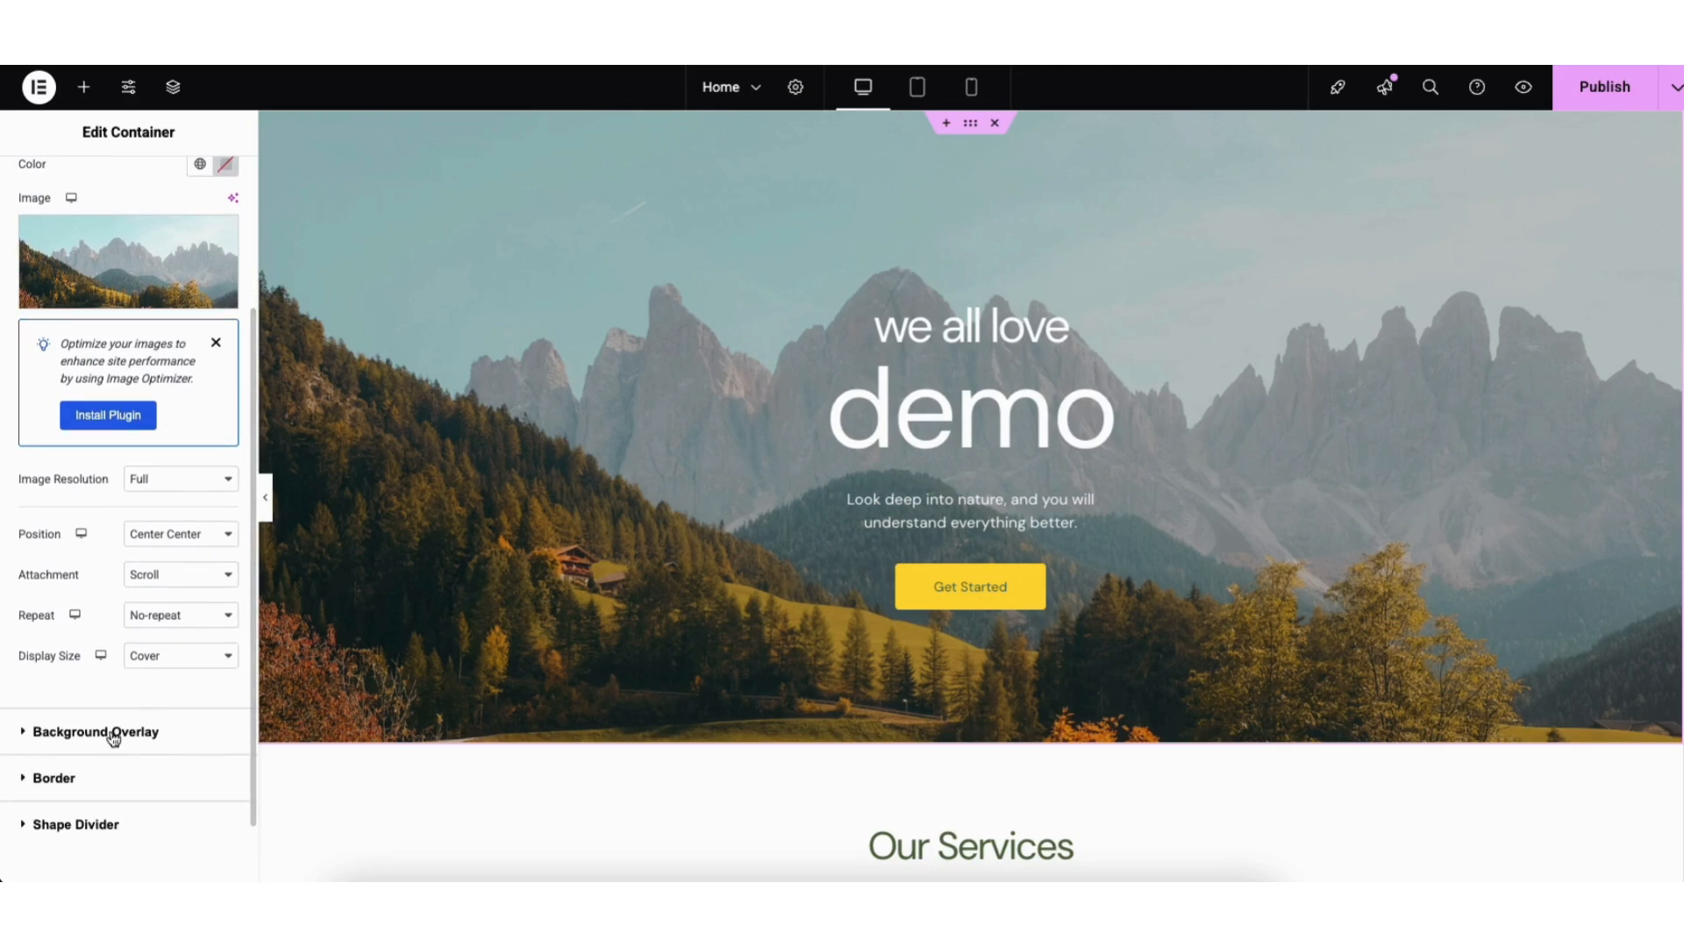
click(113, 732)
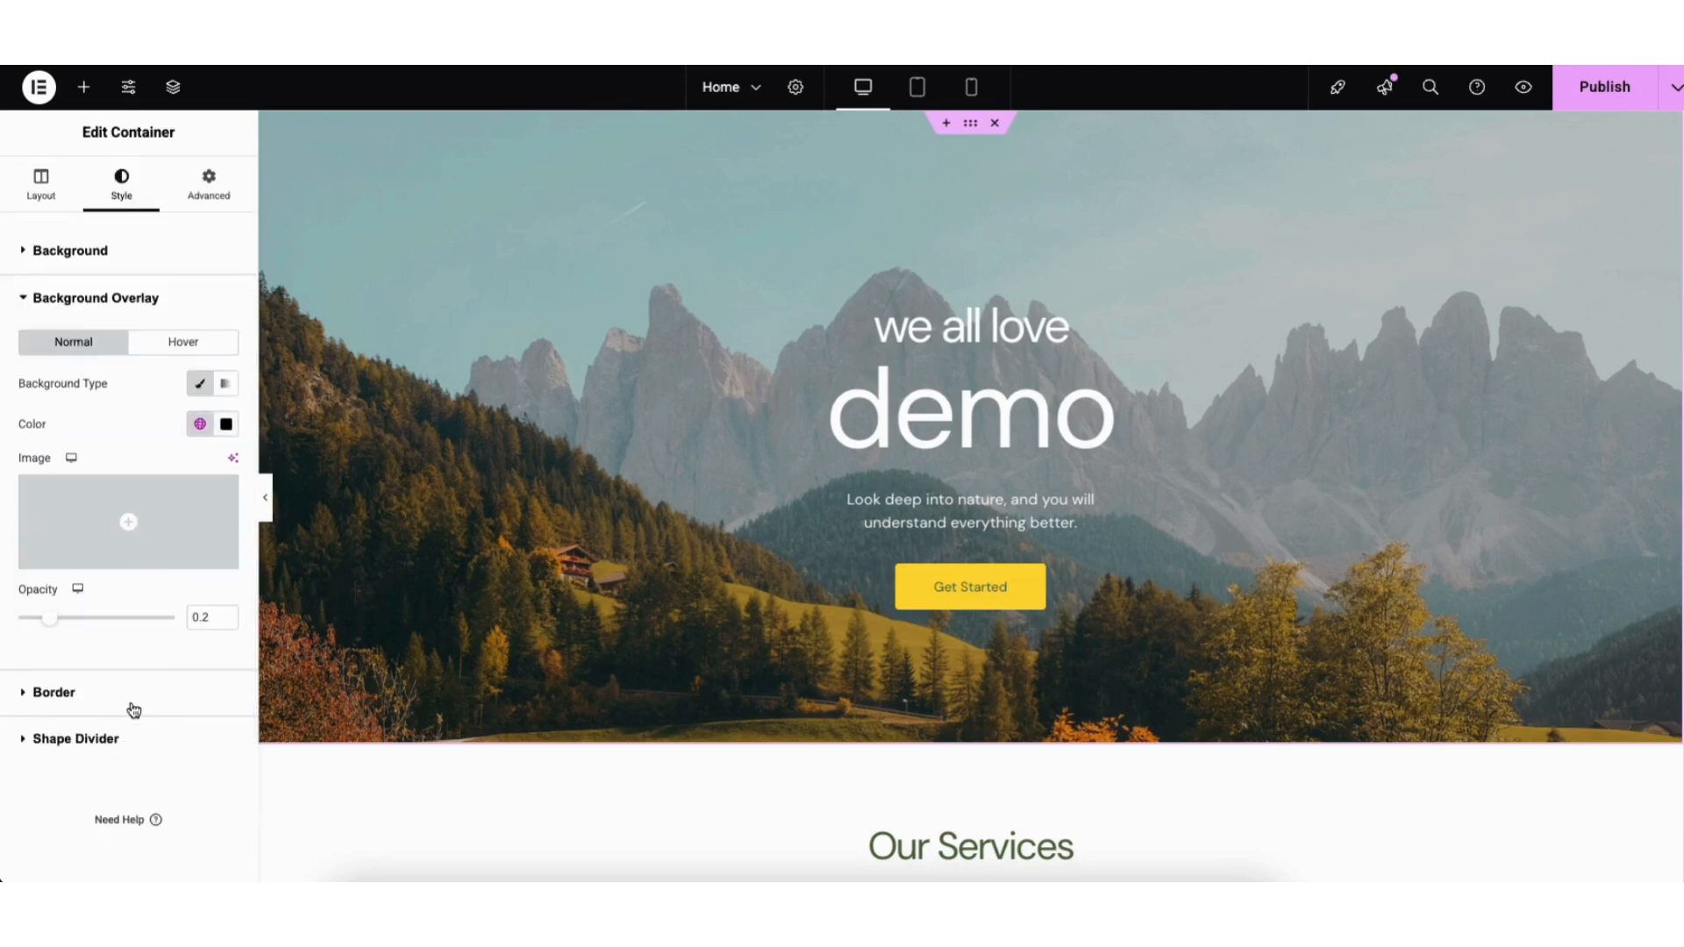
click(227, 427)
mouse_move(199, 613)
mouse_down()
mouse_move(324, 508)
mouse_move(121, 637)
mouse_up()
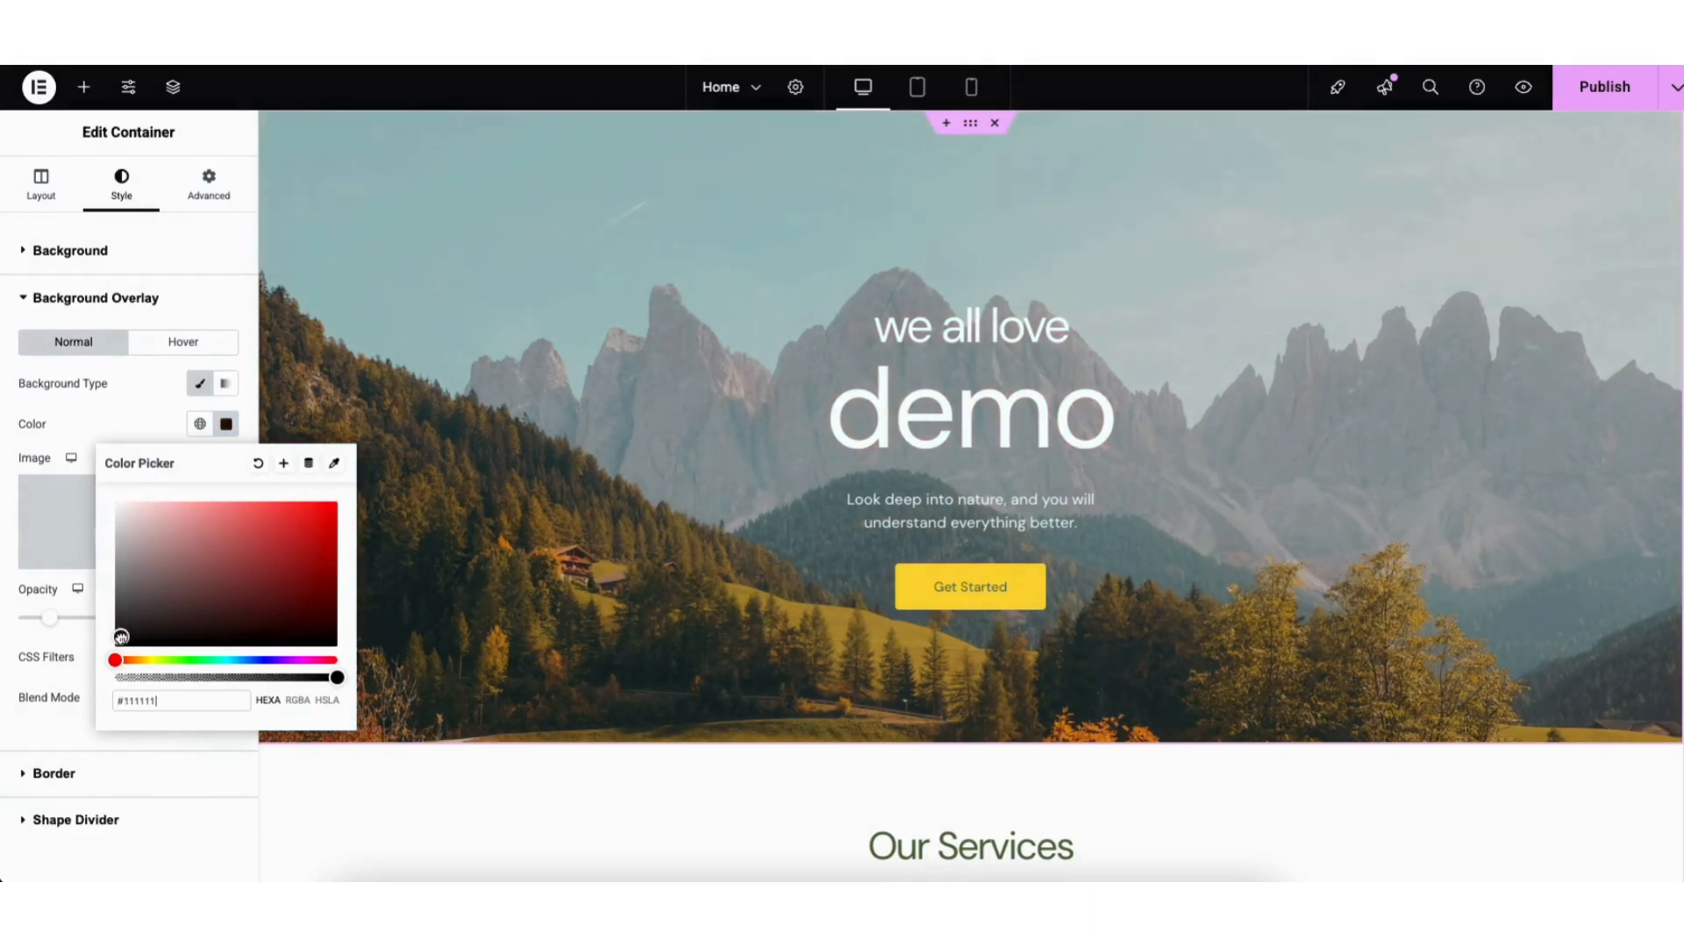
click(74, 435)
mouse_move(50, 617)
mouse_down()
mouse_move(135, 628)
mouse_move(28, 639)
mouse_up()
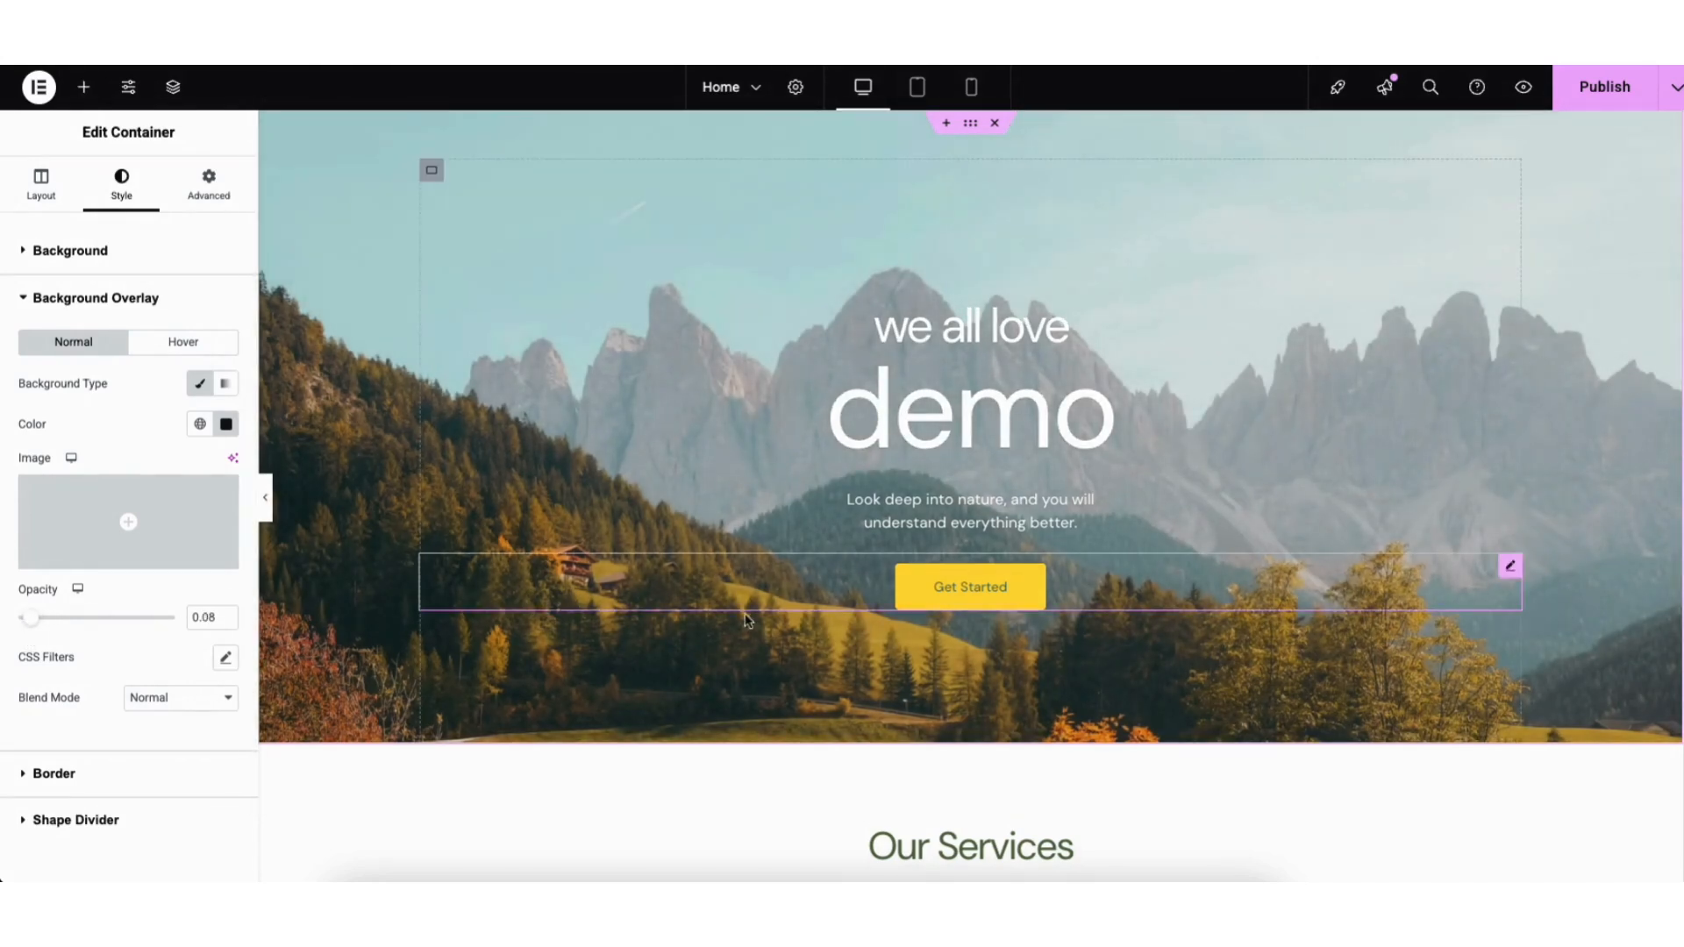
Review the text and link settings of the hero's Get Started button, including its additional link options
click(924, 599)
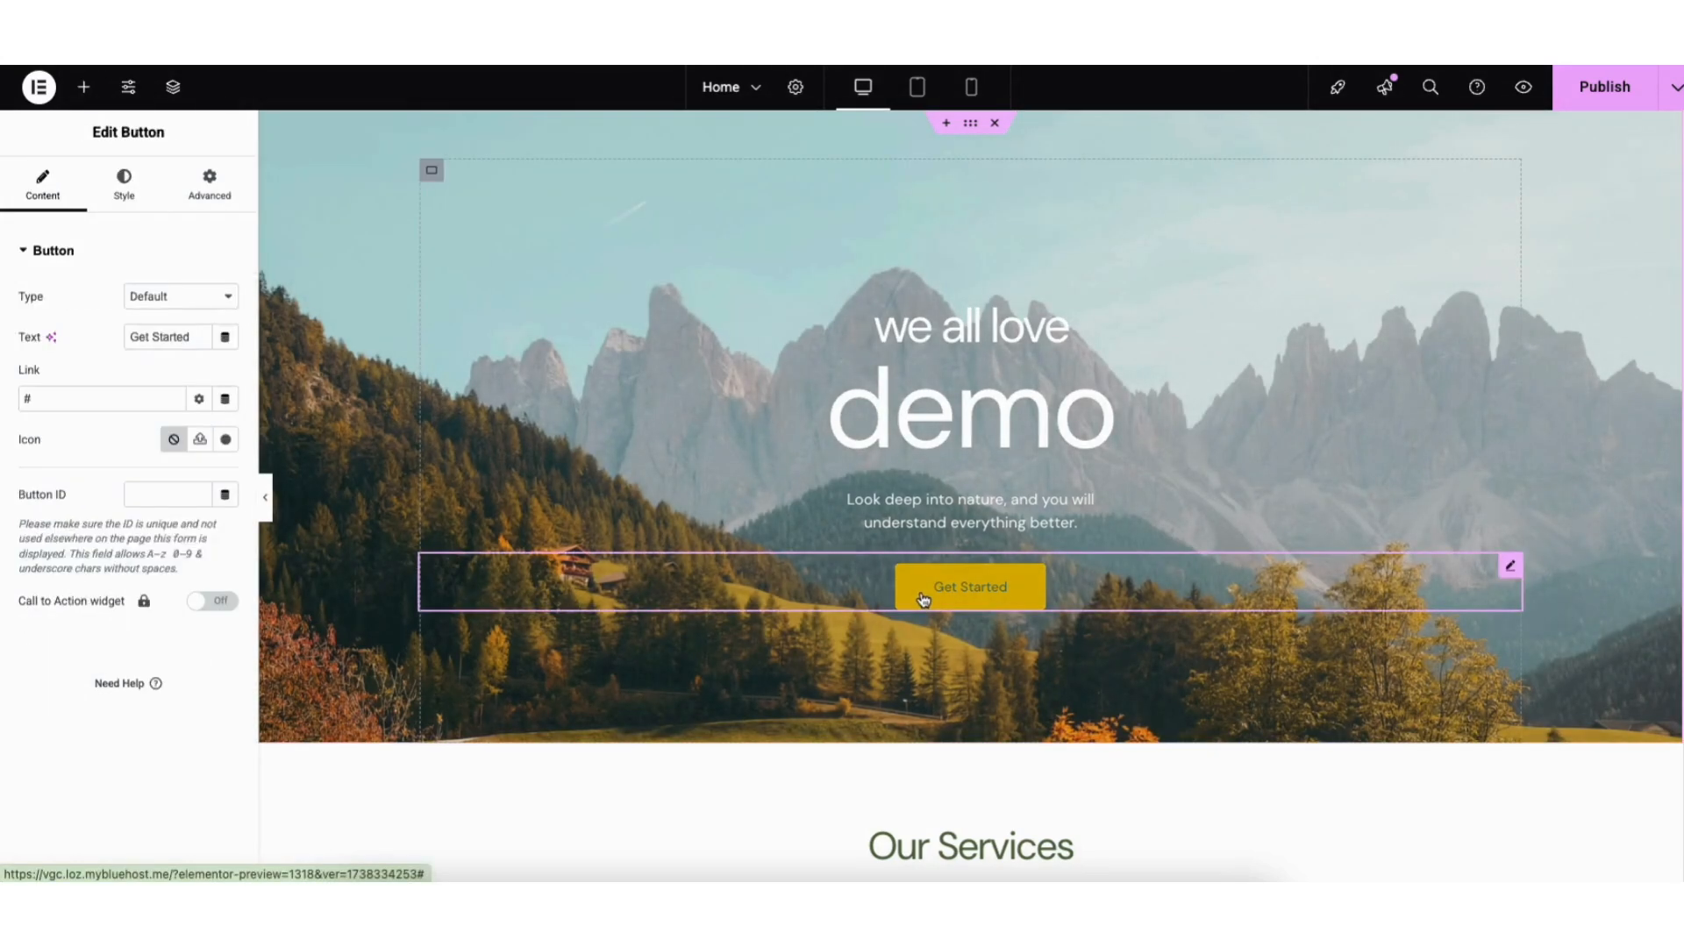
triple_click(129, 336)
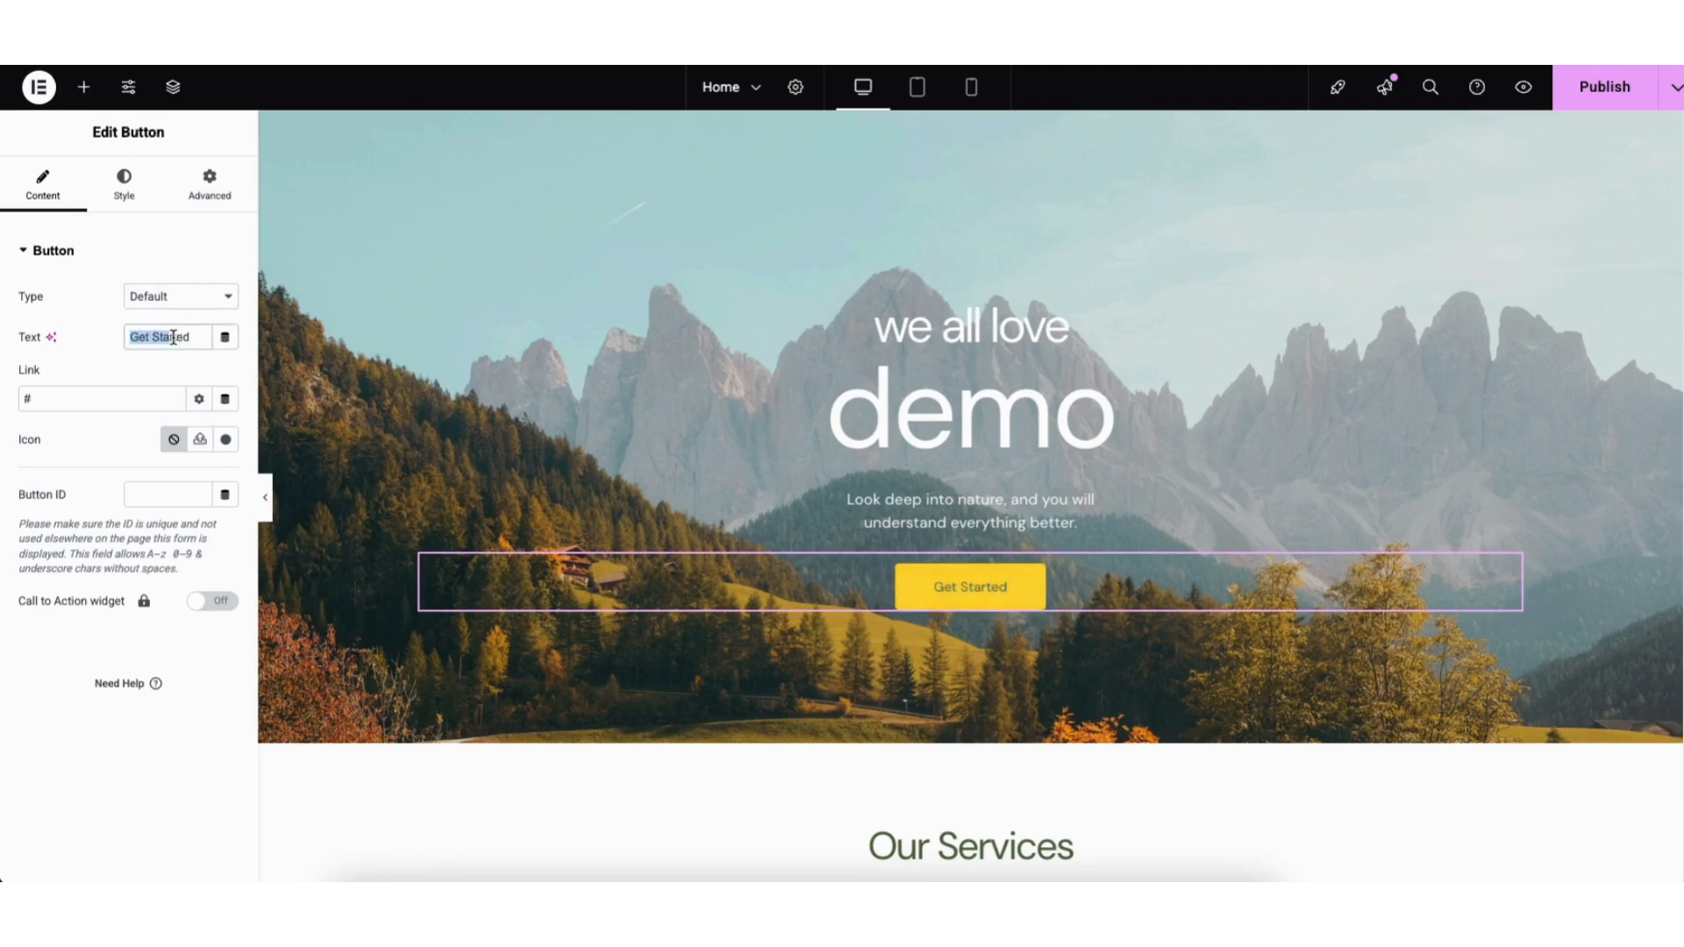
click(160, 369)
click(200, 400)
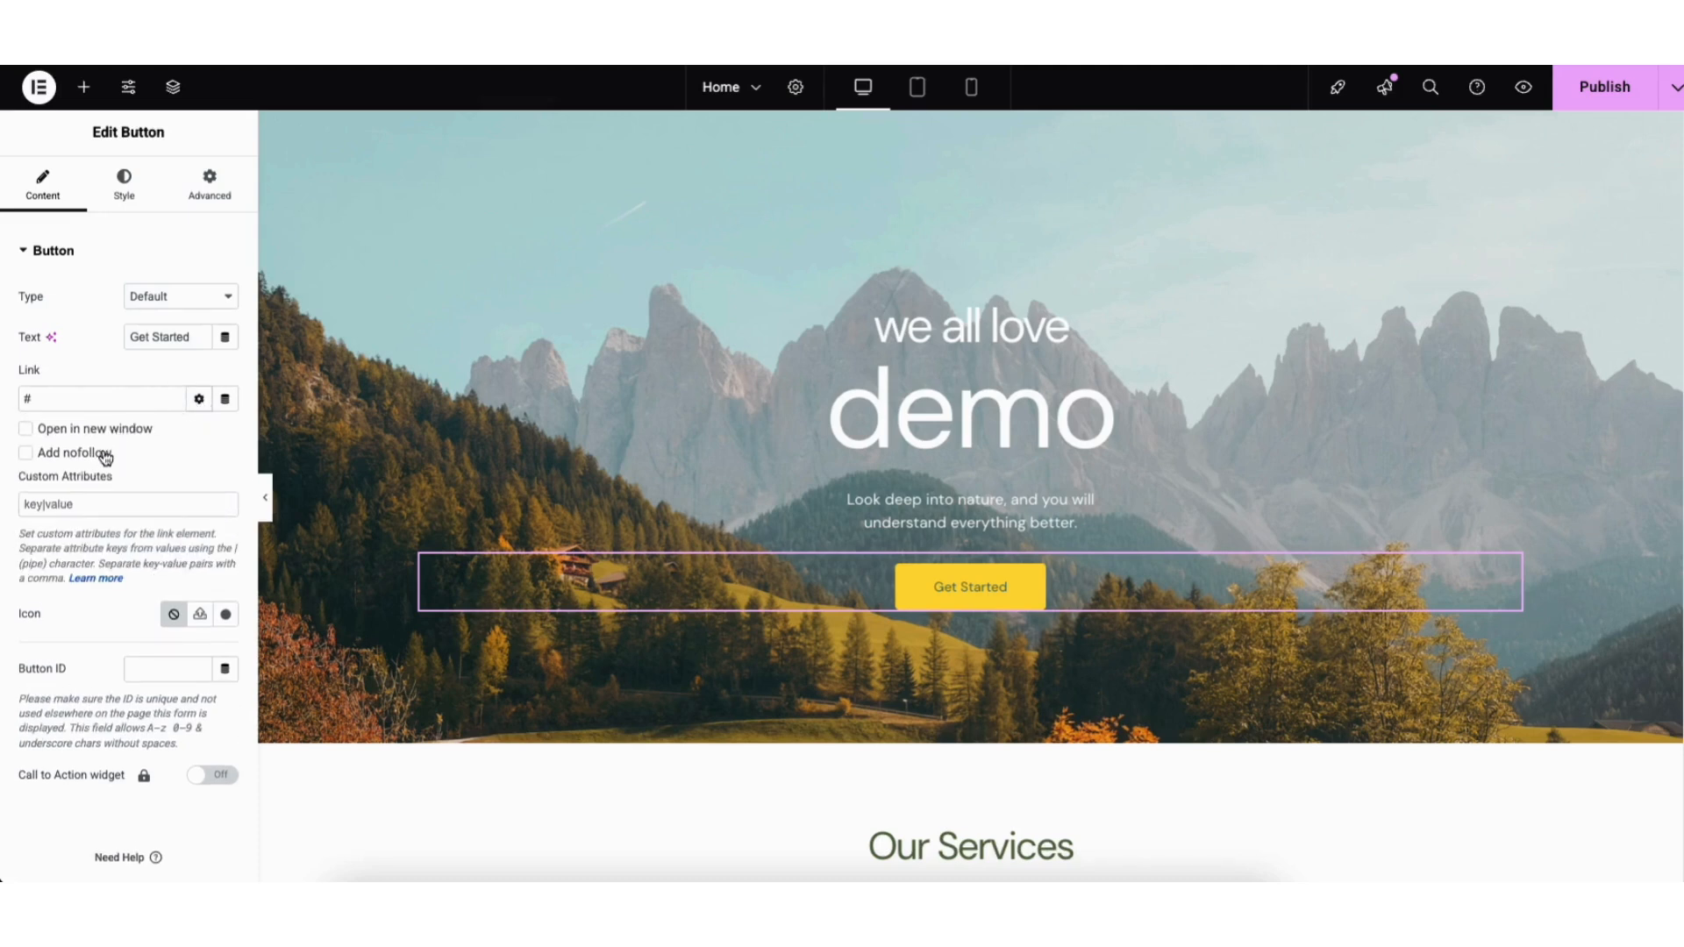
click(198, 400)
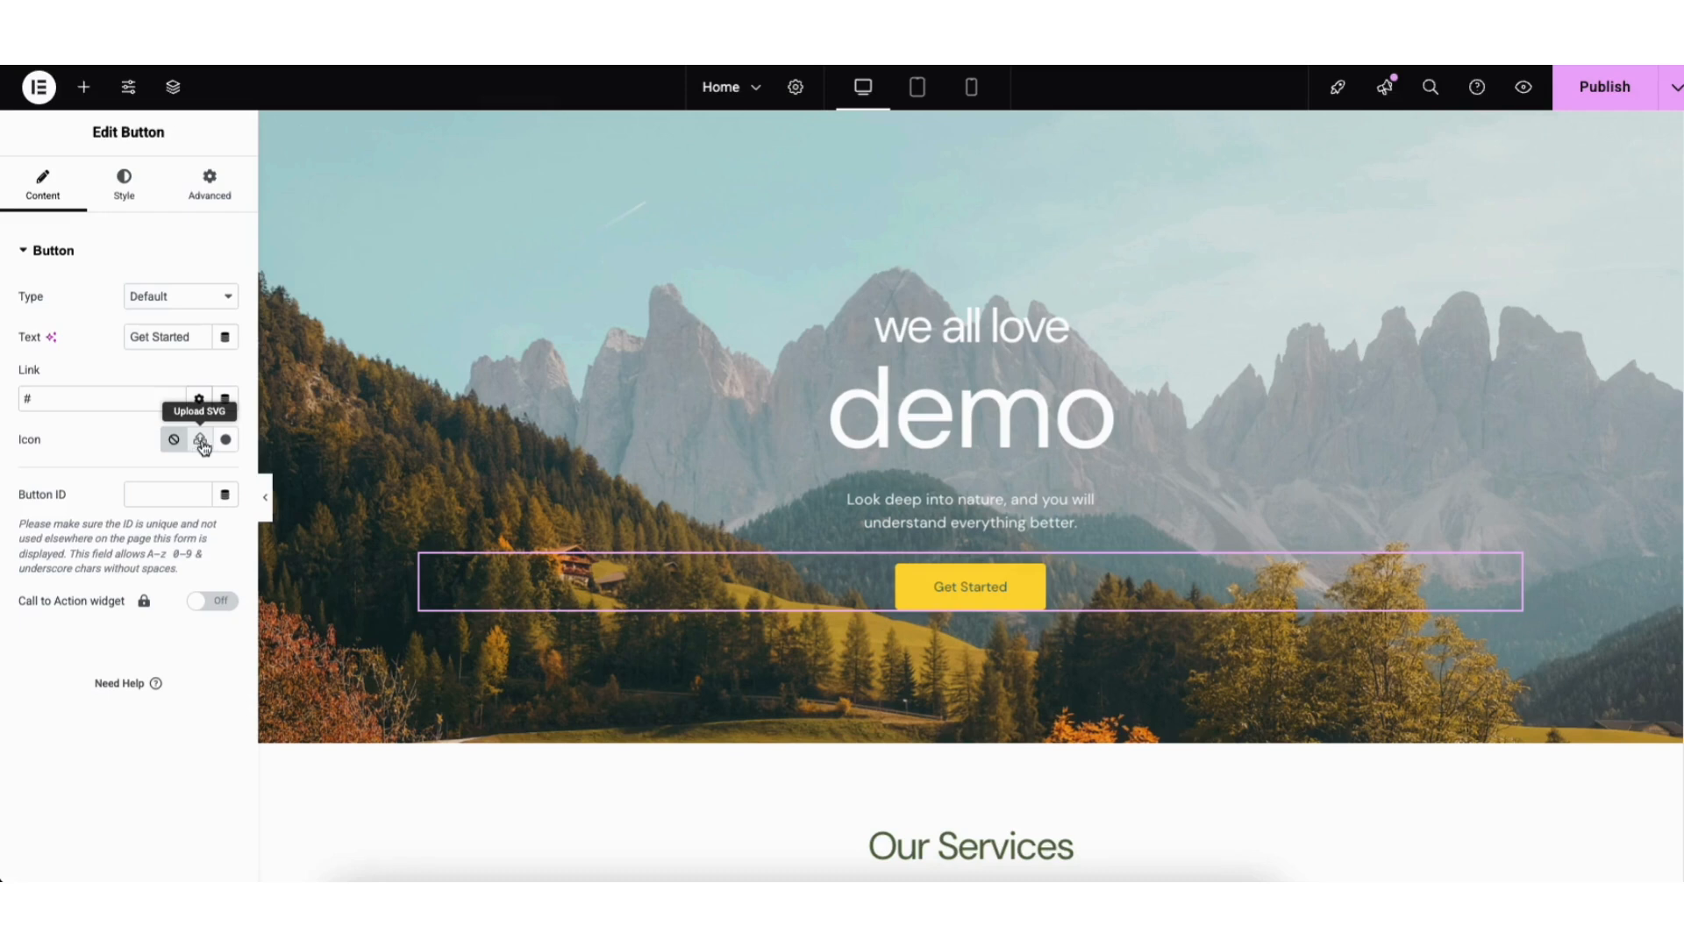
Browse the icon library for the Get Started button without inserting an icon, and review the button's normal and hover style settings
click(225, 446)
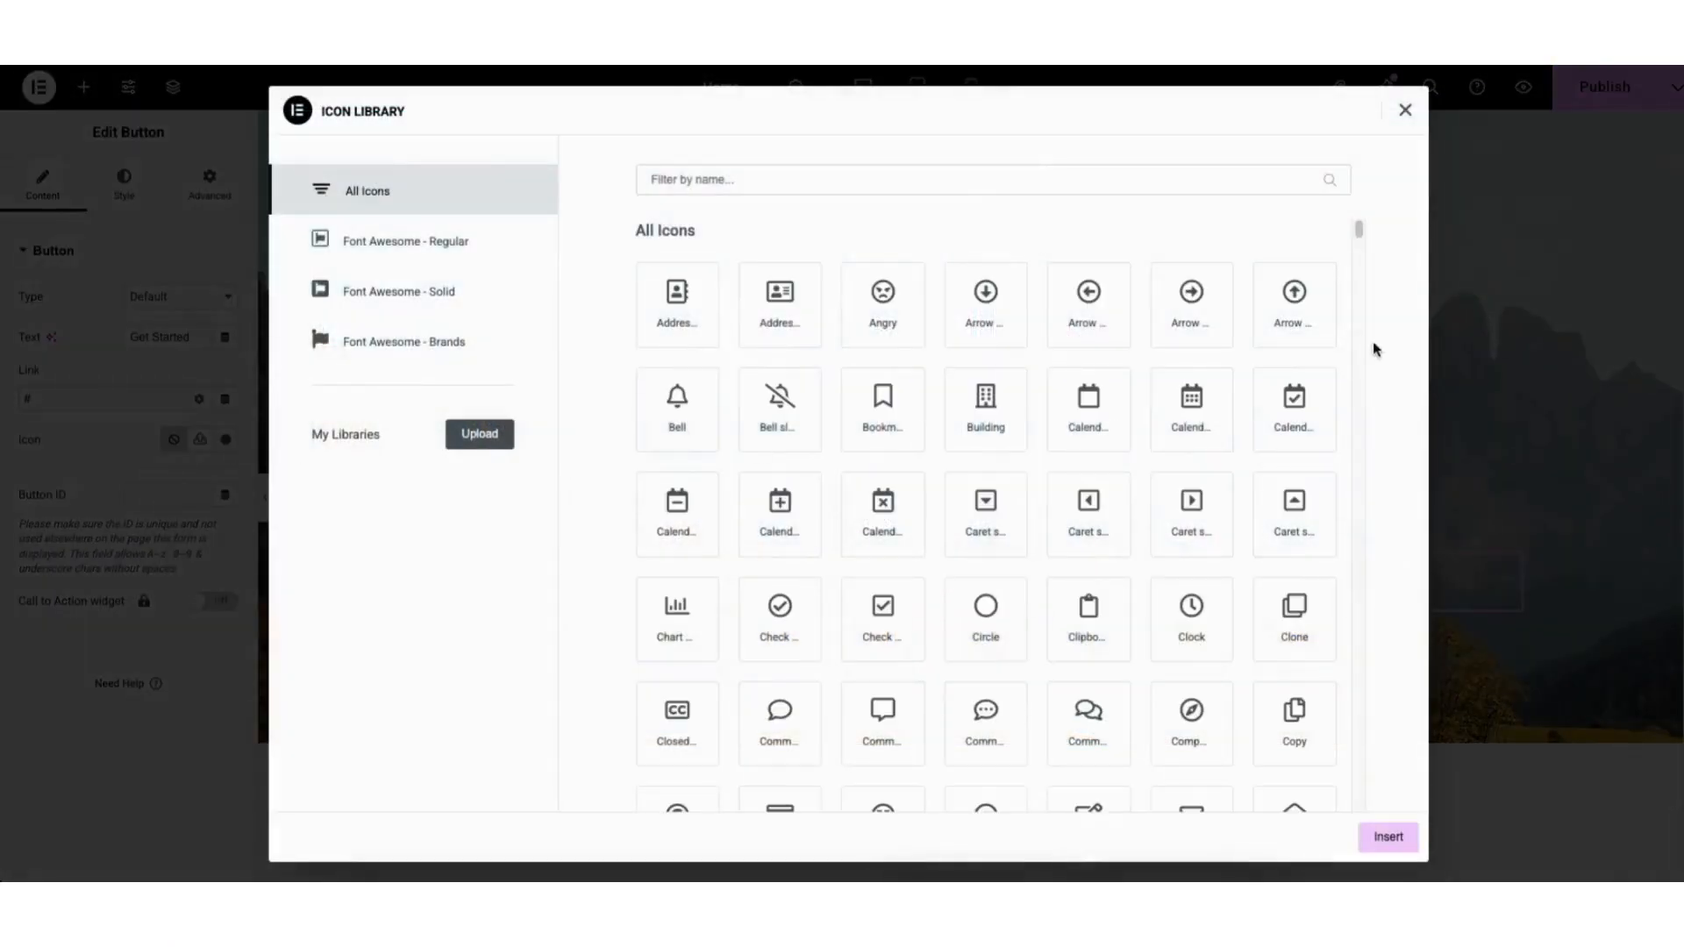
drag(1361, 229, 1357, 288)
click(1401, 116)
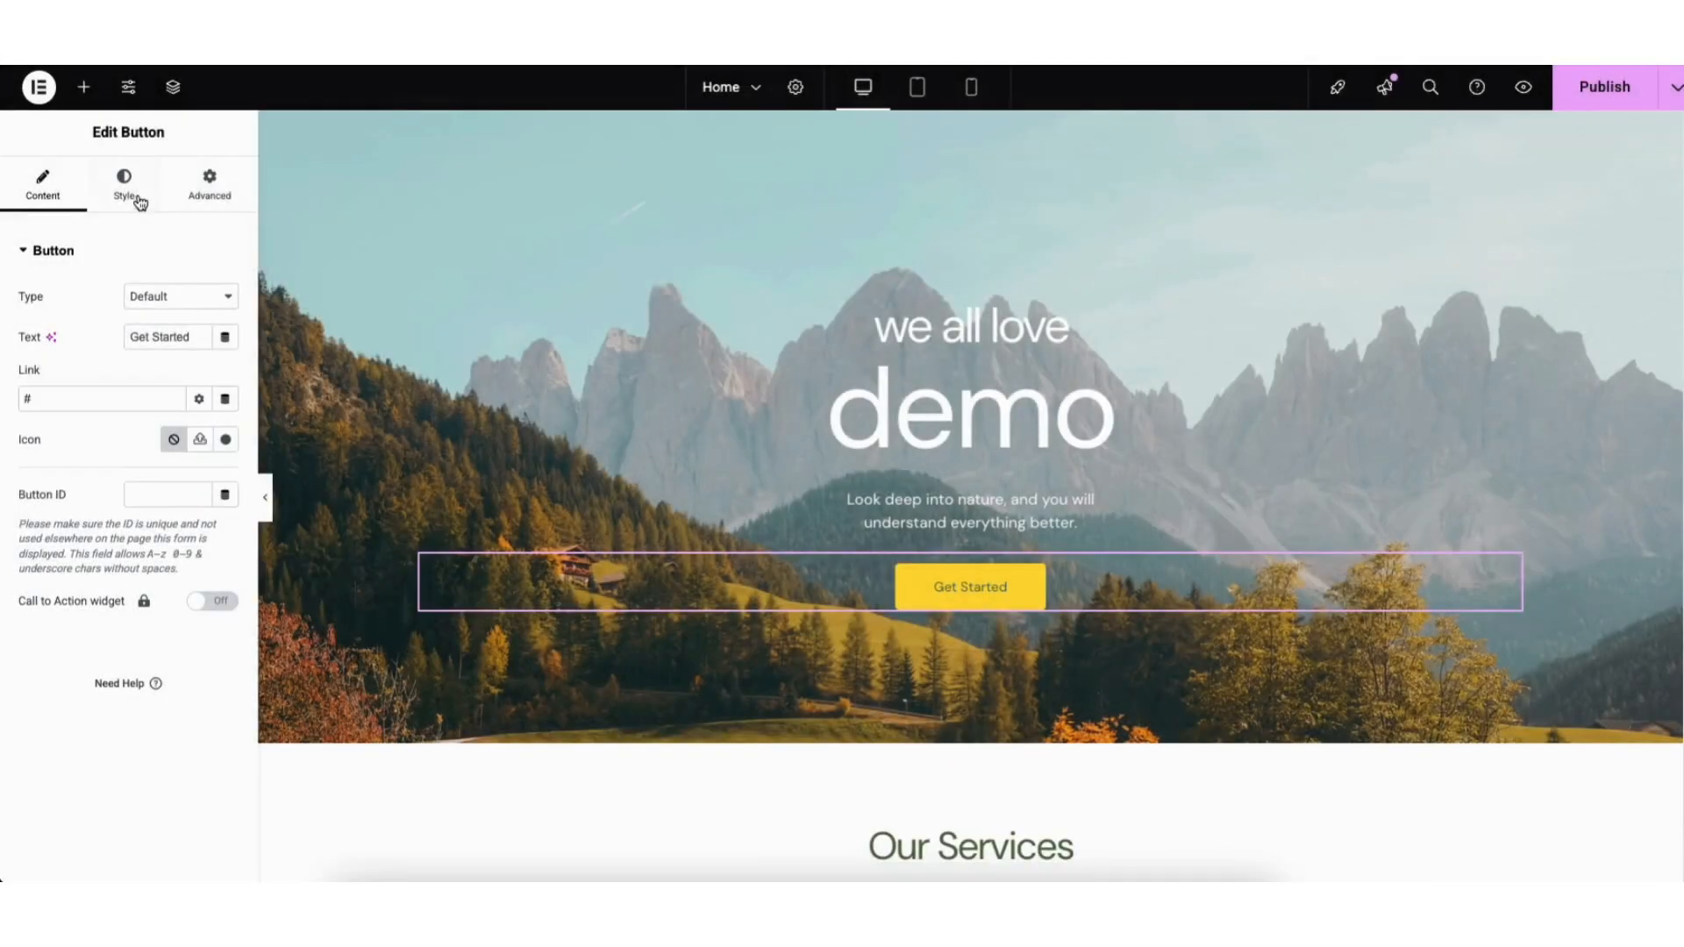
click(120, 188)
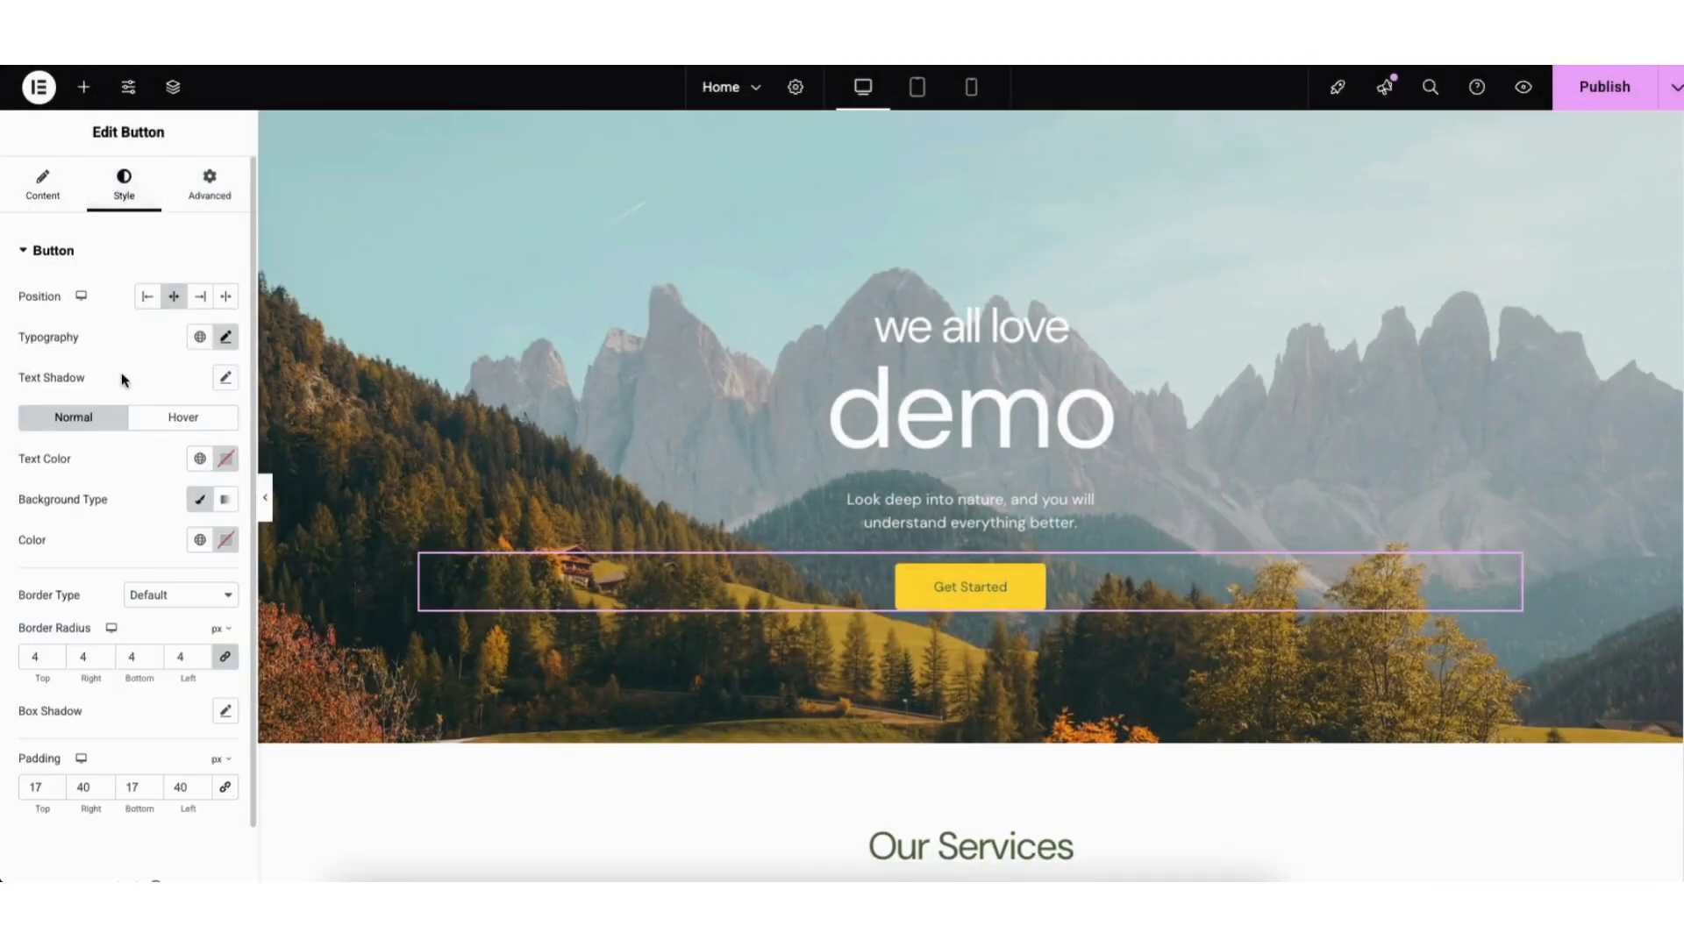
click(172, 421)
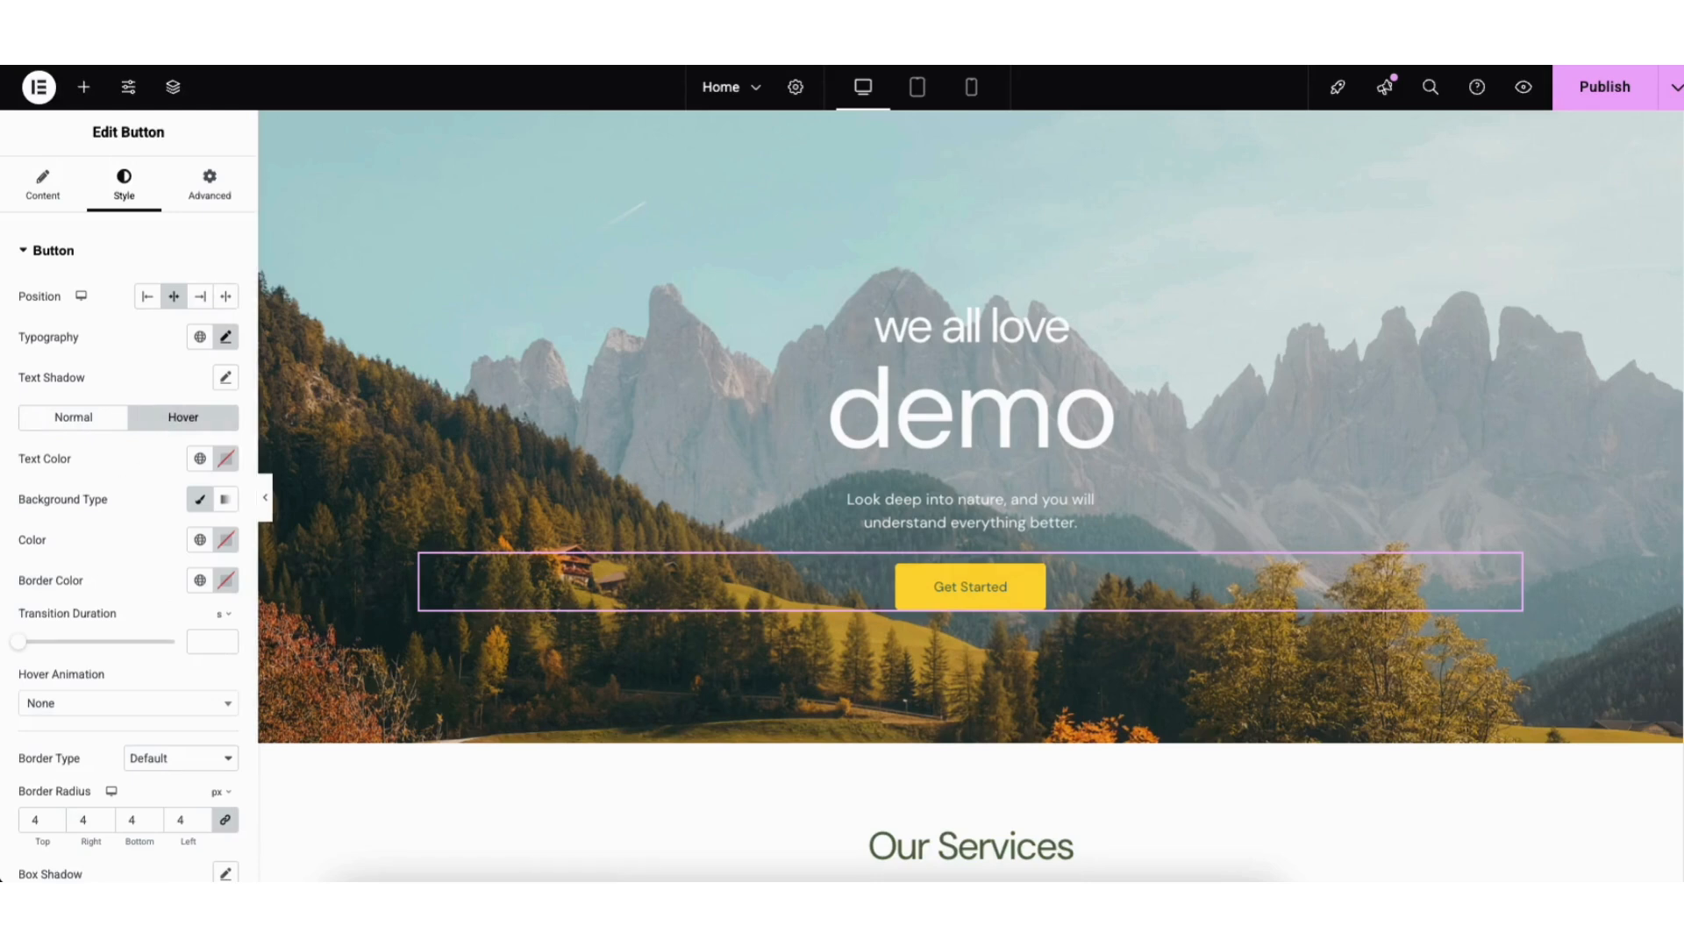
Move the About Us paragraph below the Find Out More button
scroll(583, 564, down, 10)
scroll(1619, 531, down, 2)
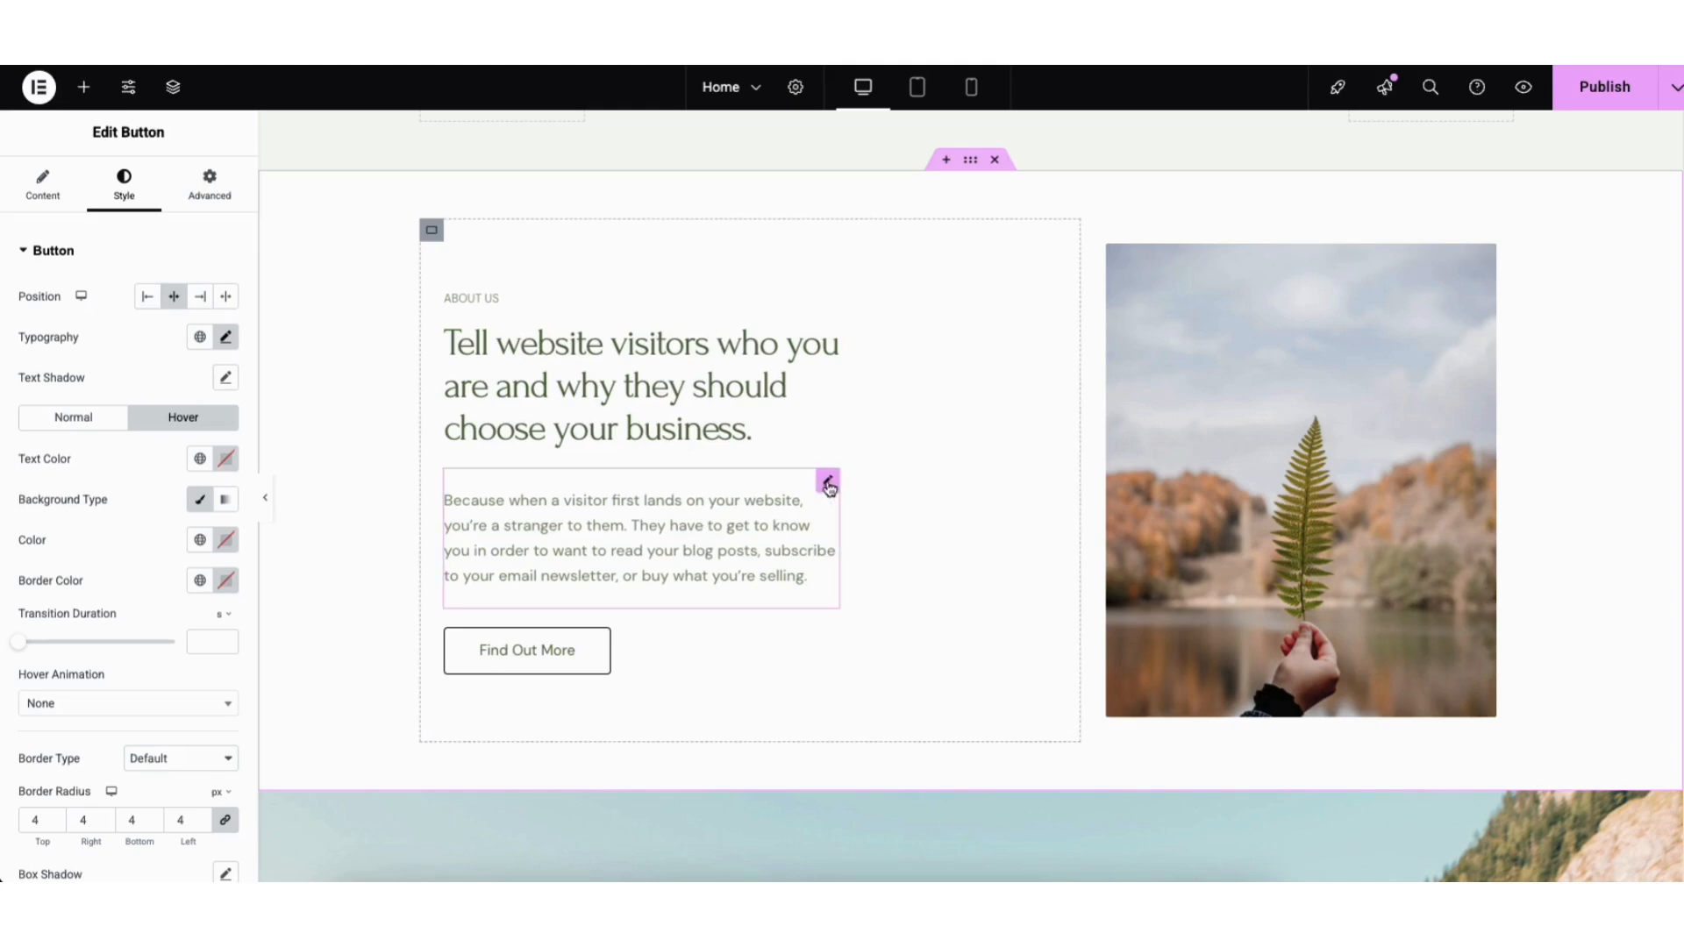
drag(829, 488, 756, 594)
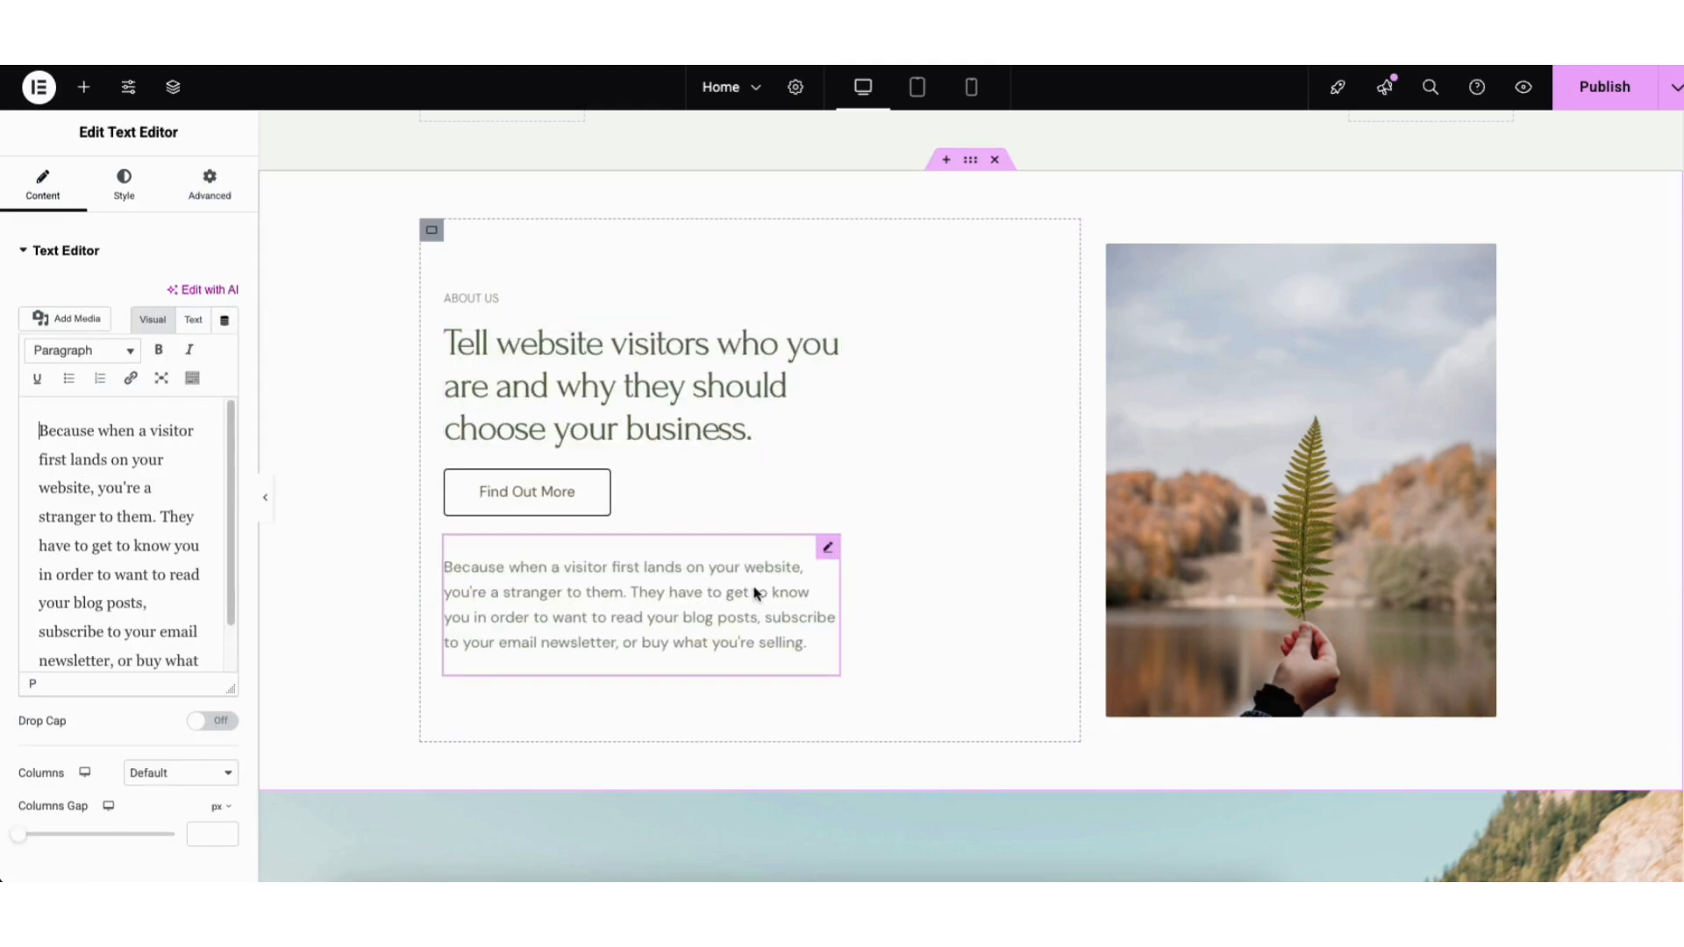
Add a Heading widget between the Find Out More button and the About Us paragraph, and delete it again
click(84, 88)
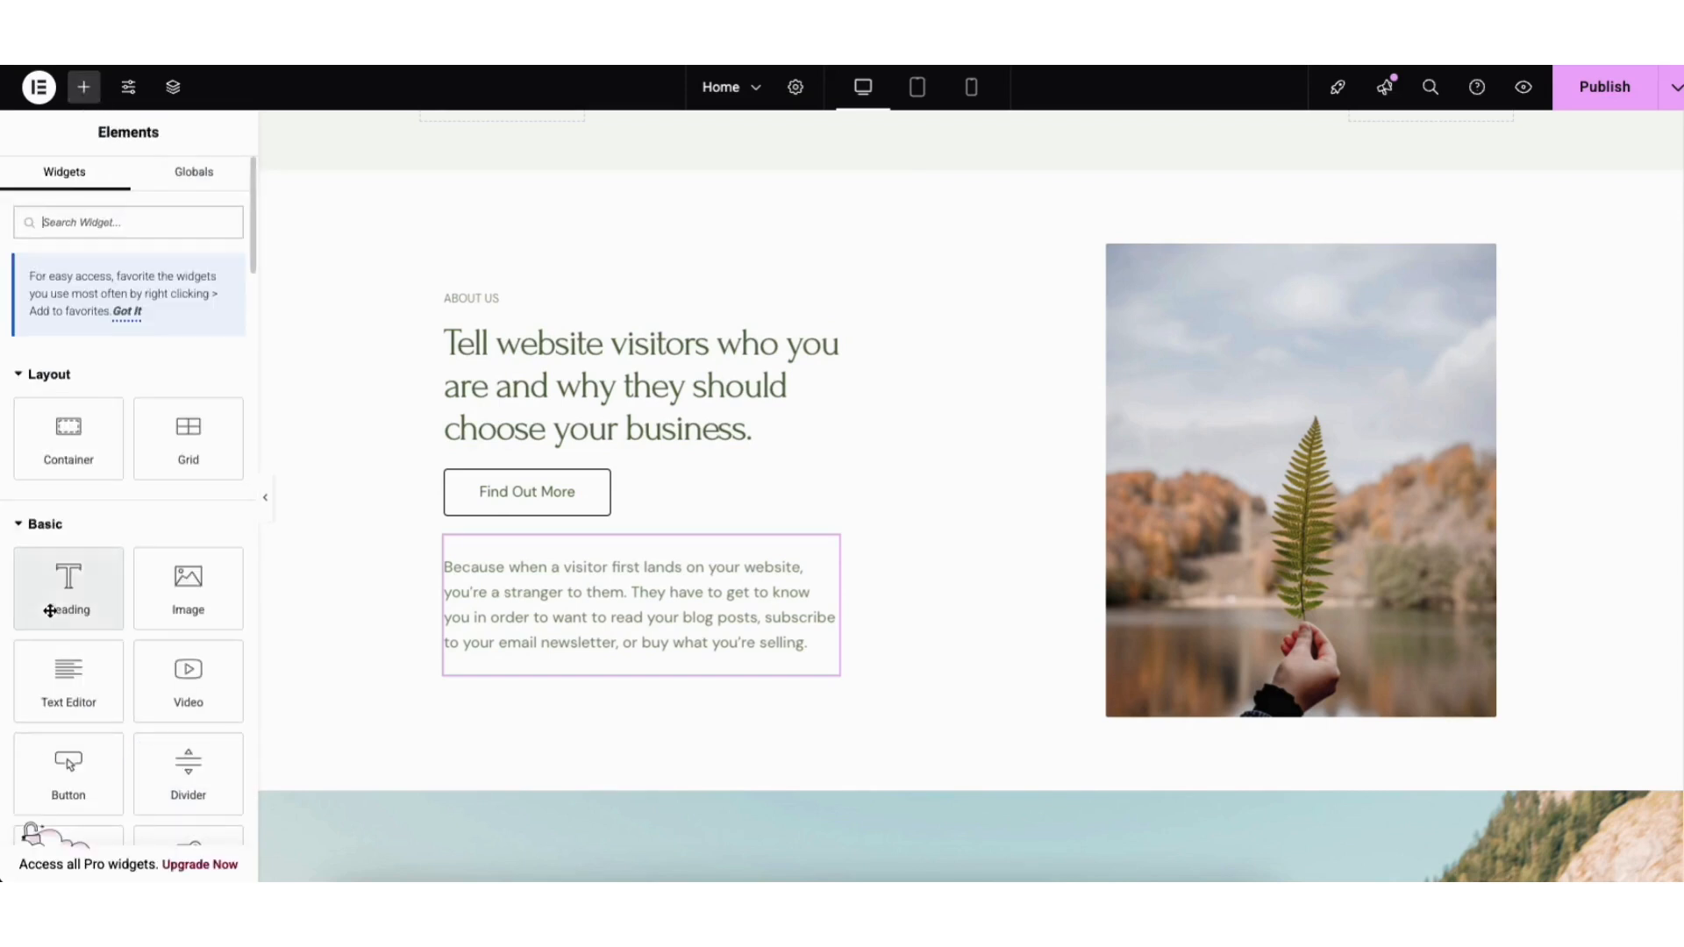
drag(63, 593, 528, 558)
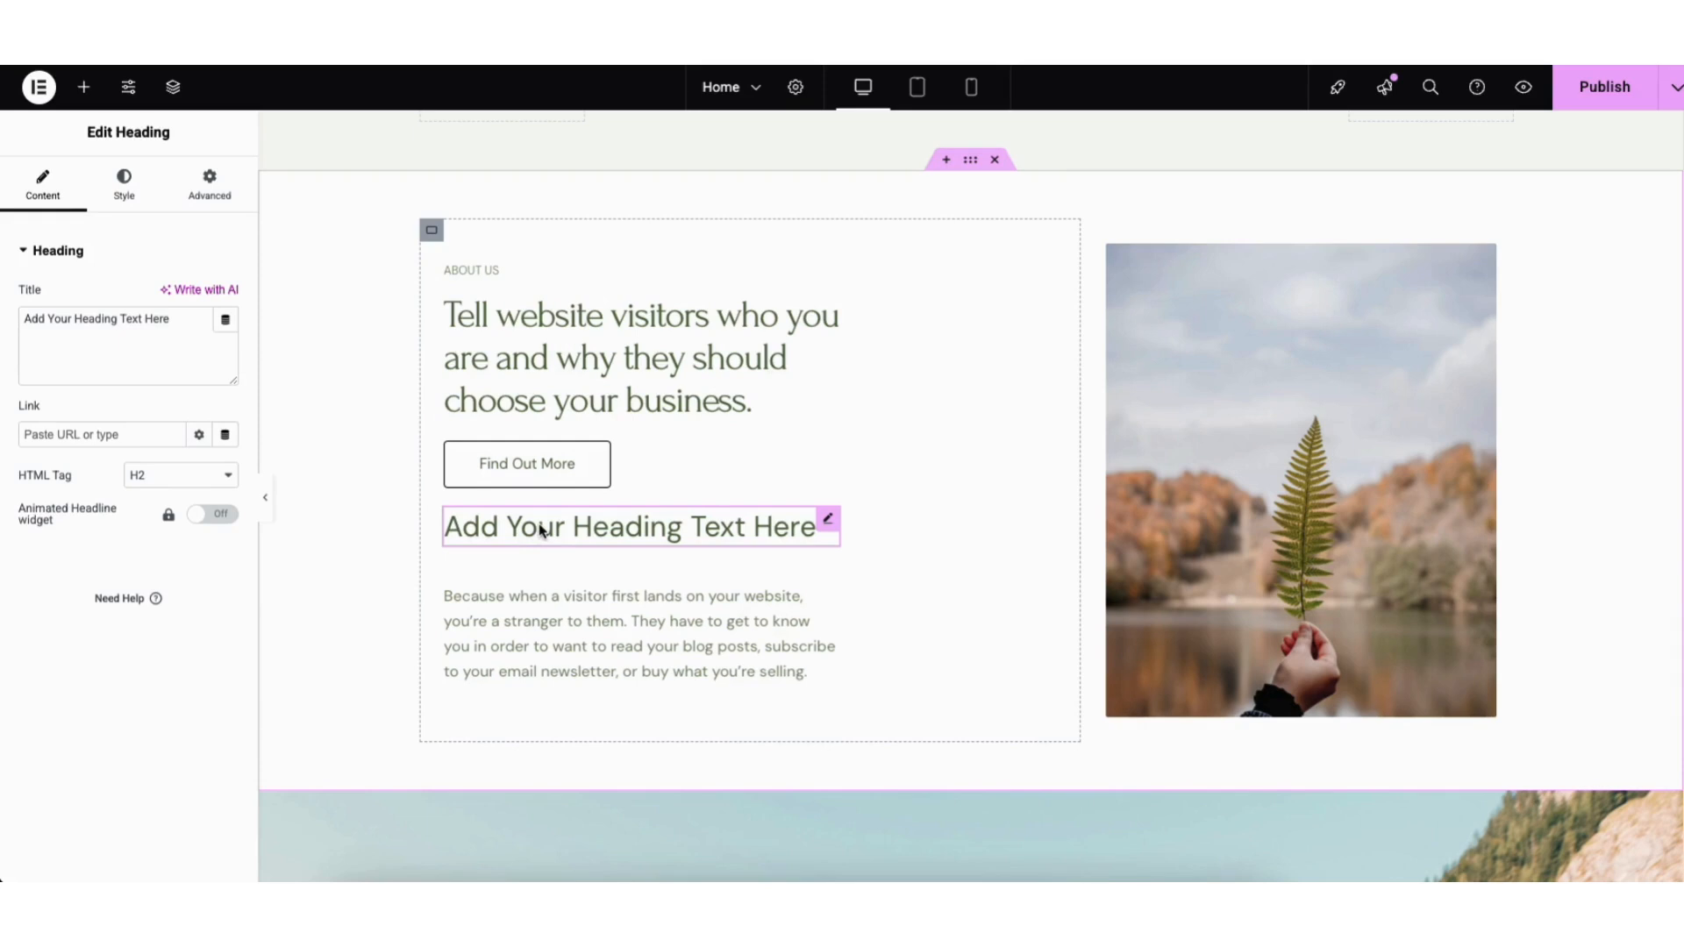
right_click(541, 531)
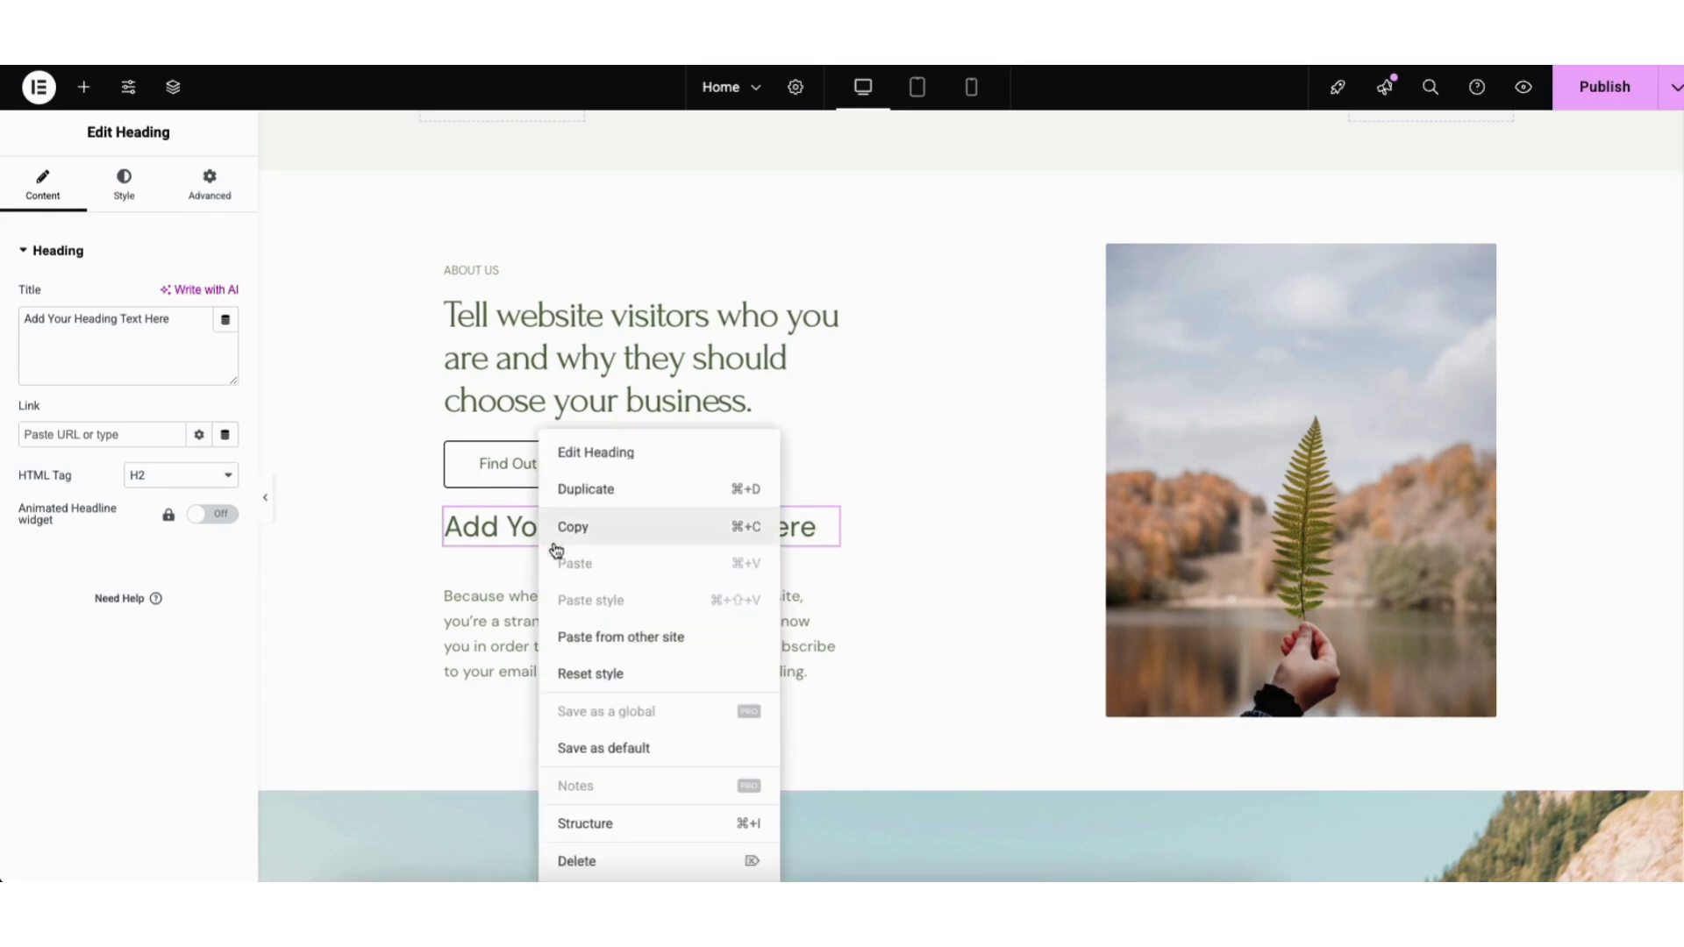
click(578, 862)
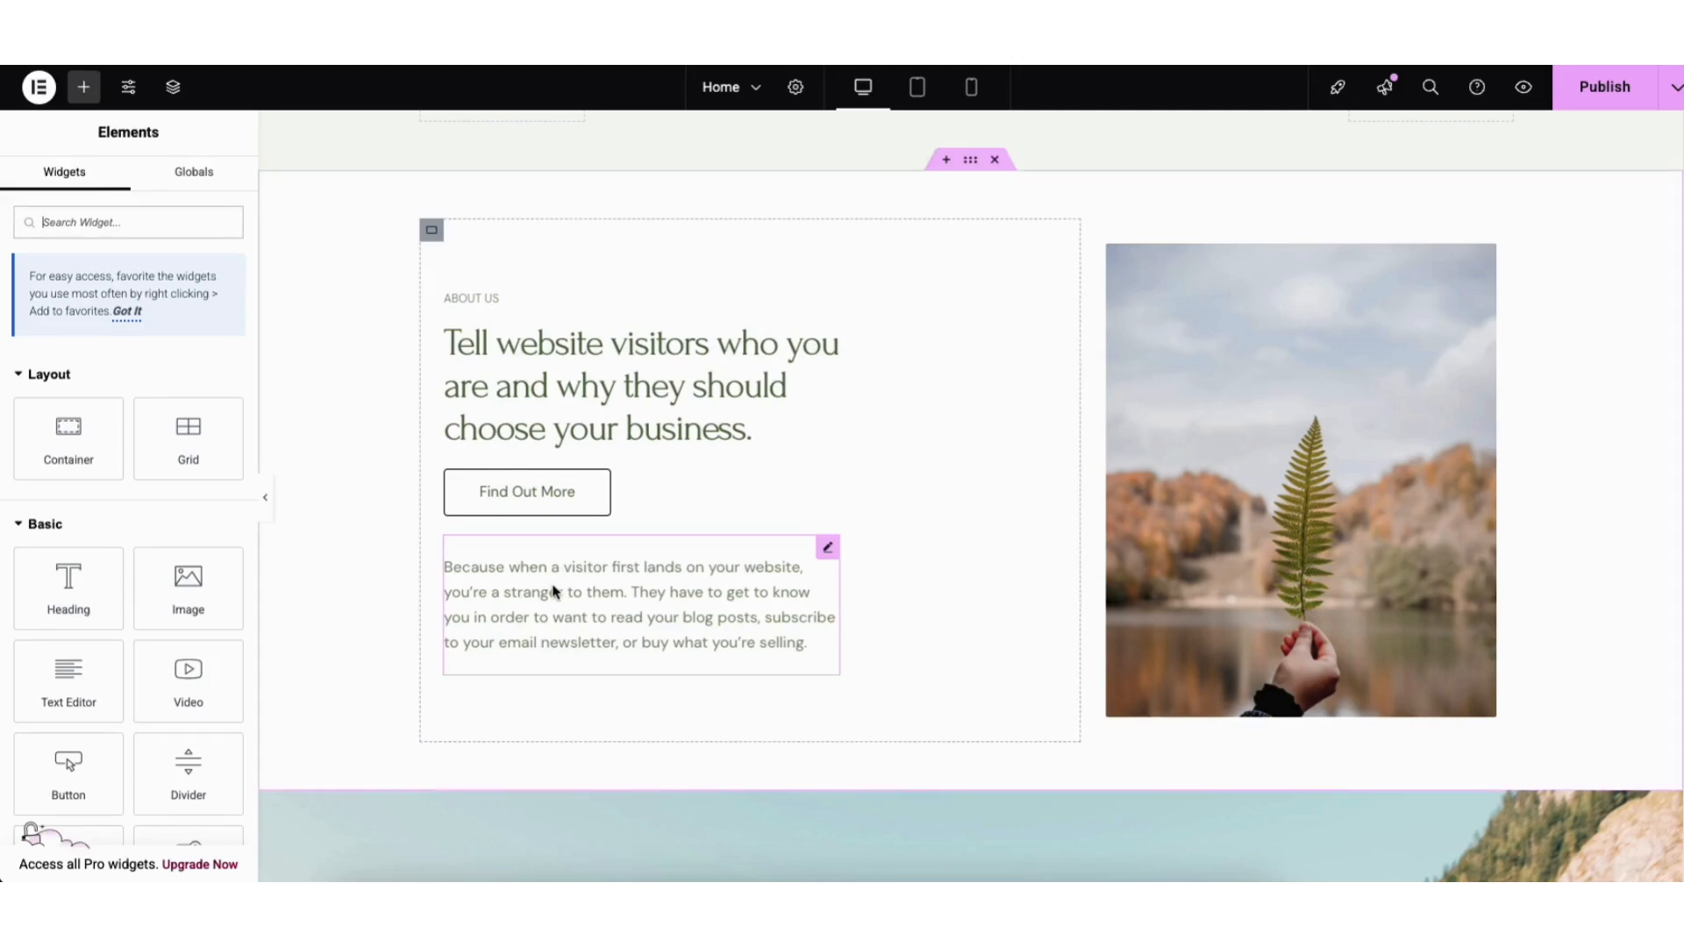
Duplicate the About Us paragraph
right_click(551, 594)
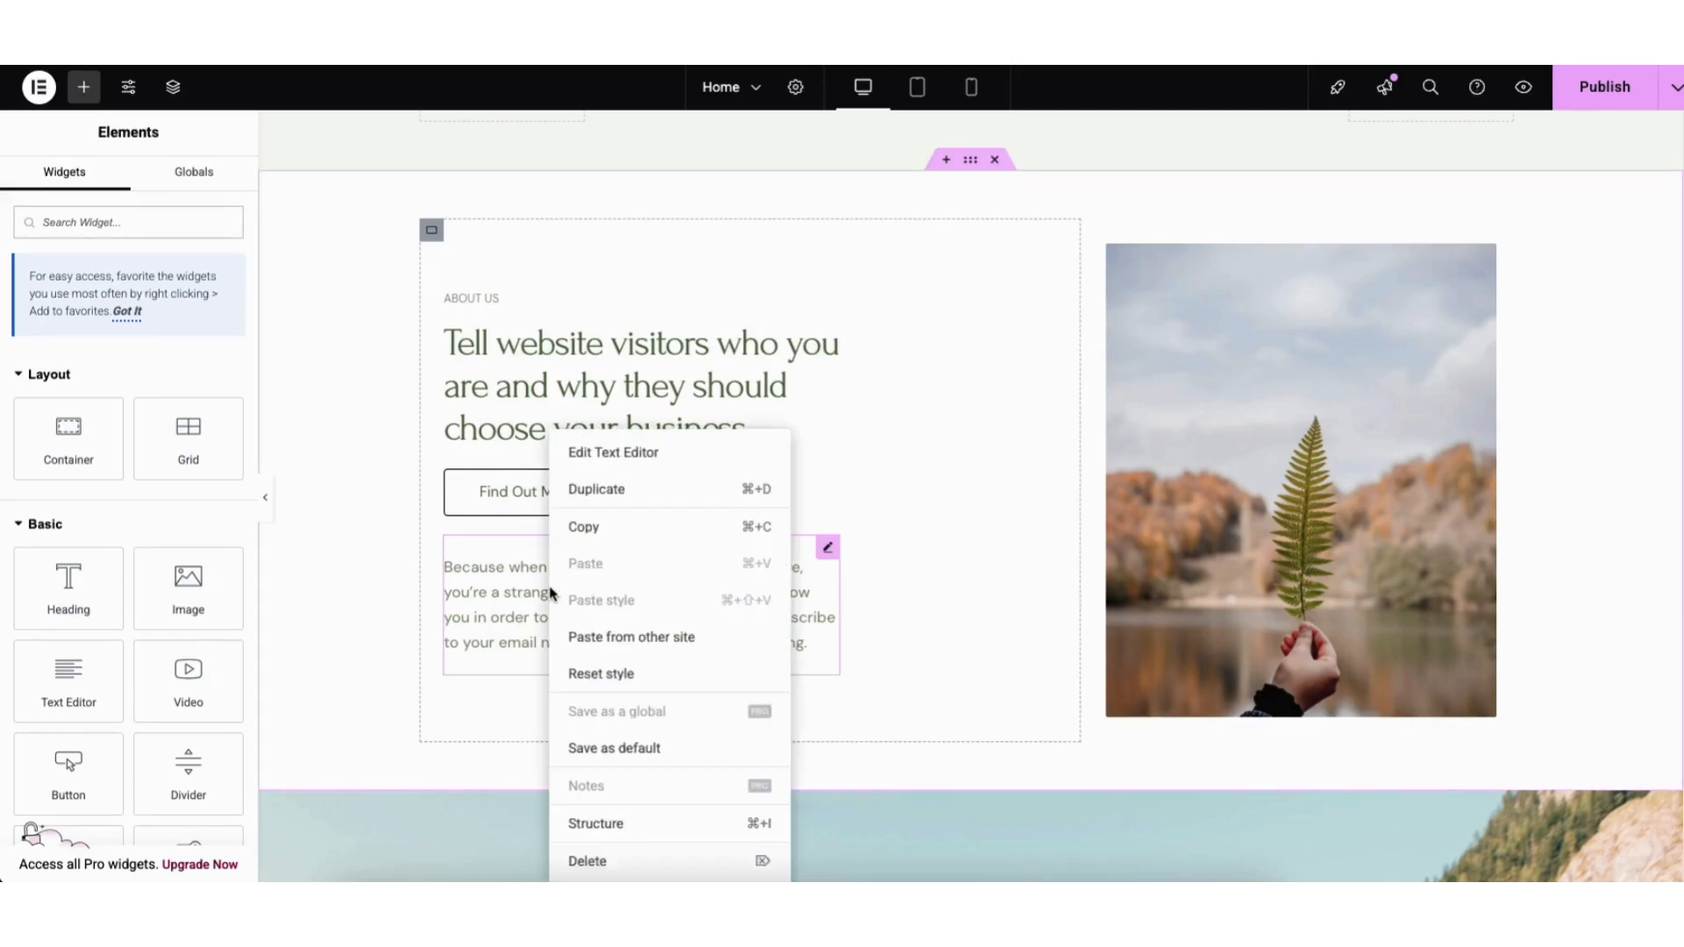
click(606, 494)
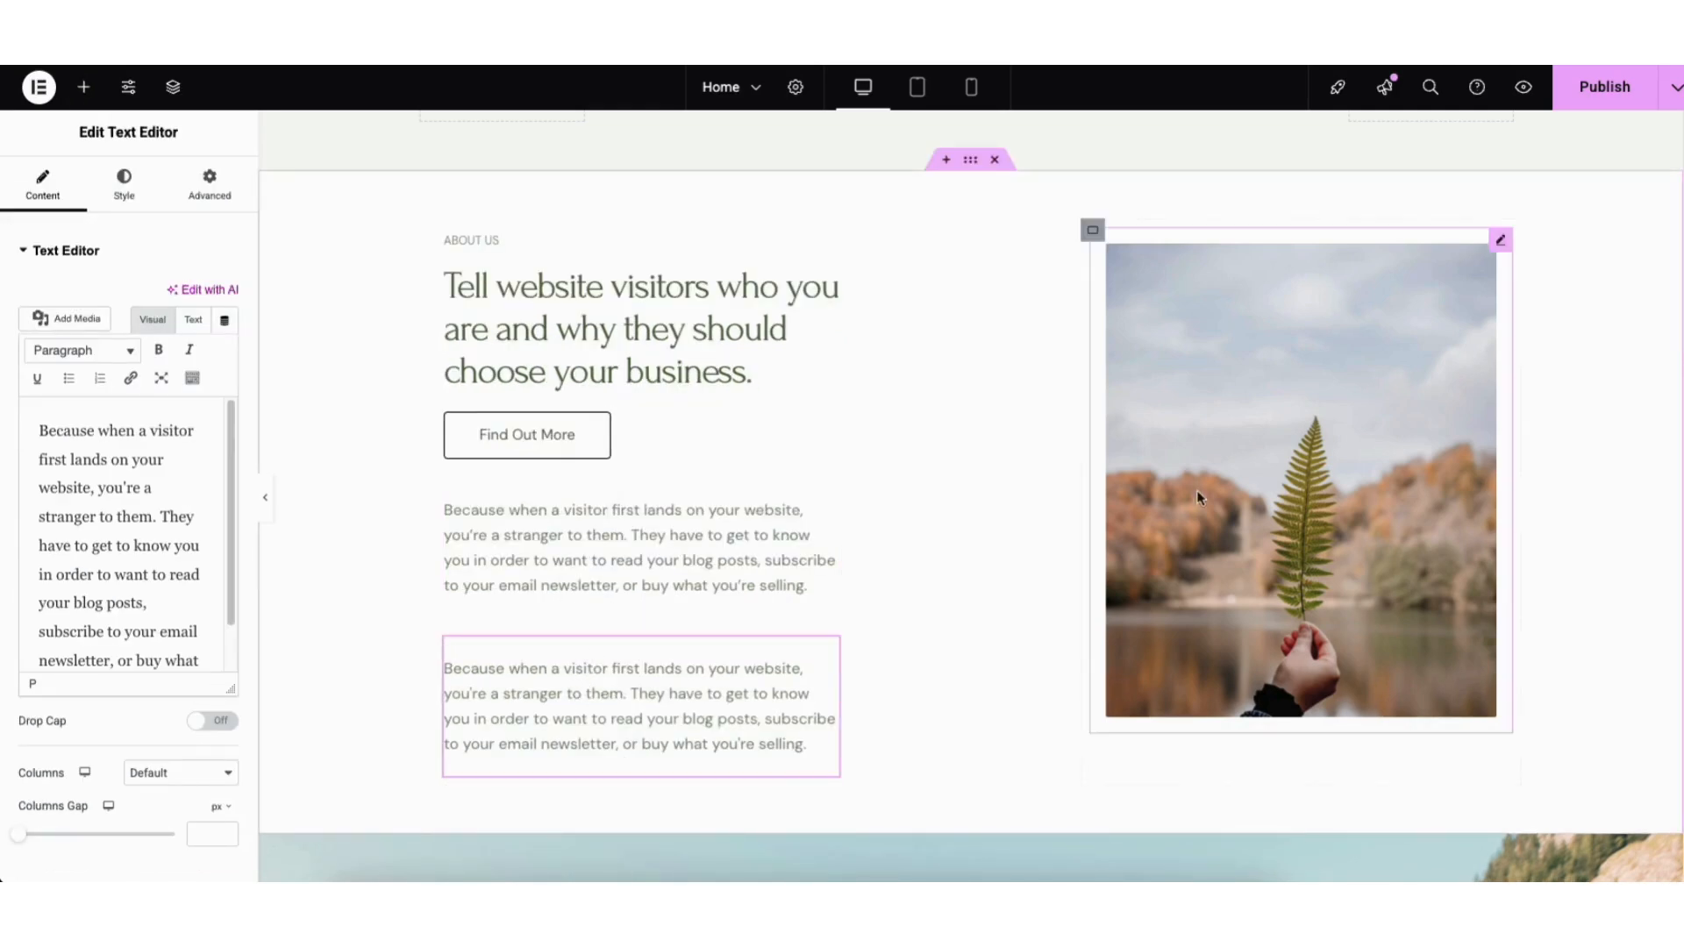
Choose the leaf image from the media library again for the About Us section's image
click(1230, 426)
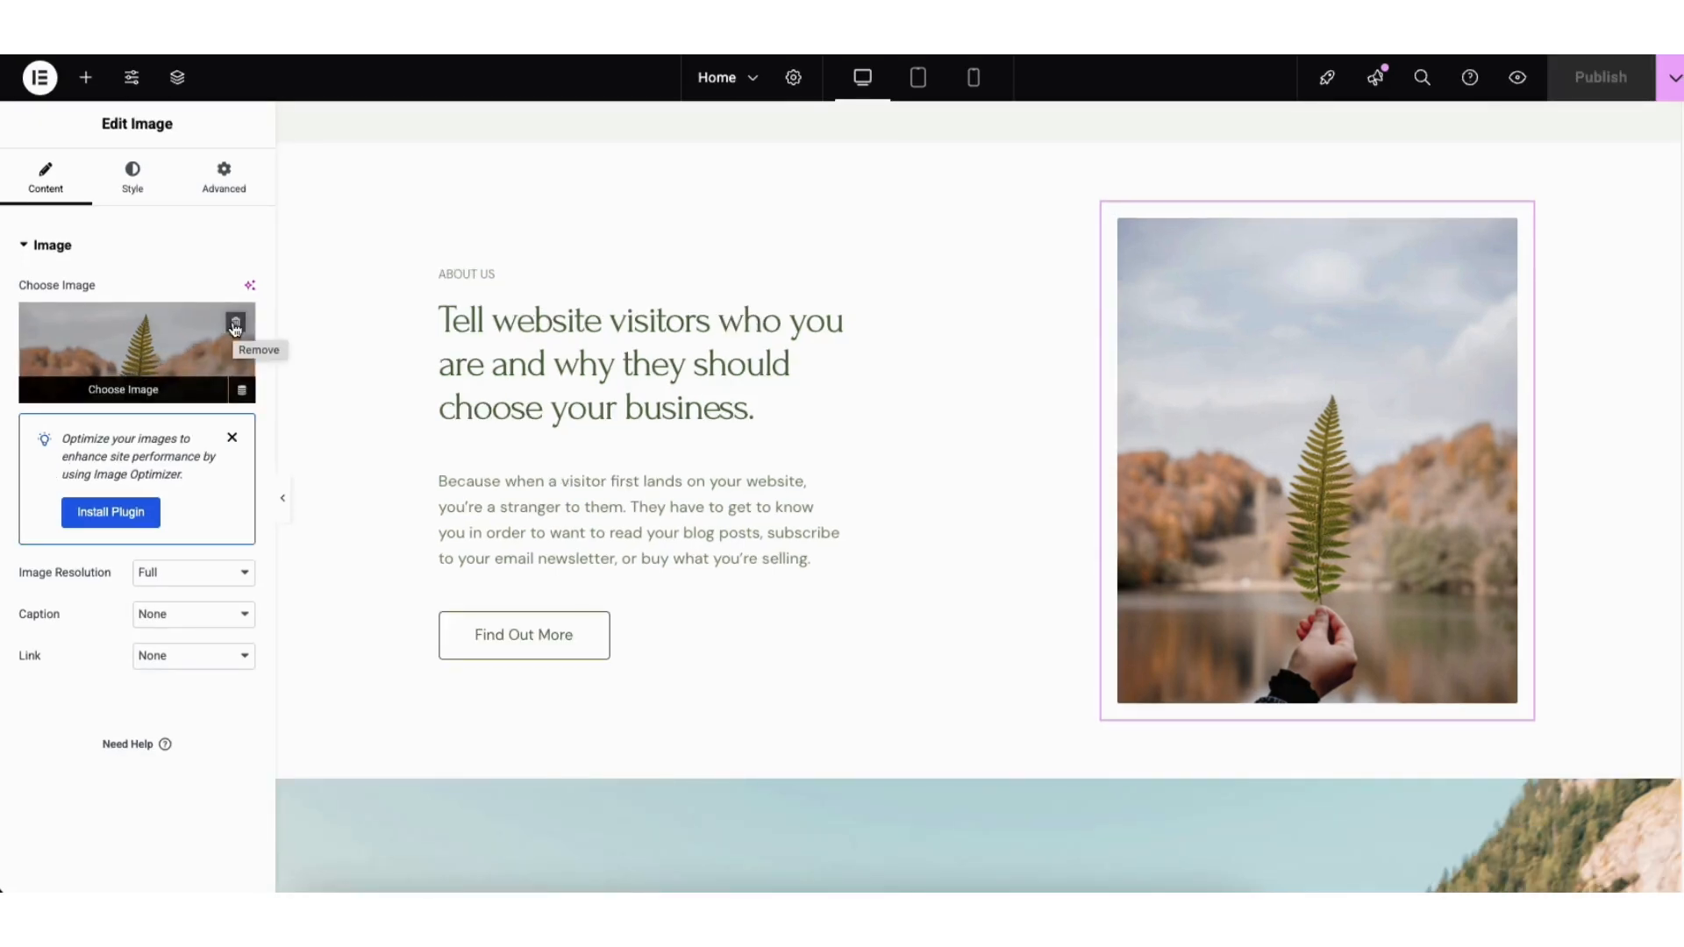
click(107, 389)
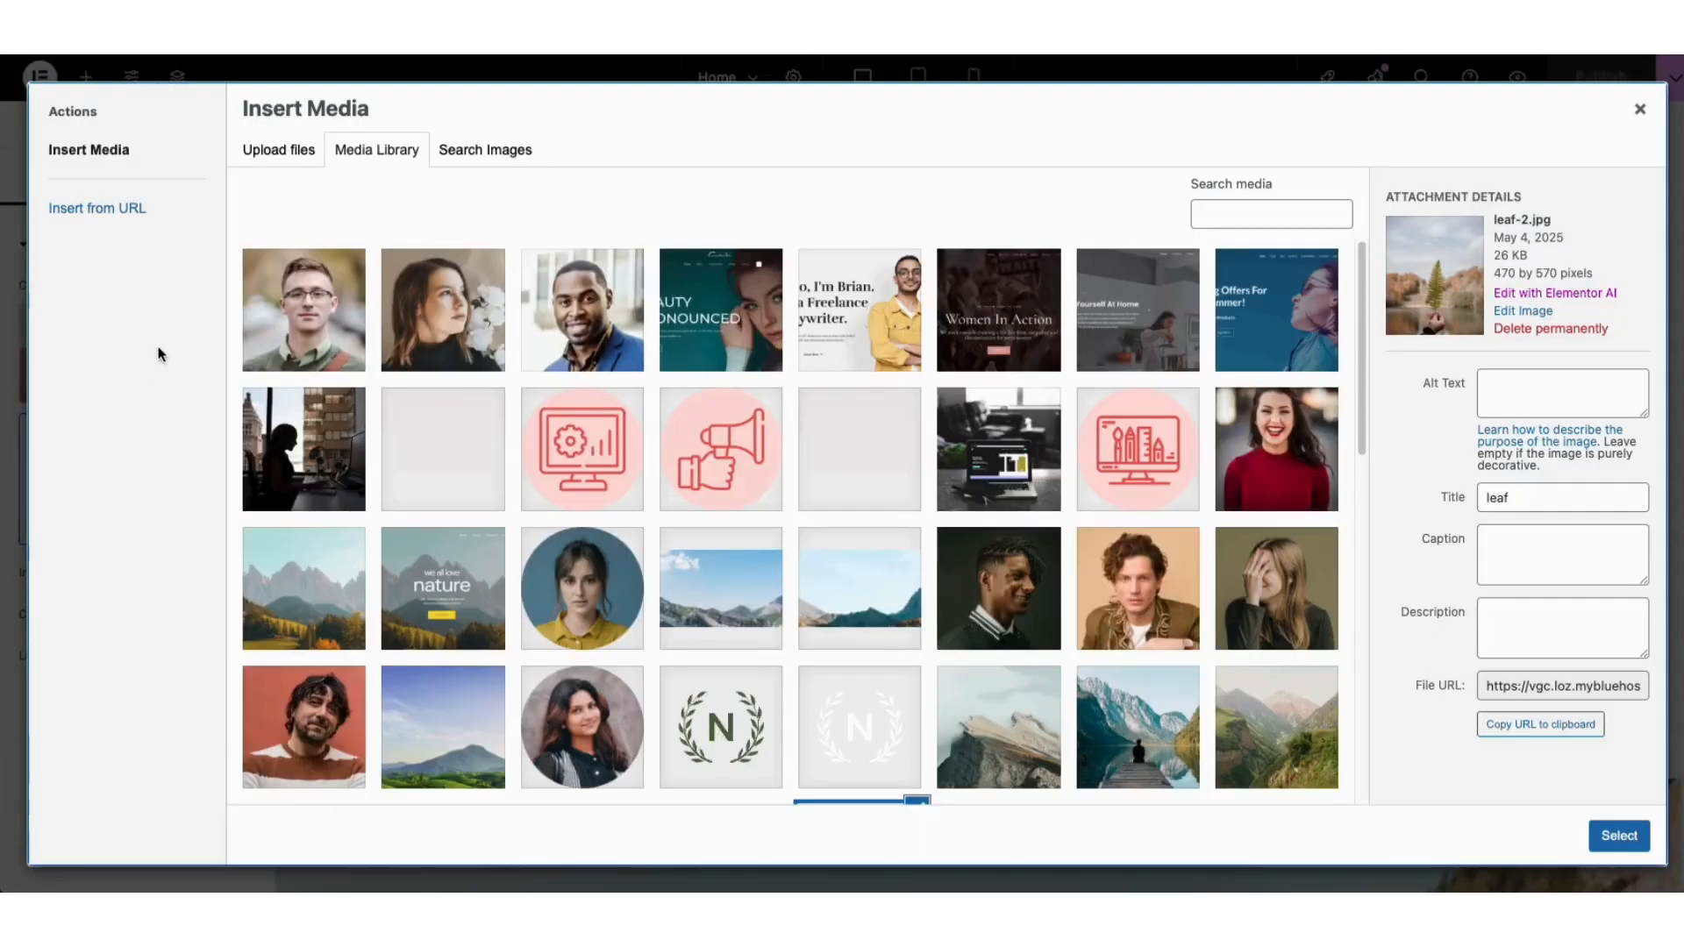
click(256, 155)
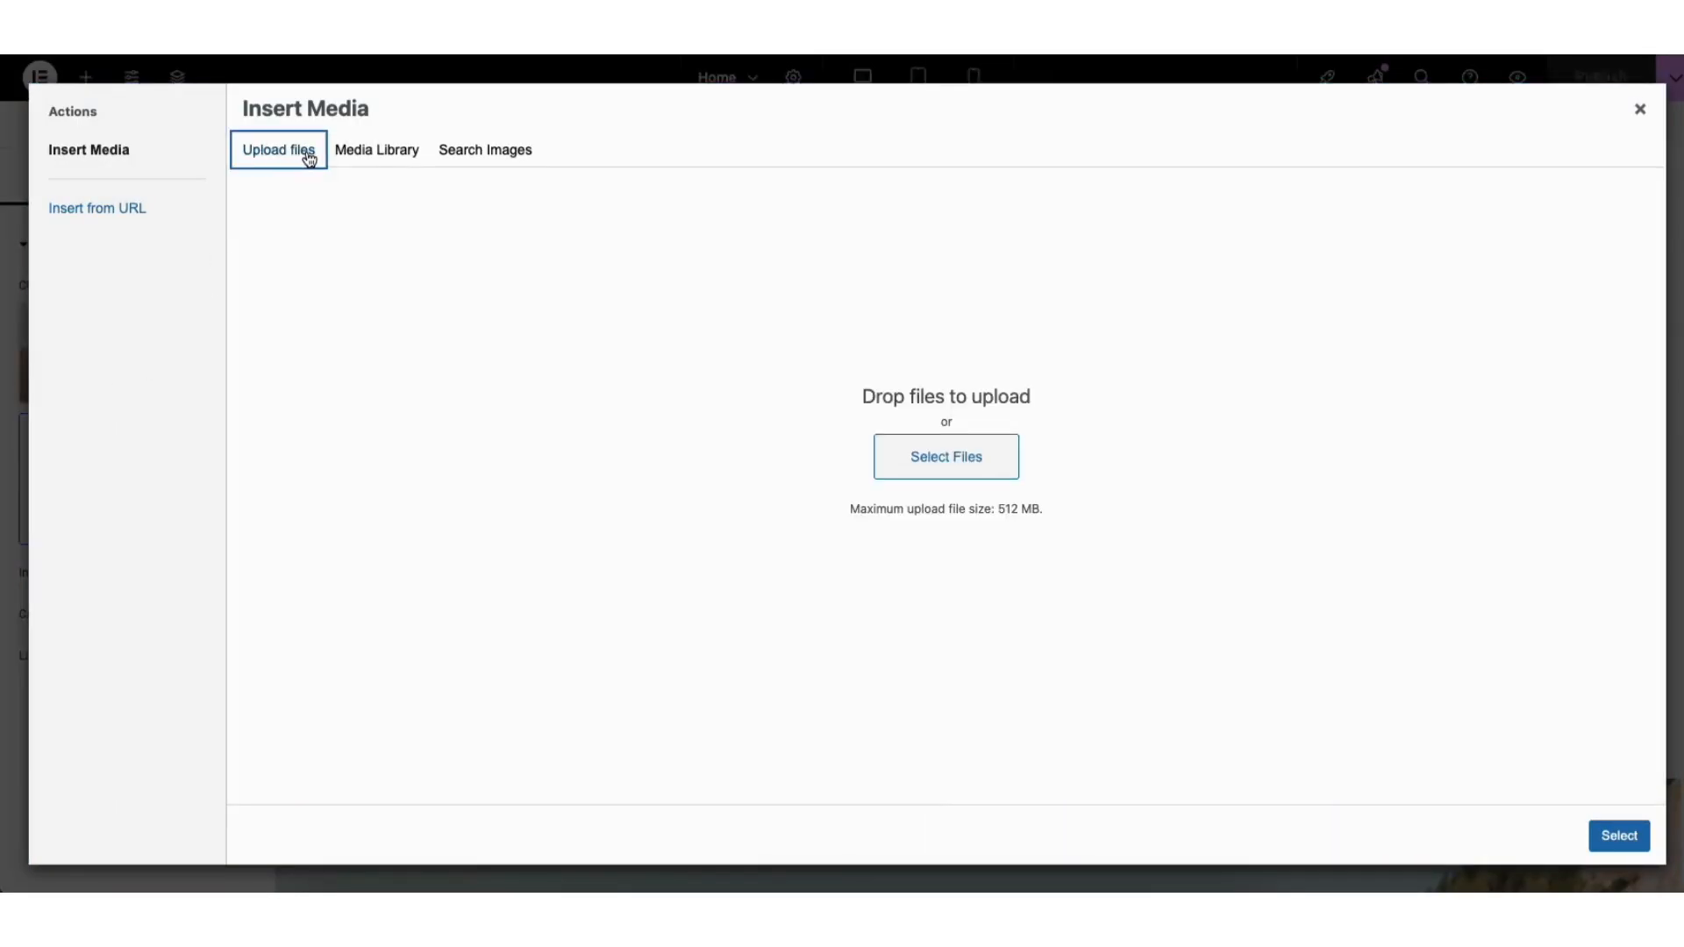
click(356, 159)
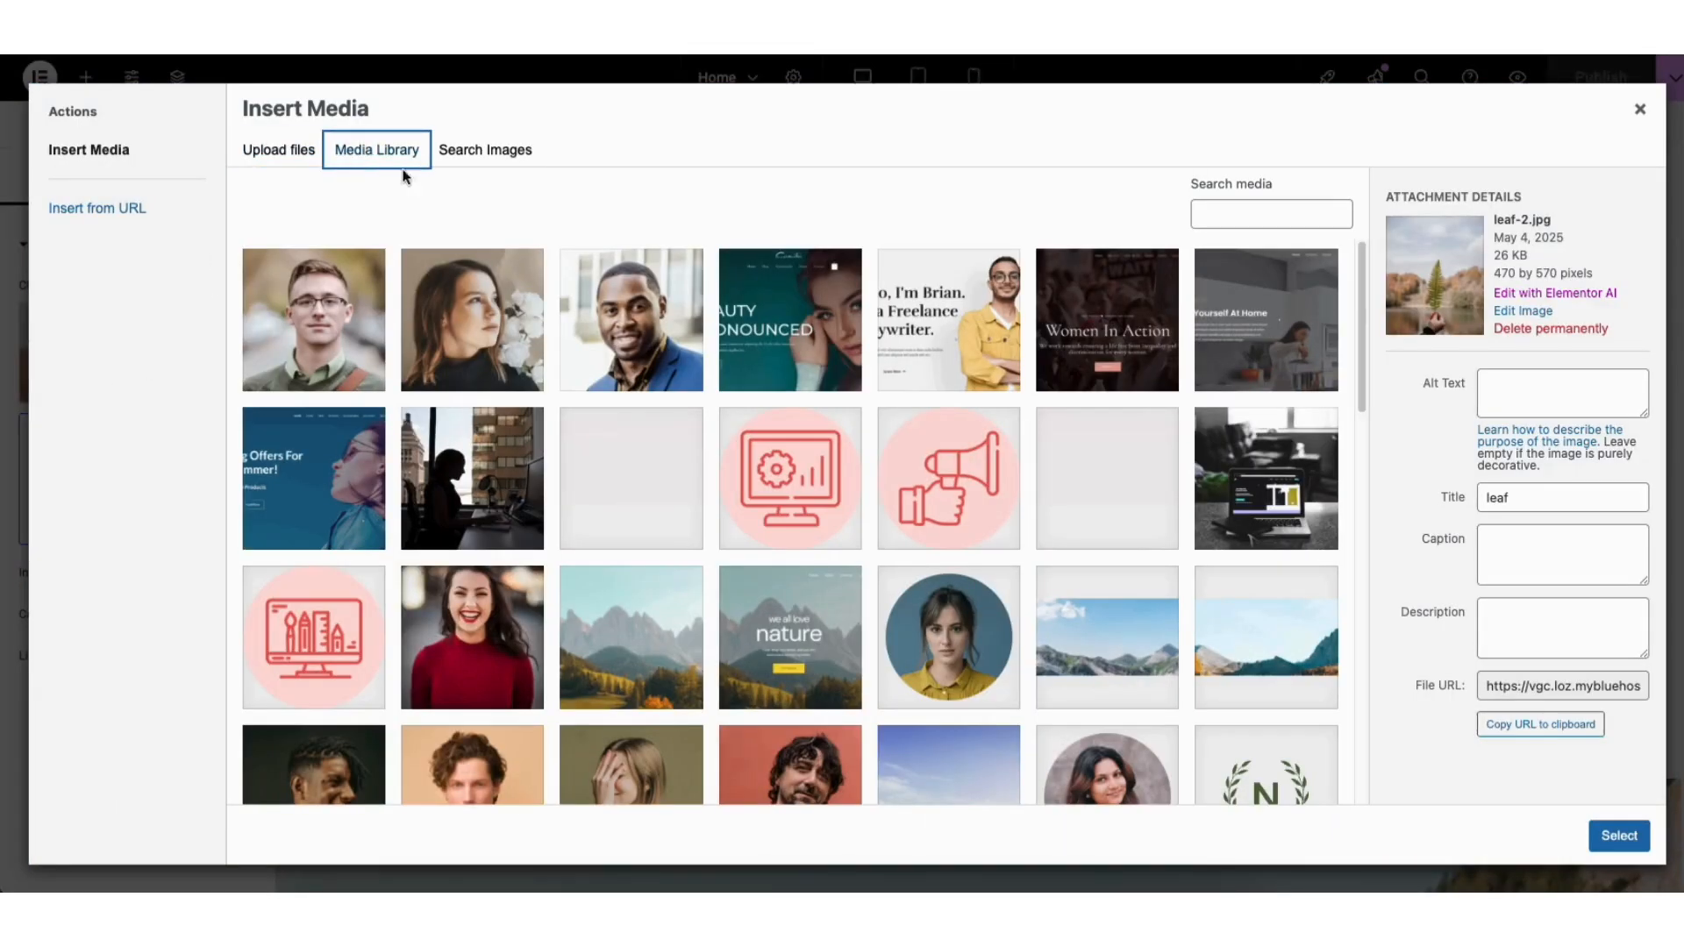
drag(1361, 251, 1353, 325)
scroll(483, 528, down, 5)
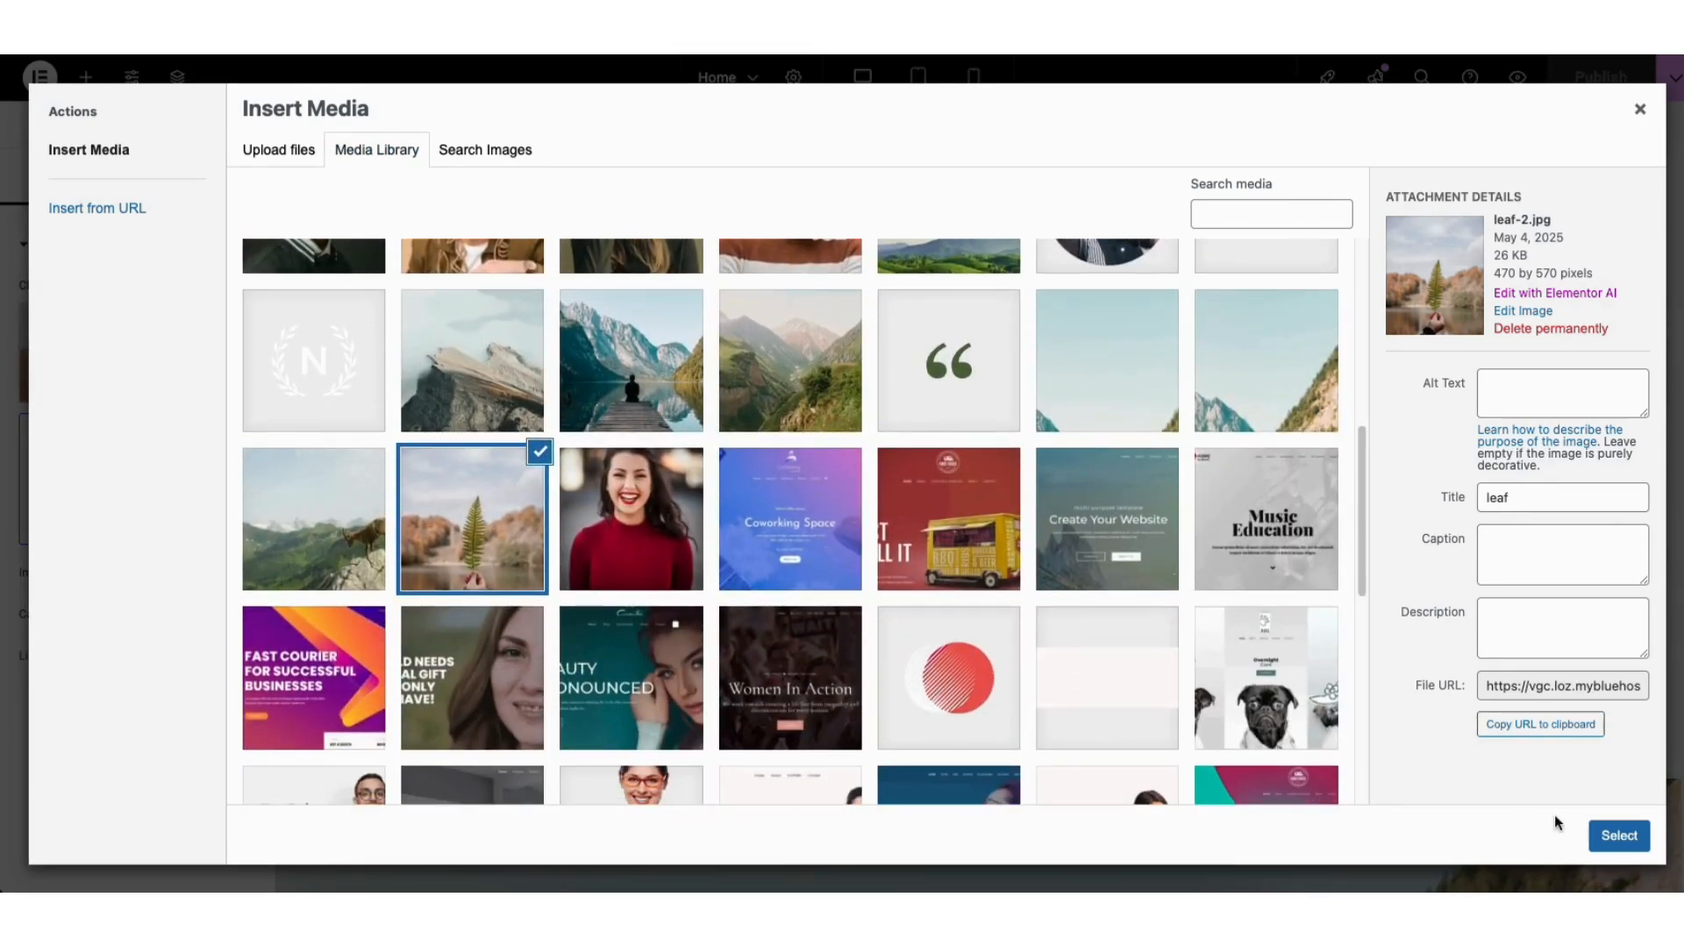
click(1619, 835)
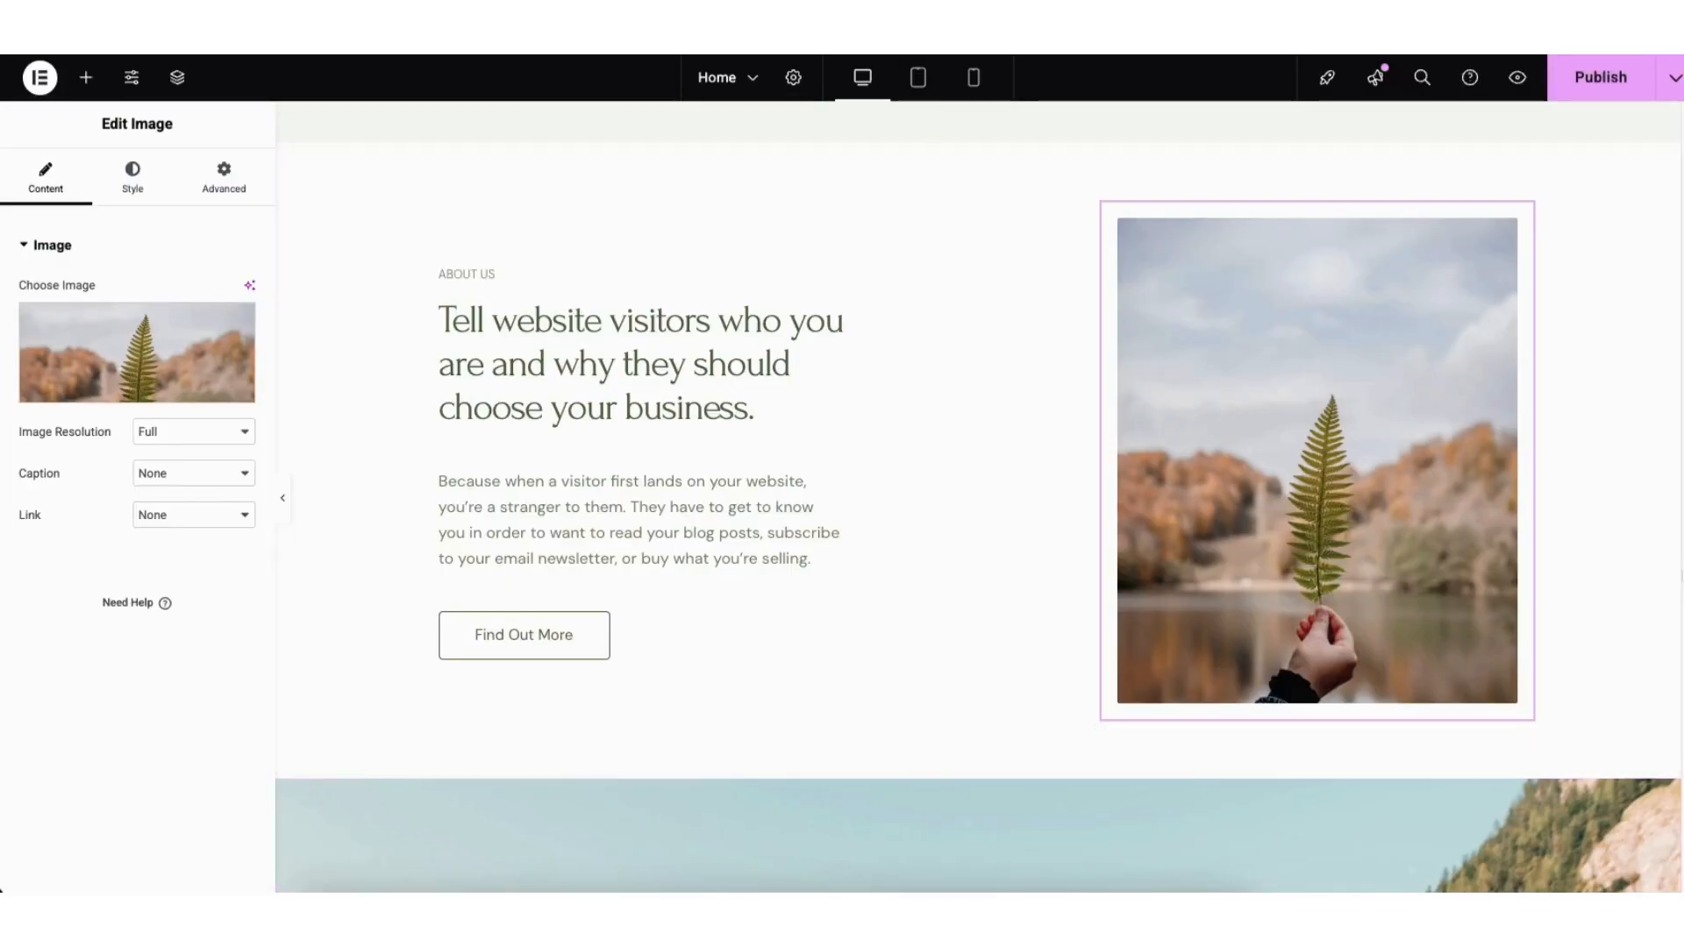
Import the Starter Templates block with three plant-photo cards, Feature One to Feature Three, into the empty area at the page's end
scroll(1449, 752, down, 8)
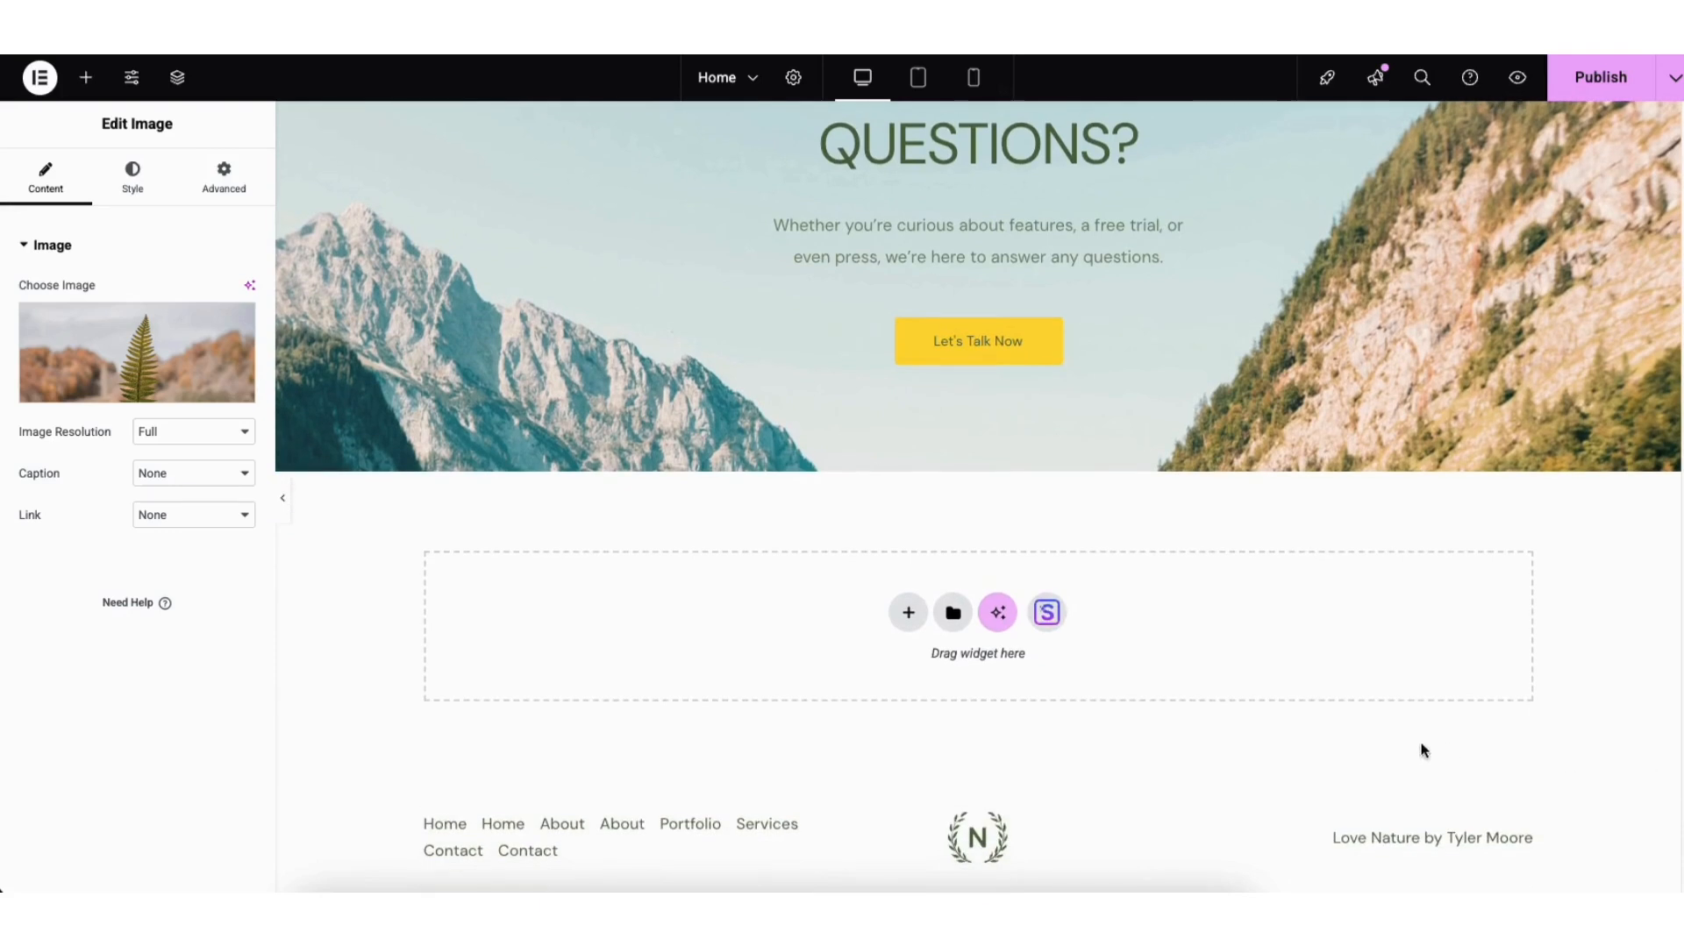
click(1050, 618)
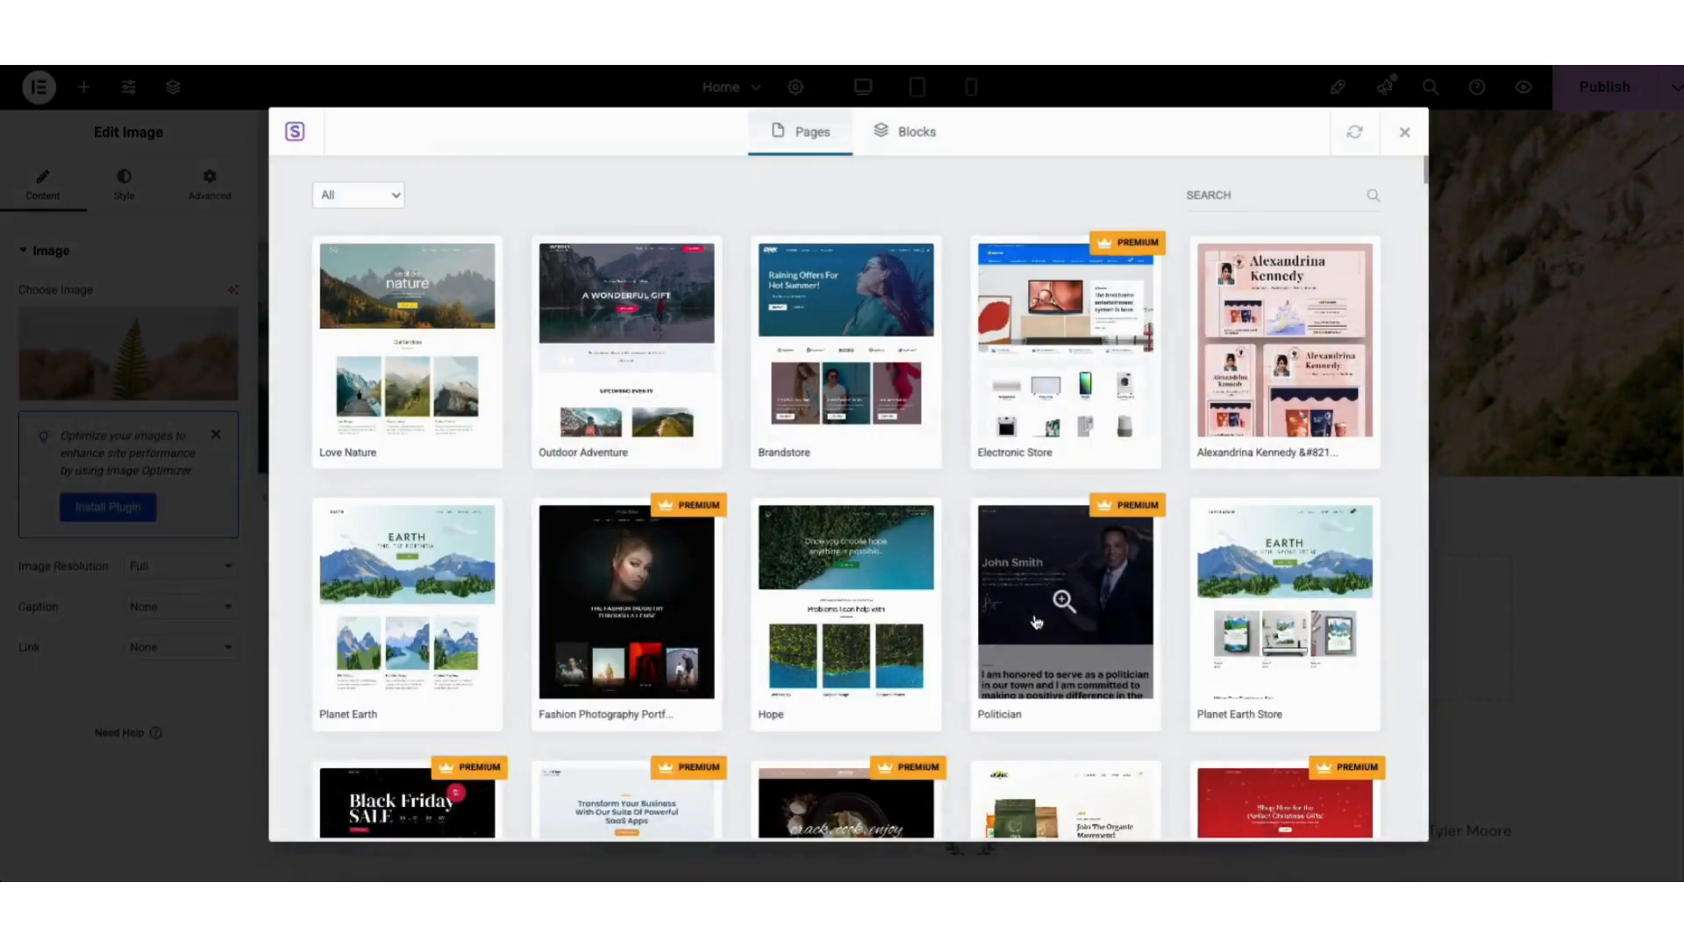
click(910, 140)
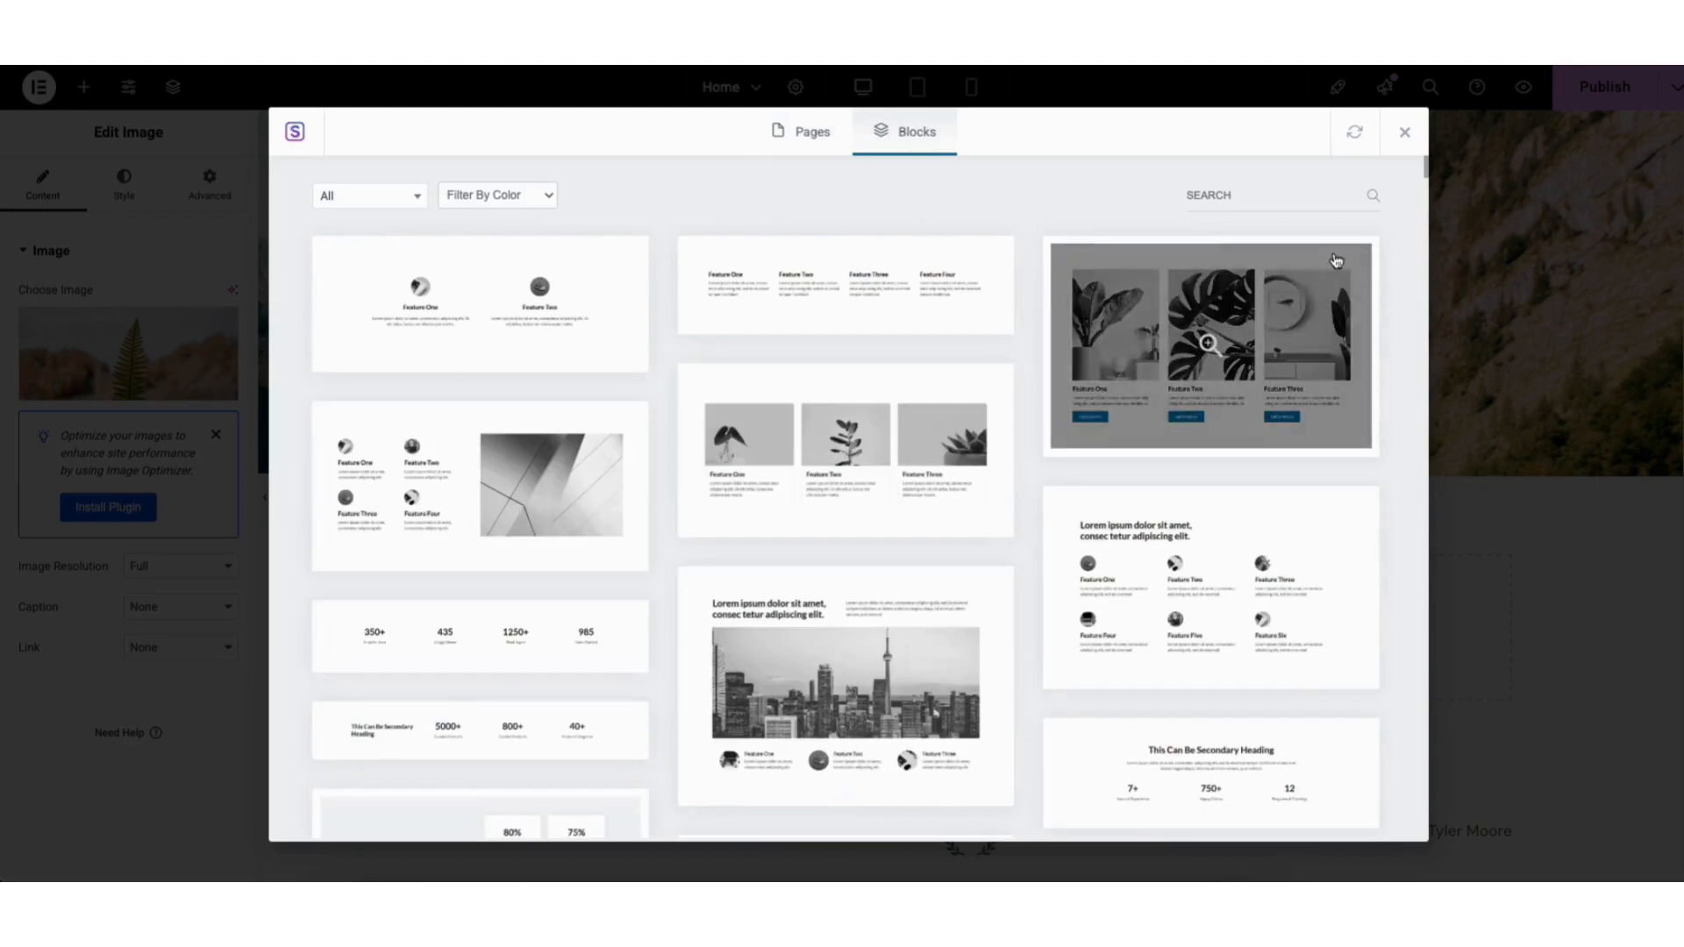
mouse_move(1426, 167)
mouse_down()
mouse_move(1420, 293)
mouse_move(1408, 151)
mouse_up()
click(368, 196)
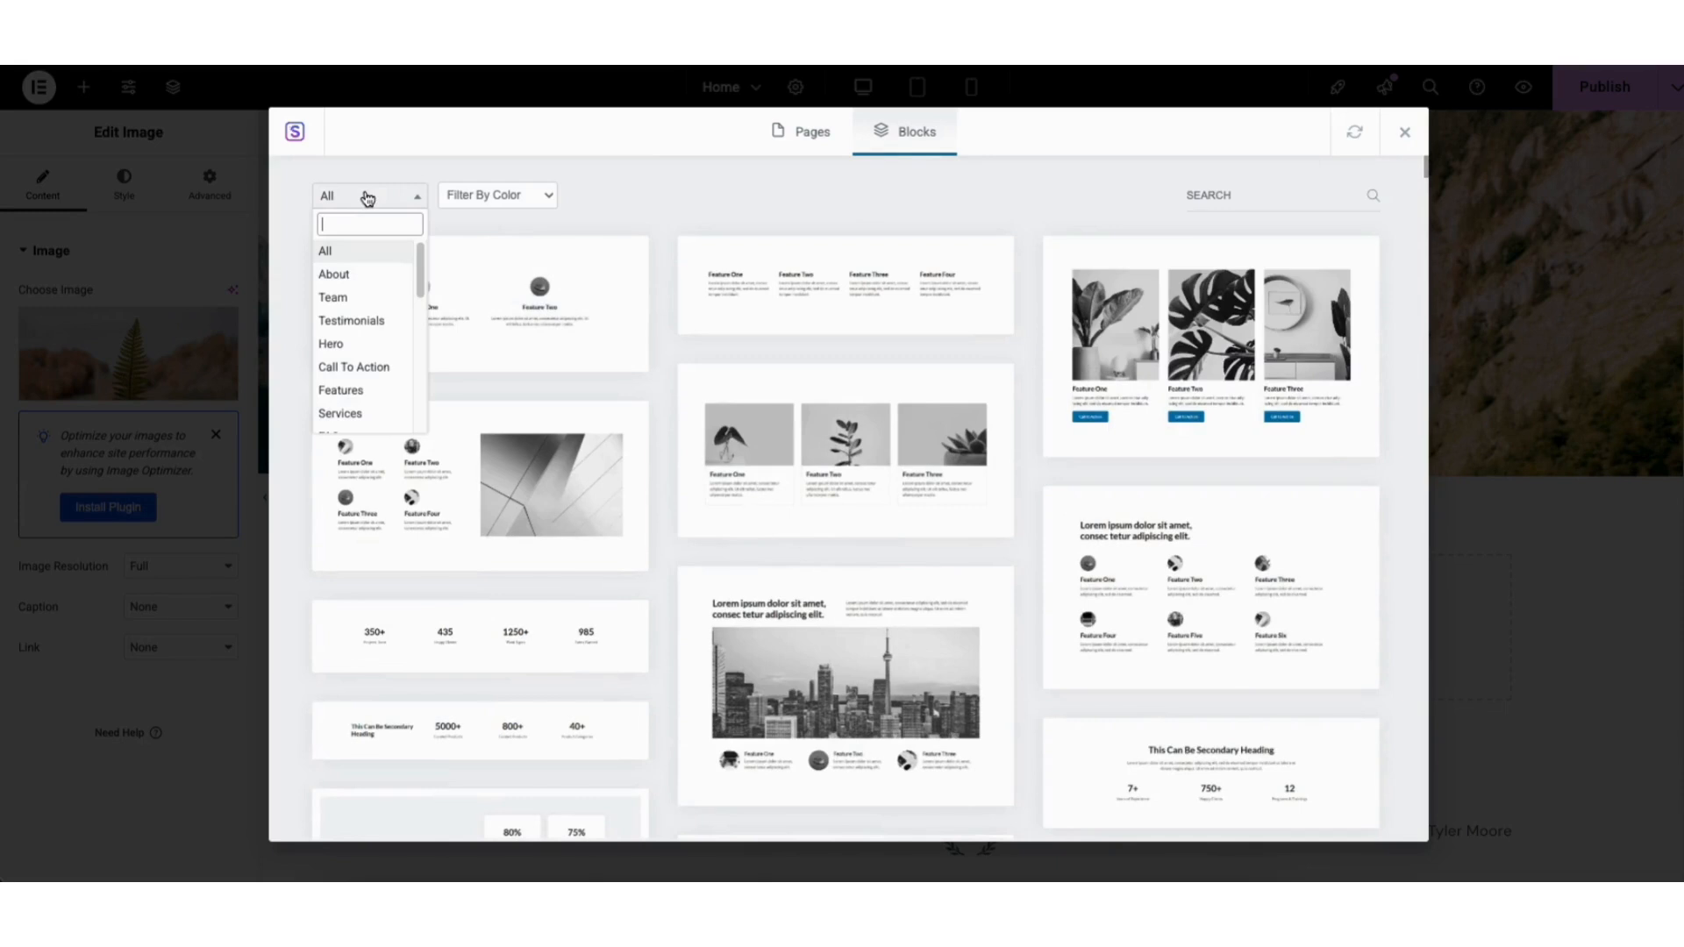
mouse_move(418, 260)
mouse_down()
mouse_move(434, 397)
mouse_move(425, 233)
mouse_up()
click(691, 200)
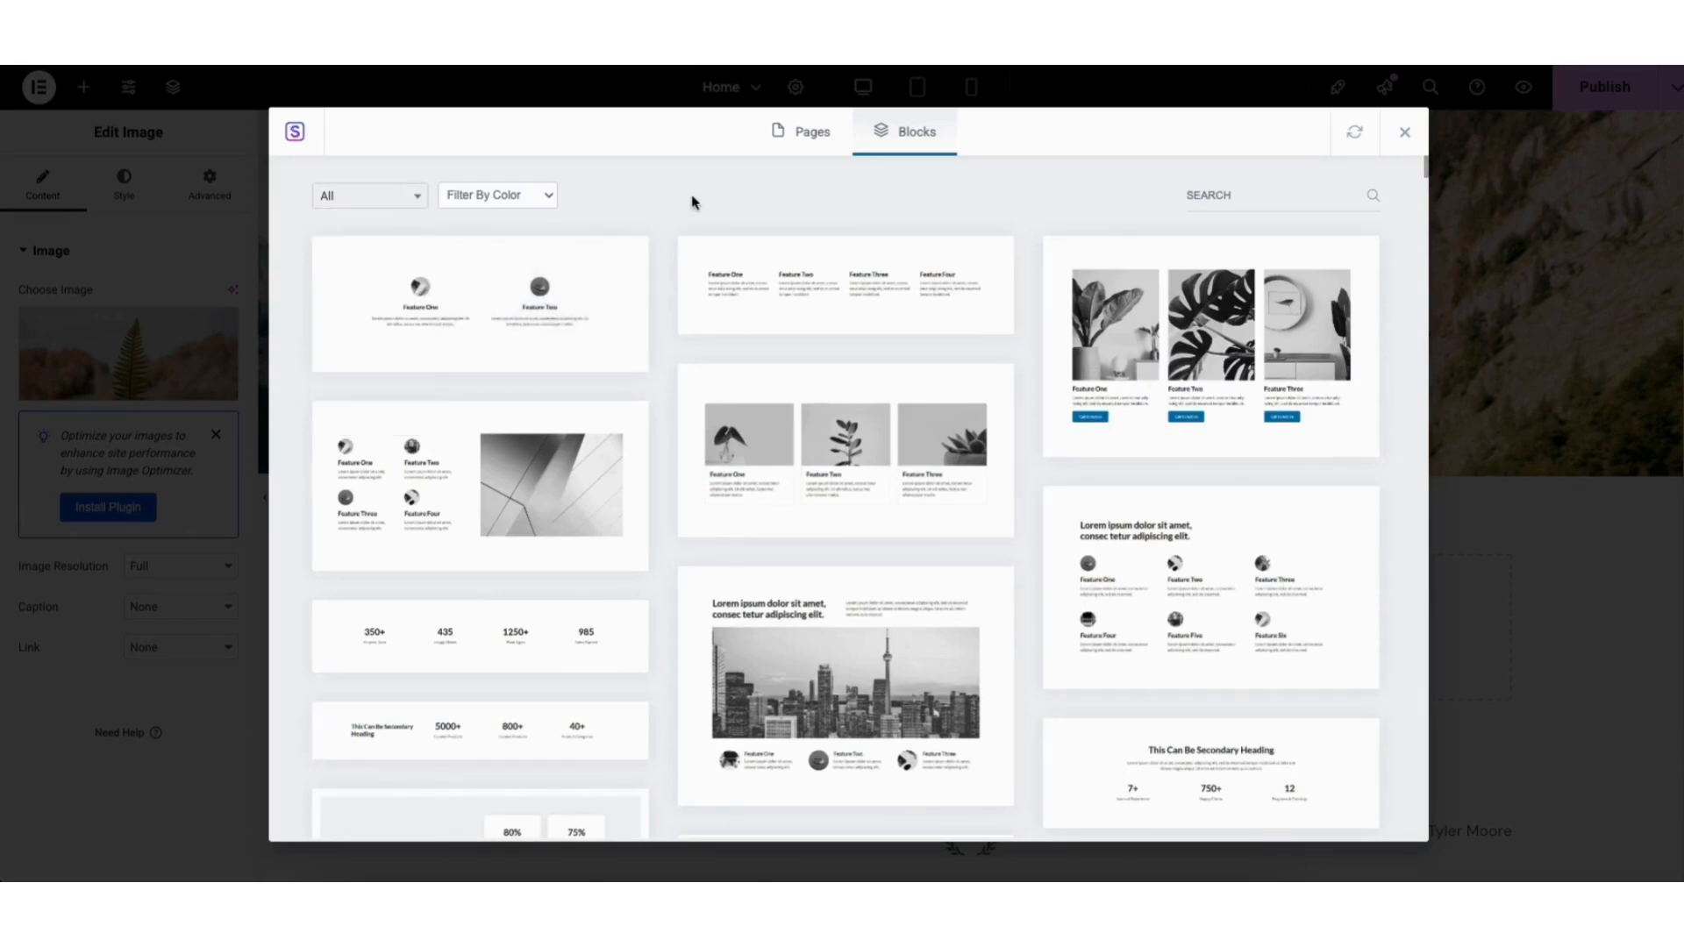
click(776, 460)
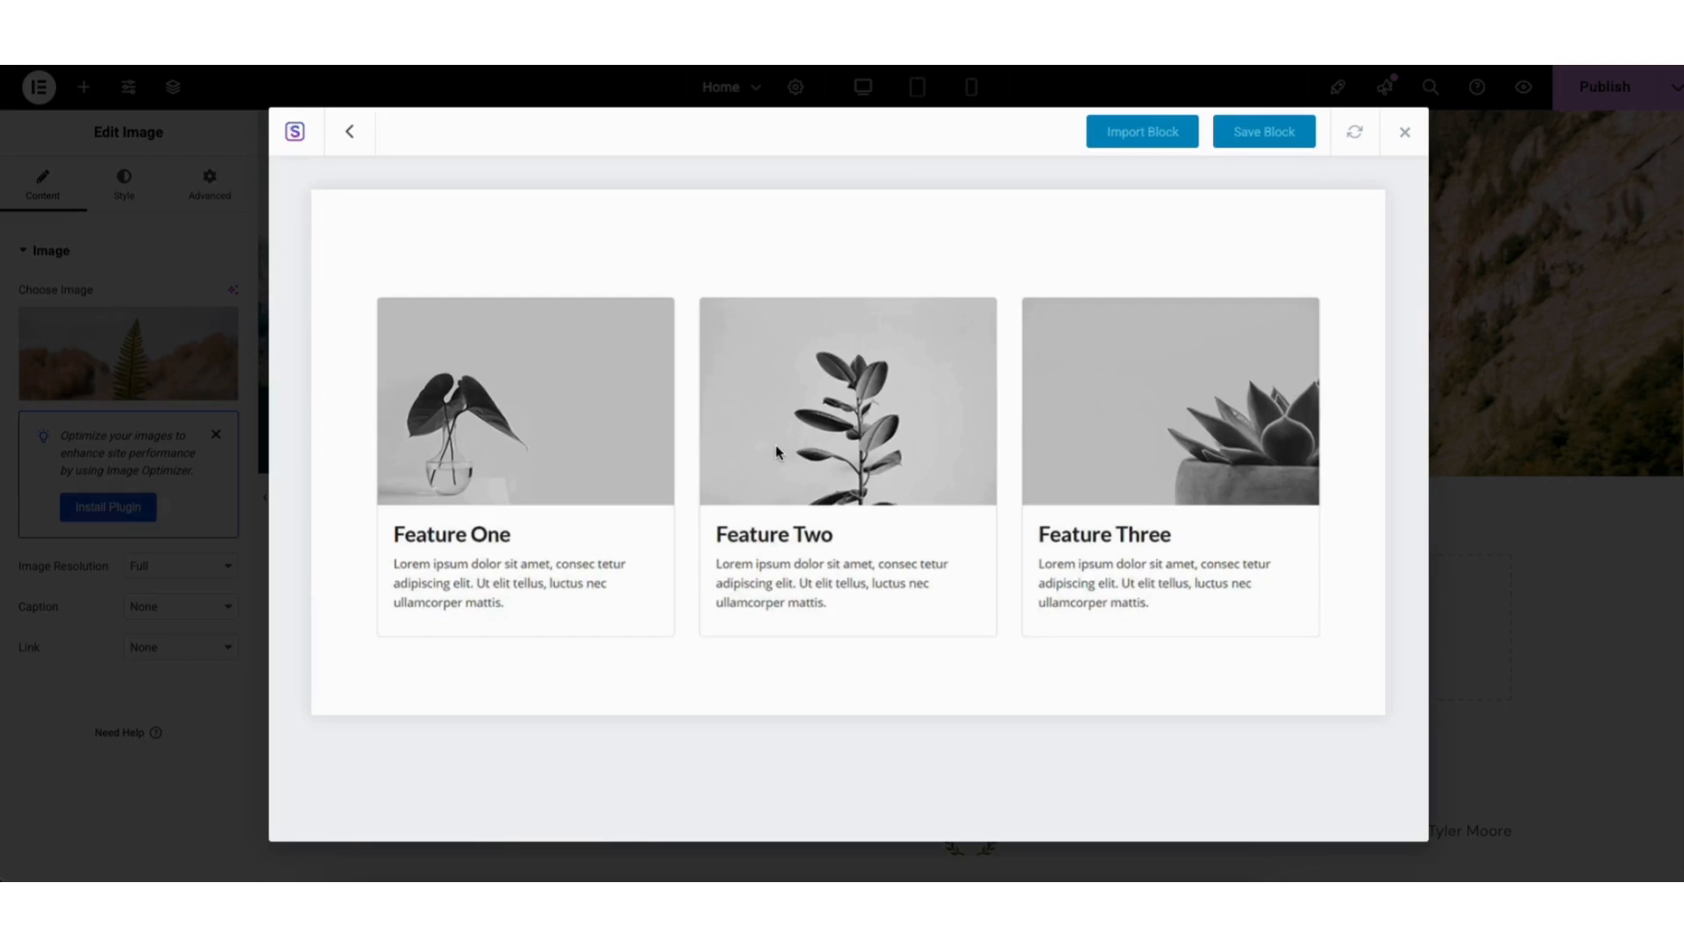
click(1123, 136)
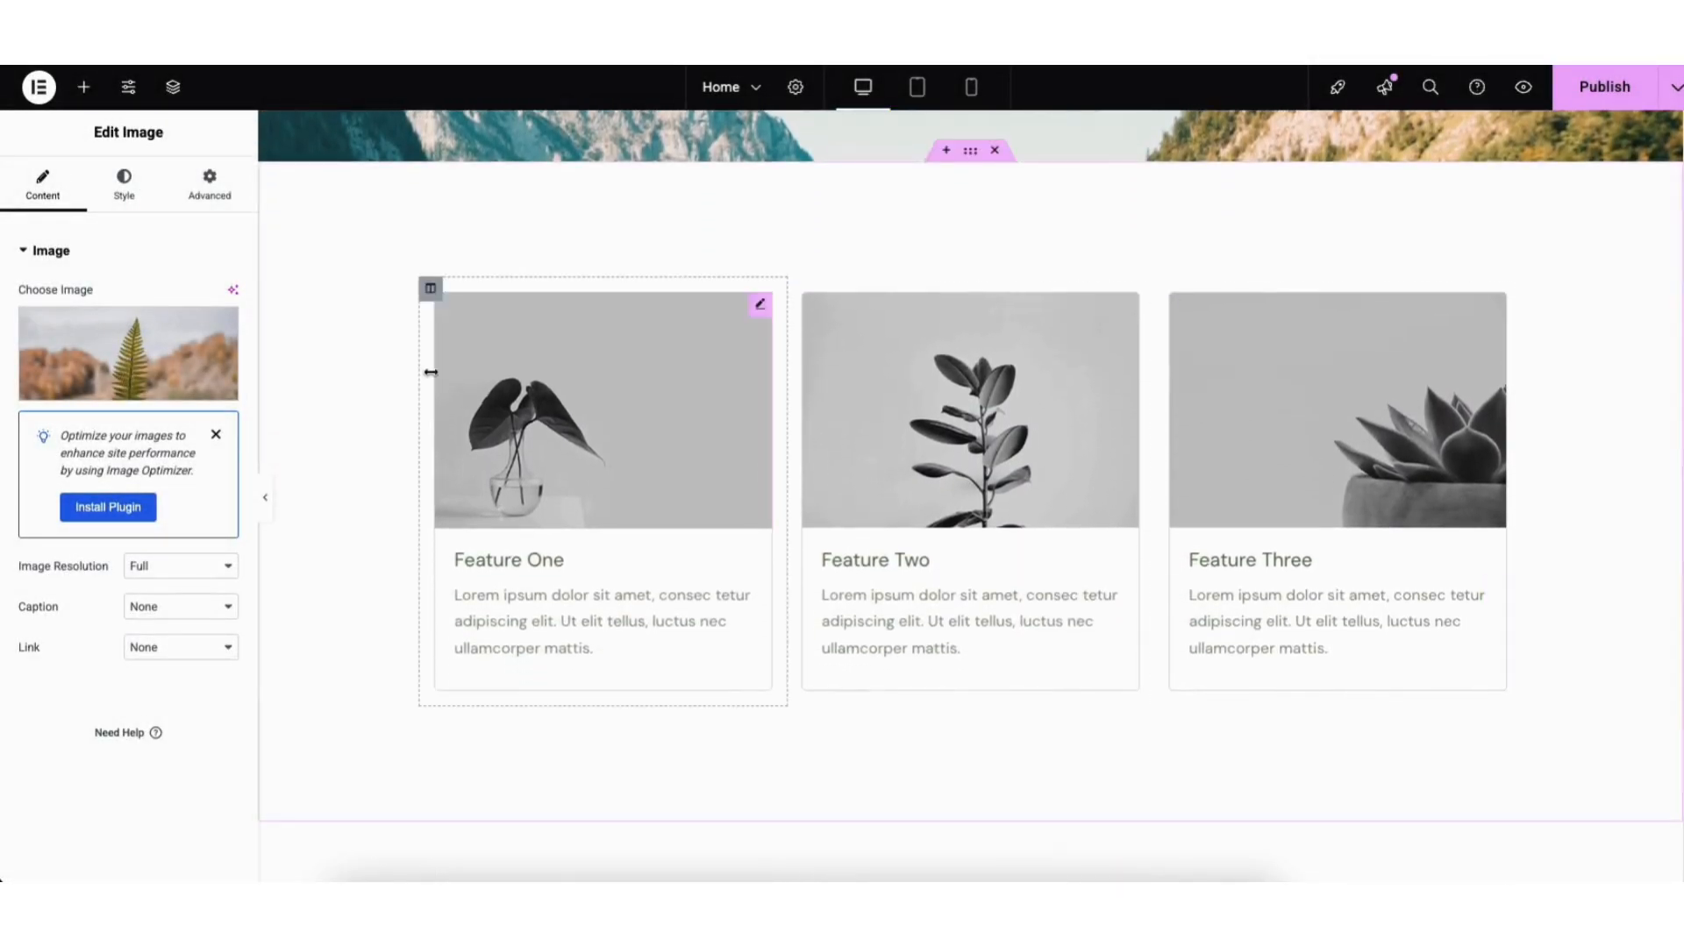
Review the layout and background style settings of the imported features section, including the background color picker
right_click(356, 228)
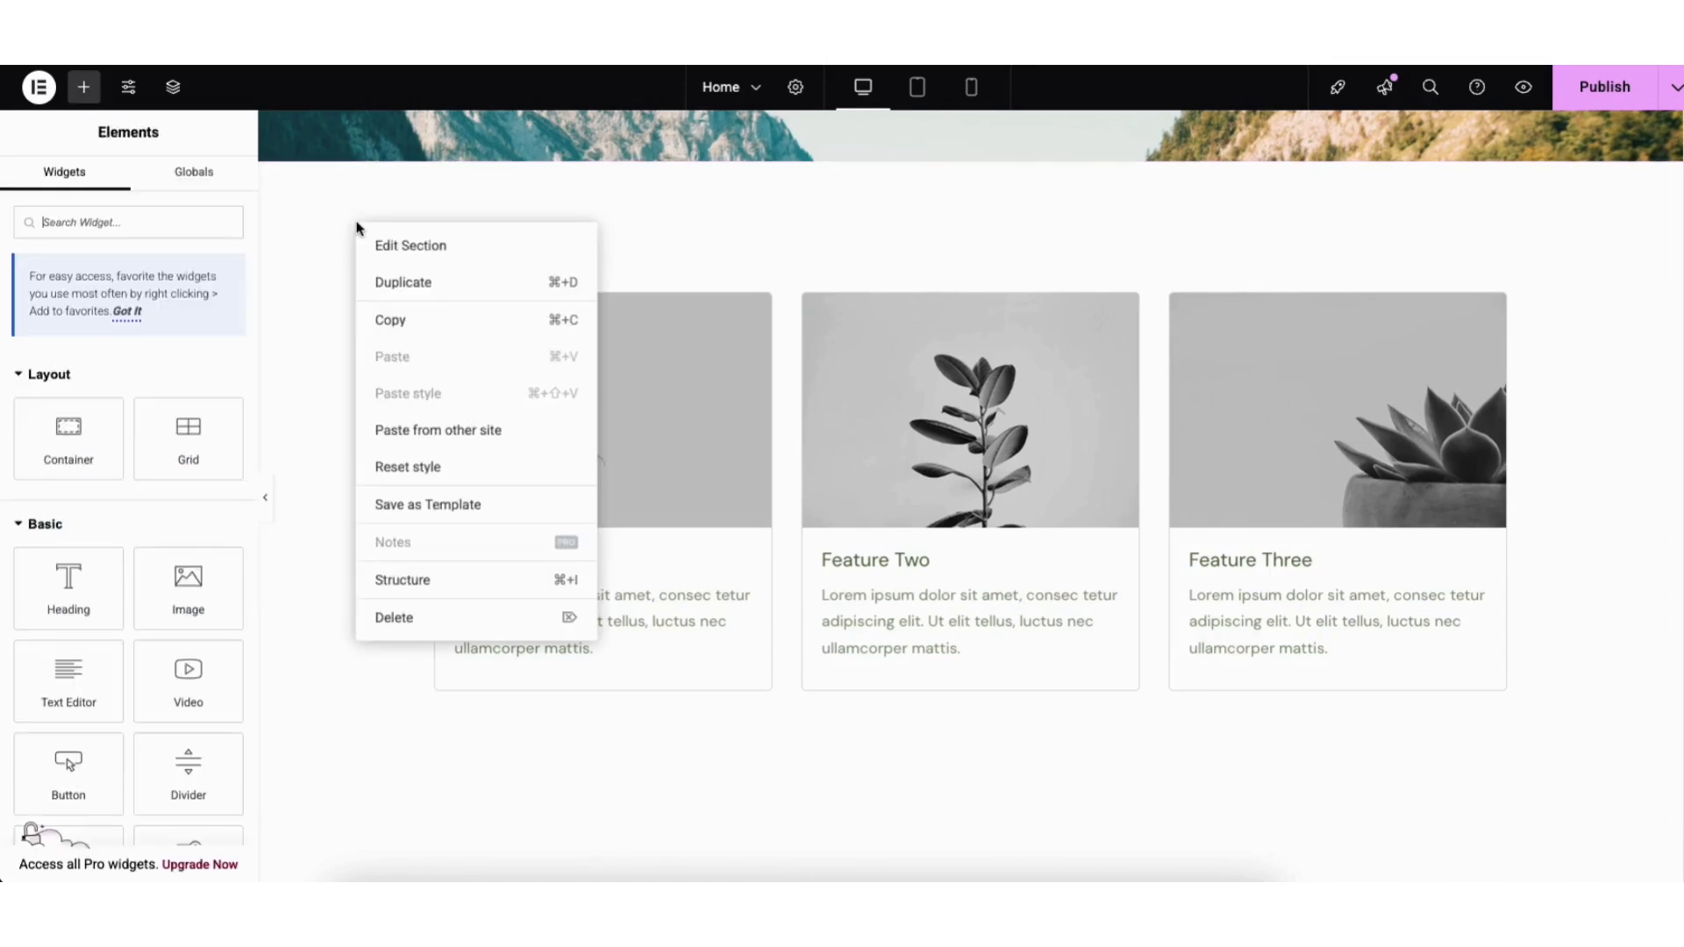
click(394, 246)
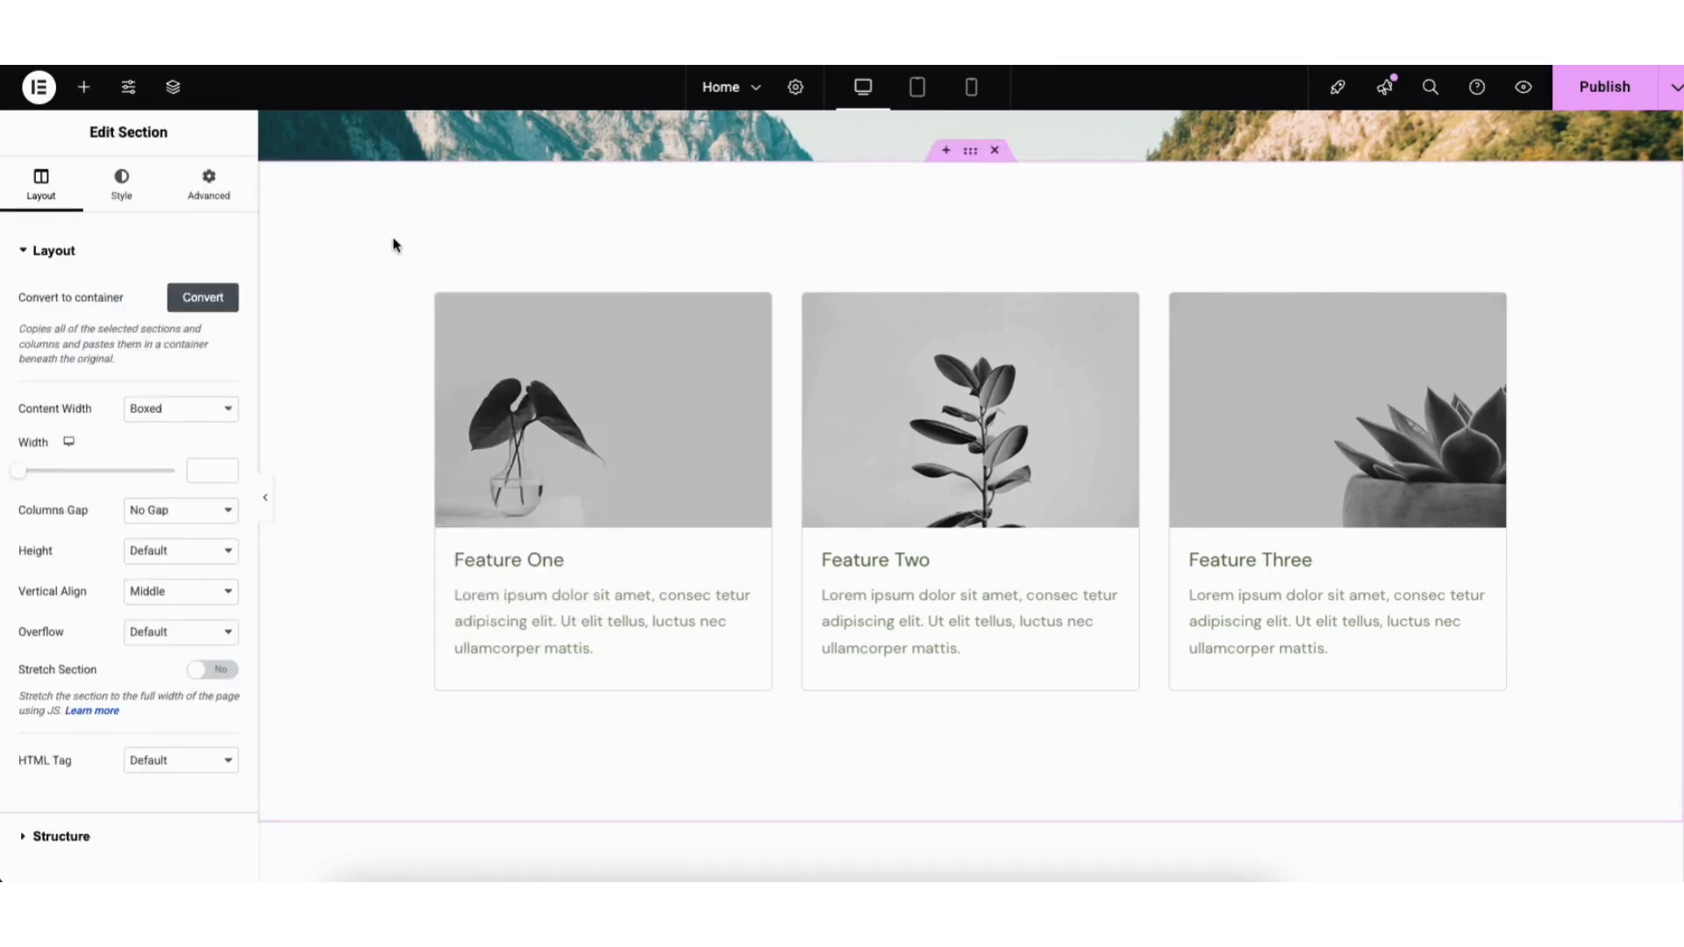
click(125, 182)
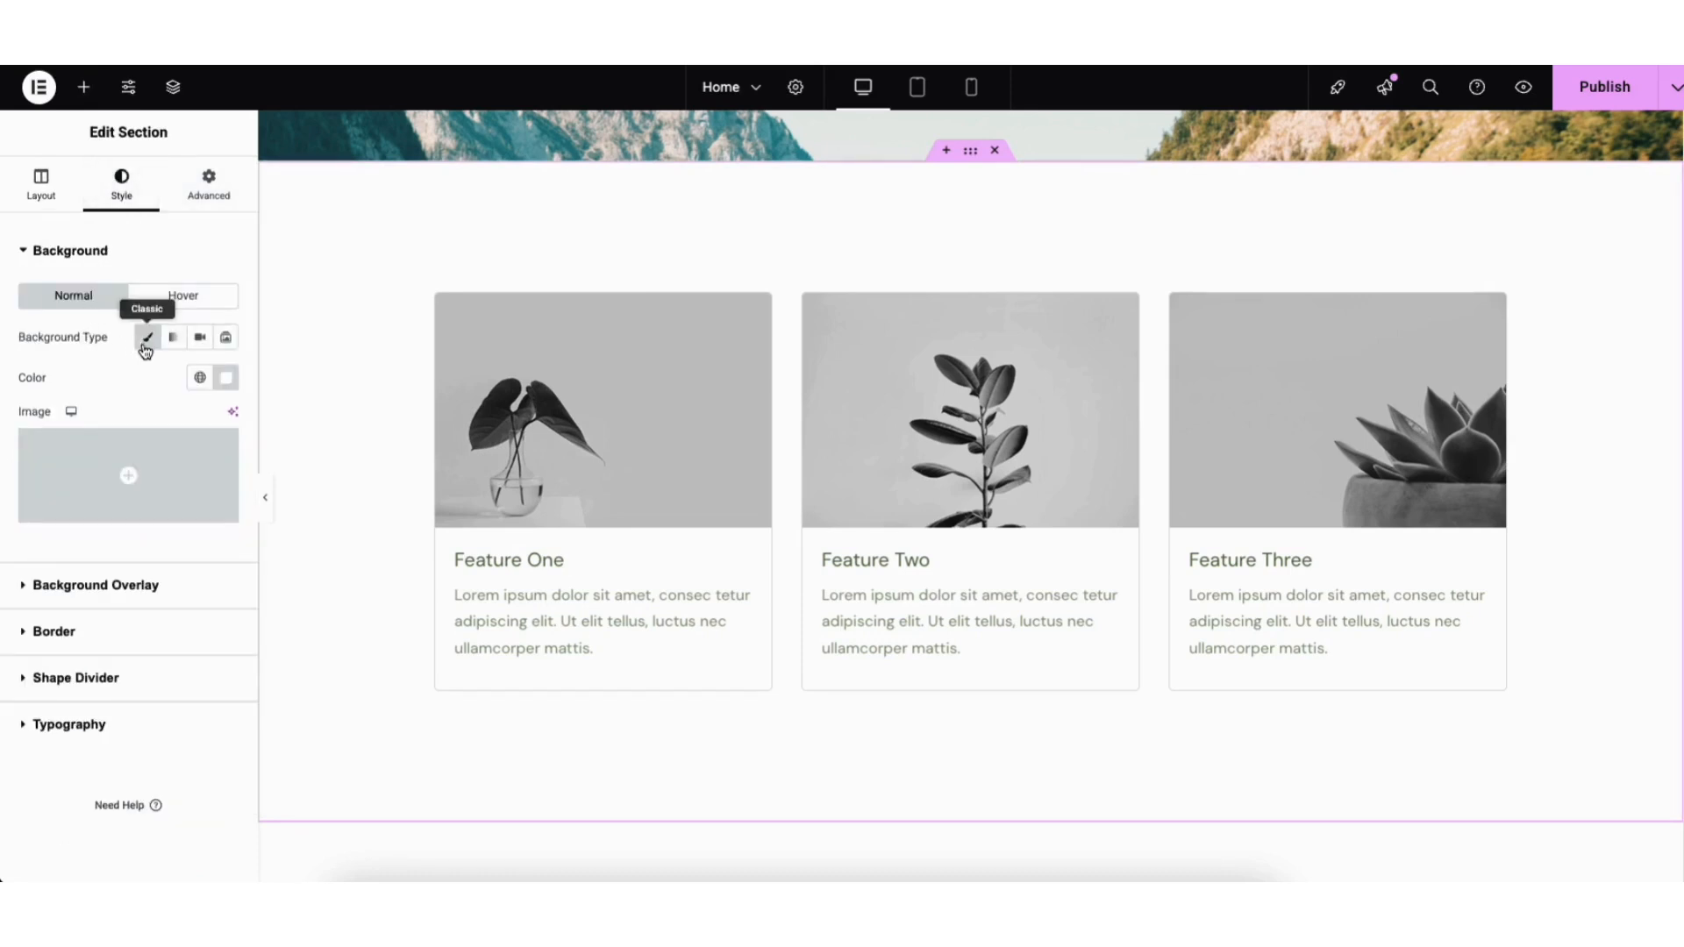
click(226, 377)
click(339, 461)
drag(339, 461, 115, 454)
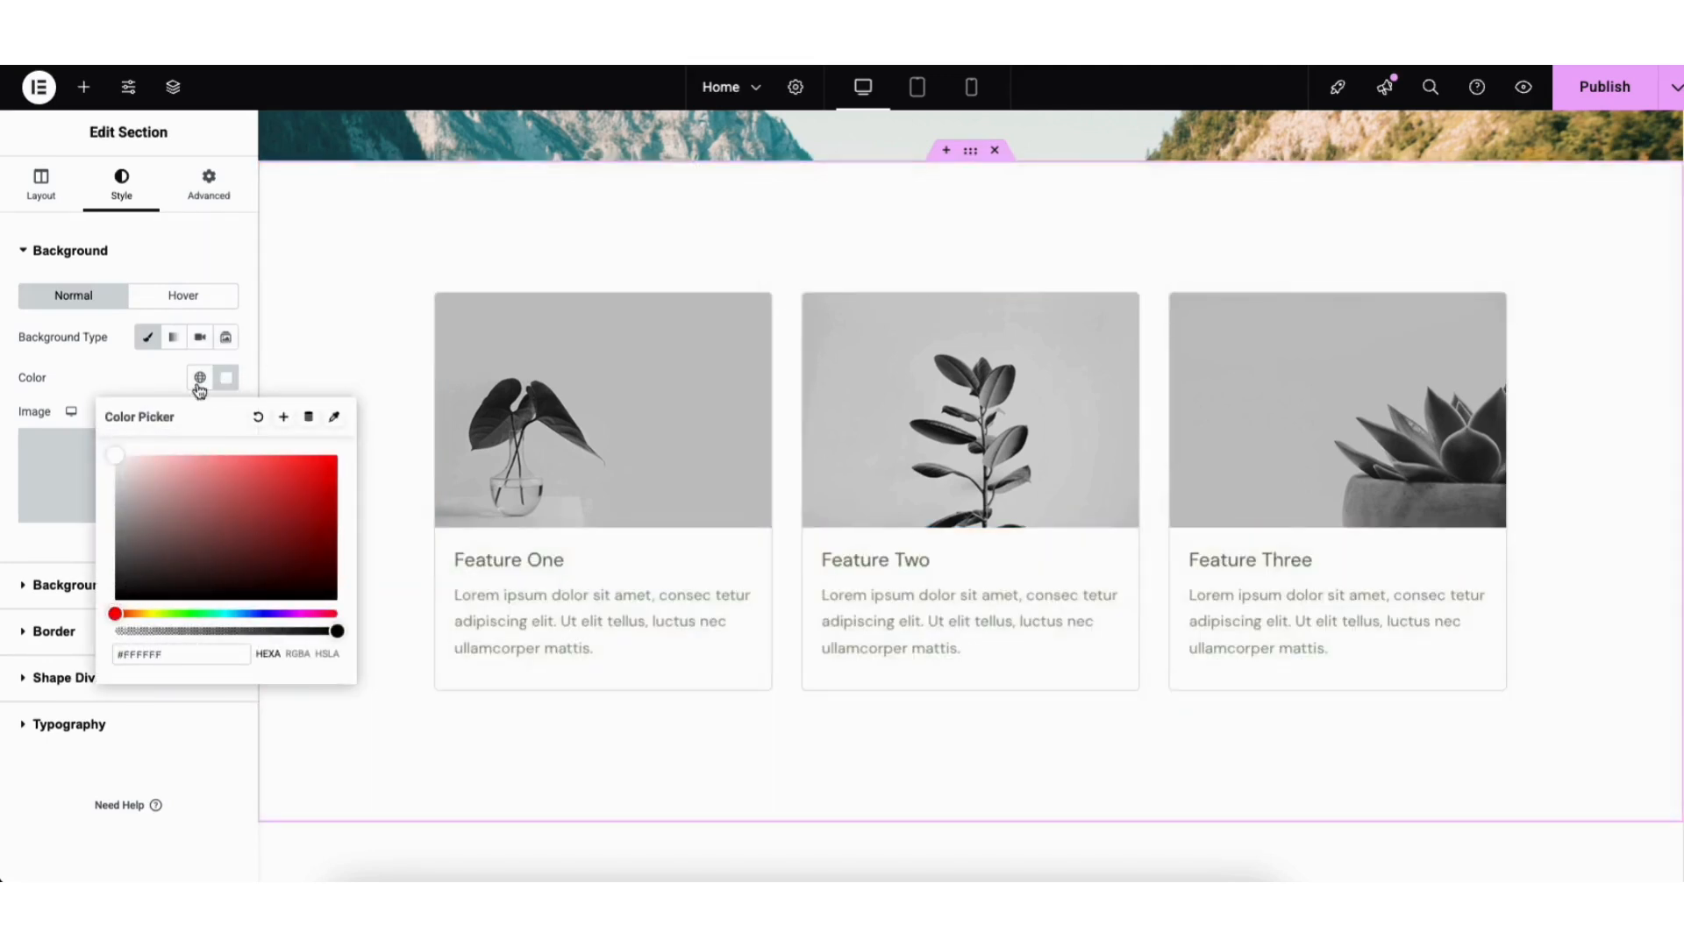
click(314, 321)
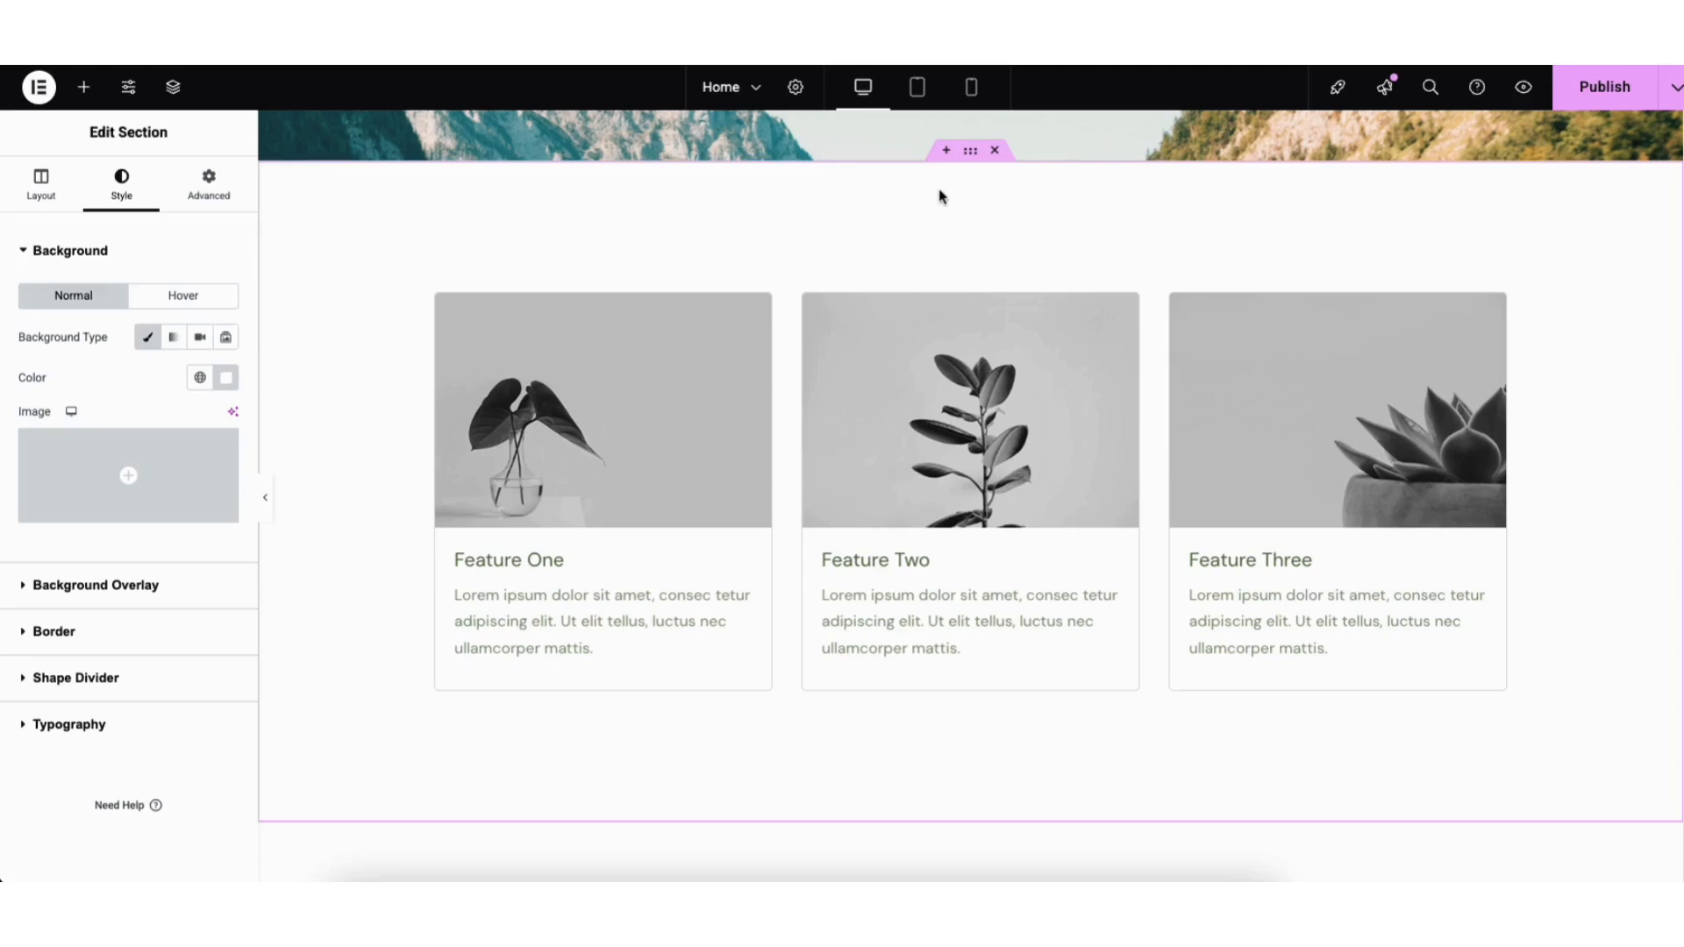
Add a three-column Flexbox container above the features section, place a Heading widget in its middle column, and delete the container again
click(947, 156)
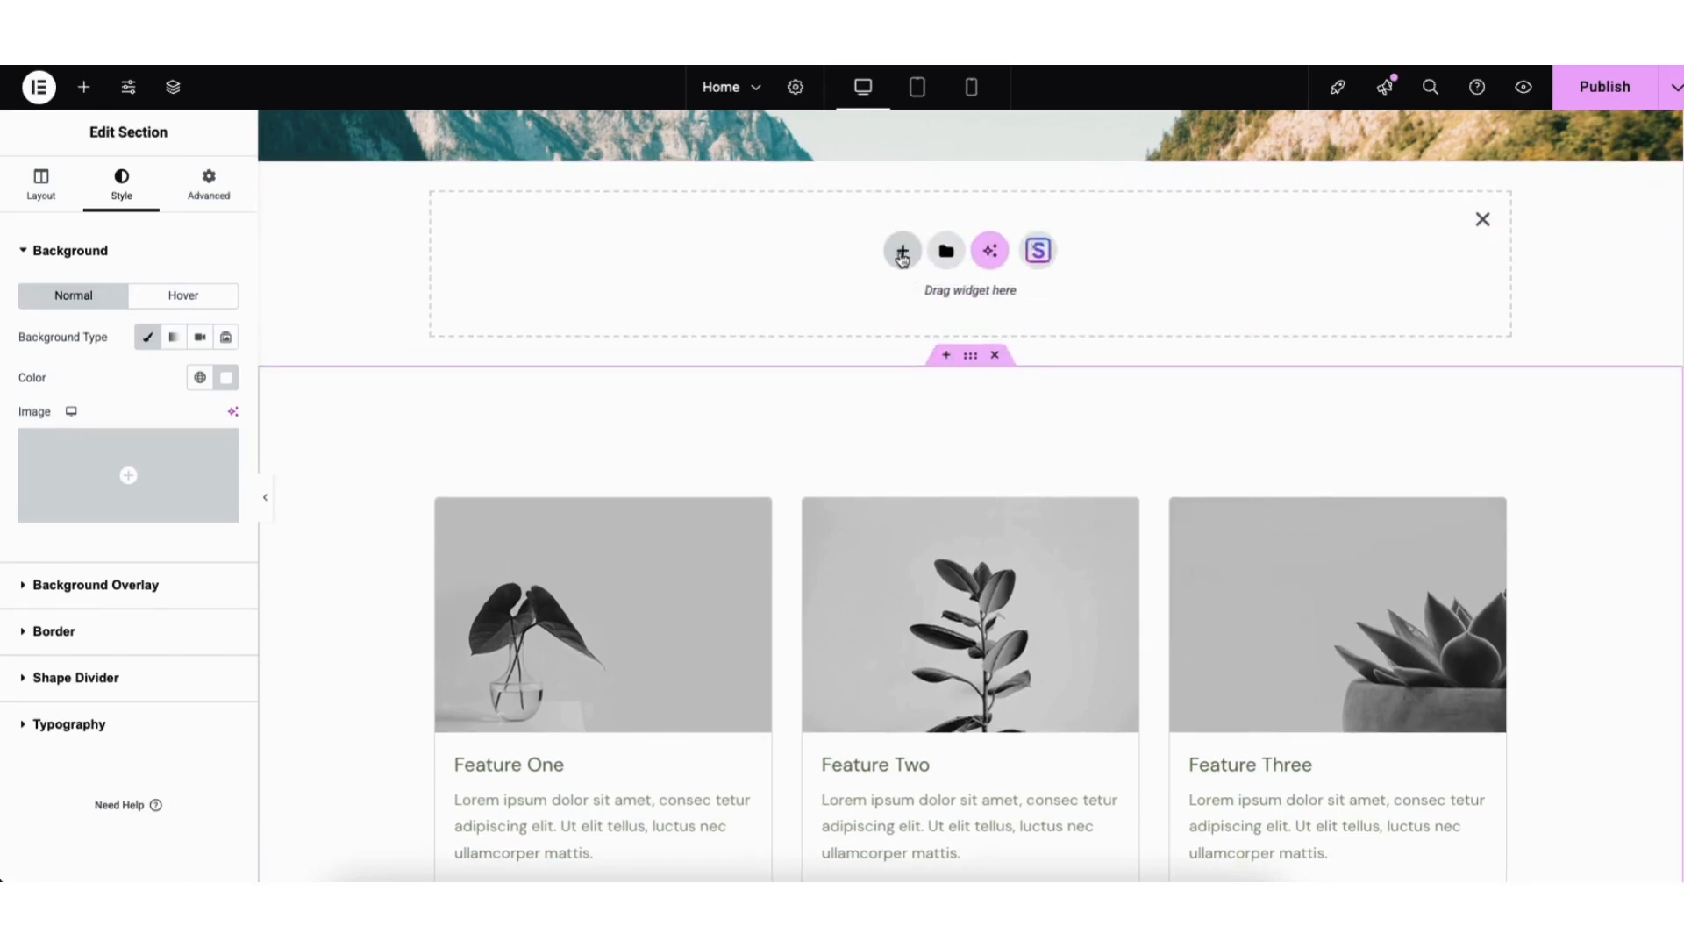
click(901, 253)
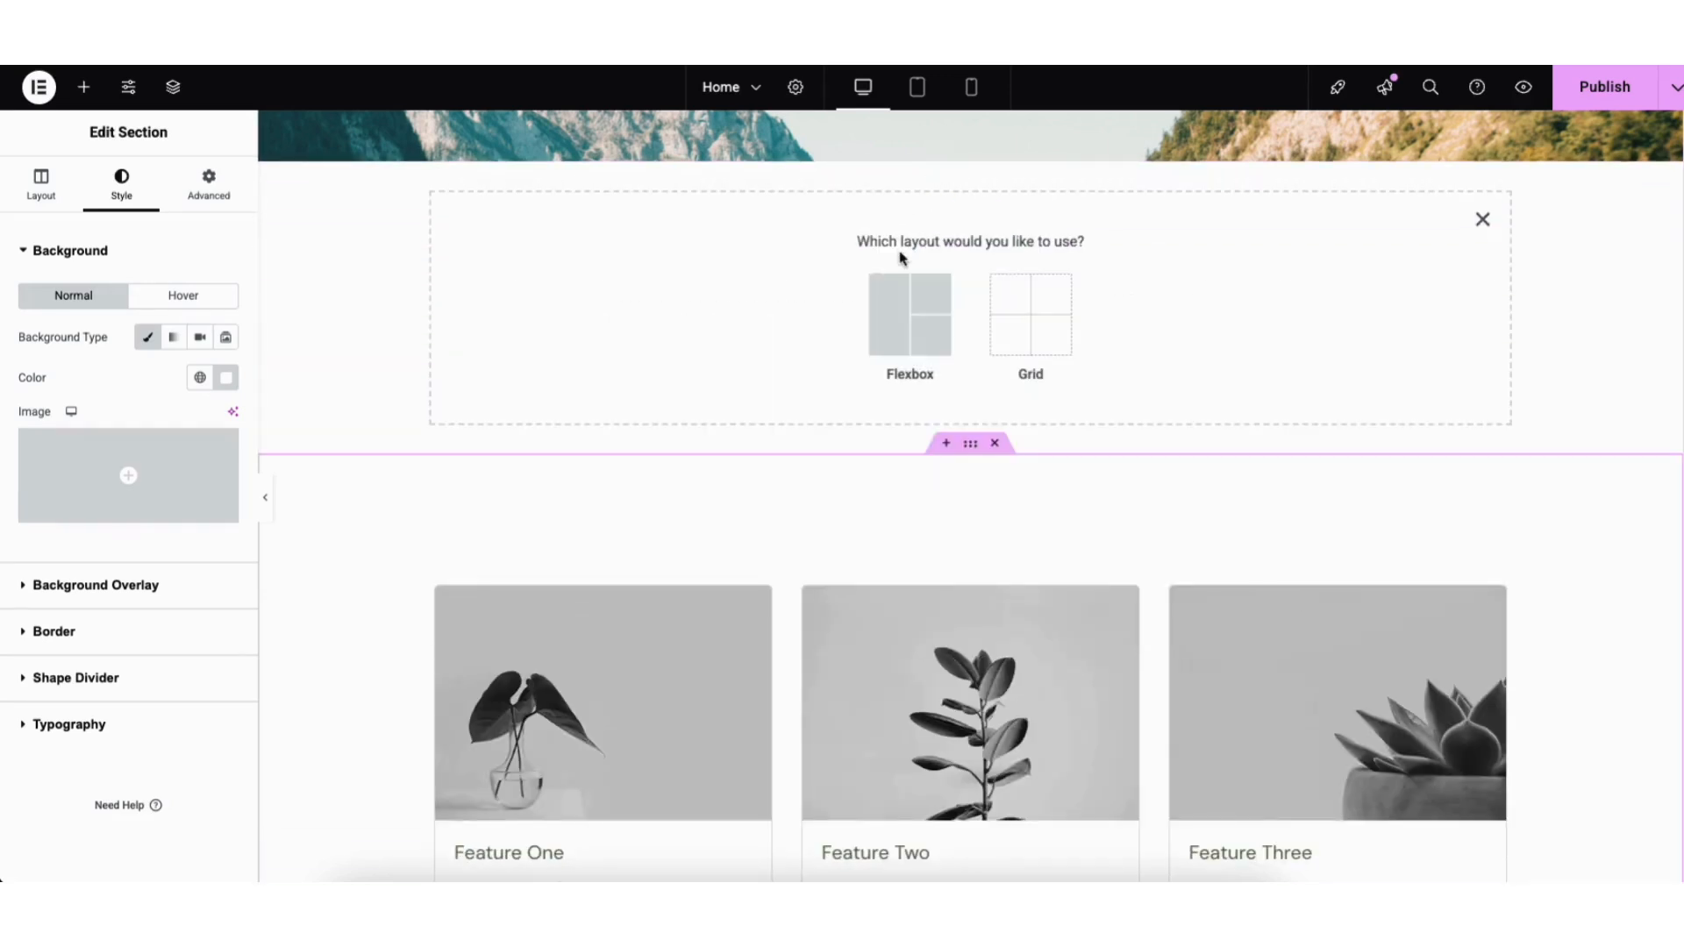
click(893, 326)
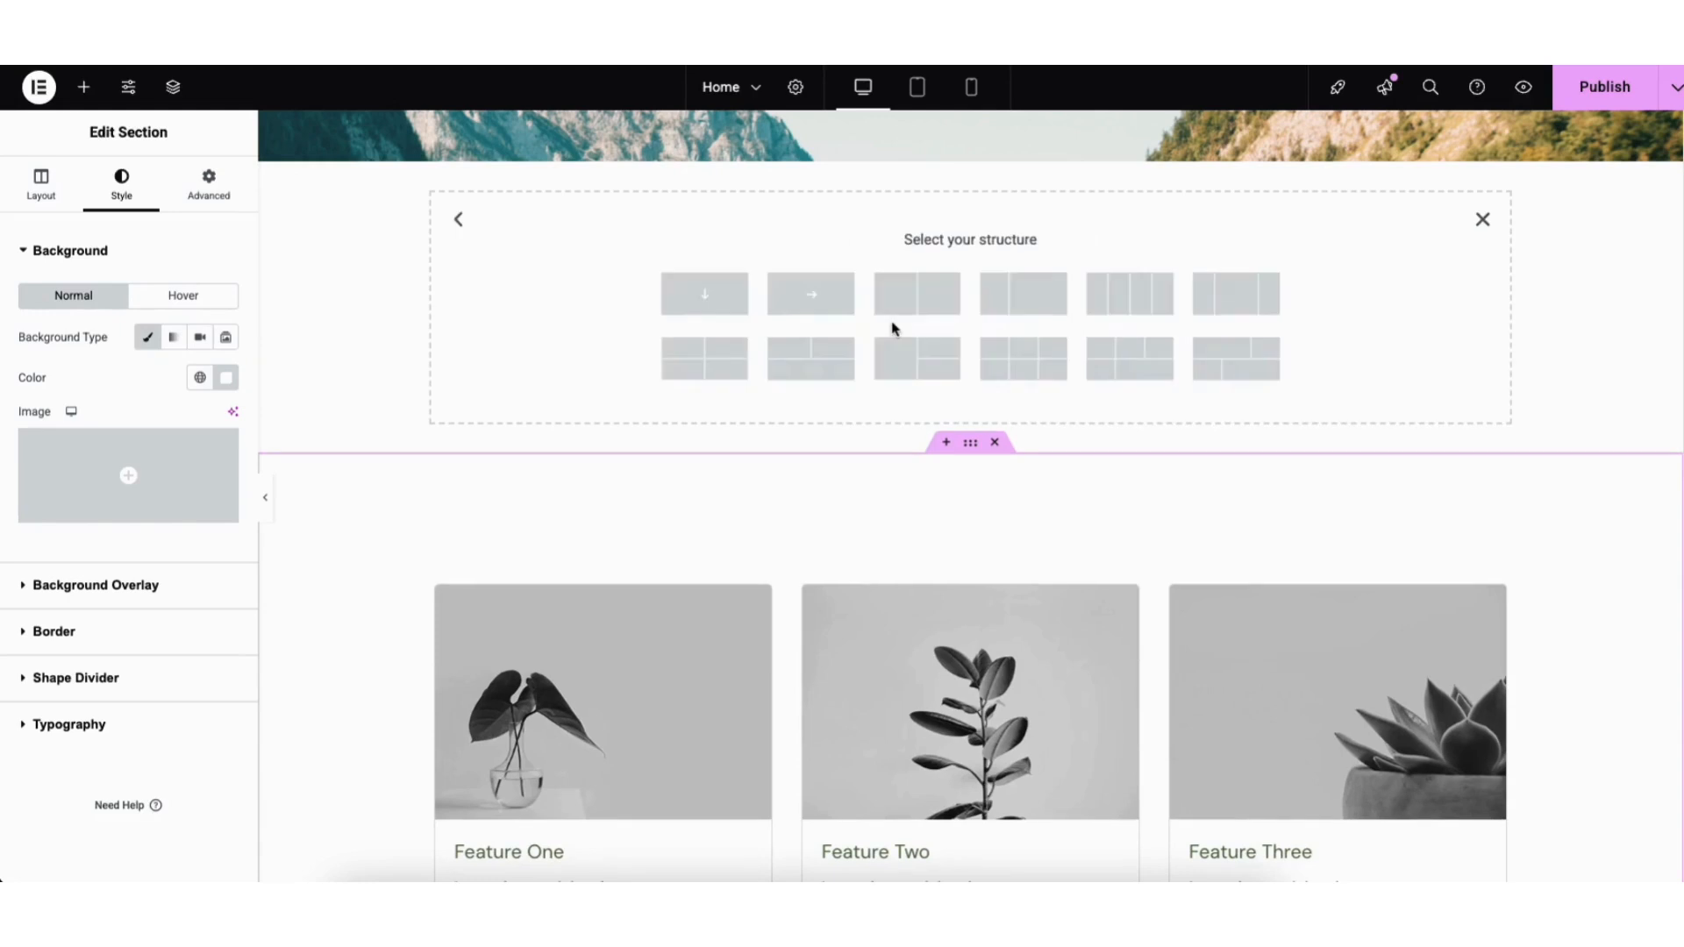
click(1234, 303)
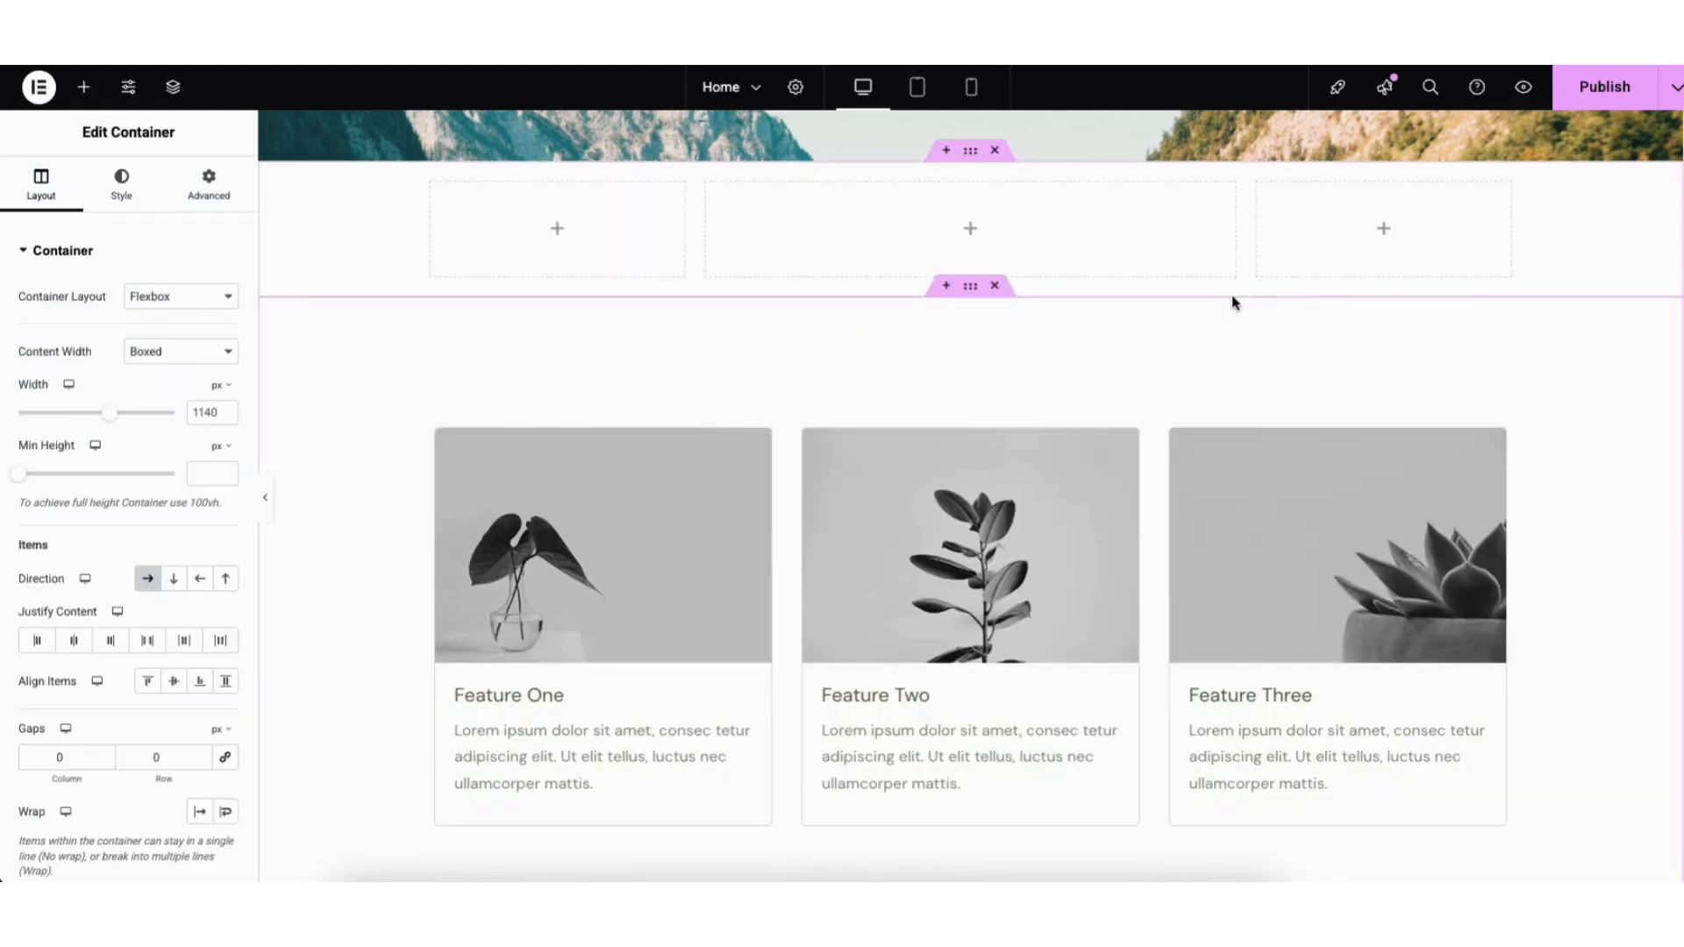
click(84, 86)
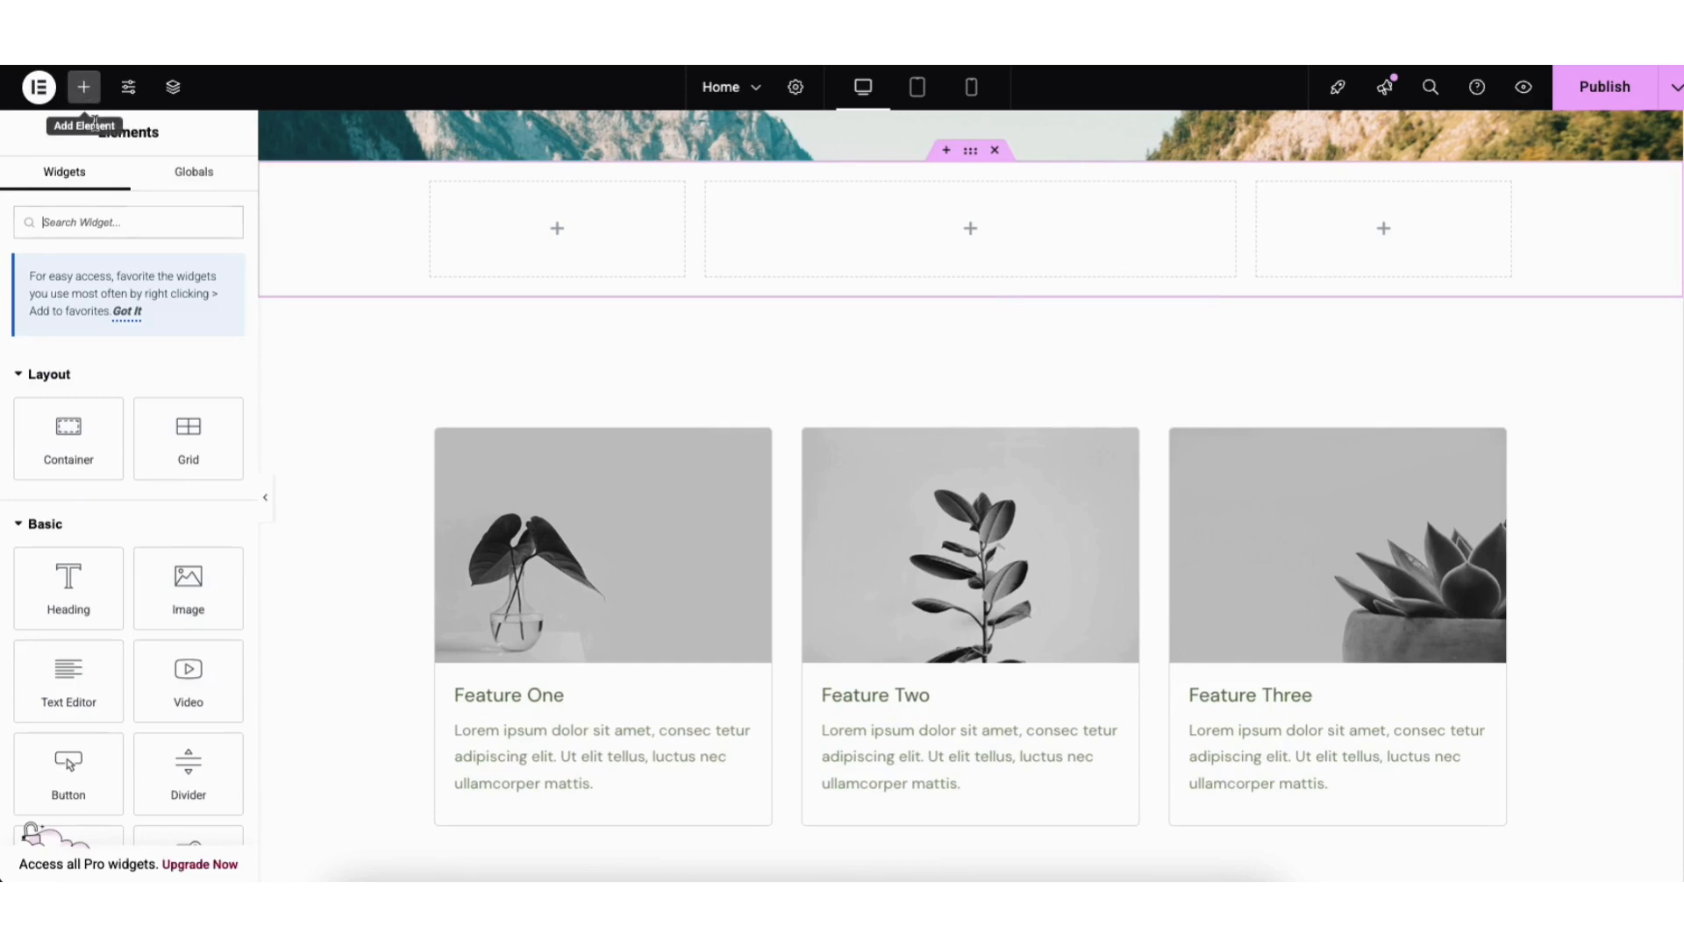
drag(87, 584, 922, 255)
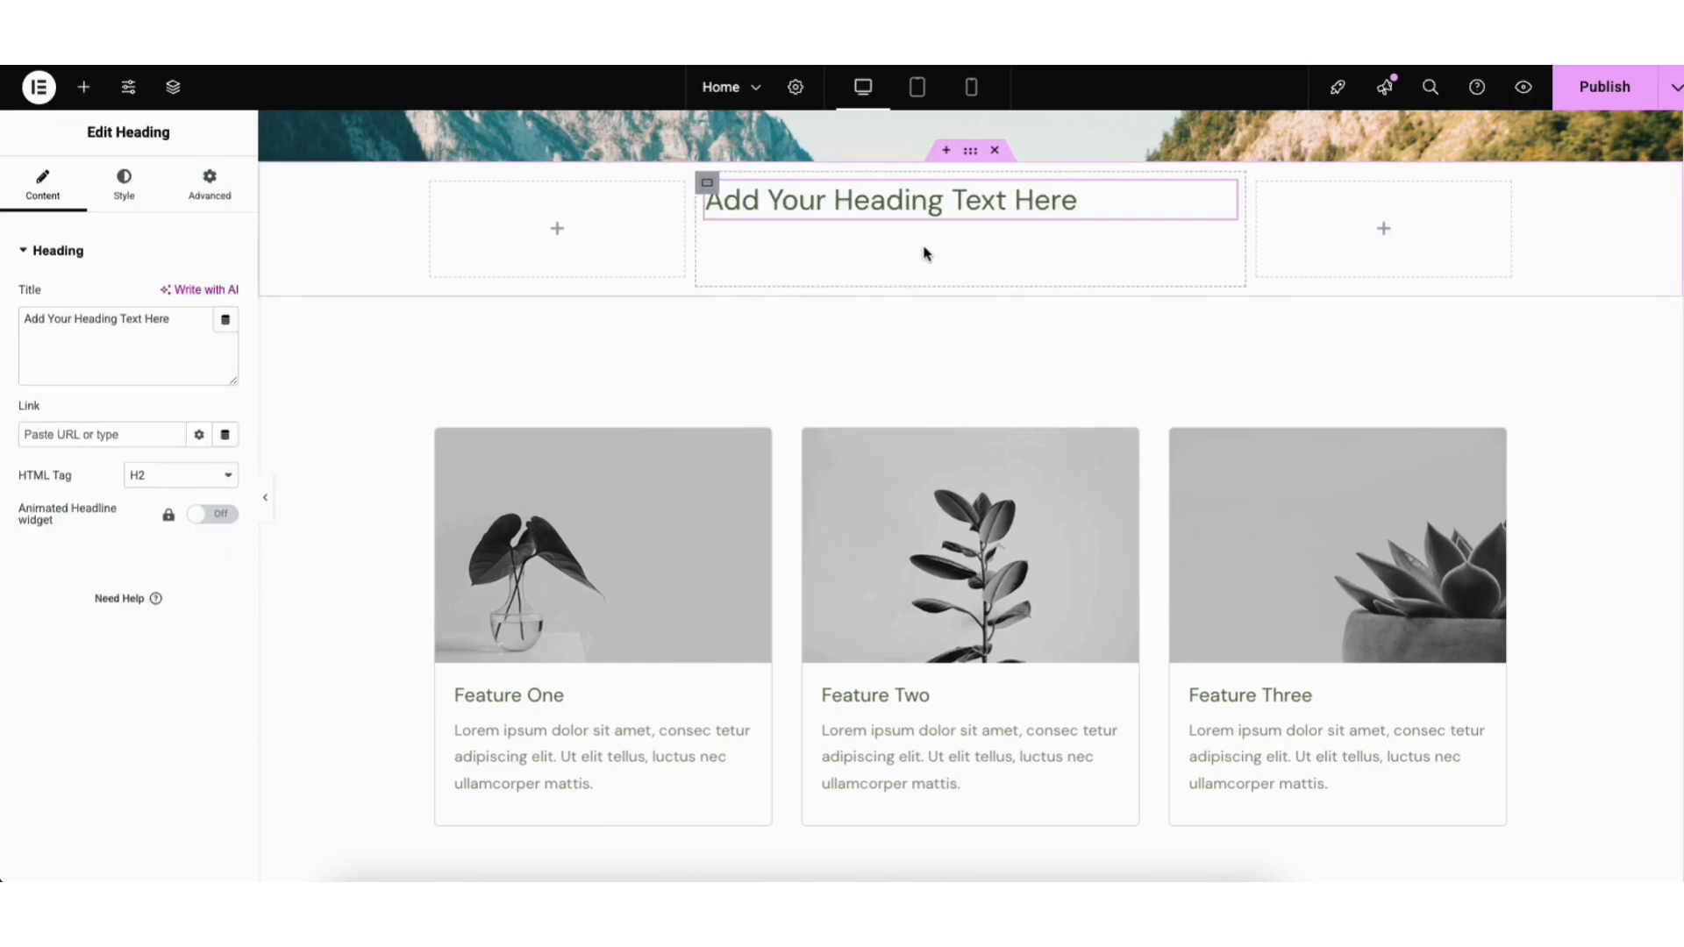
click(996, 151)
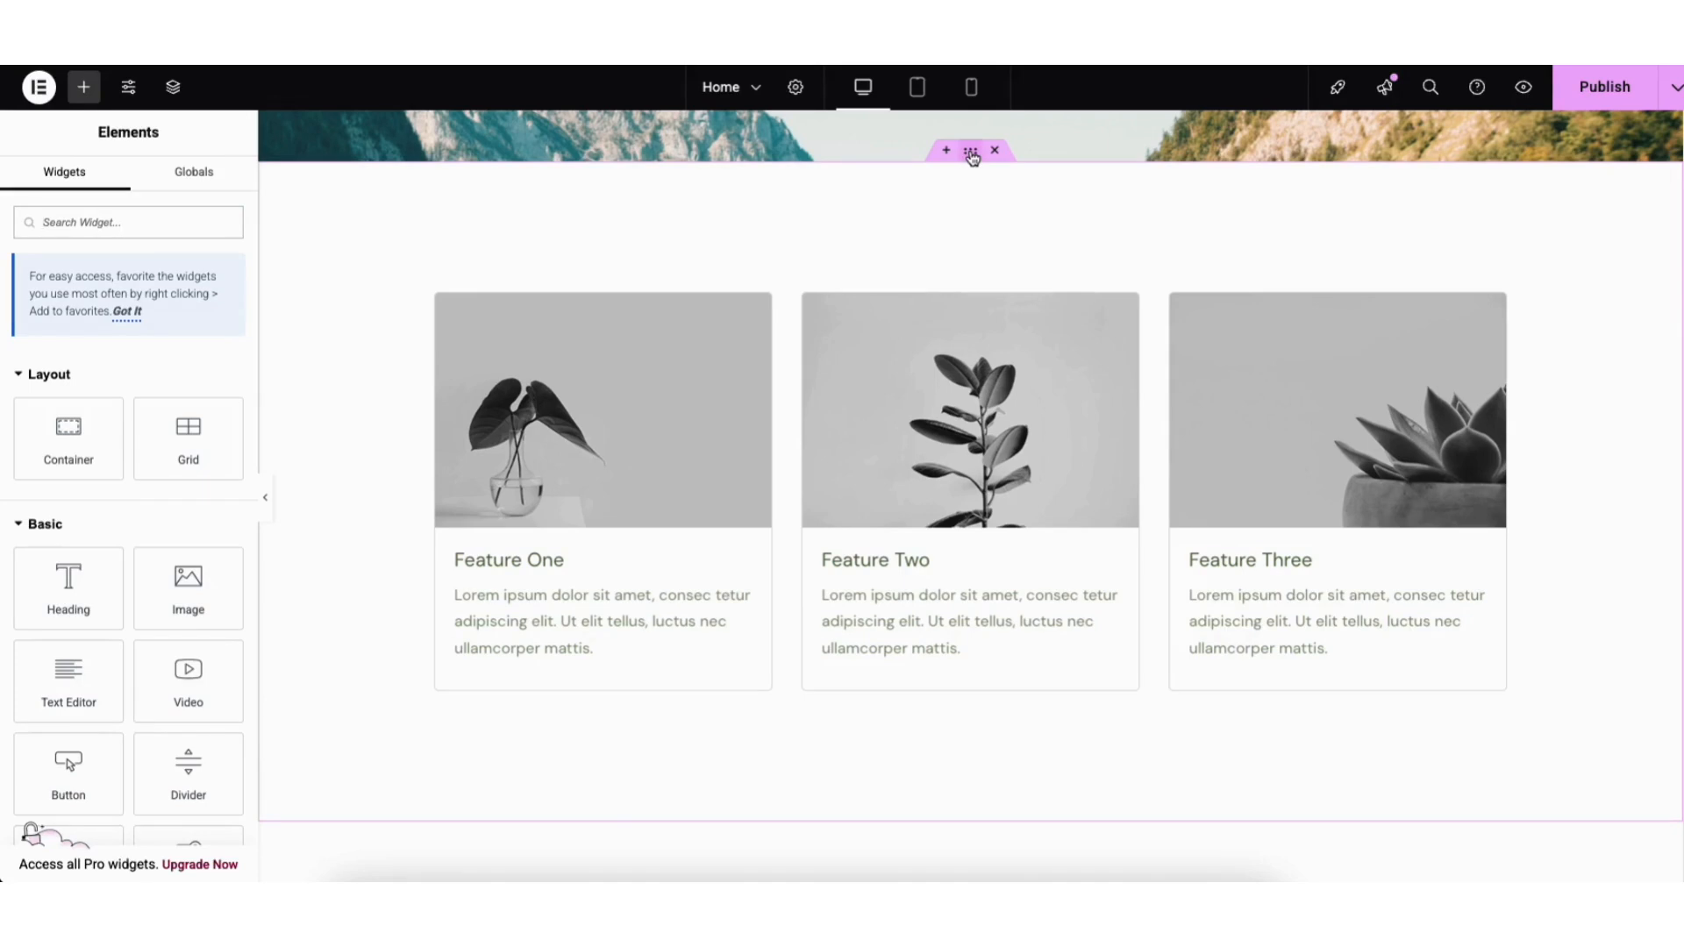
Move the features section up between the About Us section and the Questions banner
drag(971, 154, 872, 222)
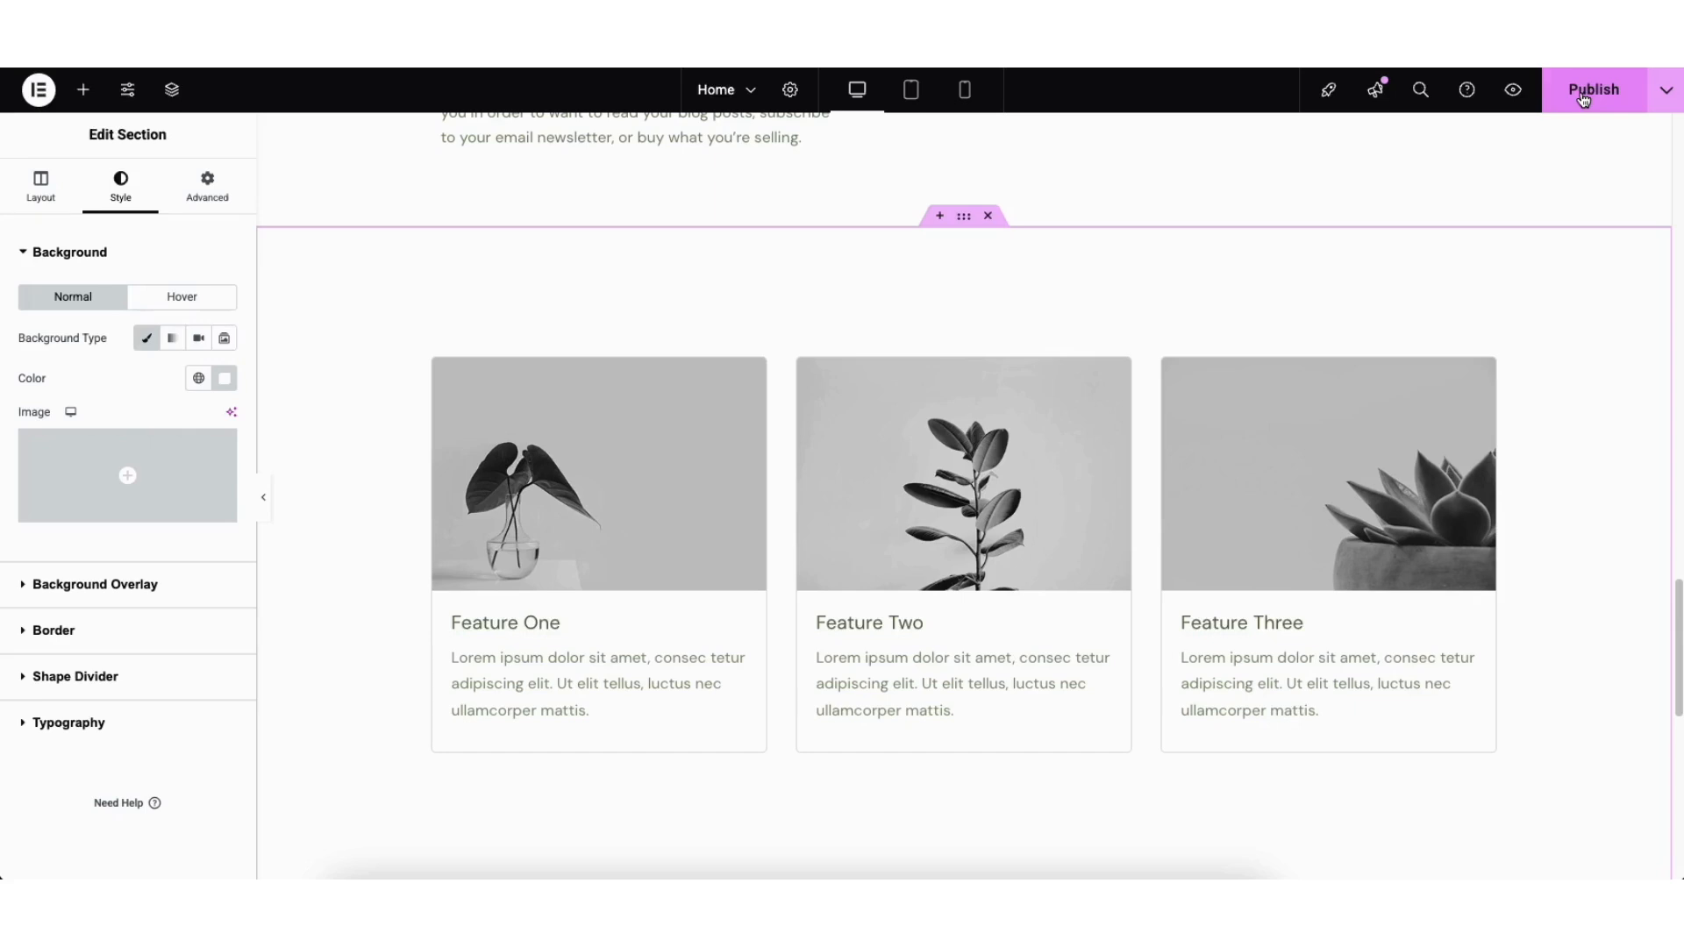
Review the page's save options, and preview the page in tablet and mobile views before returning to desktop view
click(1666, 98)
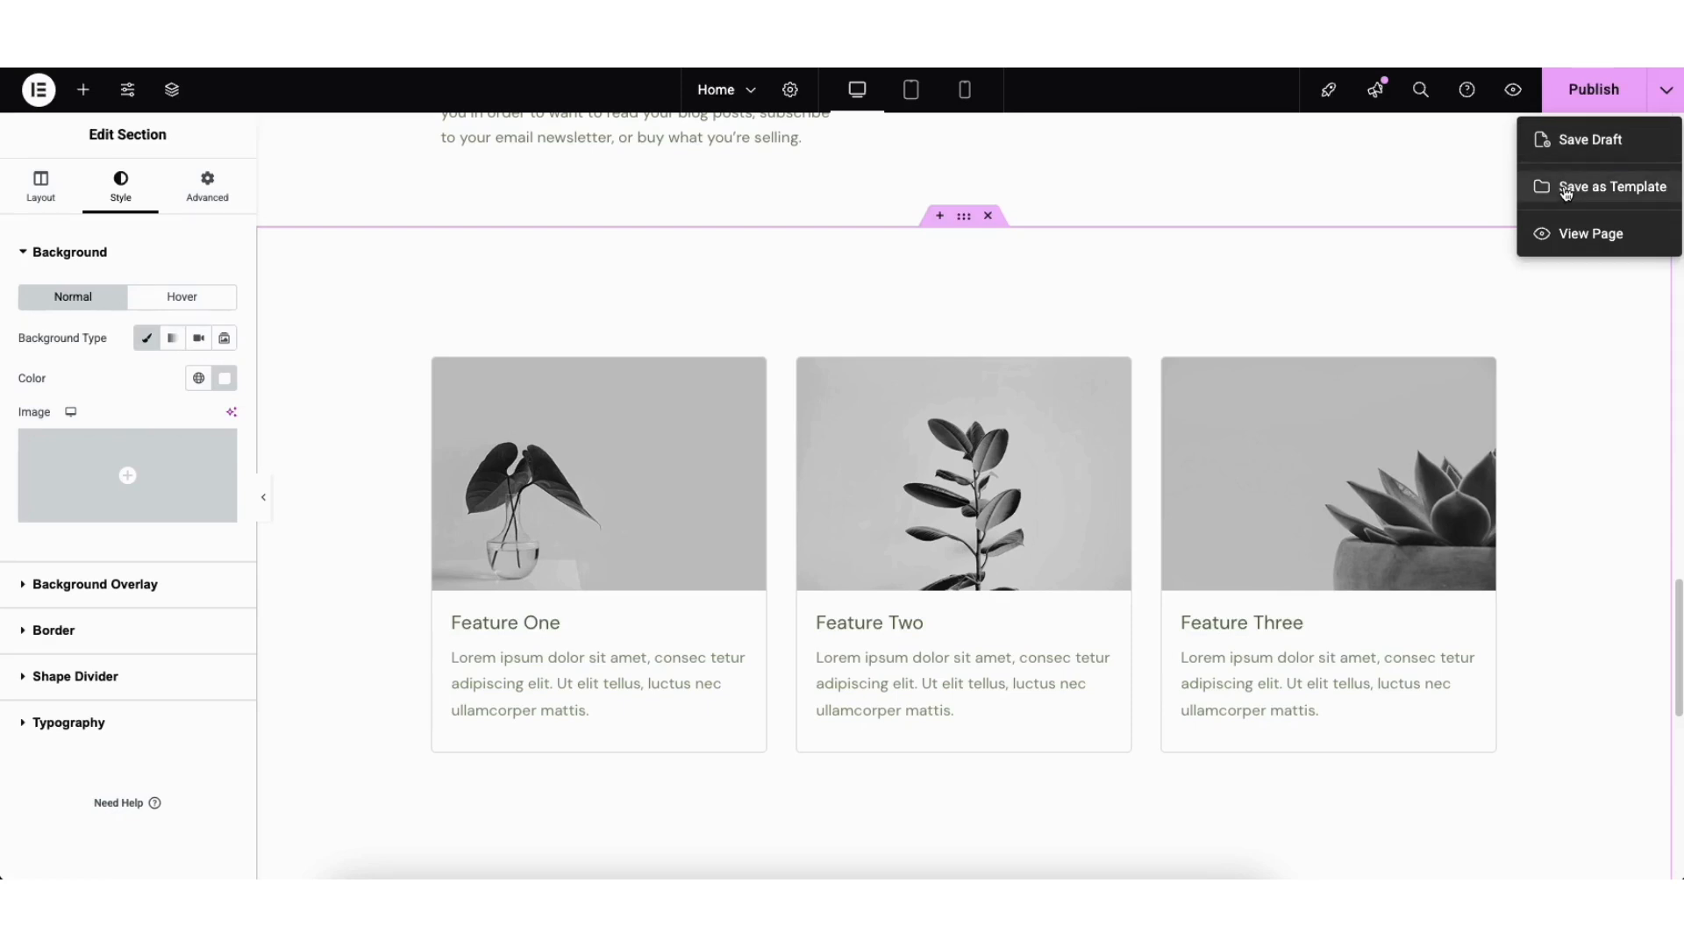
click(1500, 182)
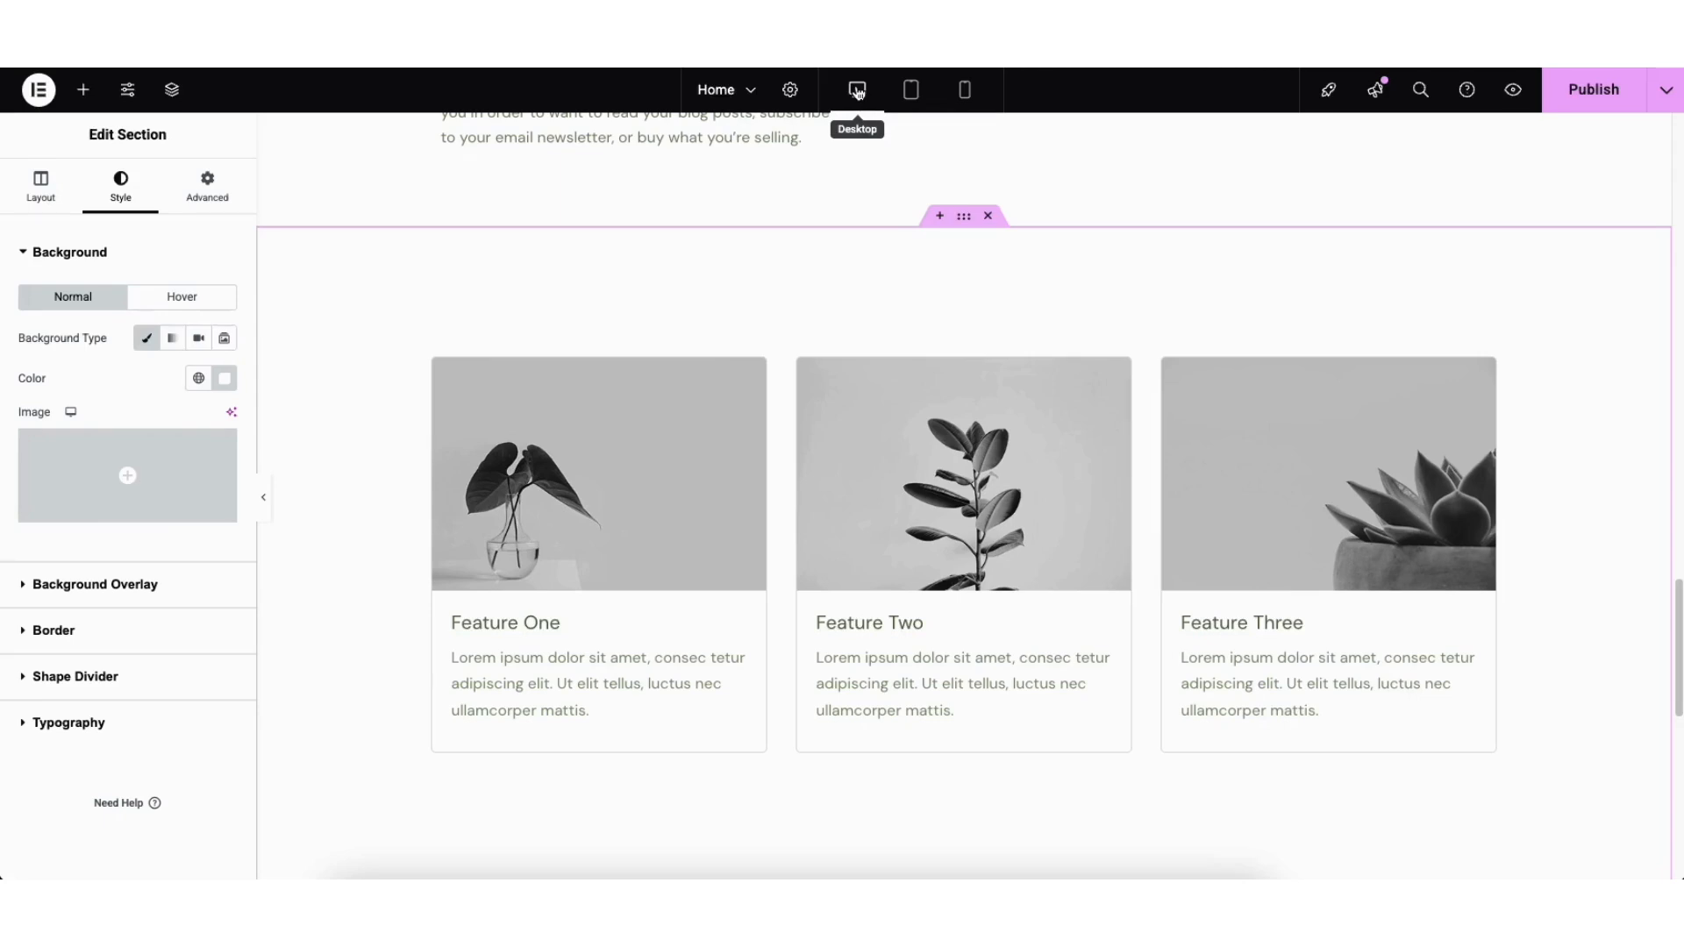
click(913, 96)
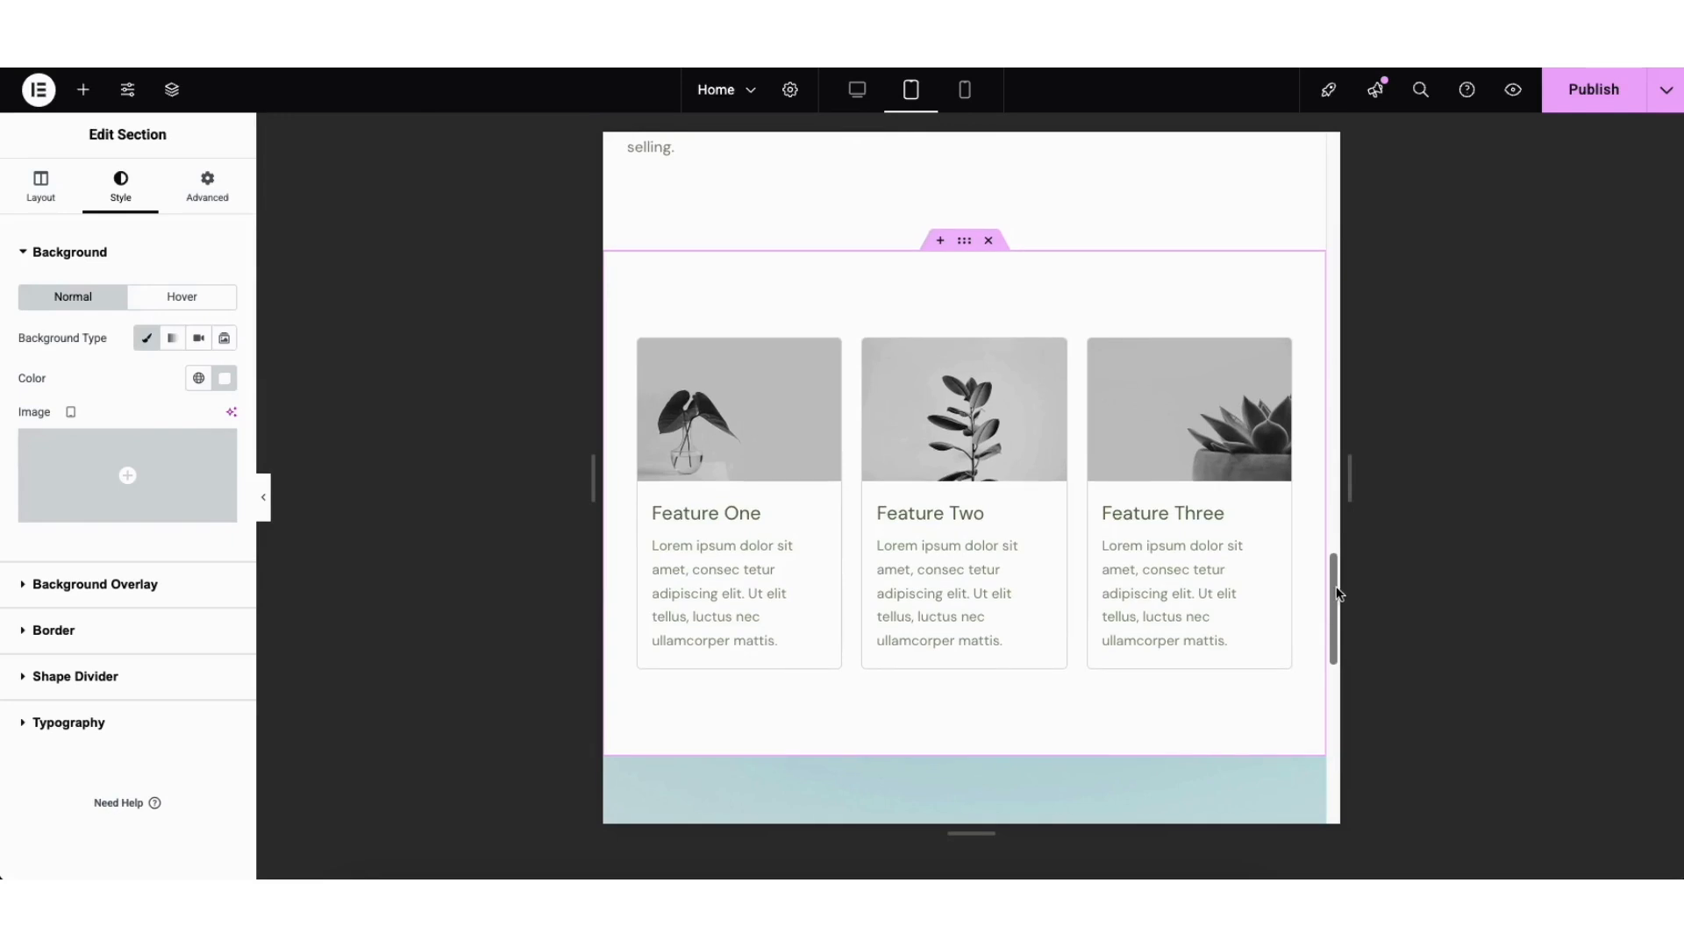
click(965, 95)
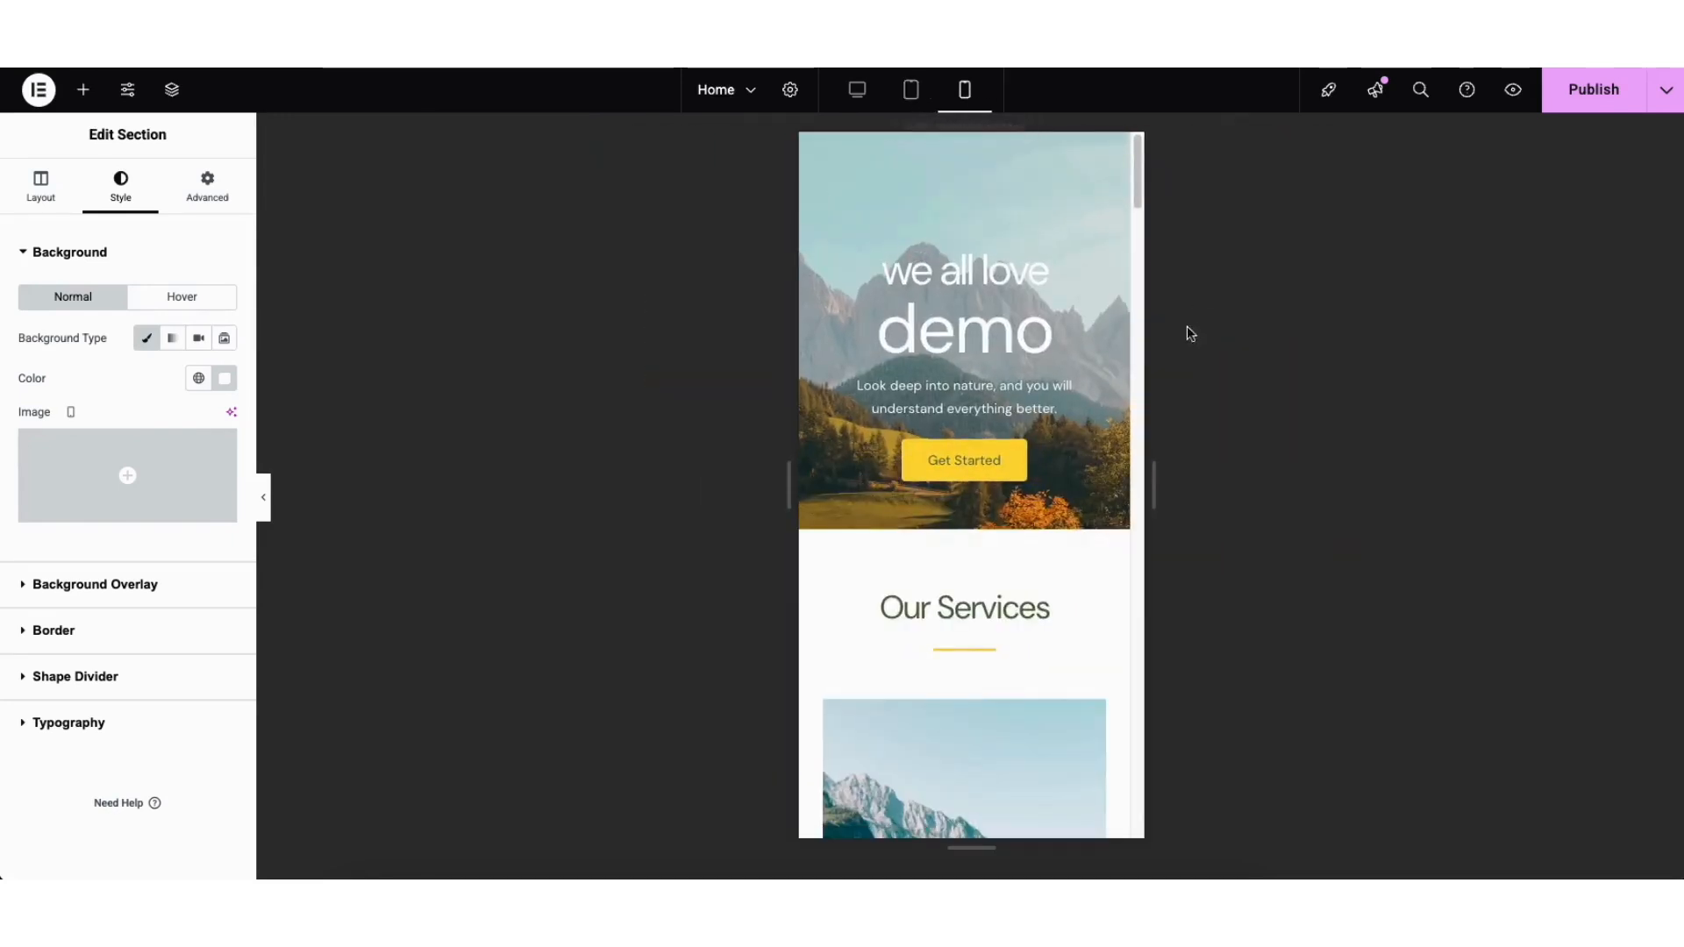
drag(1136, 201, 1088, 132)
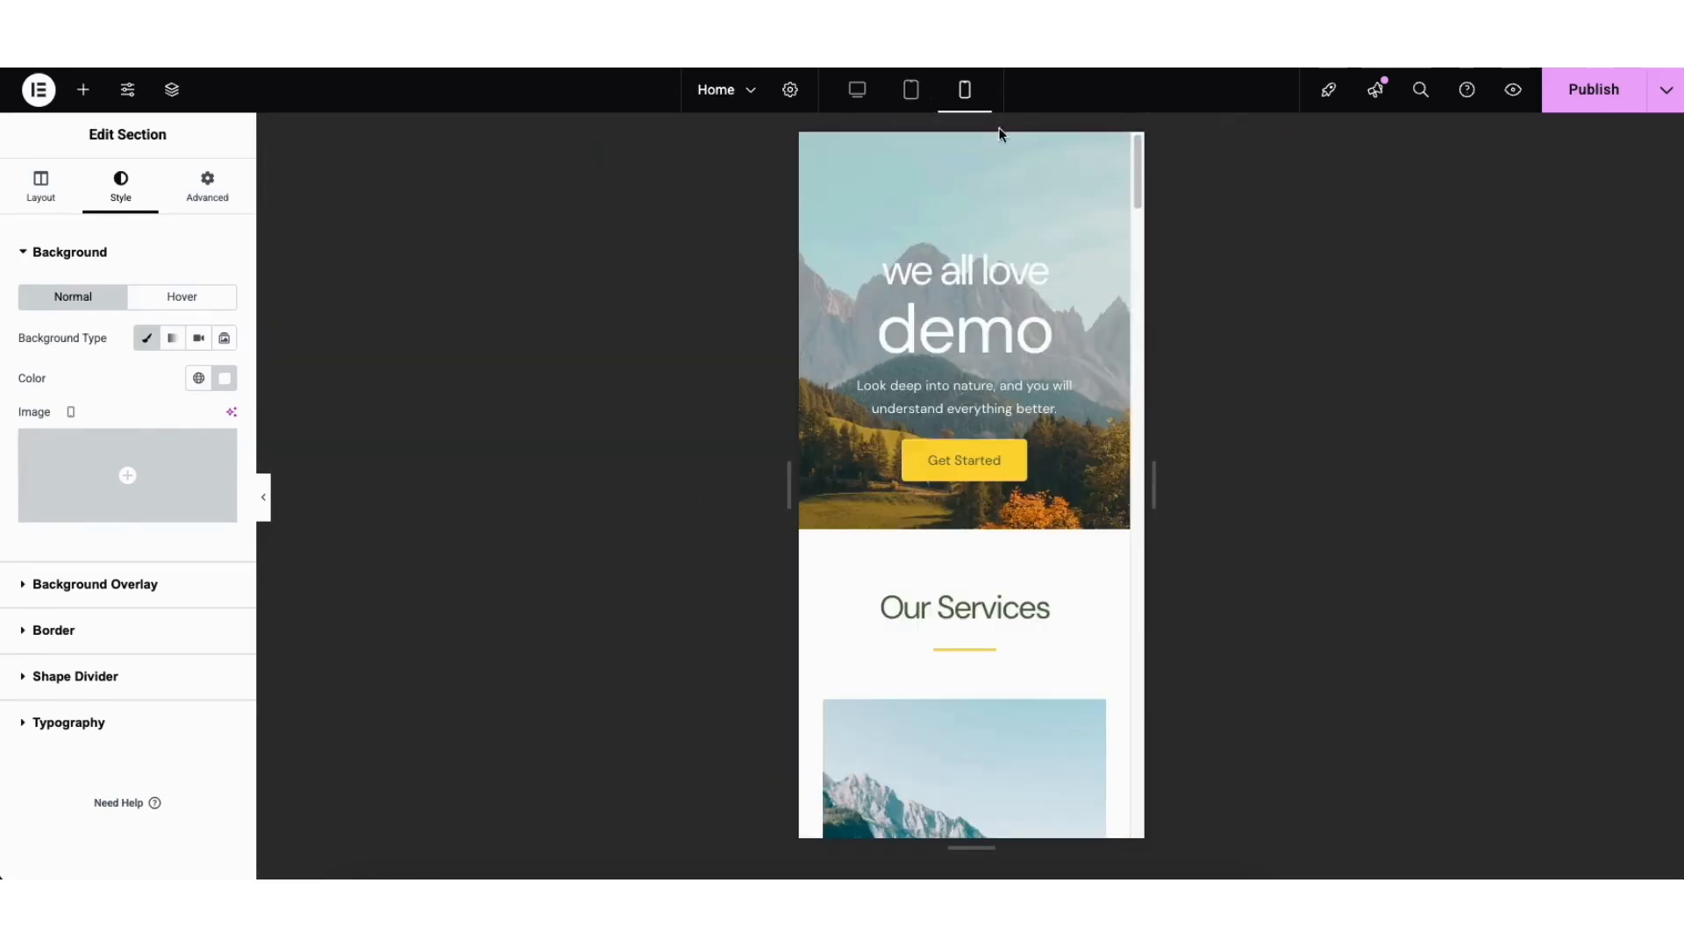
click(858, 91)
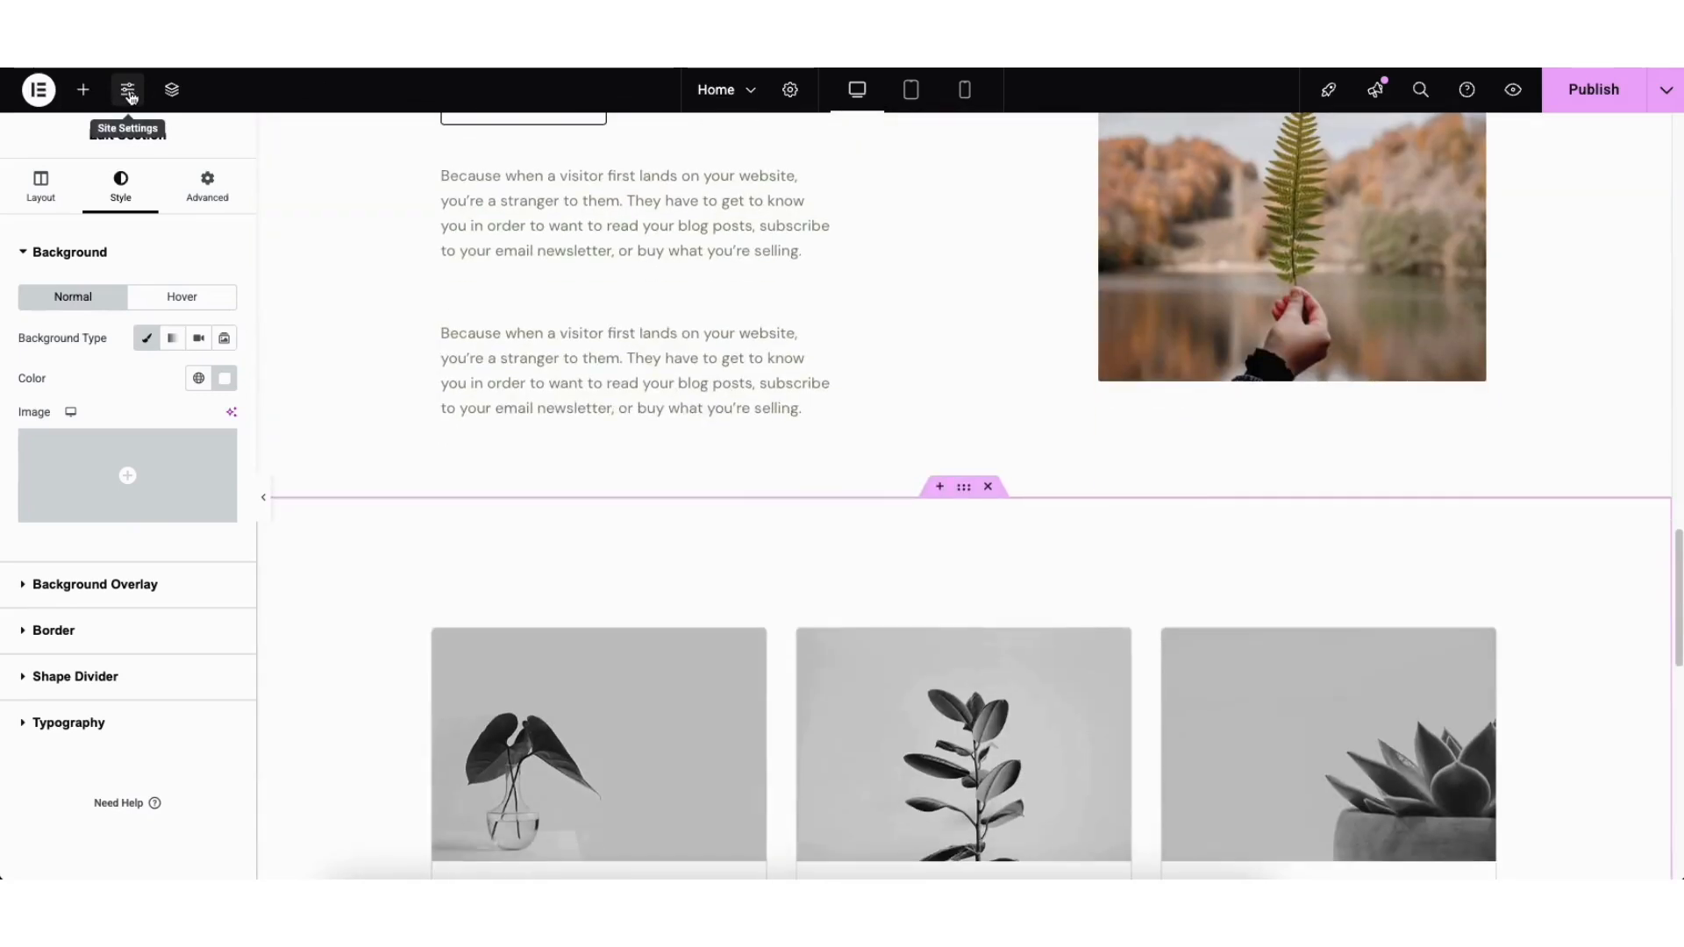
Review Elementor's site settings and the page's revision history
click(129, 91)
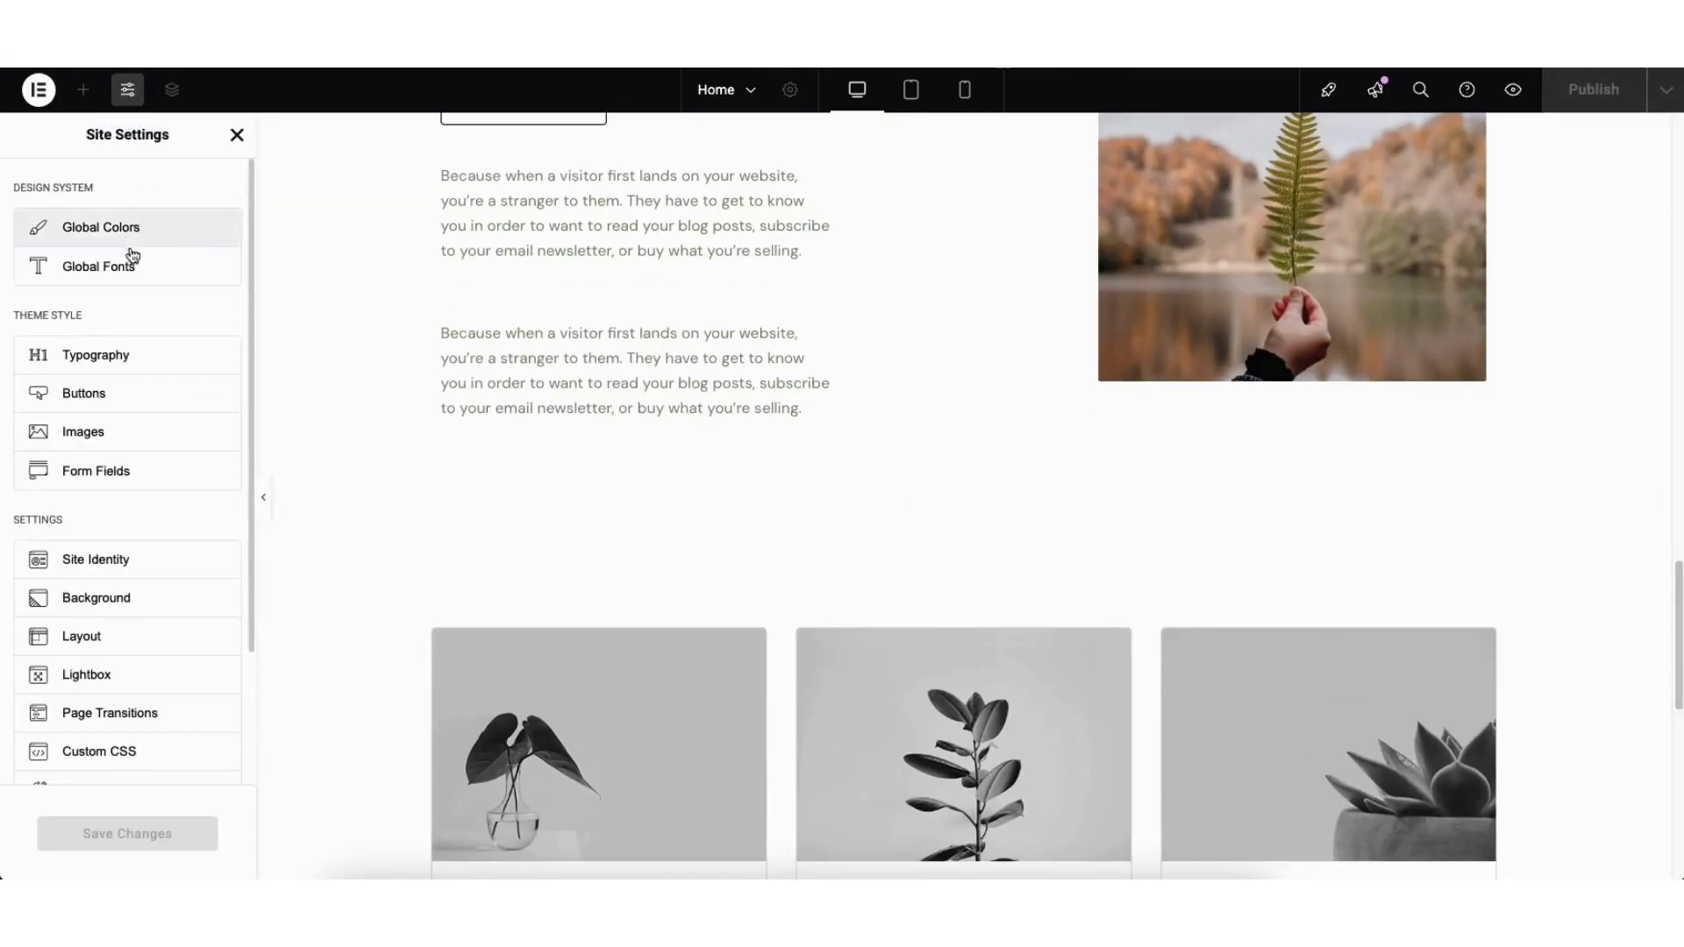
click(237, 135)
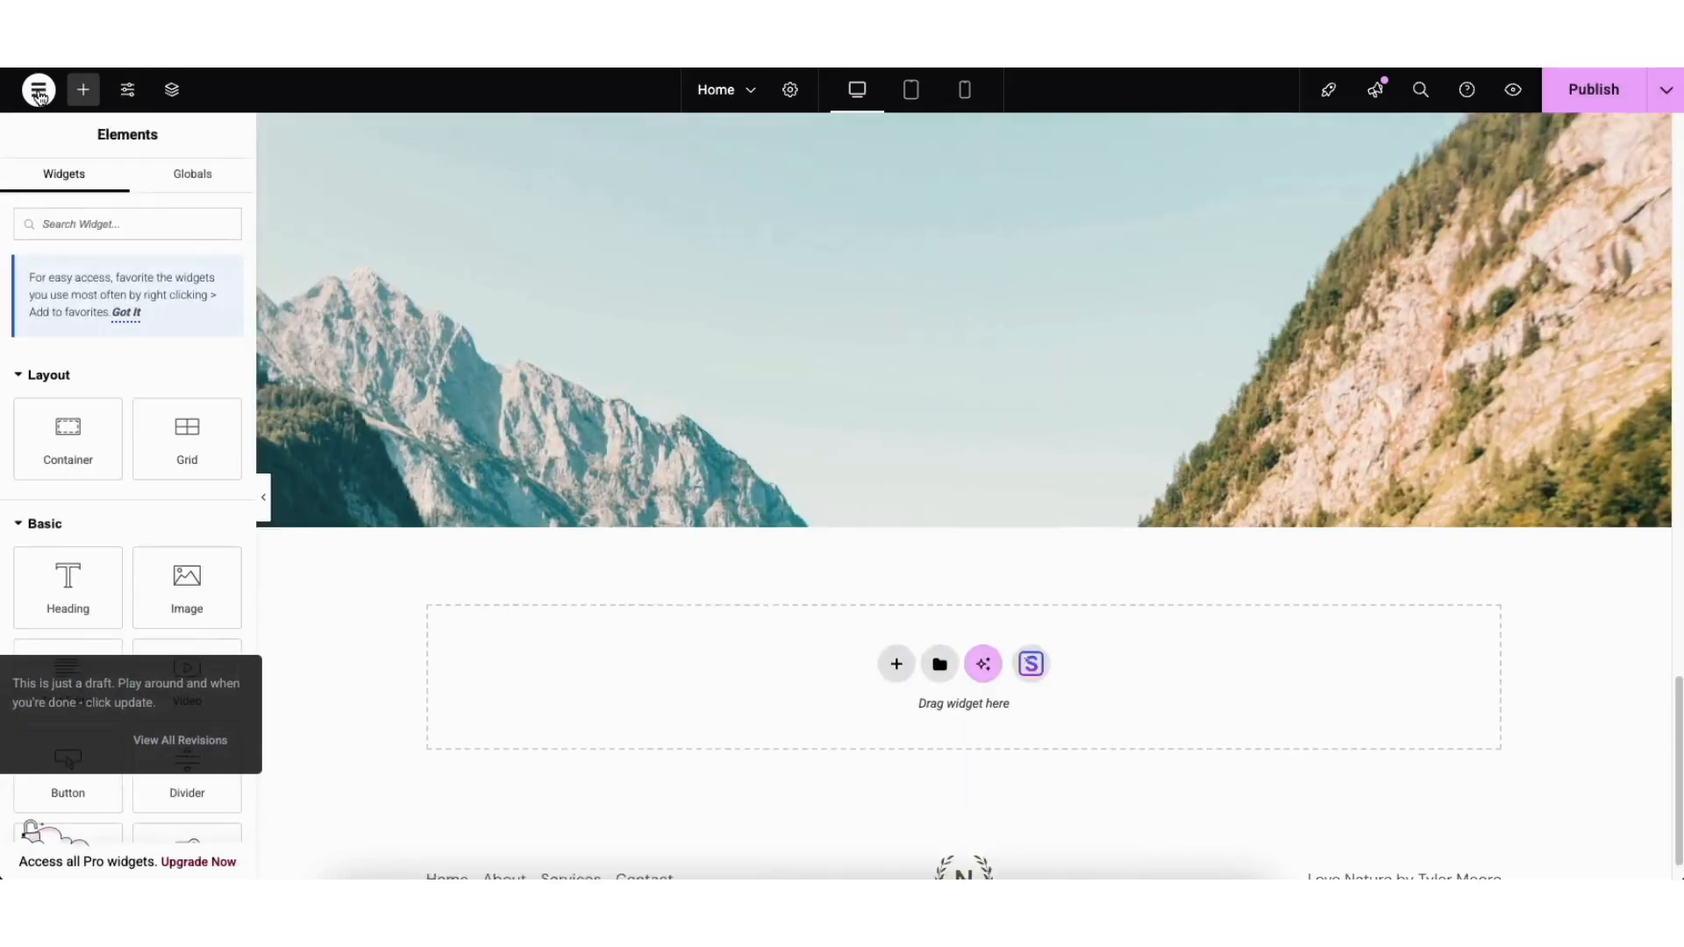
click(38, 91)
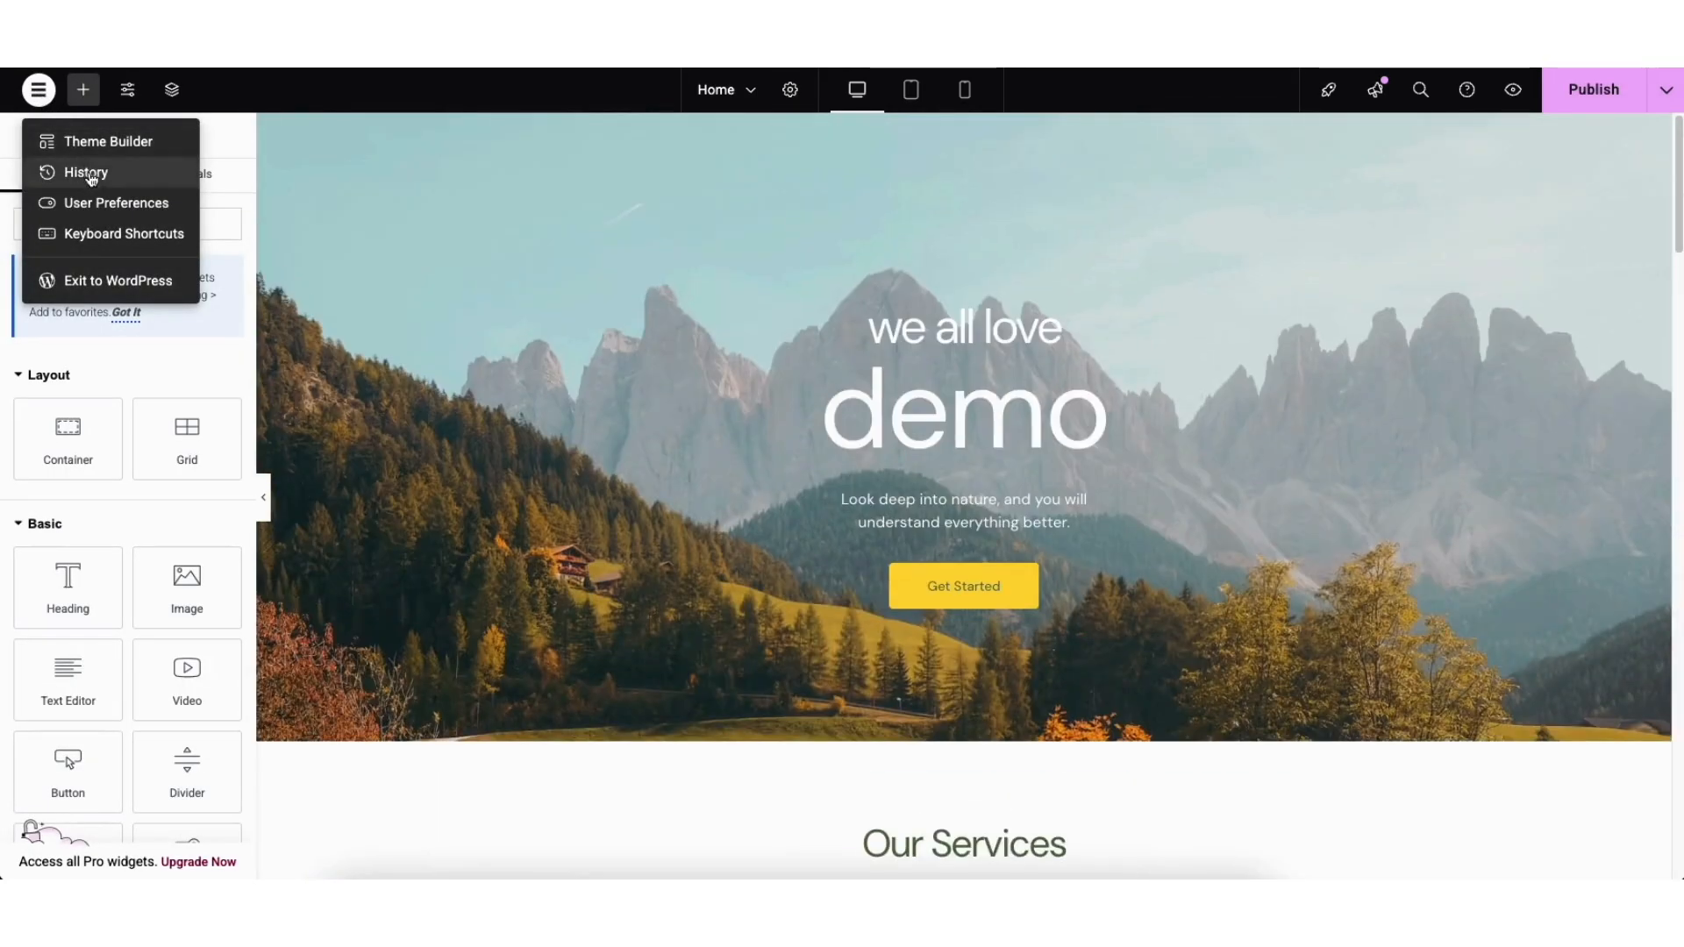
click(87, 173)
click(186, 173)
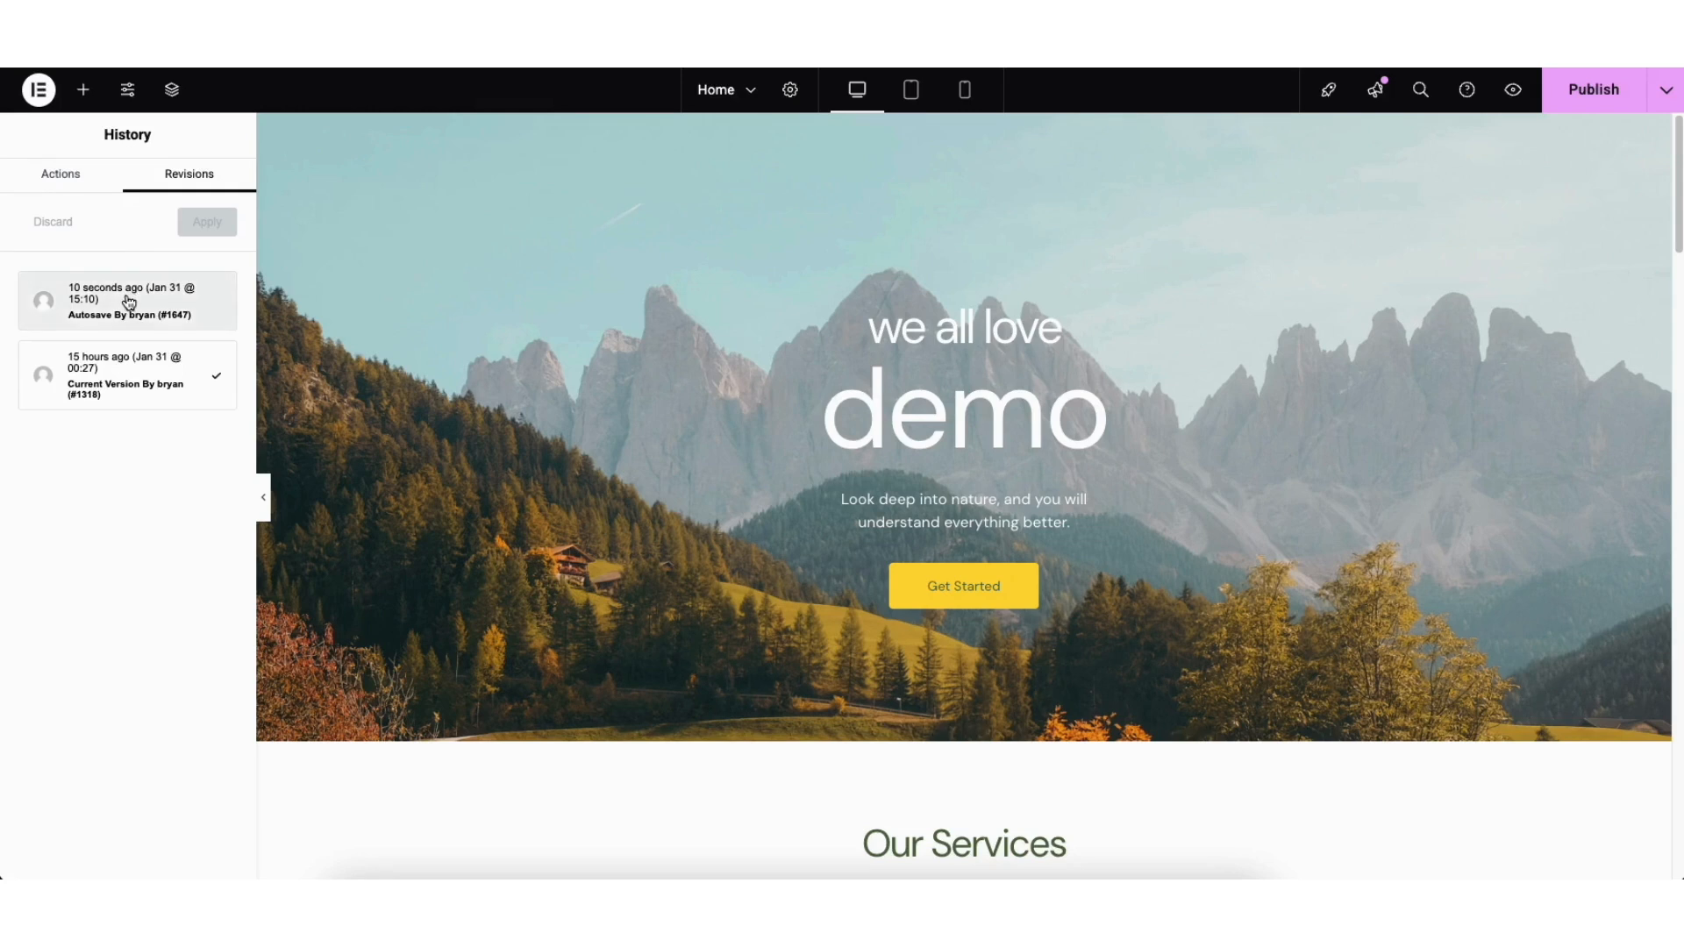
mouse_move(128, 302)
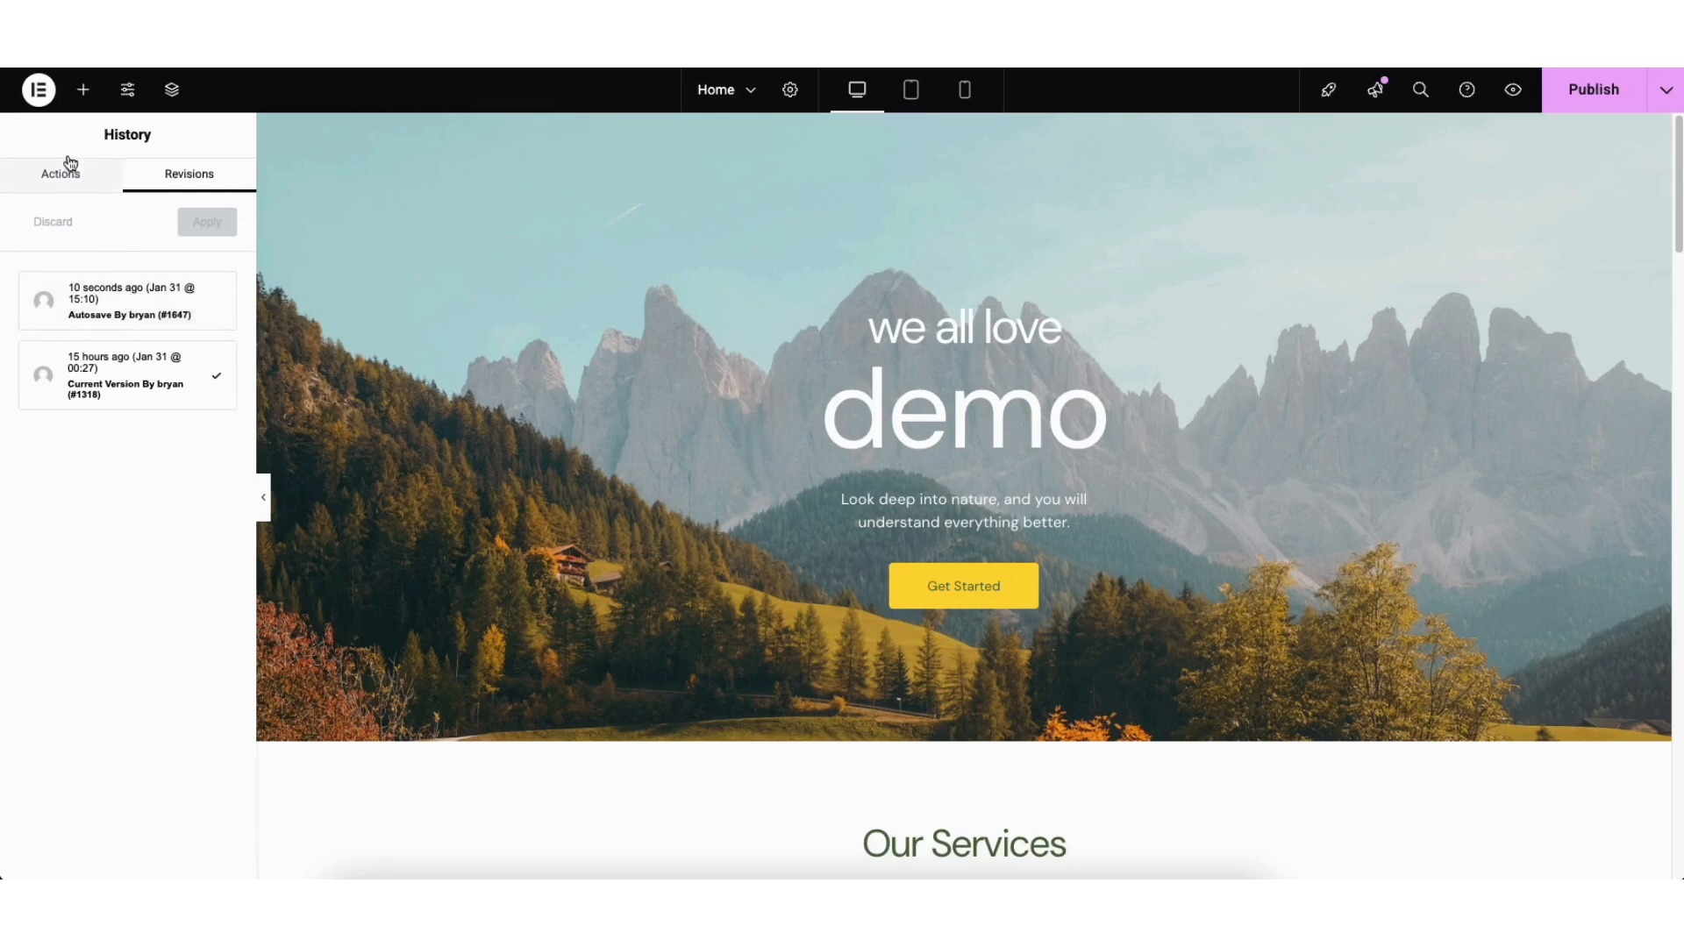
Exit the Elementor editor to WordPress and show the list of all pages
click(39, 93)
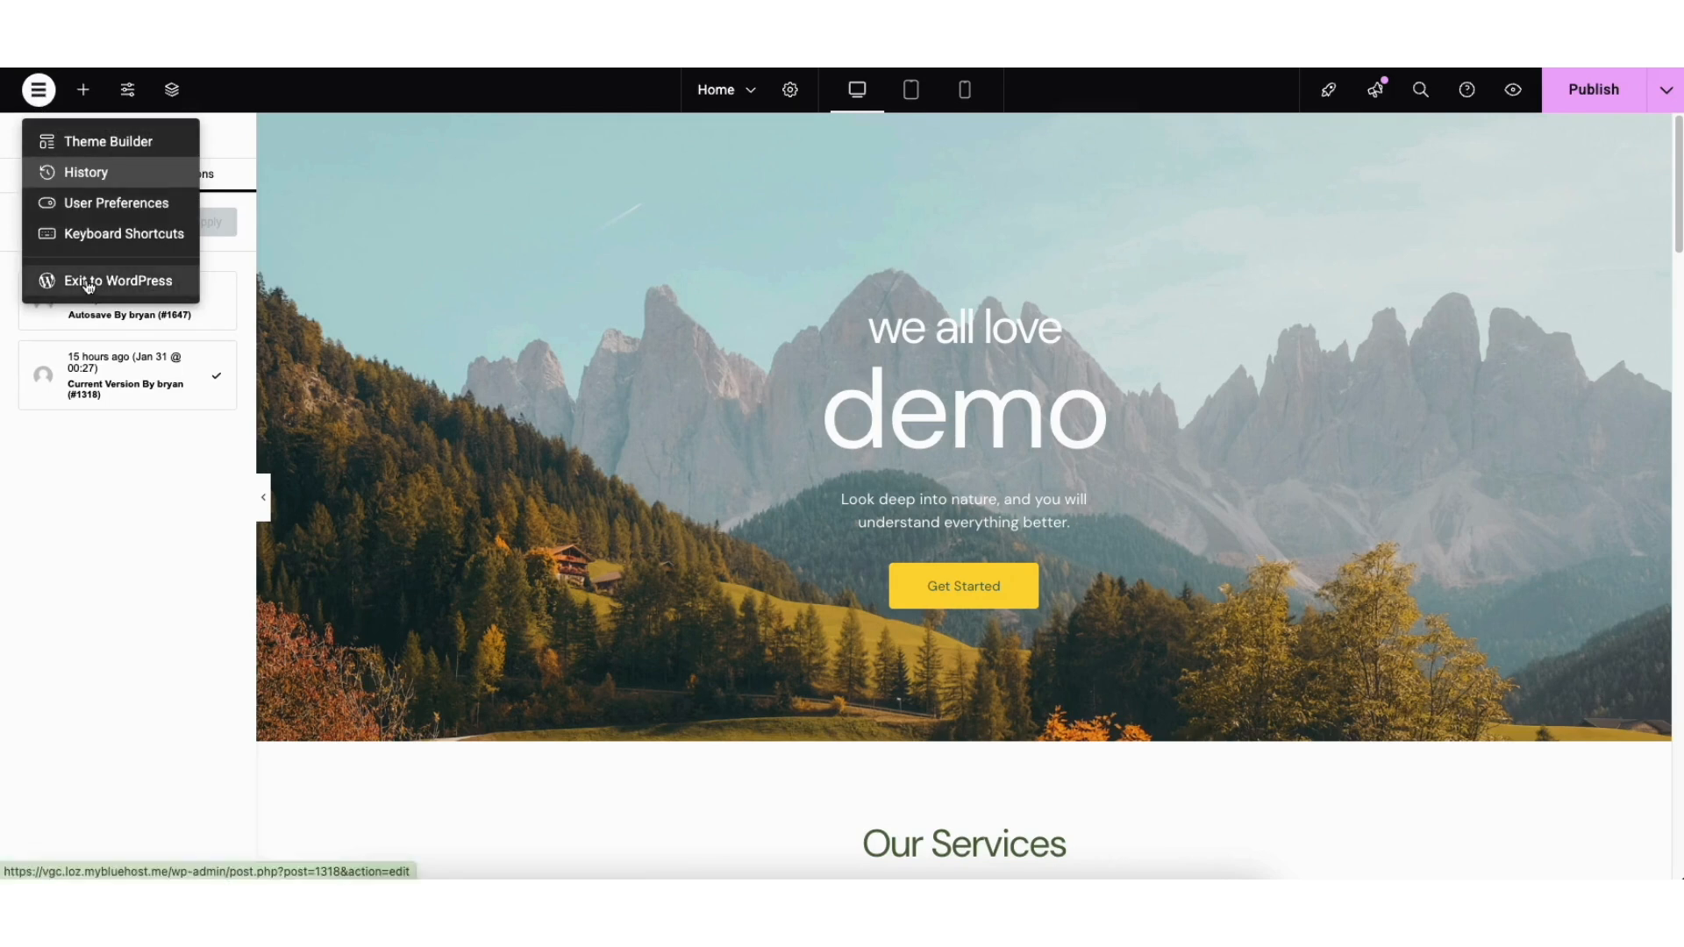
click(89, 283)
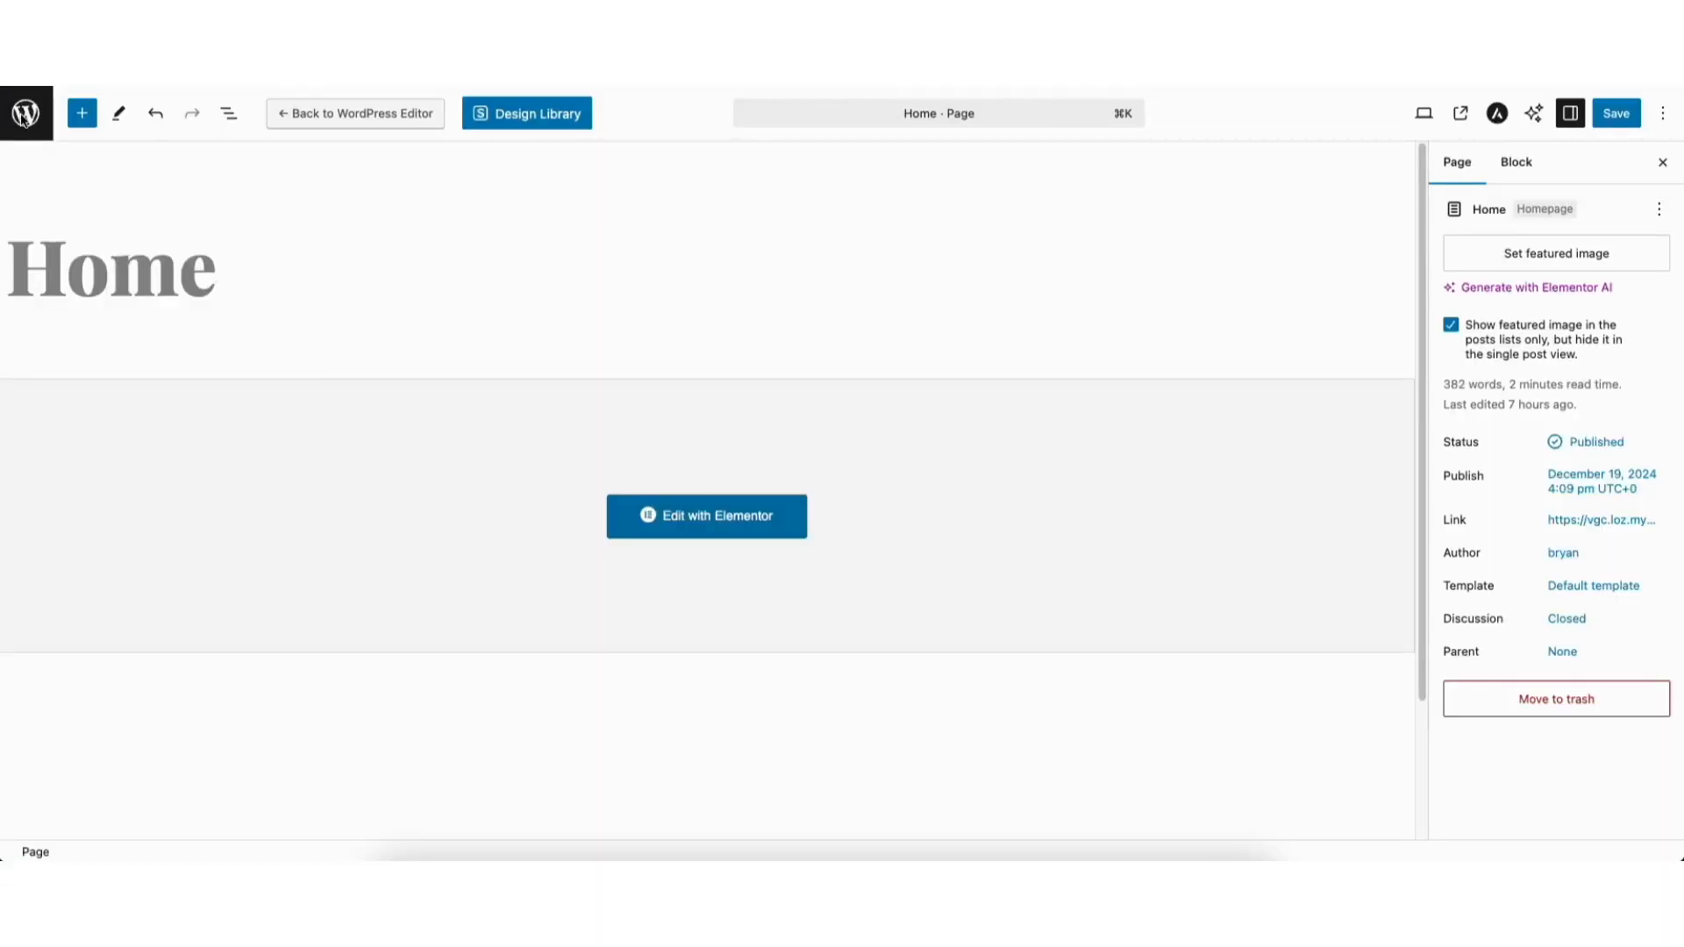
click(25, 114)
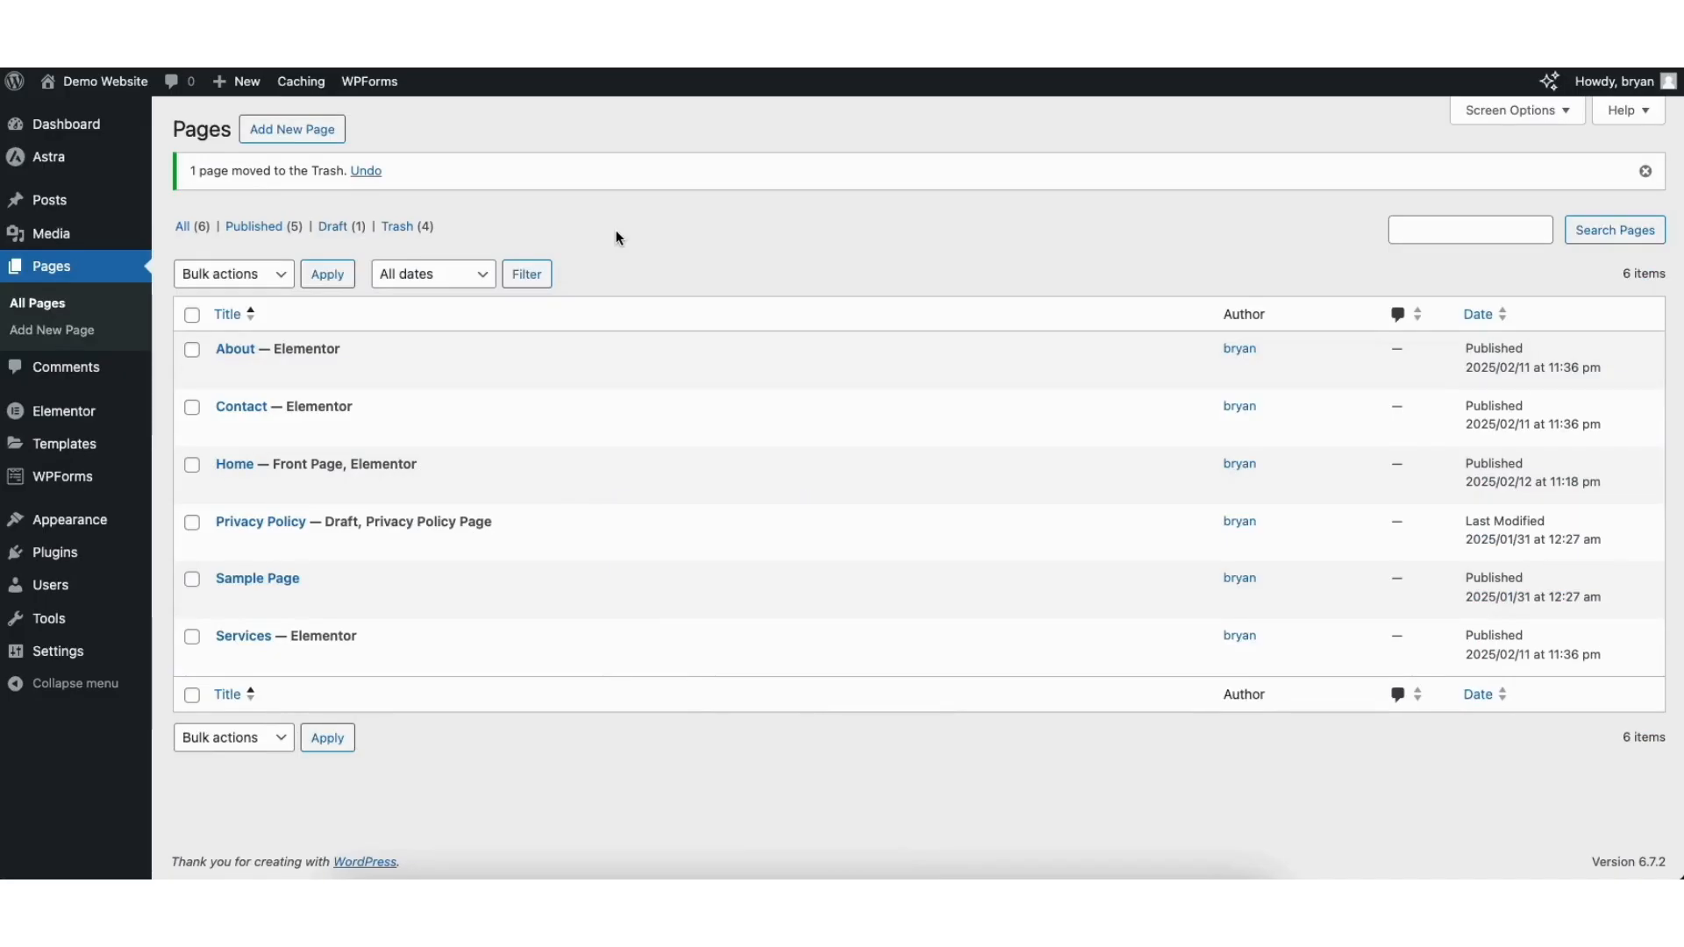
click(44, 305)
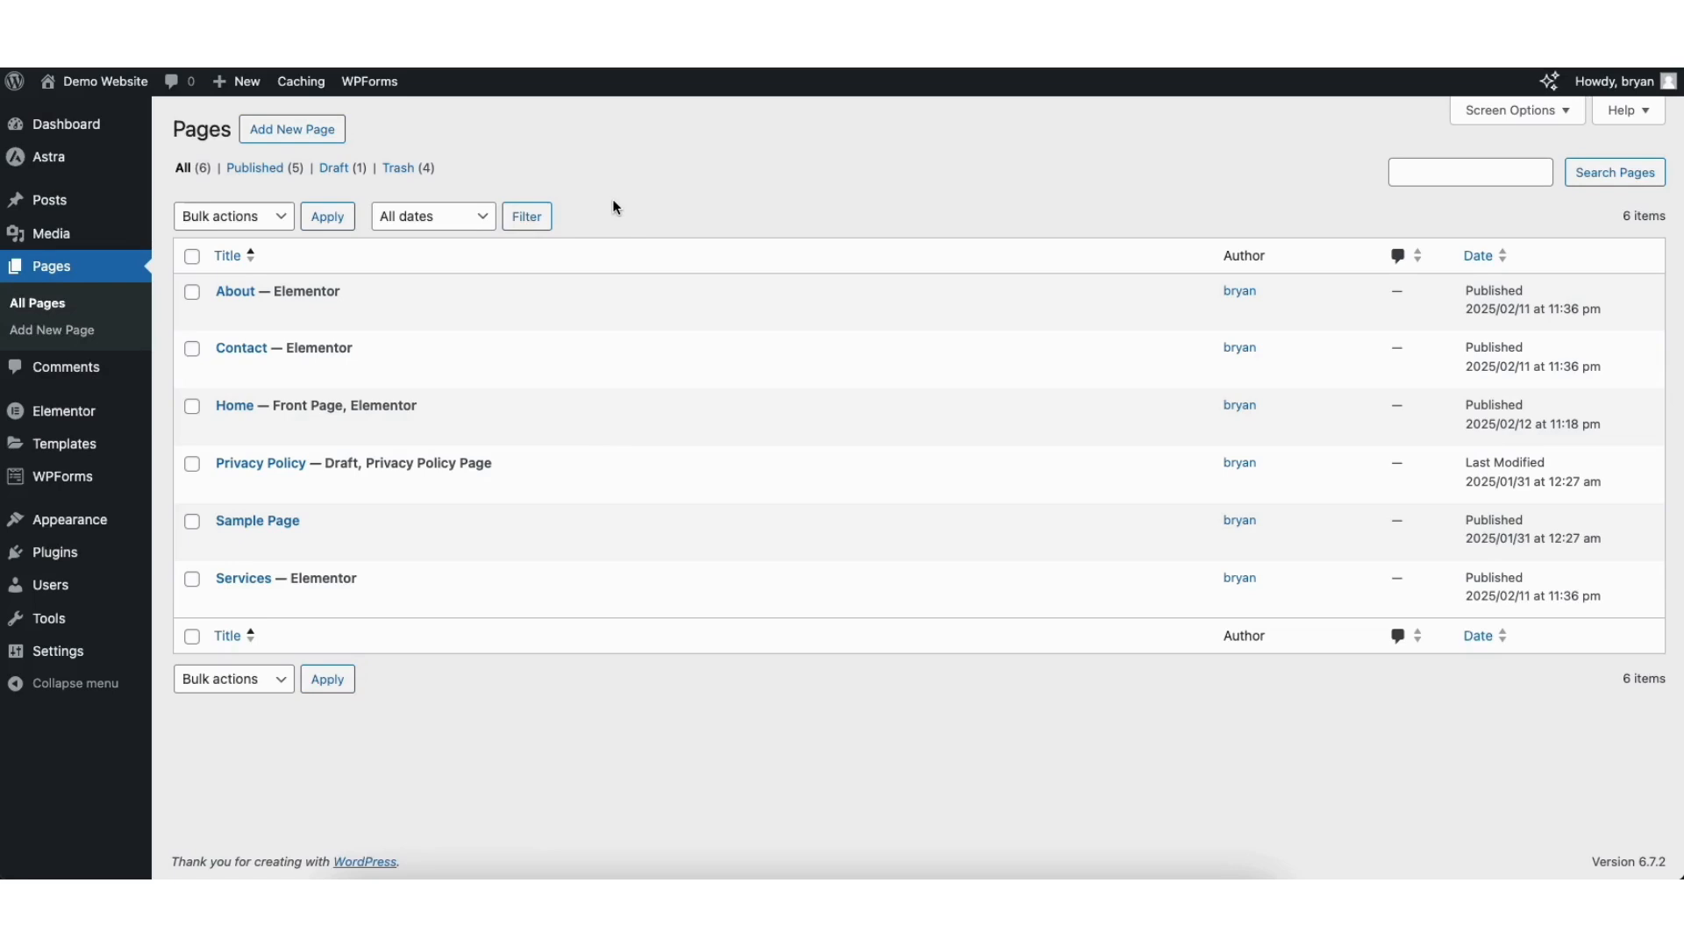
Look through the site's media library, posts, comments and the page for adding plugins
mouse_move(49, 235)
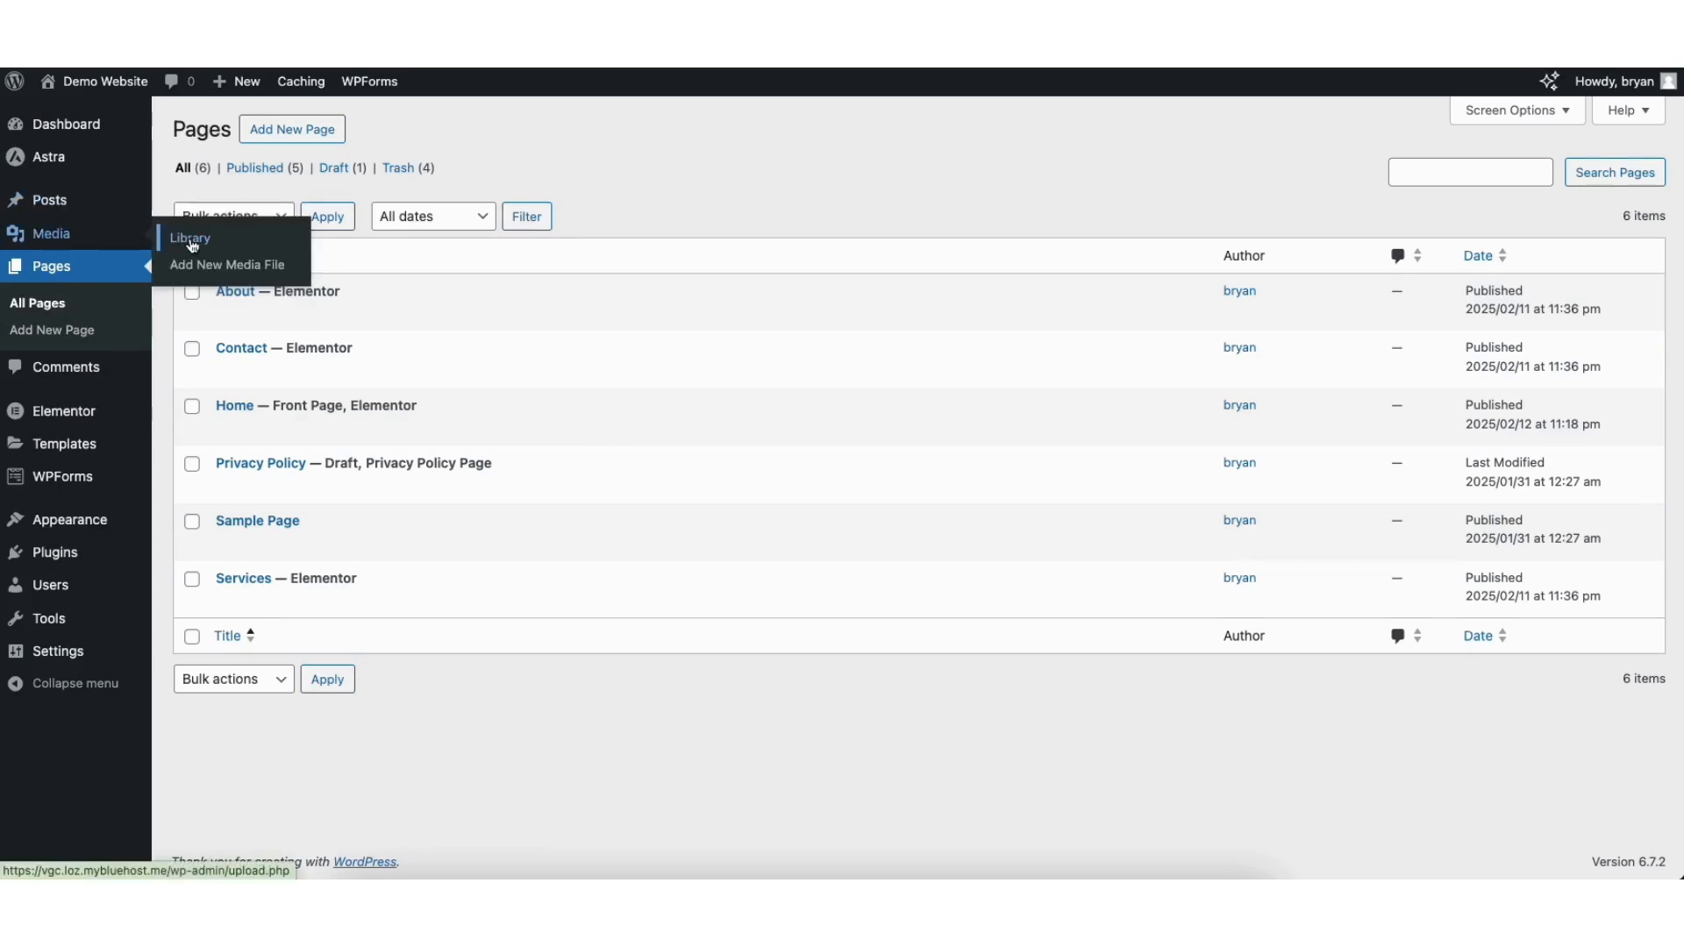
click(190, 242)
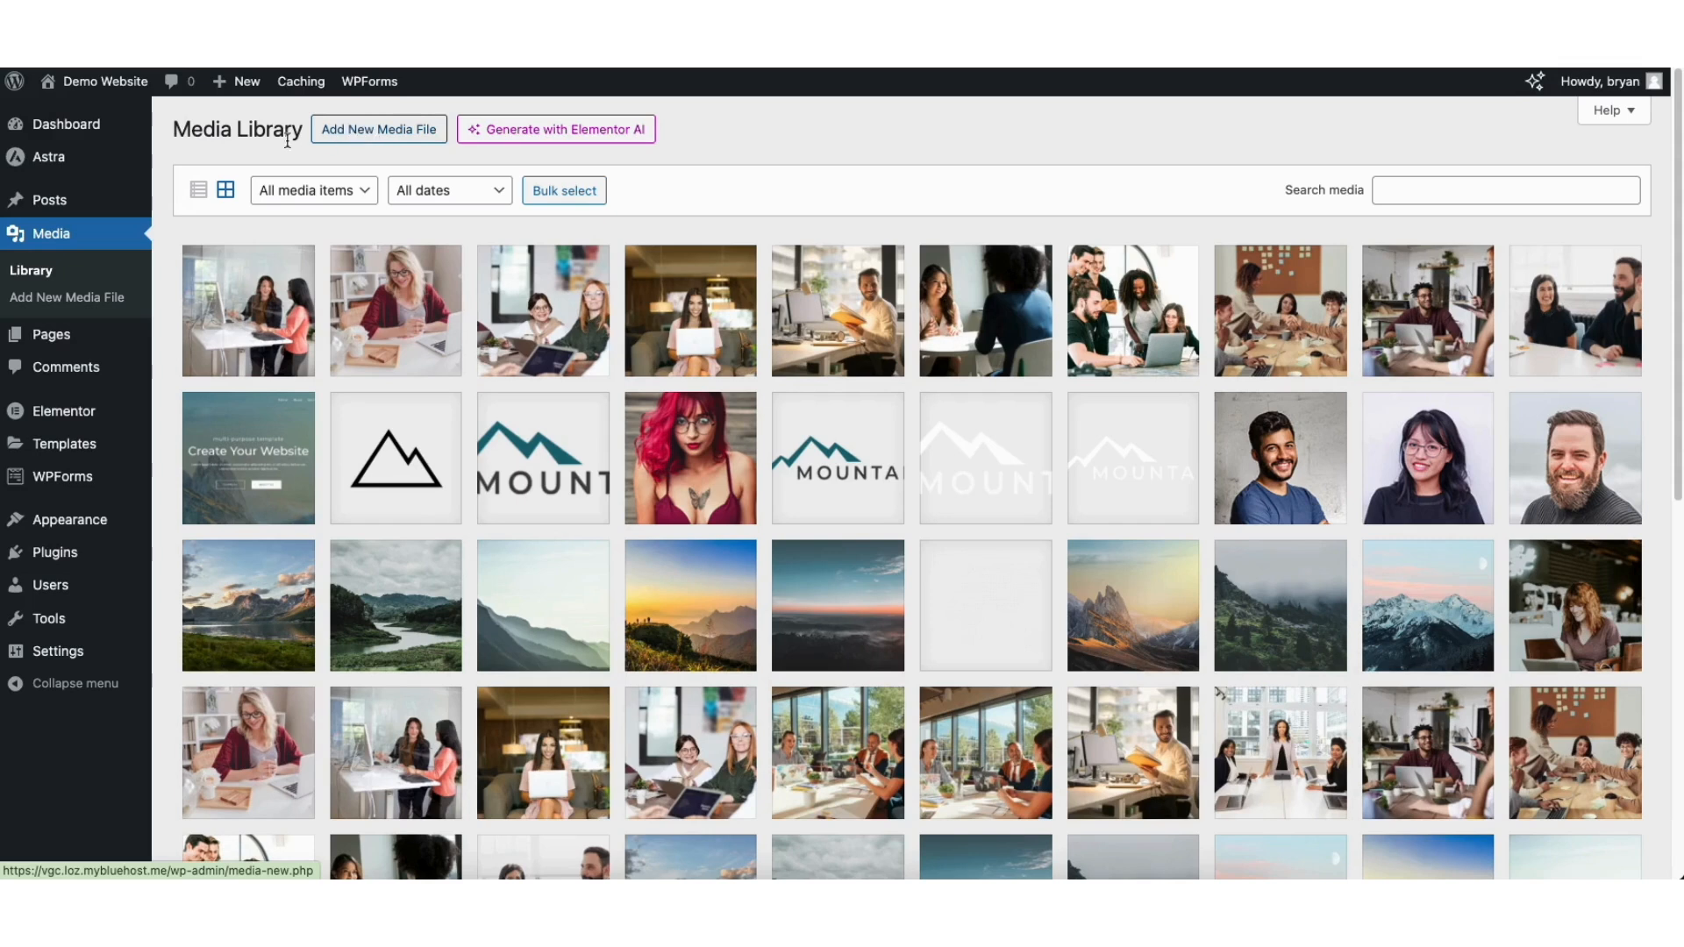
mouse_move(60, 206)
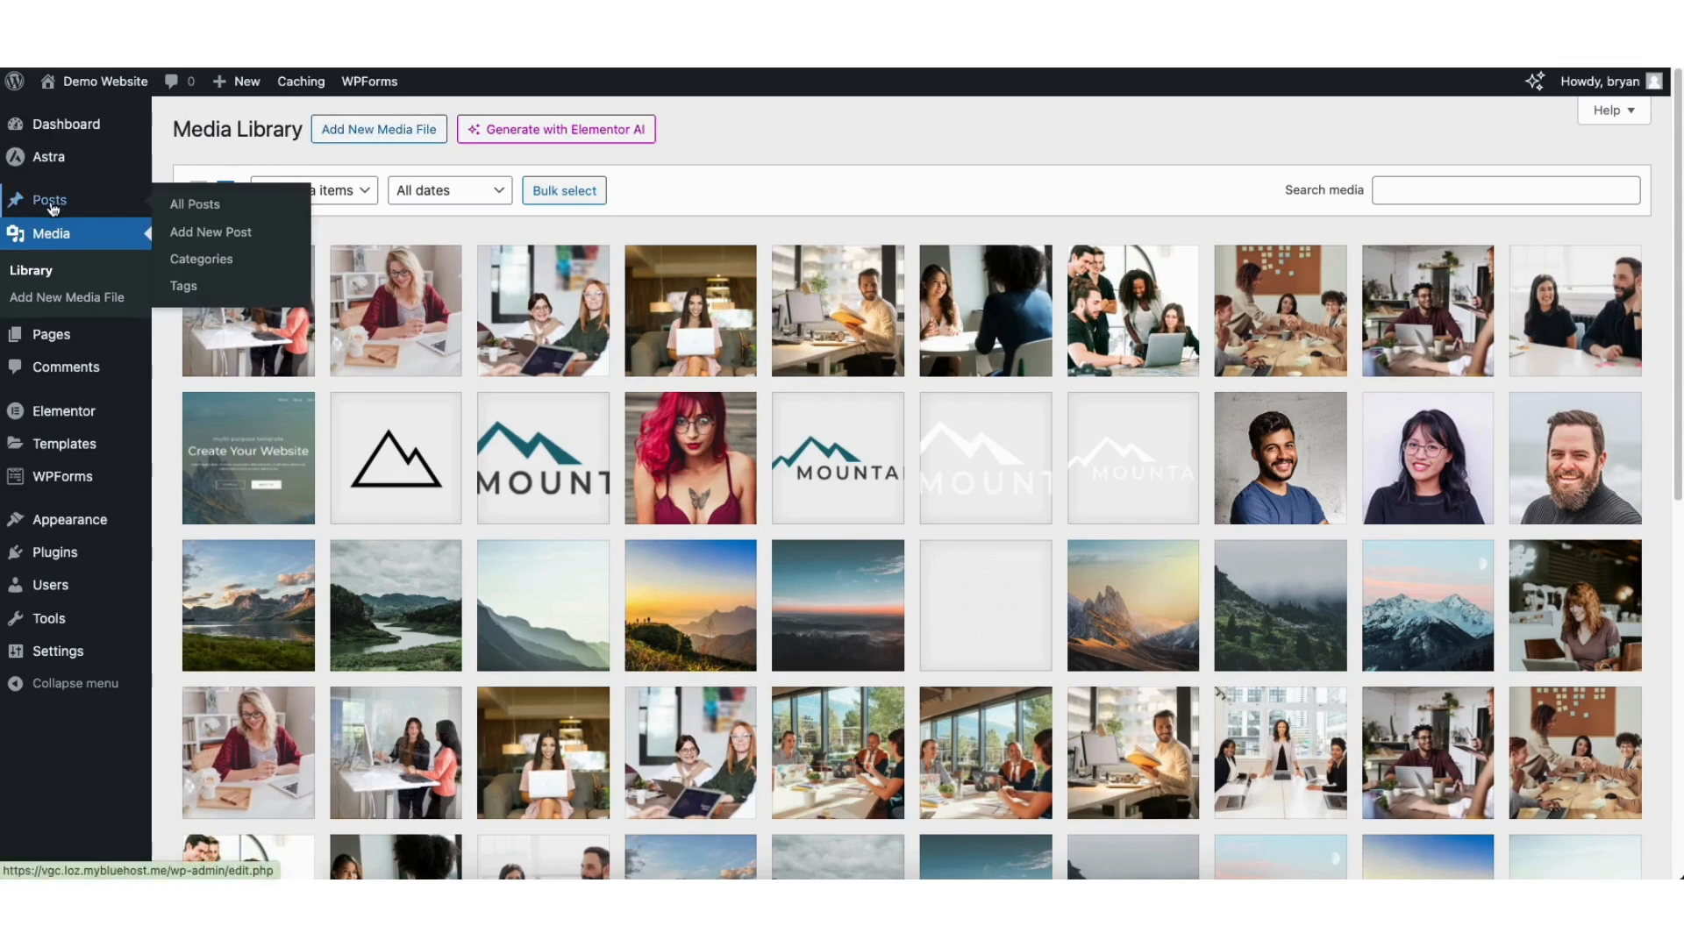
click(201, 211)
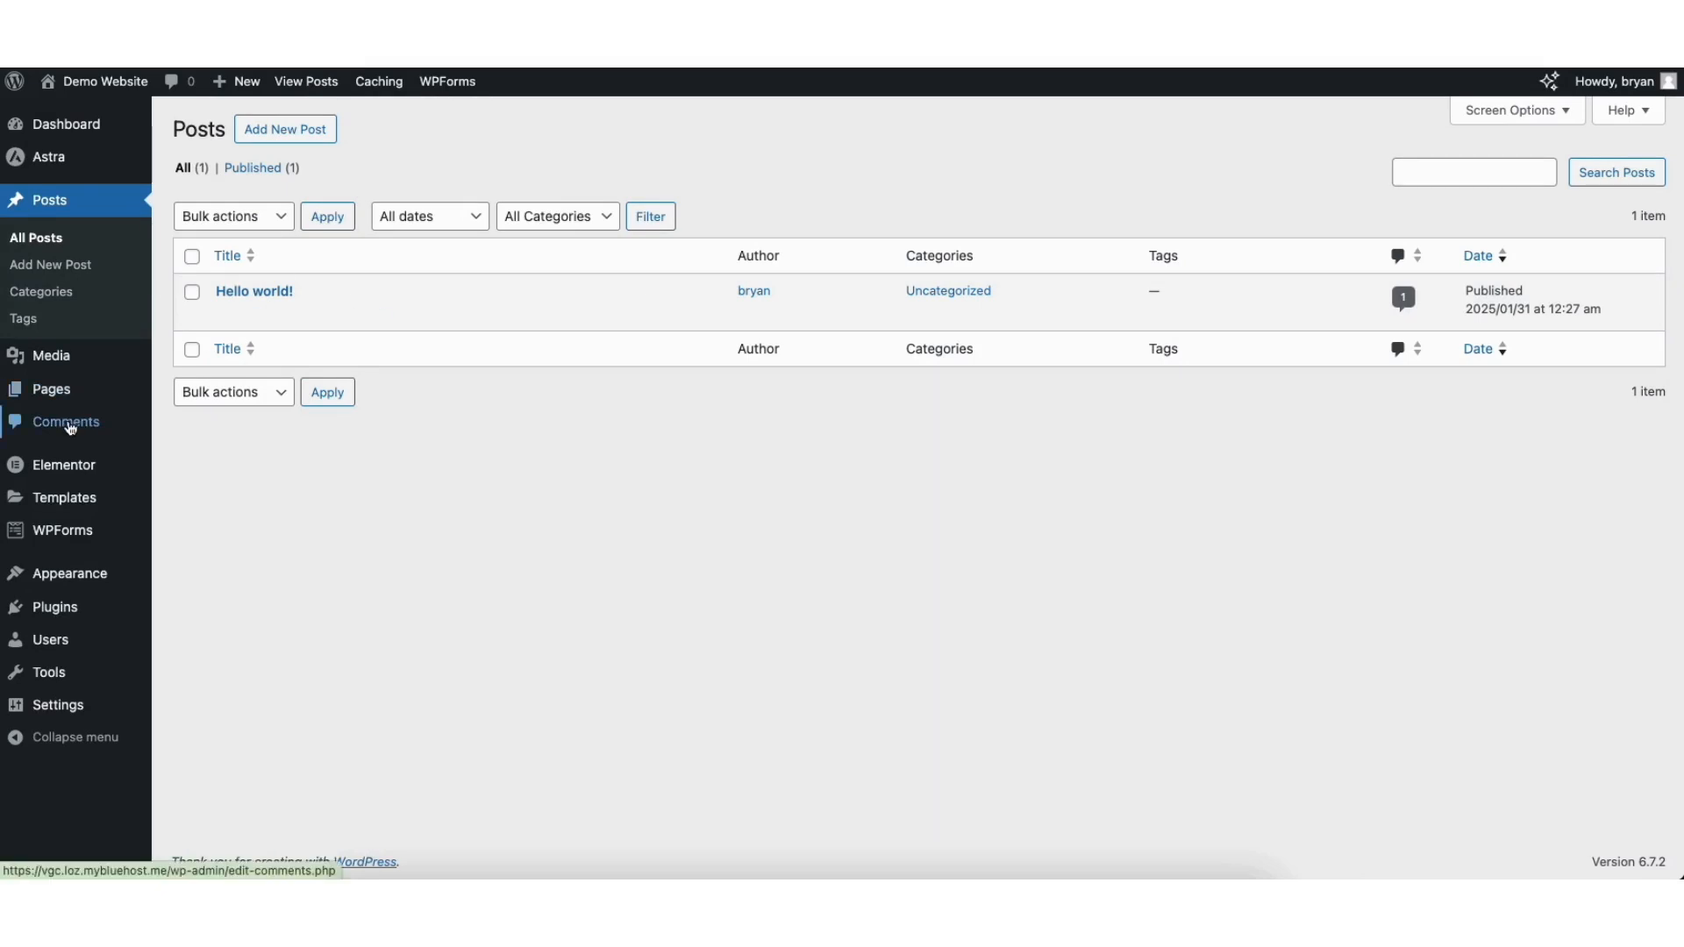
click(68, 422)
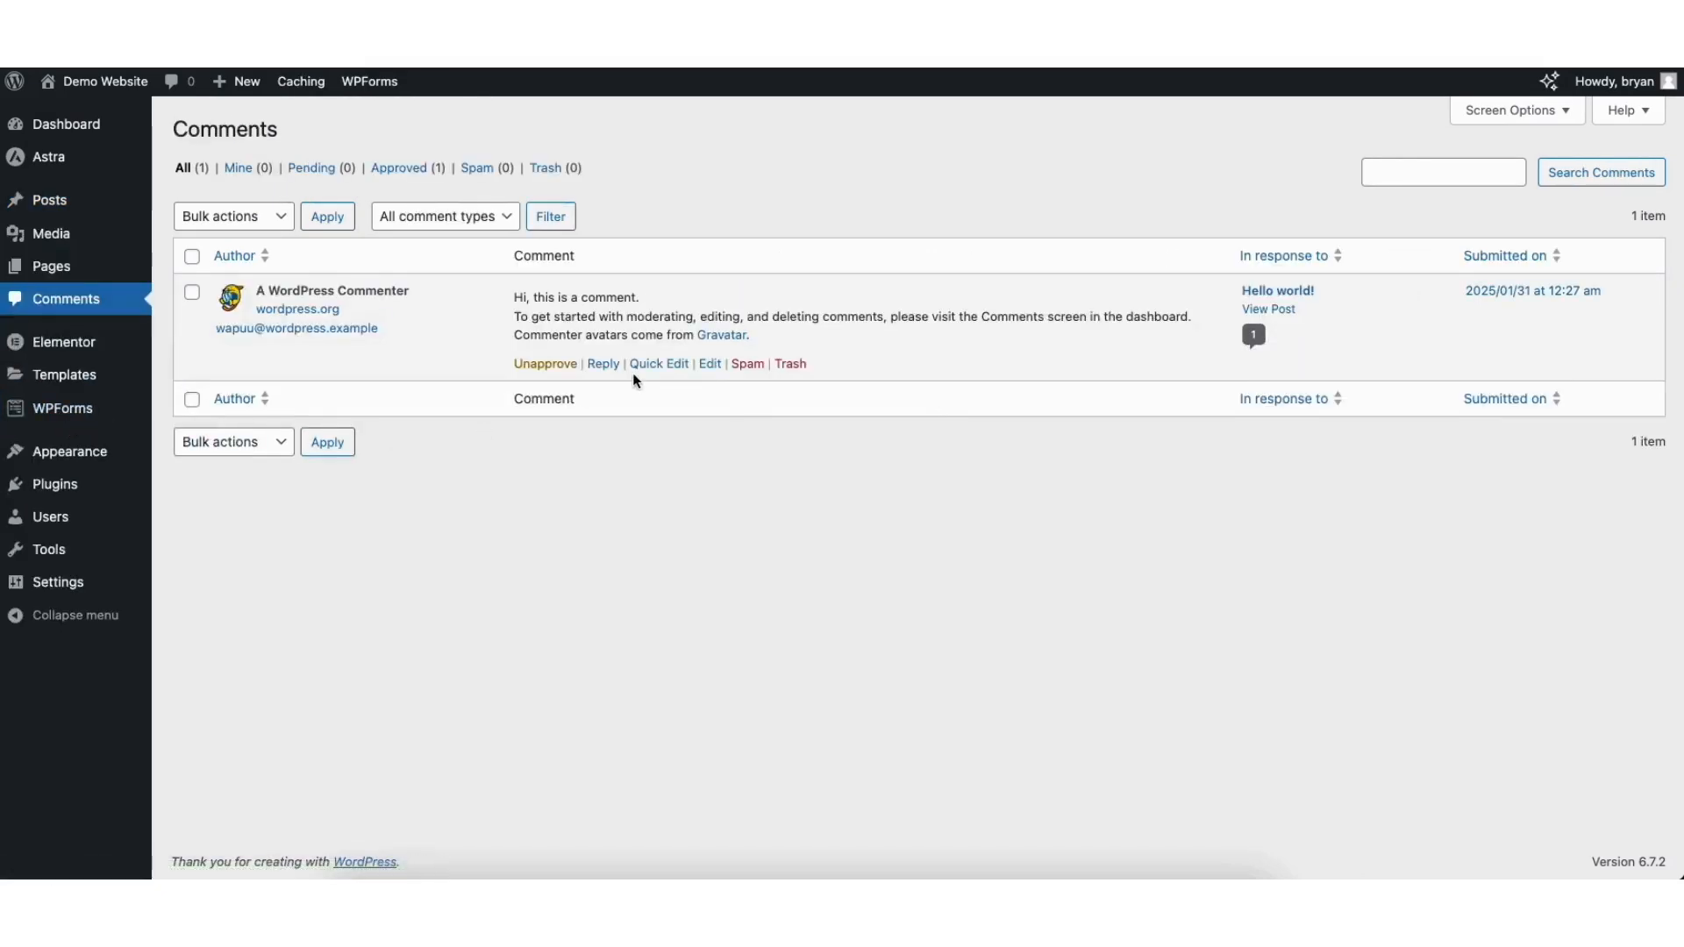
mouse_move(620, 365)
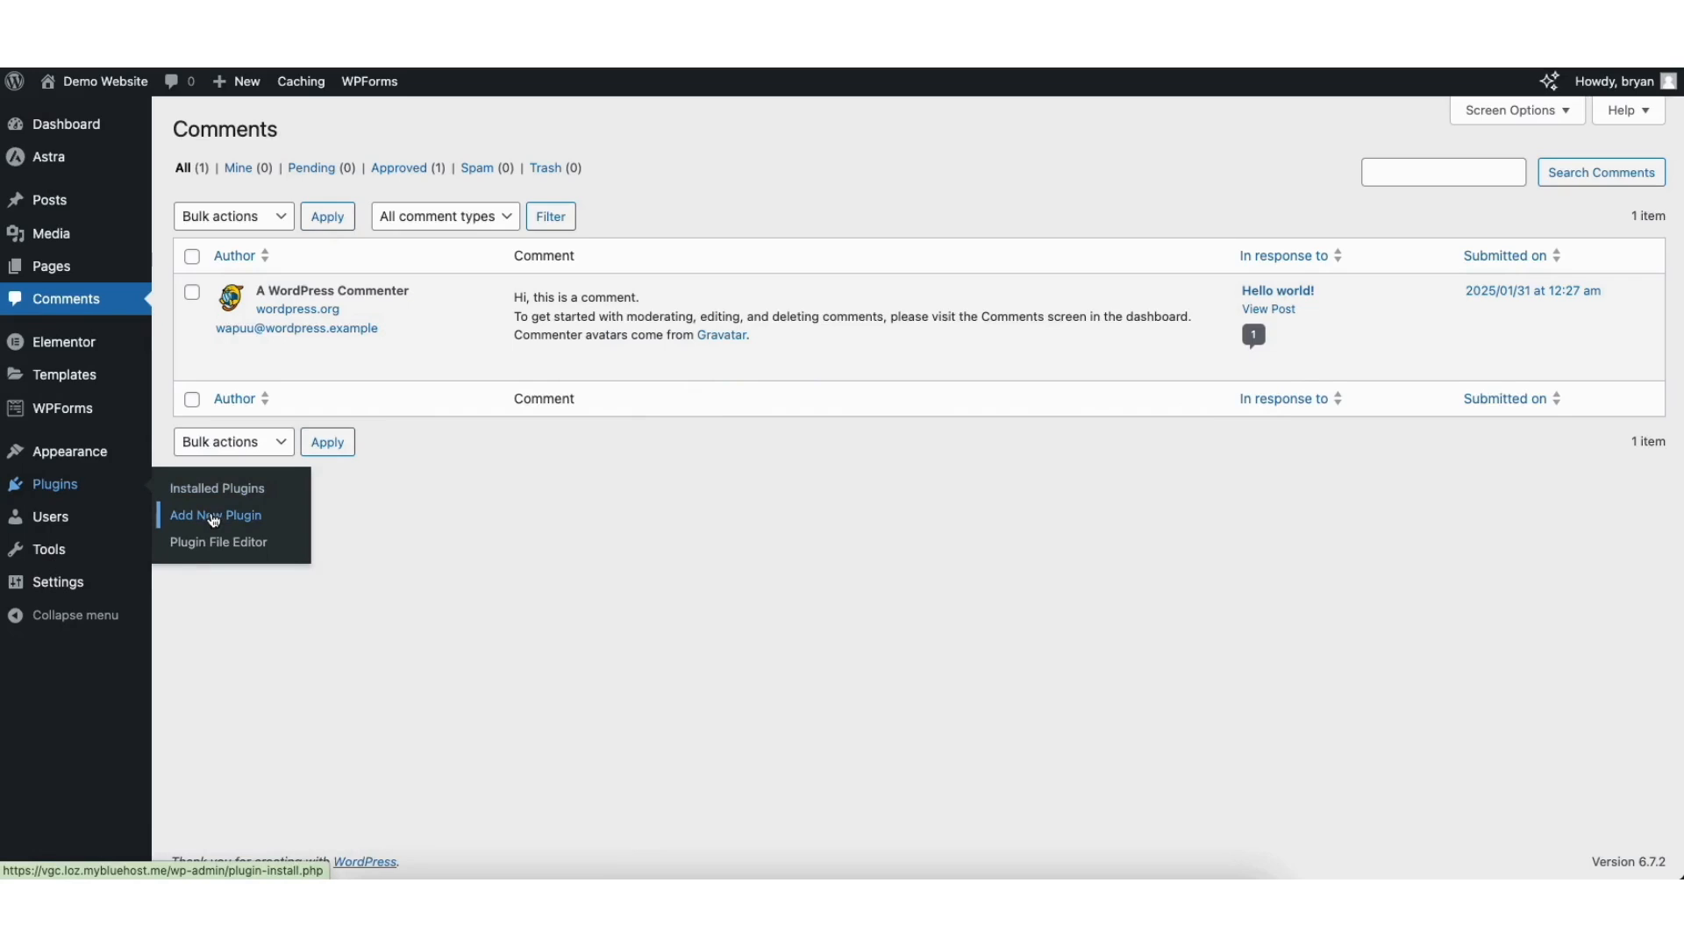
click(214, 412)
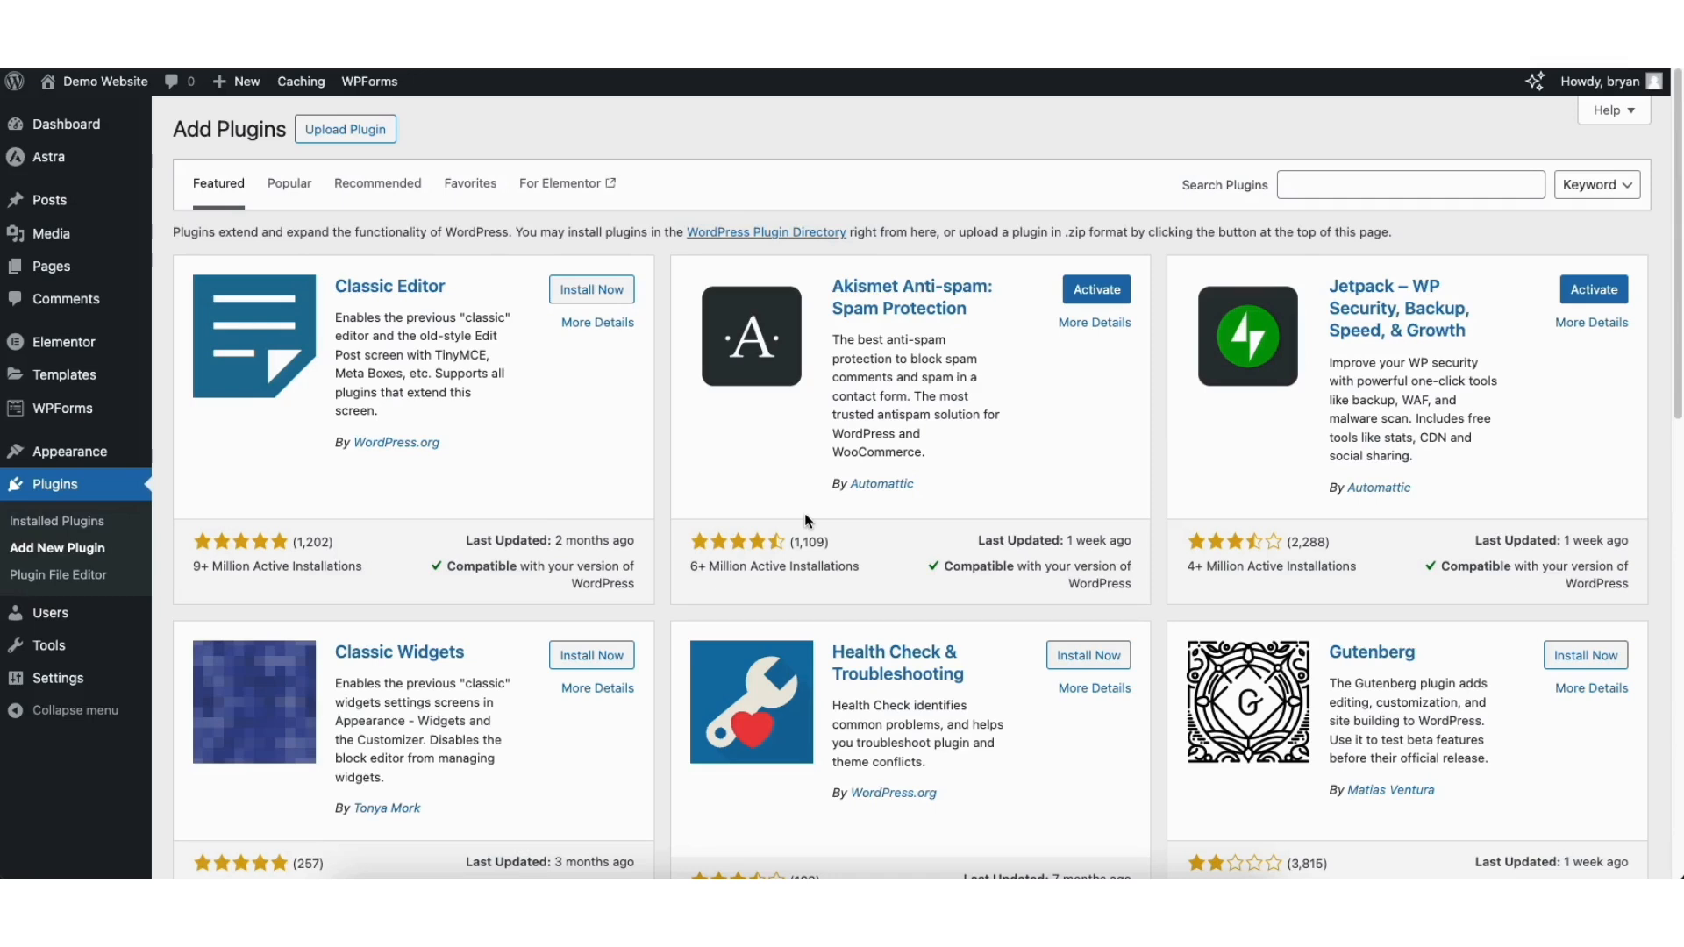
Add Sample Page to the Main Menu and place it between Services and Contact
mouse_move(63, 460)
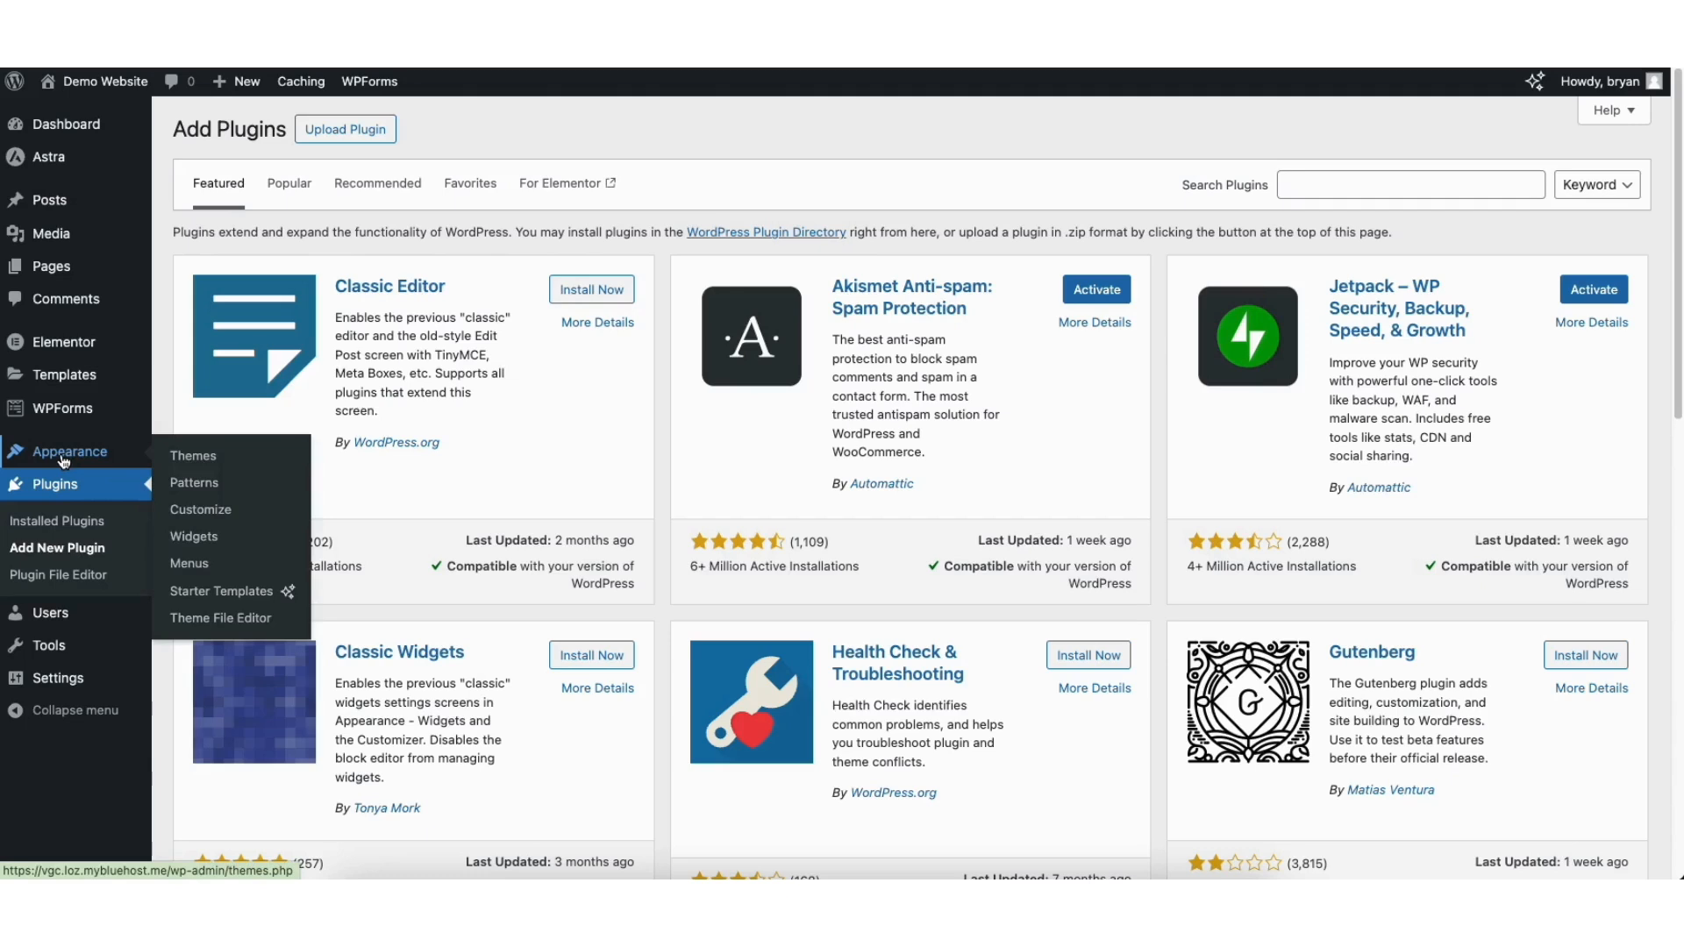
click(188, 570)
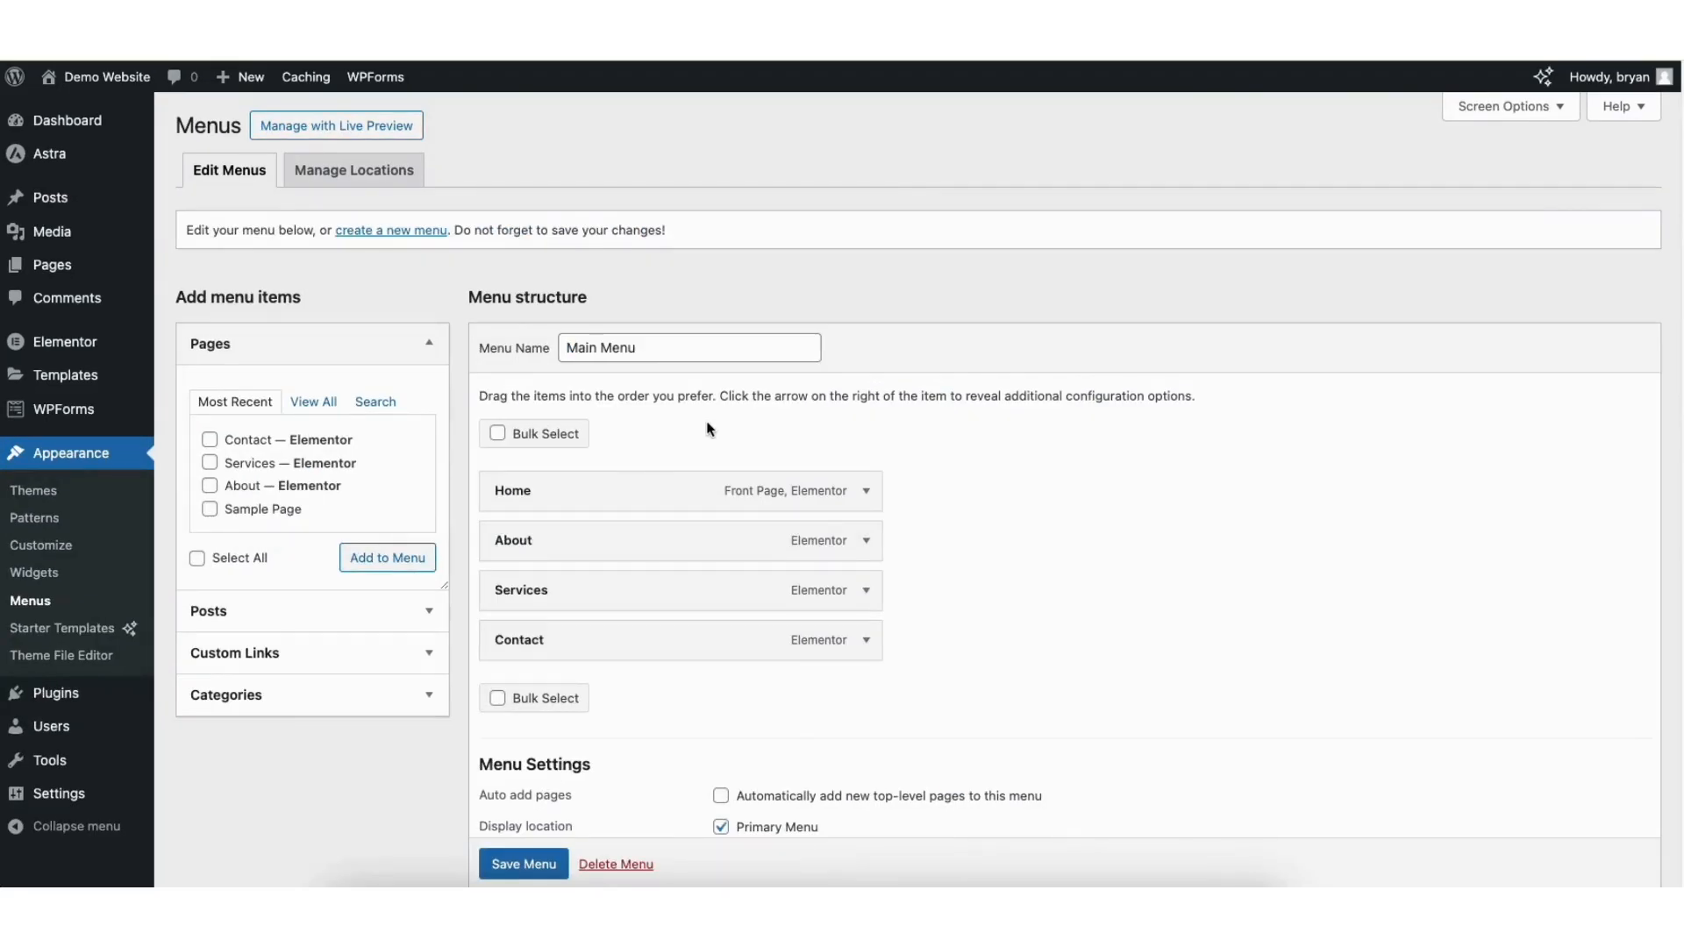
click(210, 510)
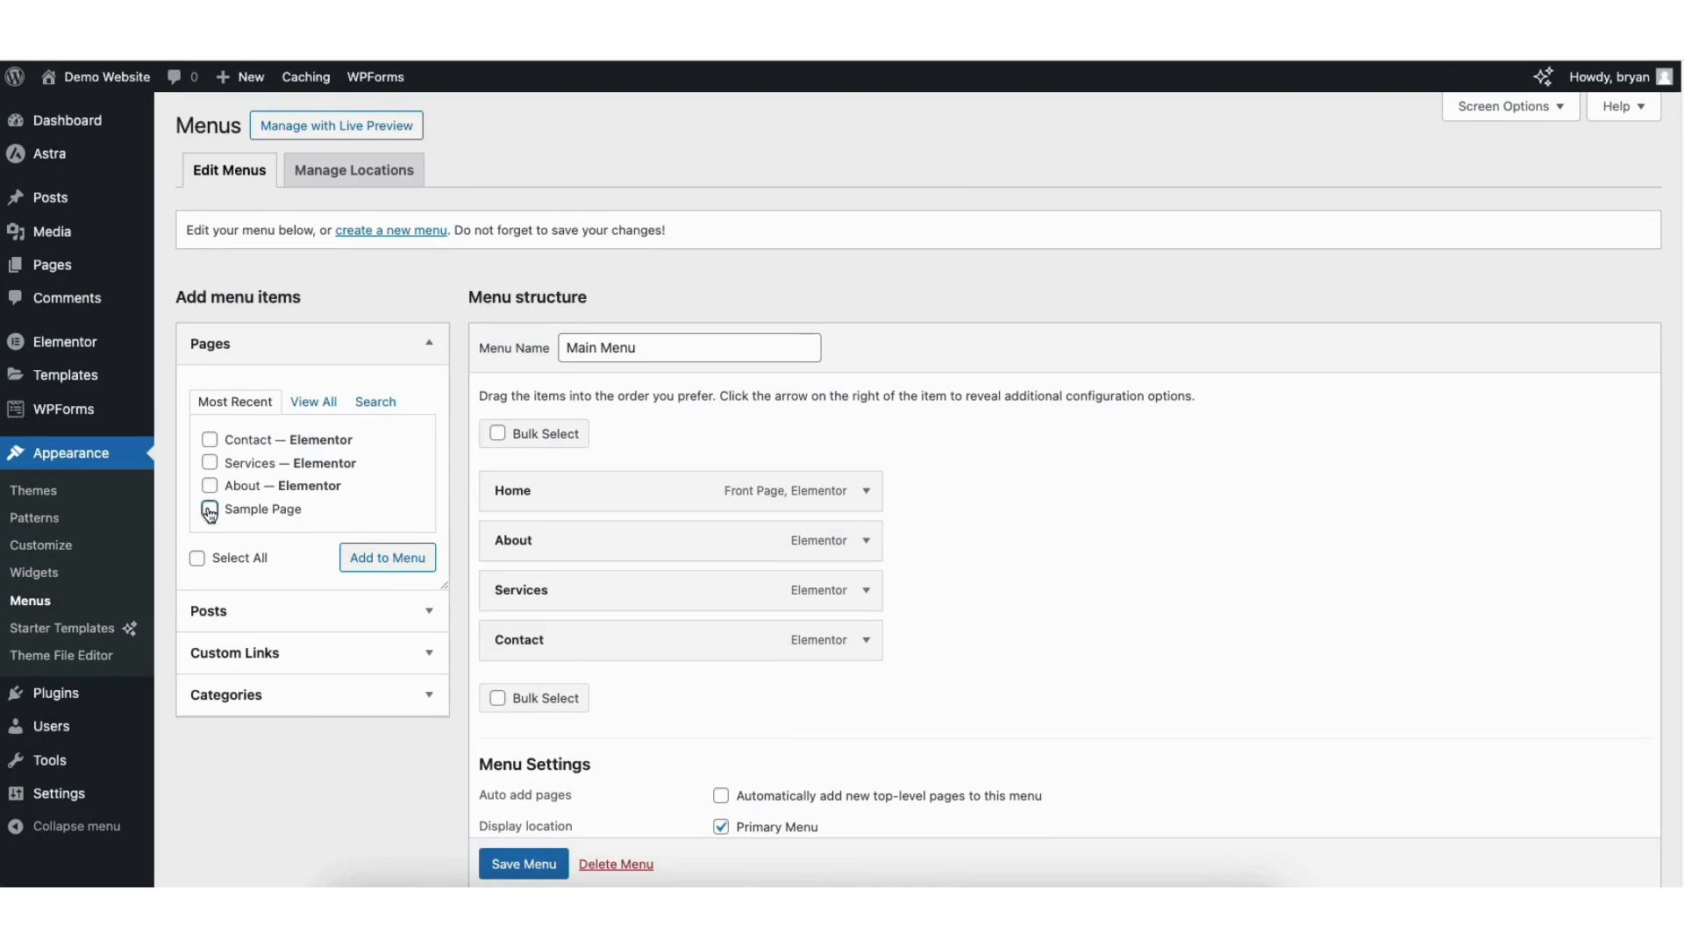
click(366, 558)
drag(529, 699, 513, 639)
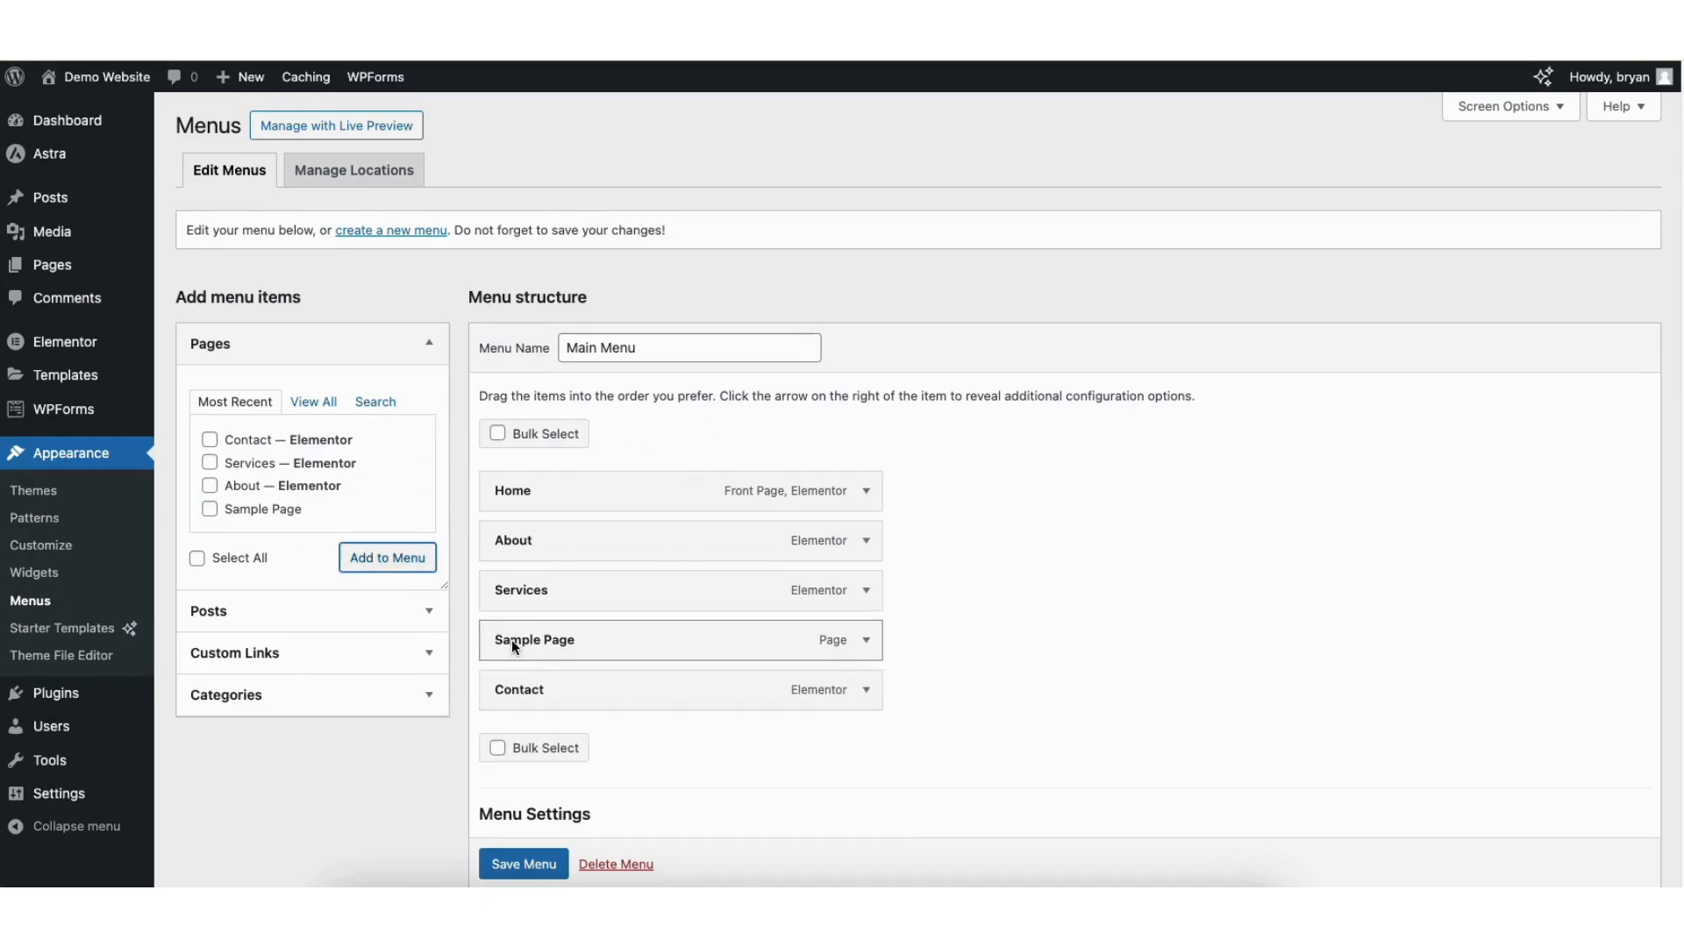
Review the Sample Page menu item's navigation label and options, and the menu's display location settings
click(867, 640)
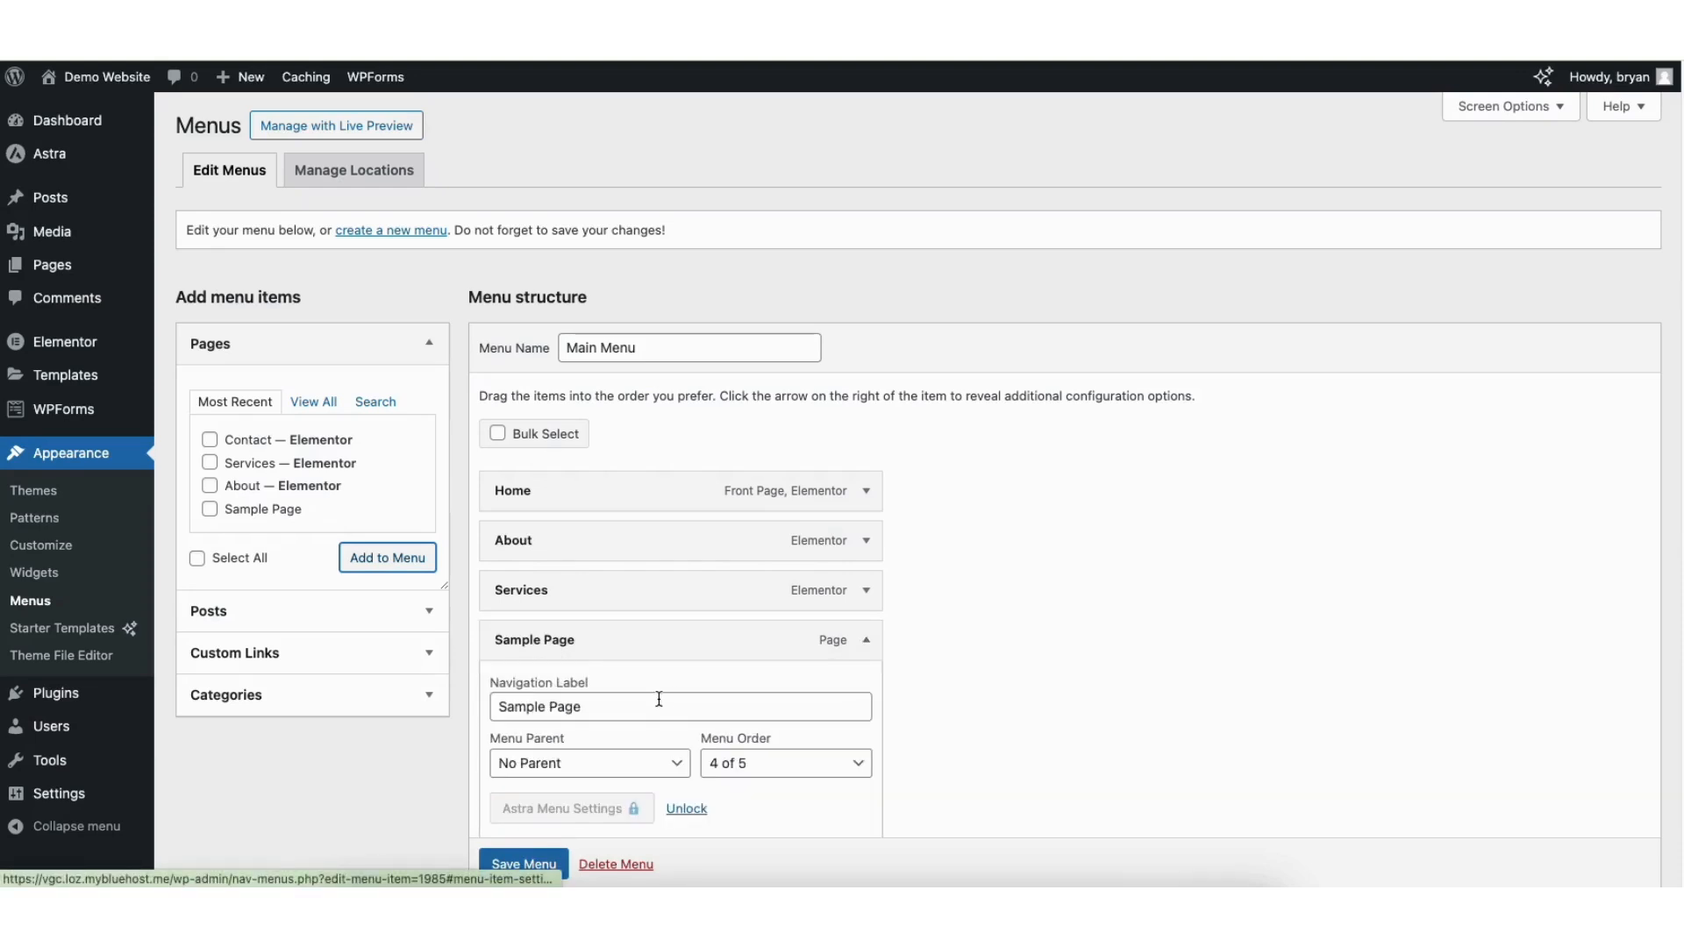
drag(504, 708, 616, 708)
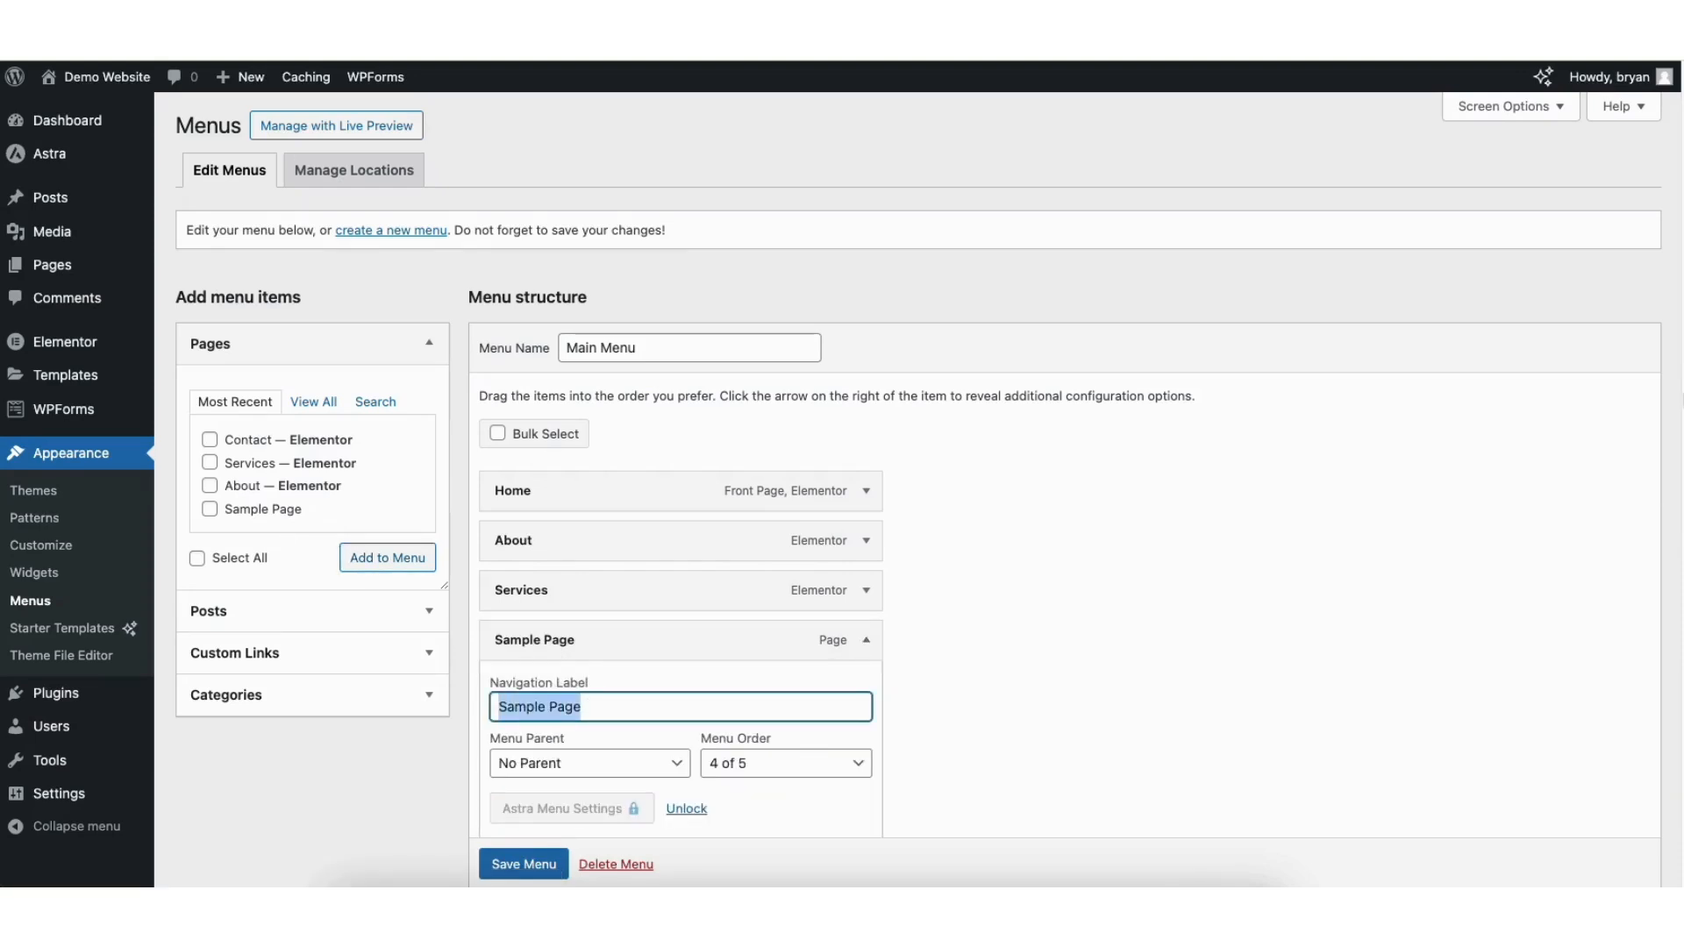
scroll(1586, 523, down, 3)
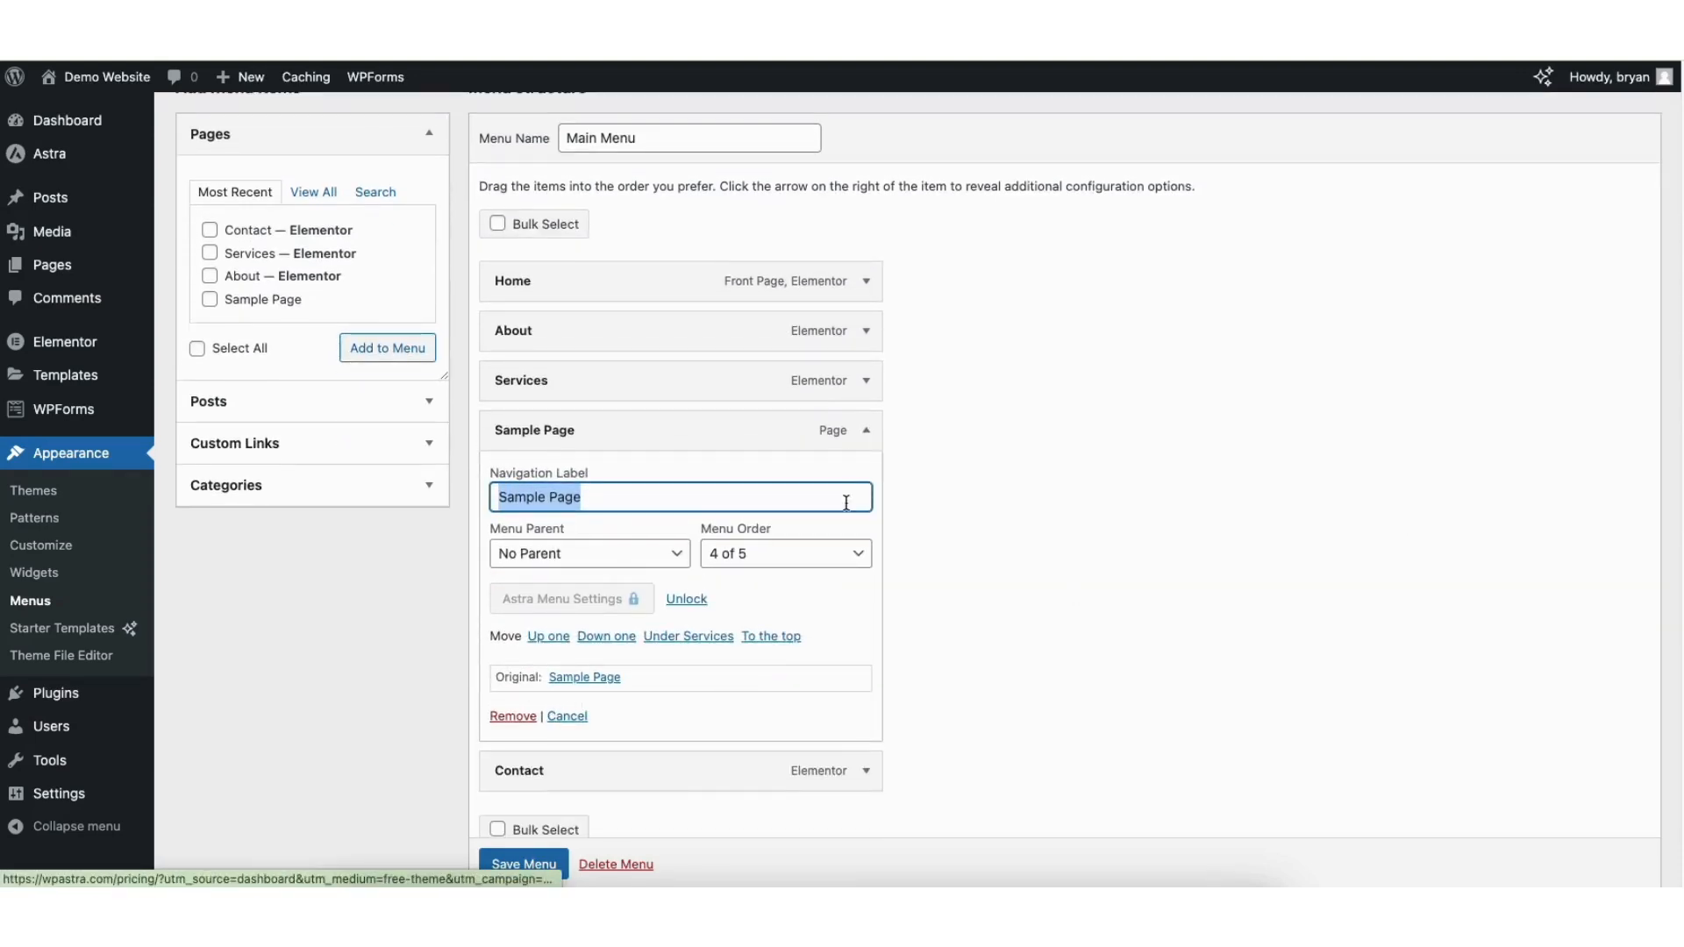
click(866, 431)
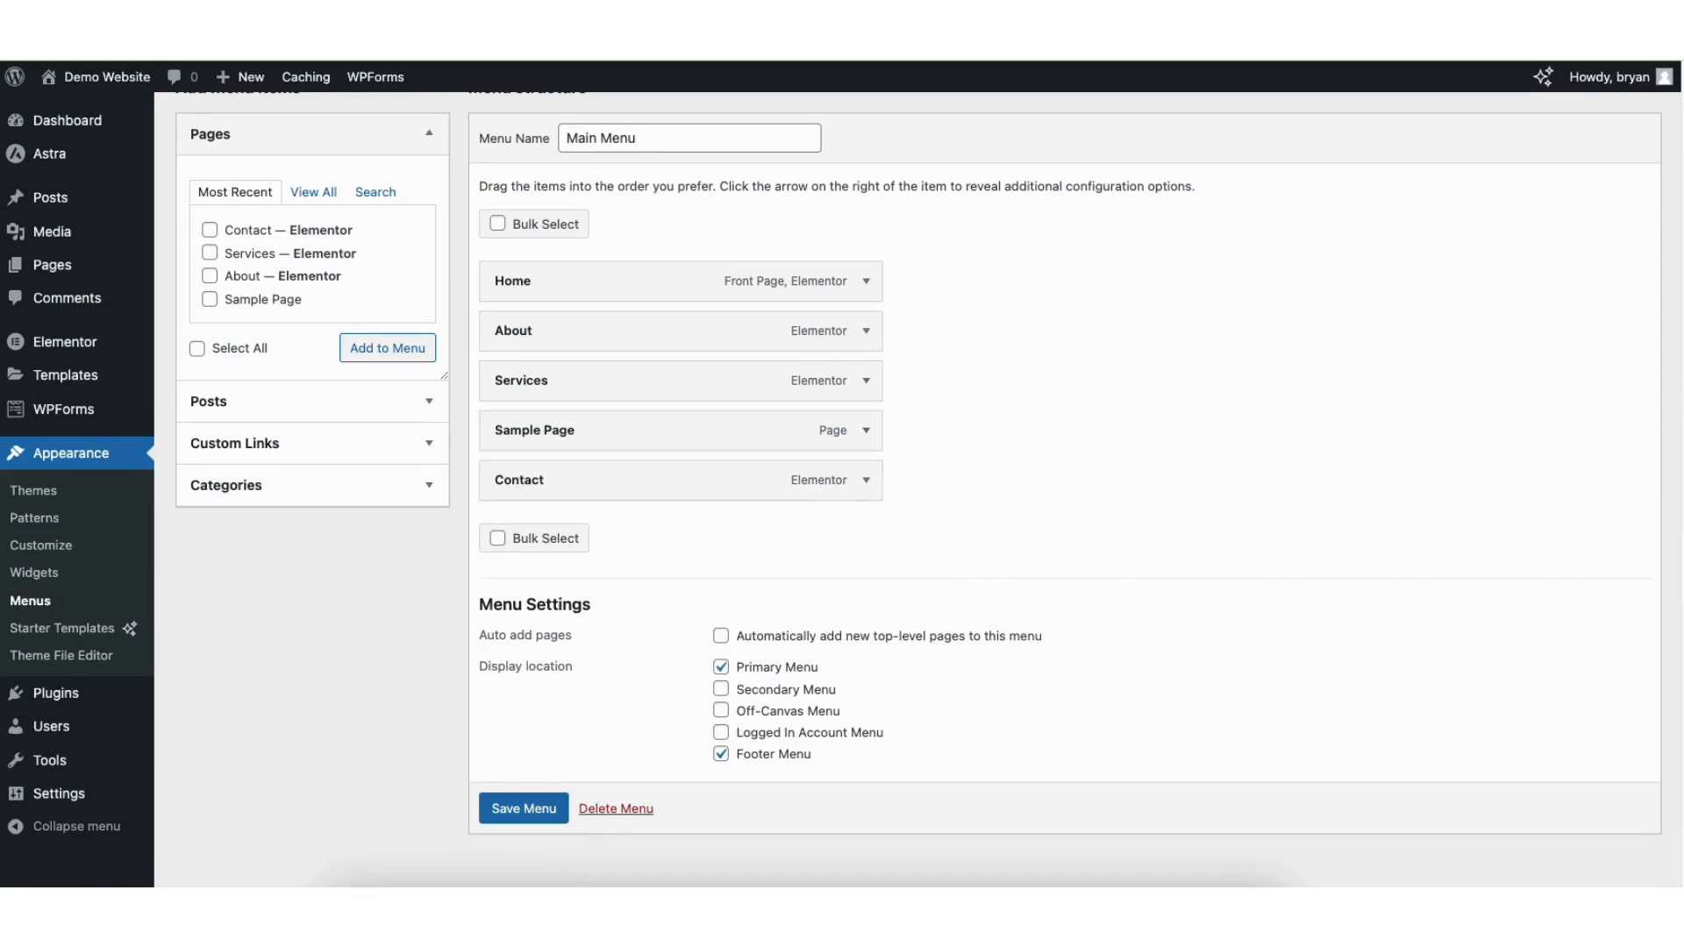
scroll(1667, 351, up, 3)
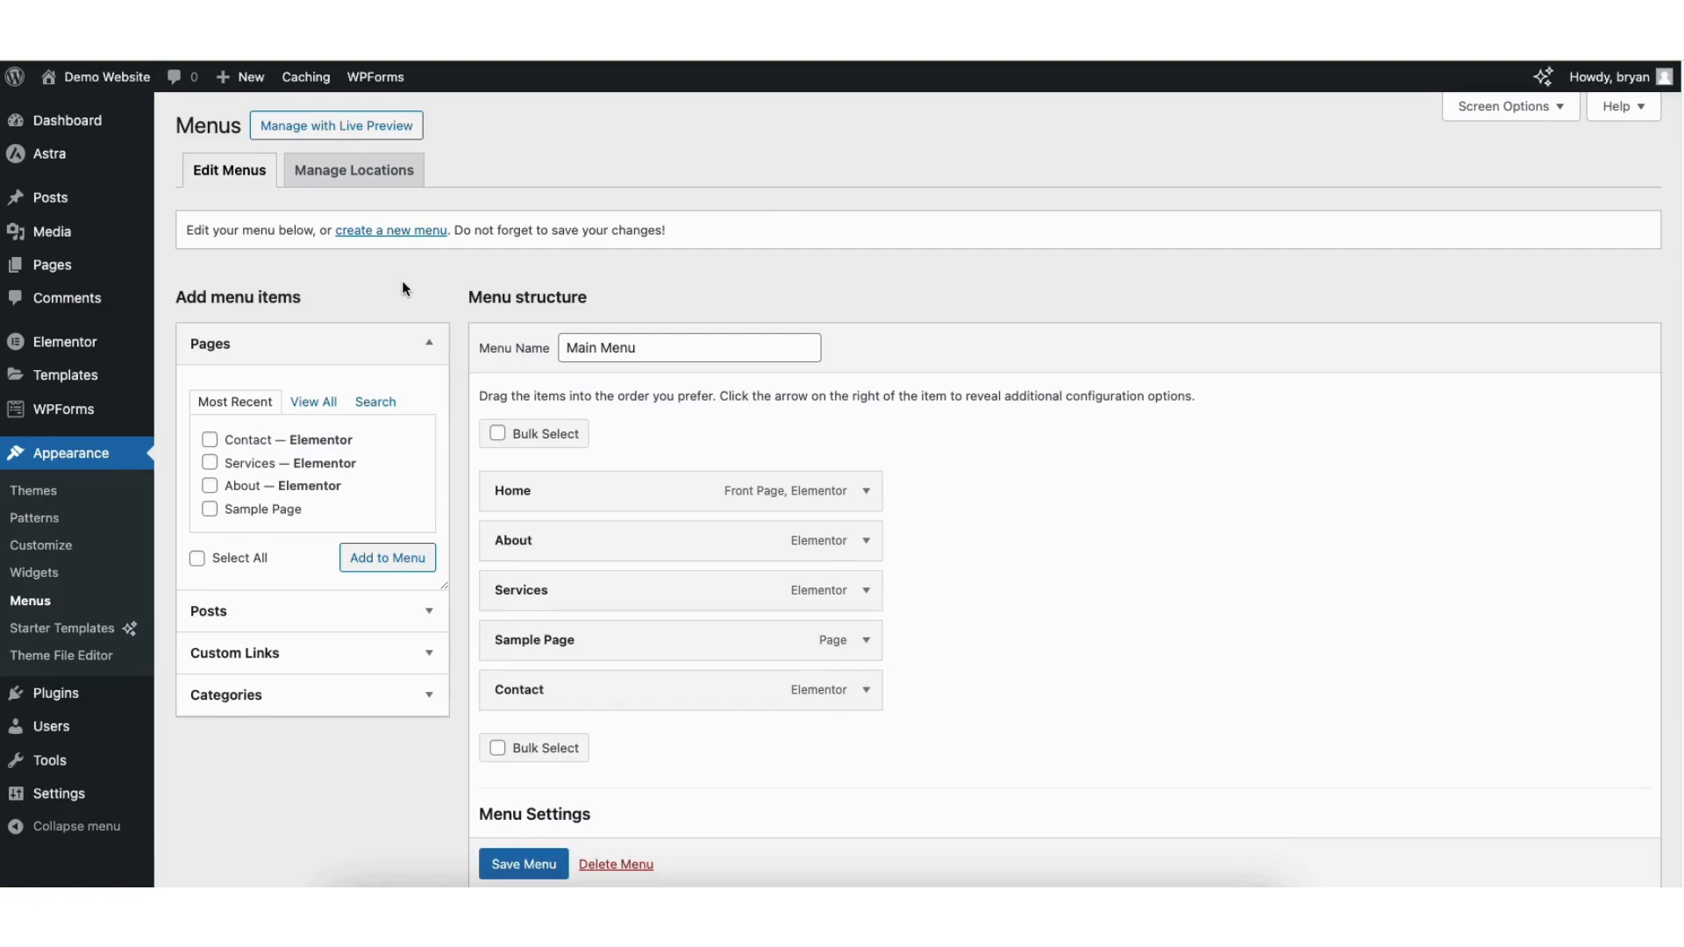
Add a second Sample Page item, nest both Sample Page items under Services, and save the Main Menu
click(209, 509)
click(372, 561)
drag(530, 740, 563, 691)
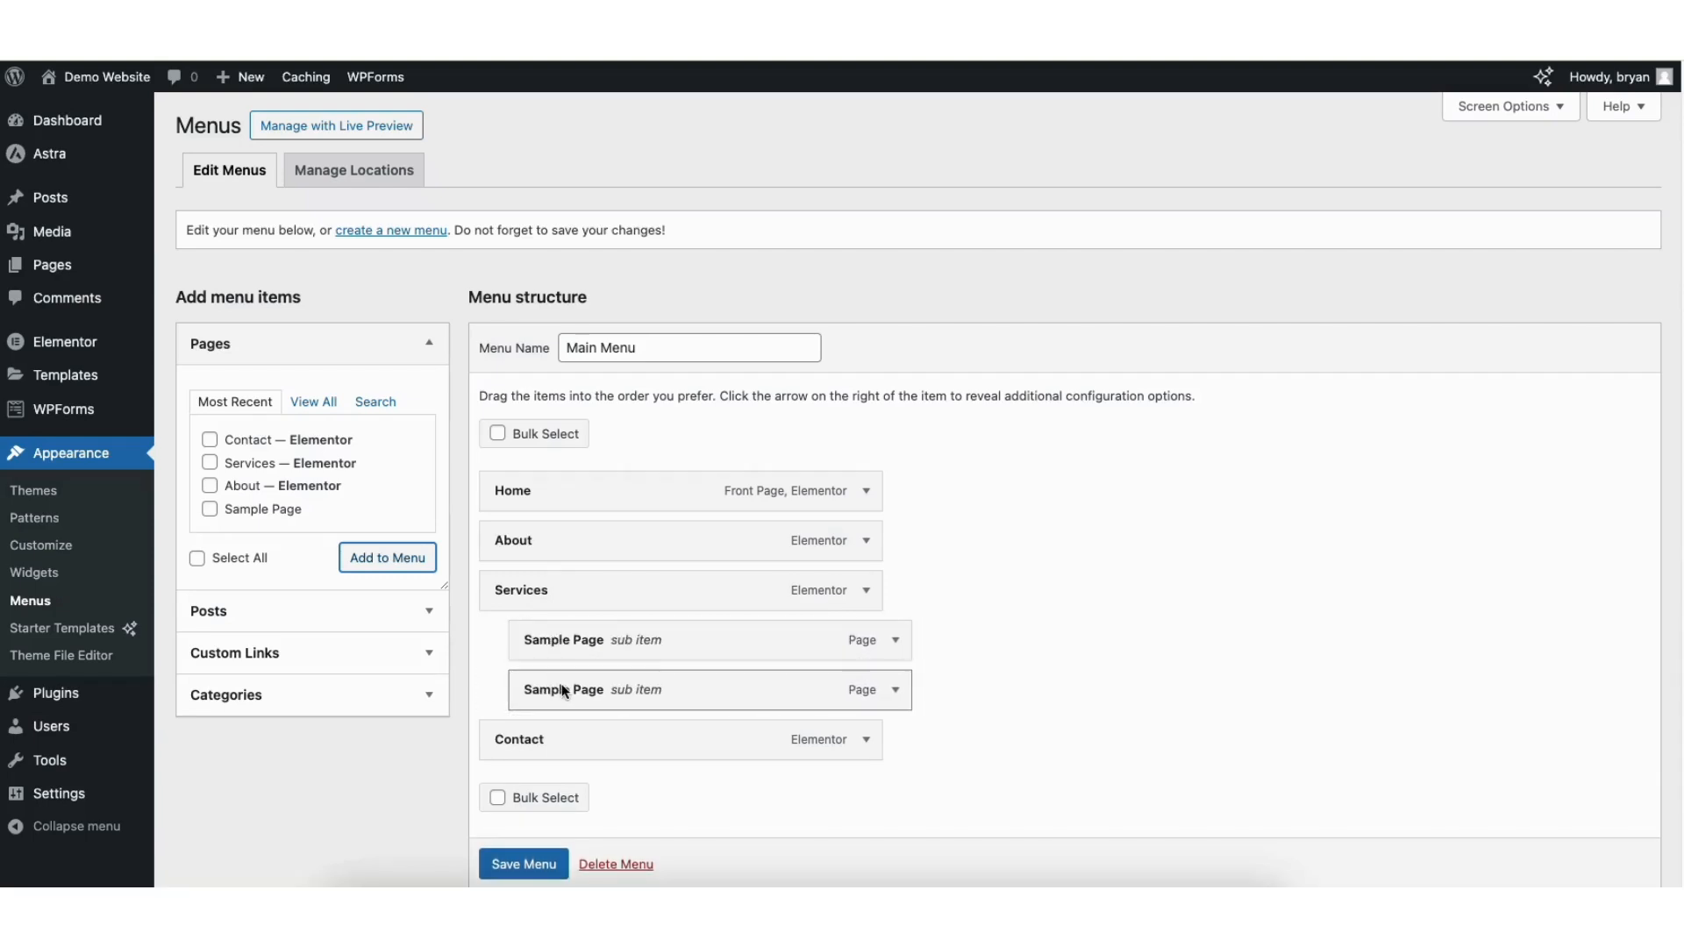
click(511, 867)
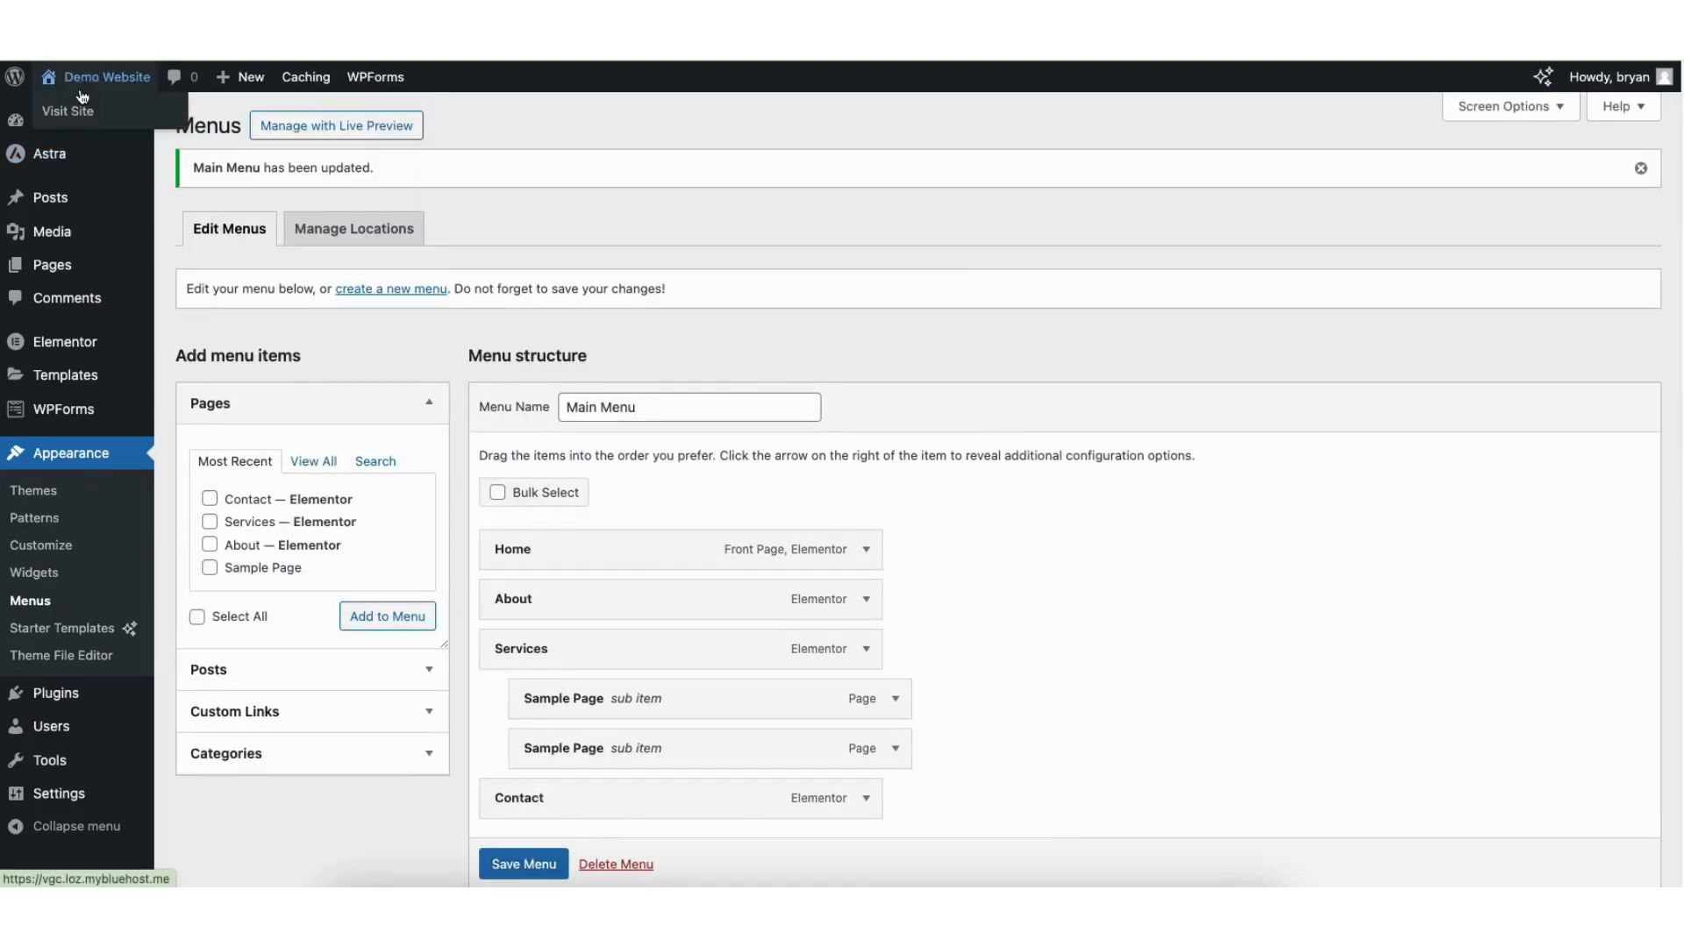
Visit the live site and examine the Contact page's contact details and message form
click(79, 112)
mouse_move(1101, 167)
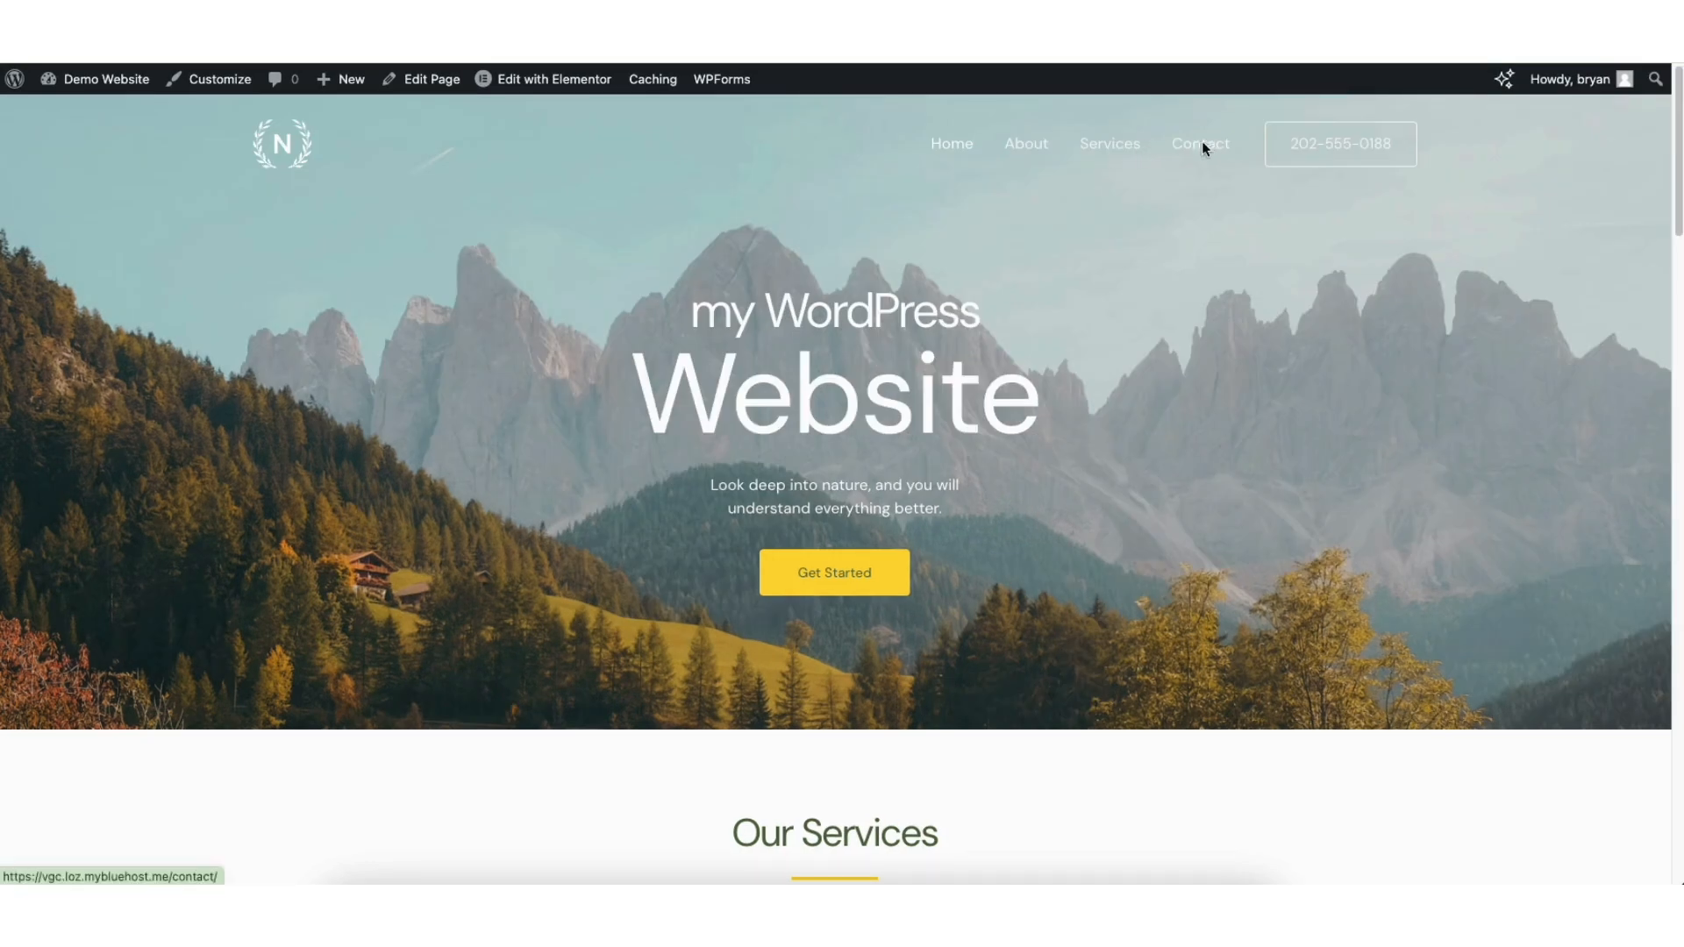
click(1204, 145)
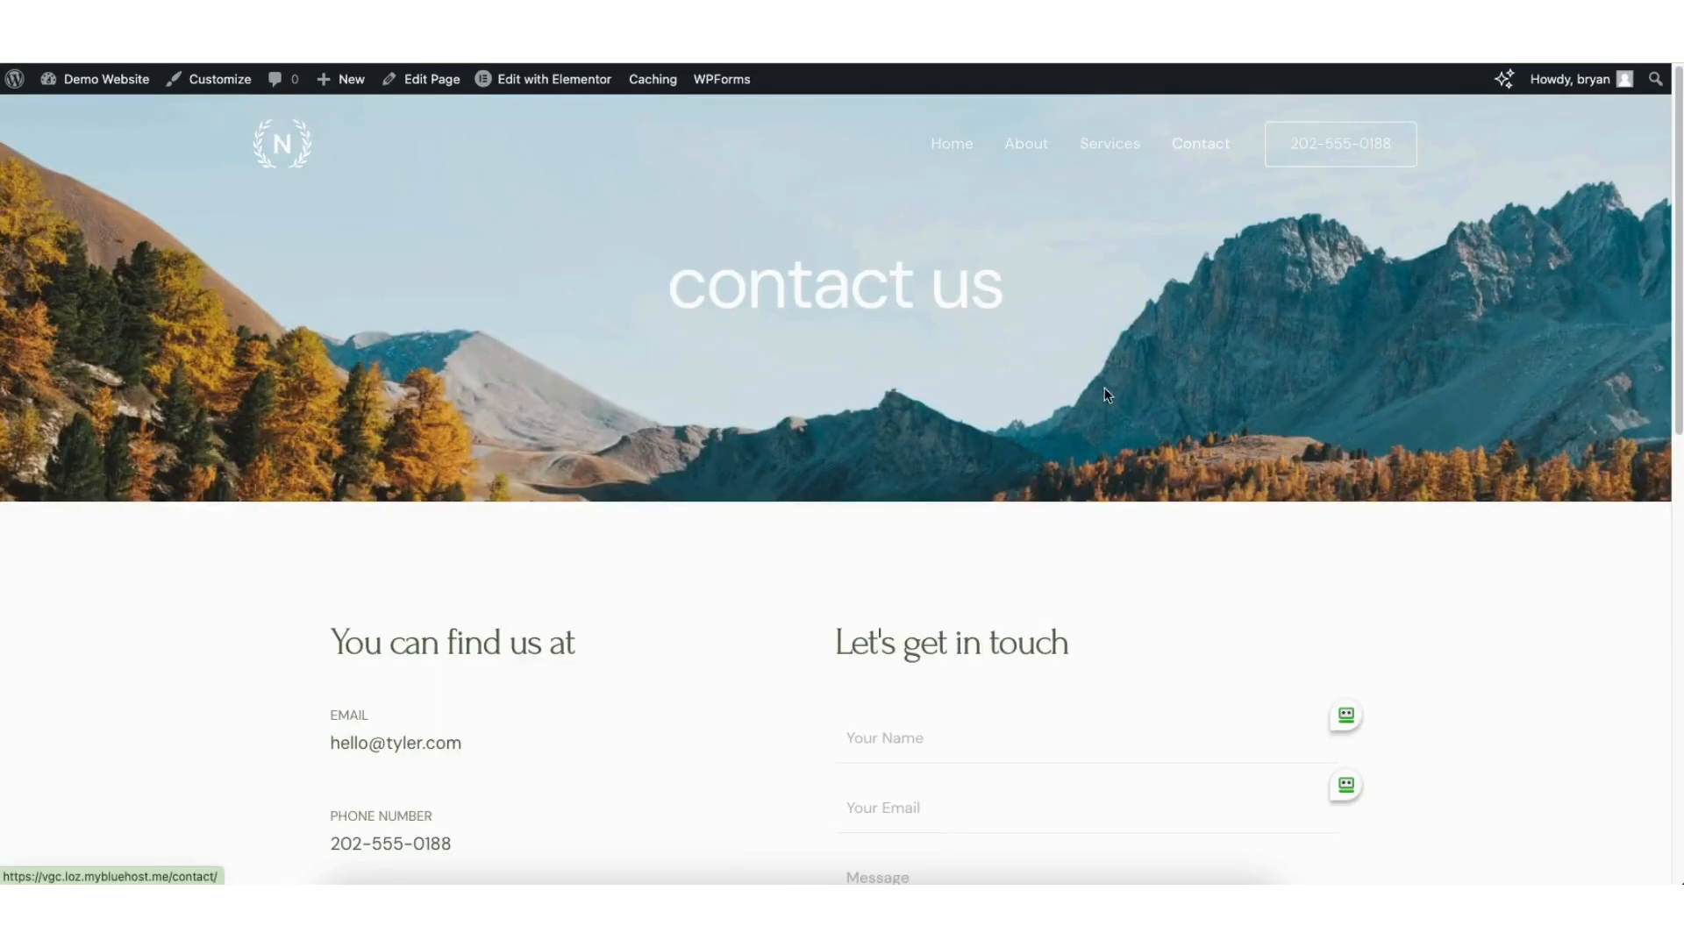
drag(1678, 132, 1553, 321)
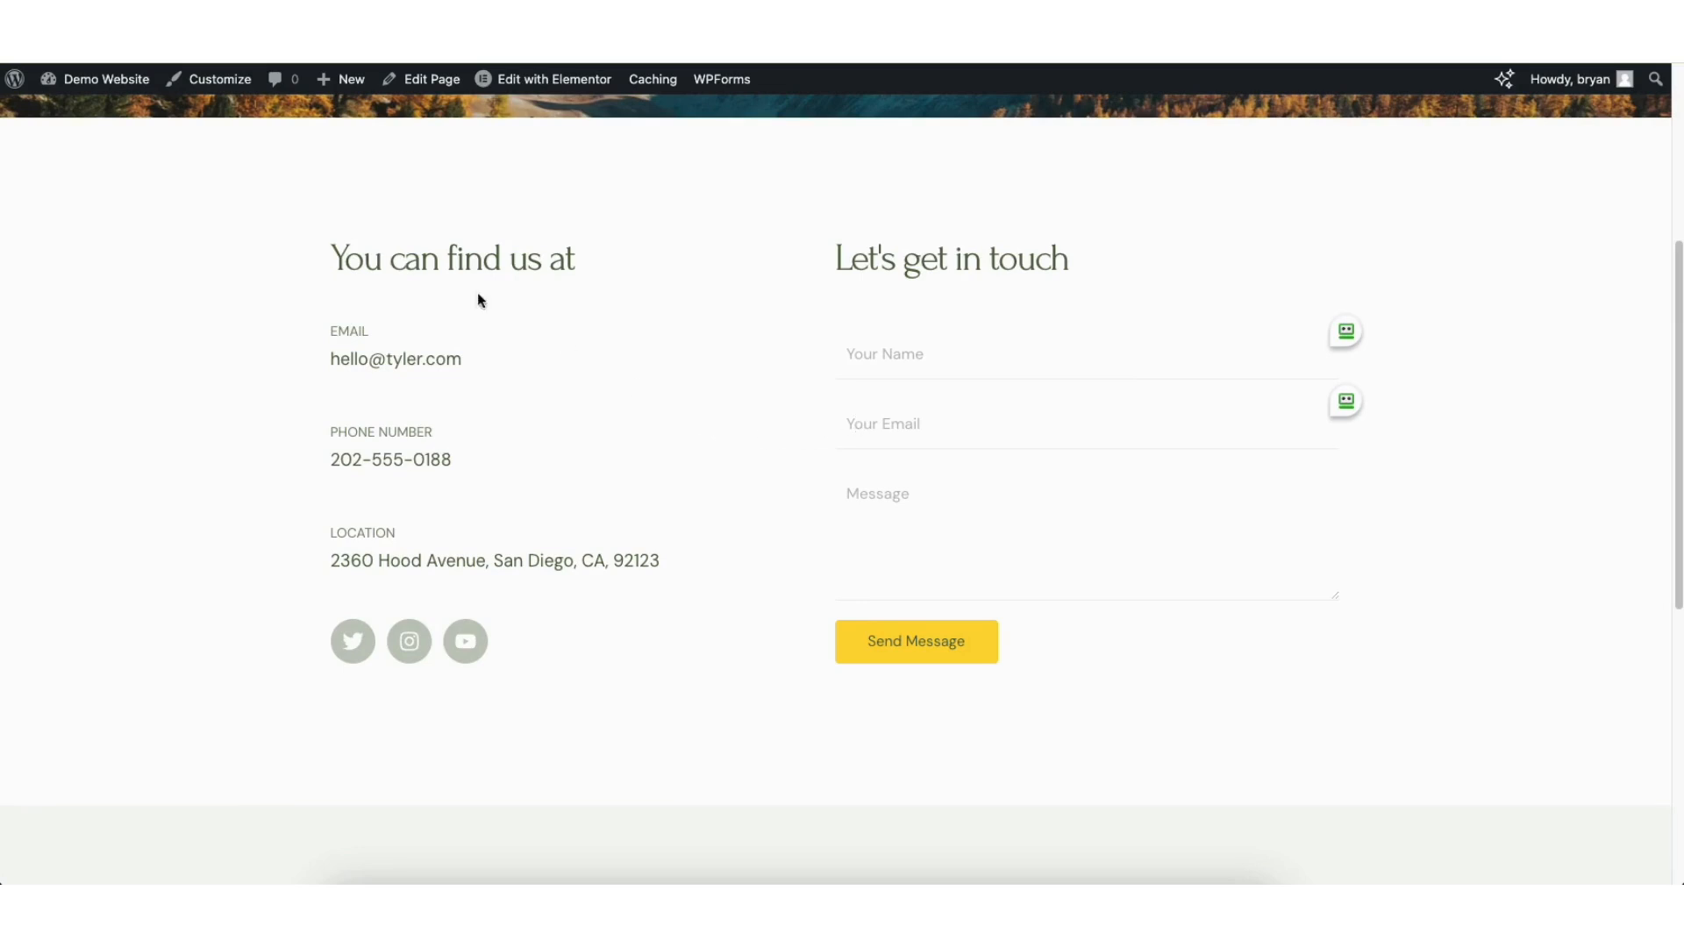
Return to the WordPress dashboard and open the Contact Form for editing in WPForms
mouse_move(76, 82)
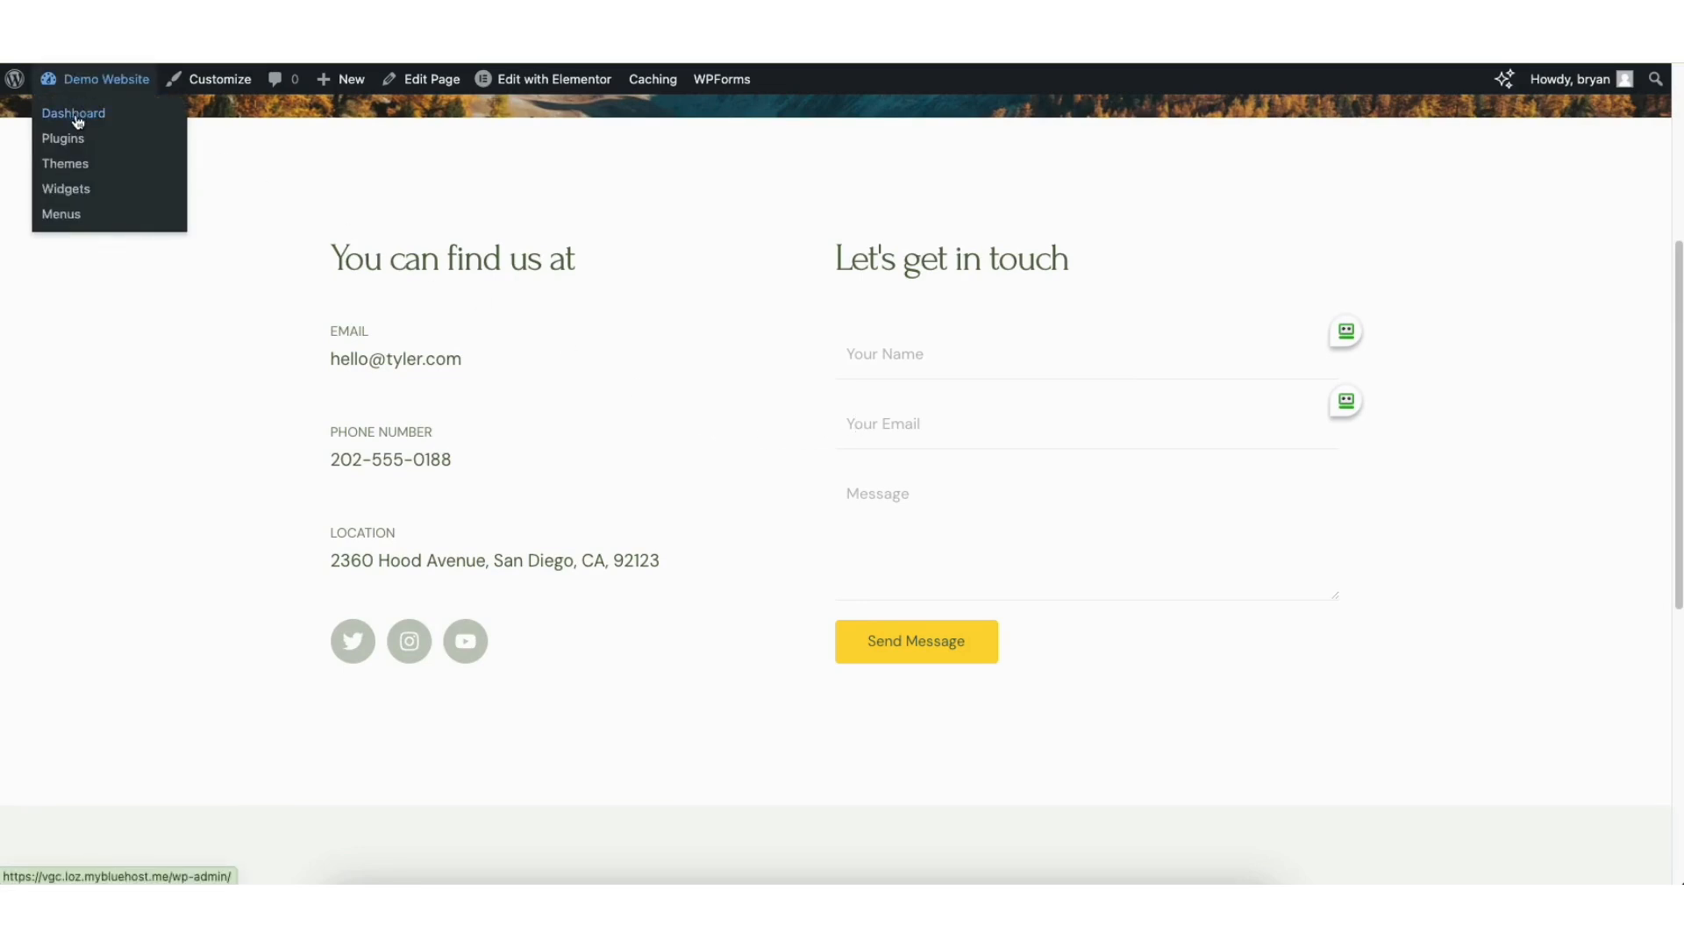
click(73, 115)
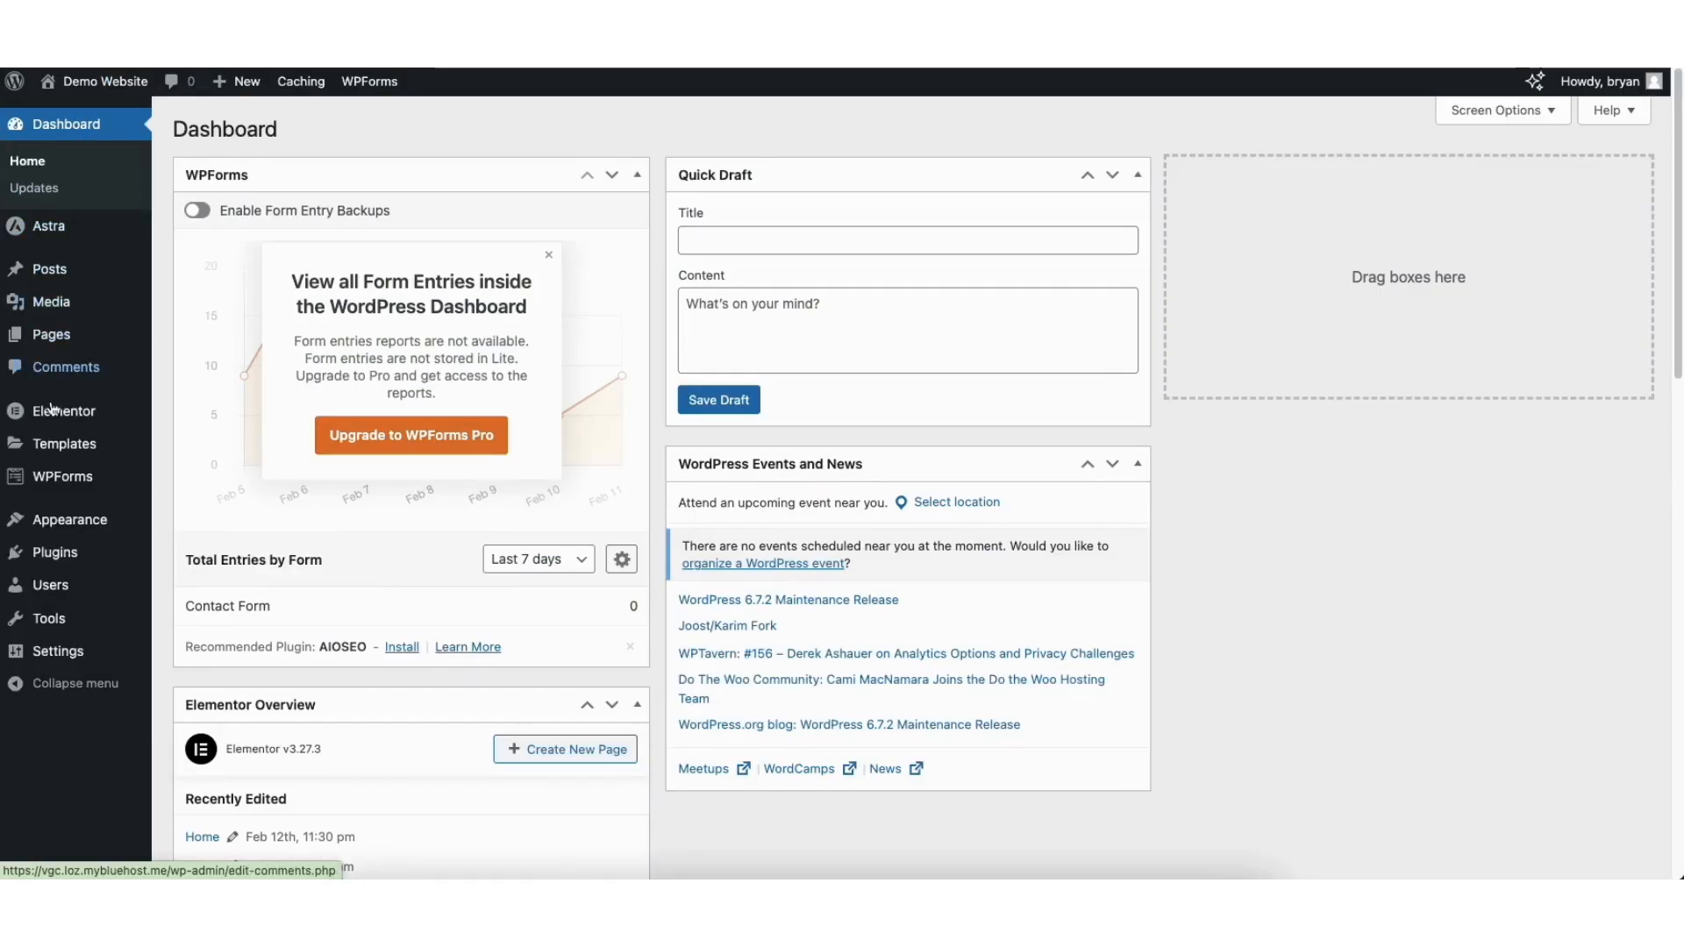
mouse_move(55, 480)
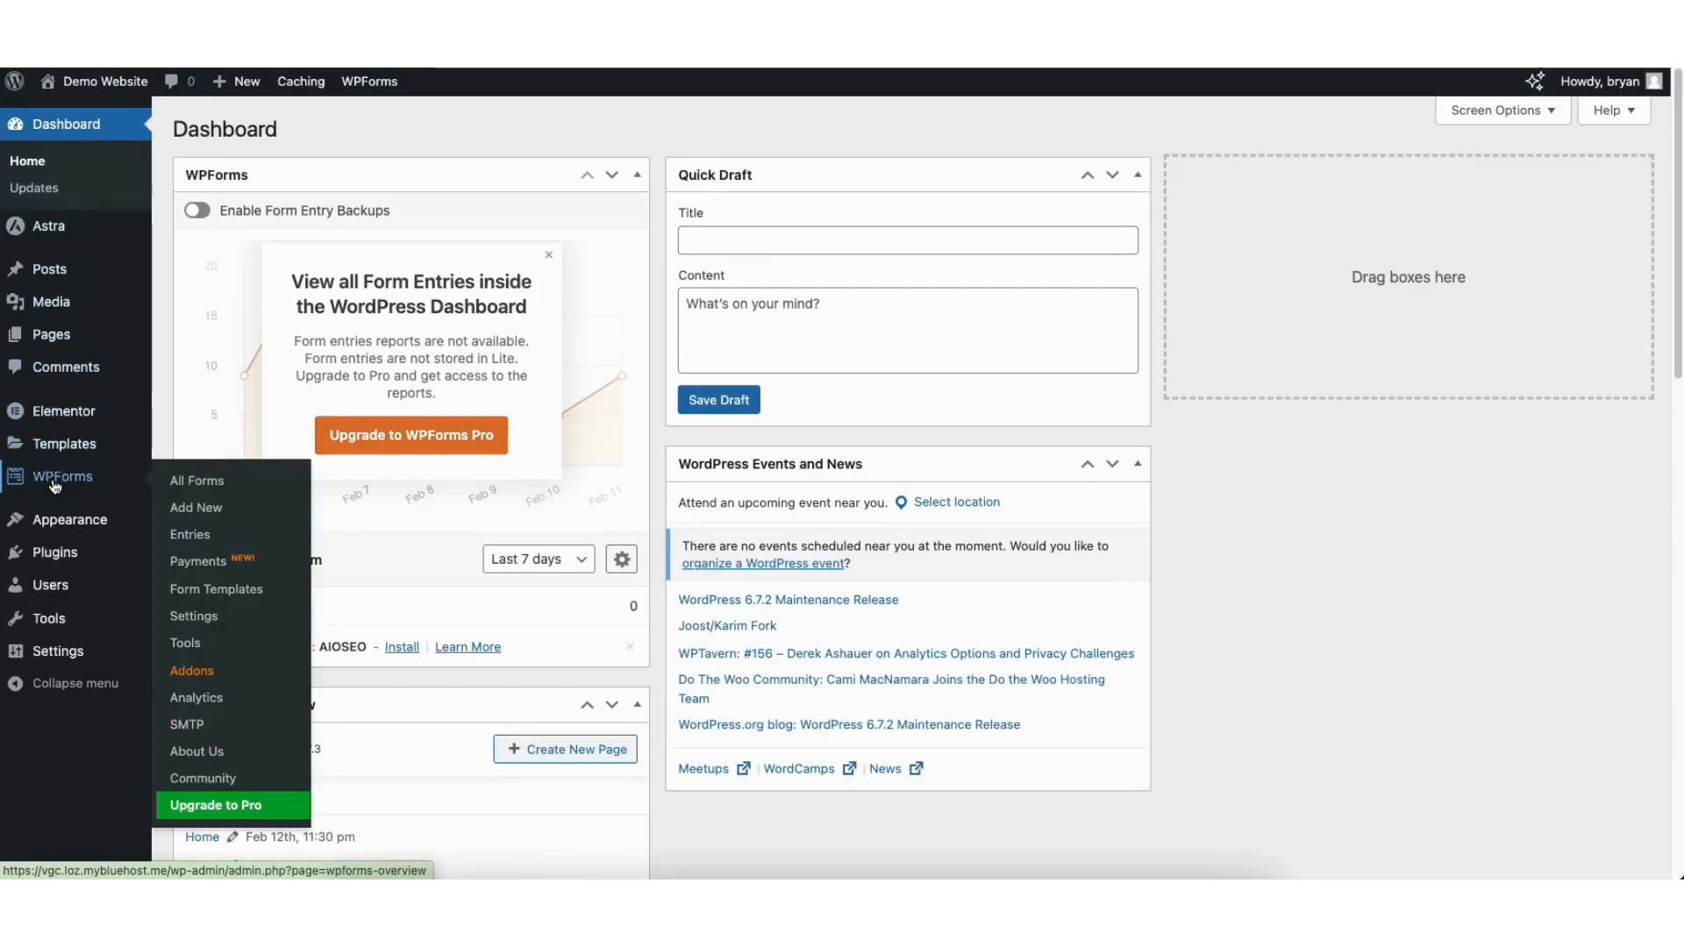
click(54, 481)
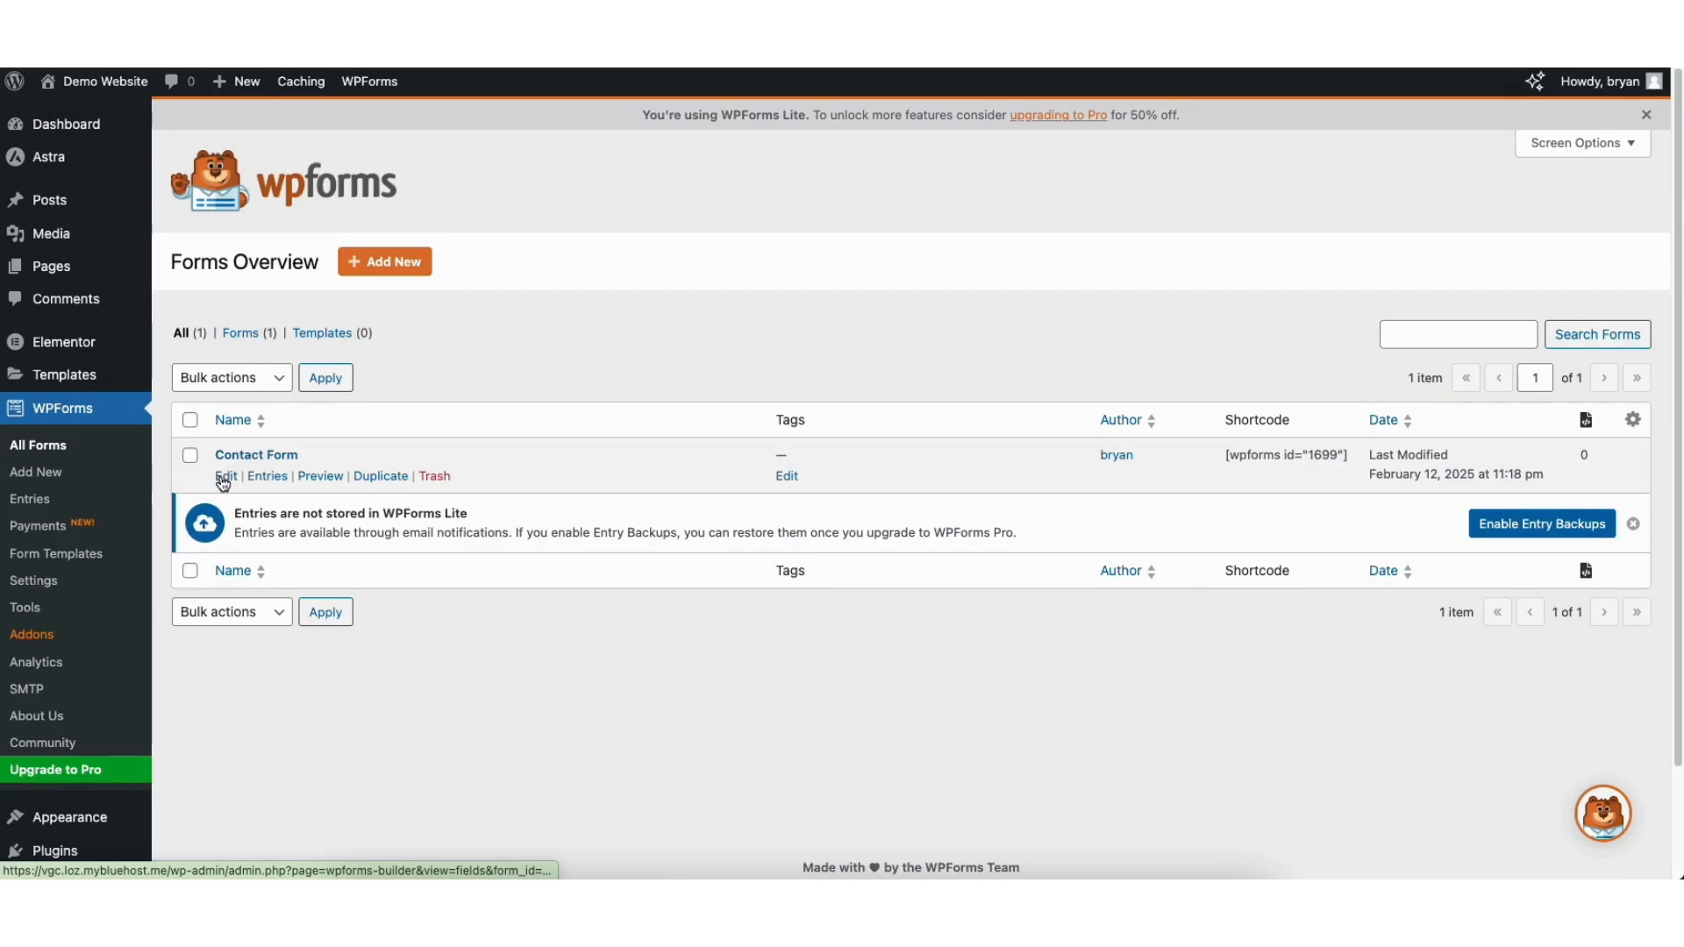
click(225, 478)
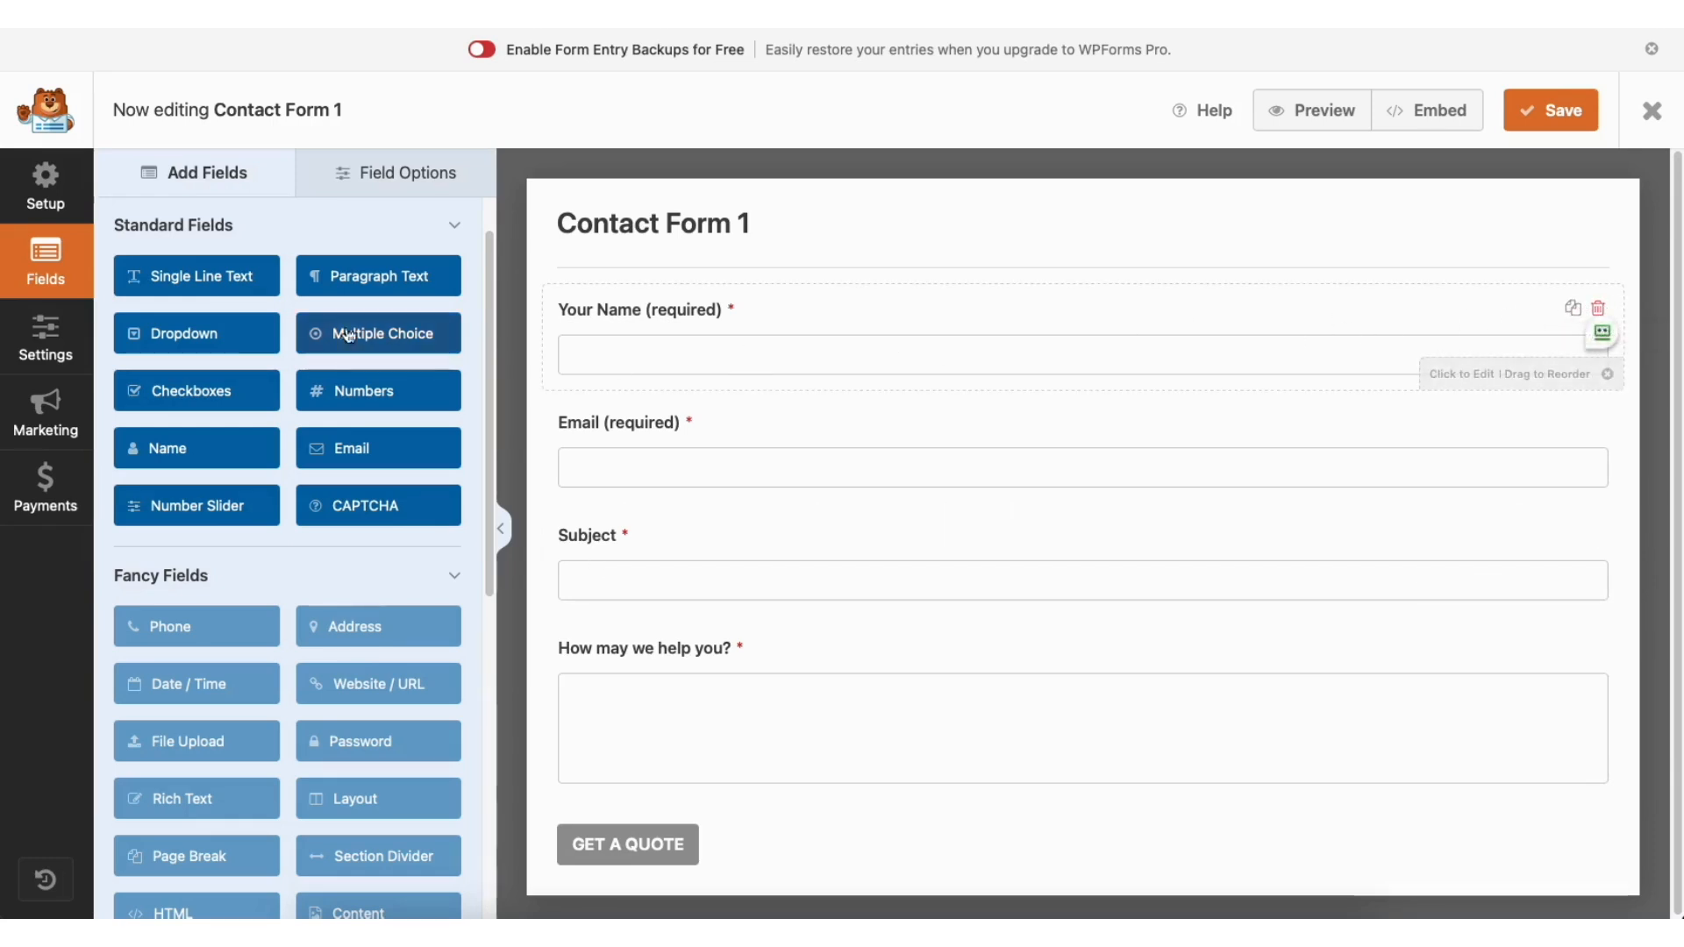
Add a Single Line Text field between the Your Name and Email fields of the contact form
mouse_move(628, 312)
mouse_down()
mouse_move(633, 426)
mouse_move(624, 314)
mouse_up()
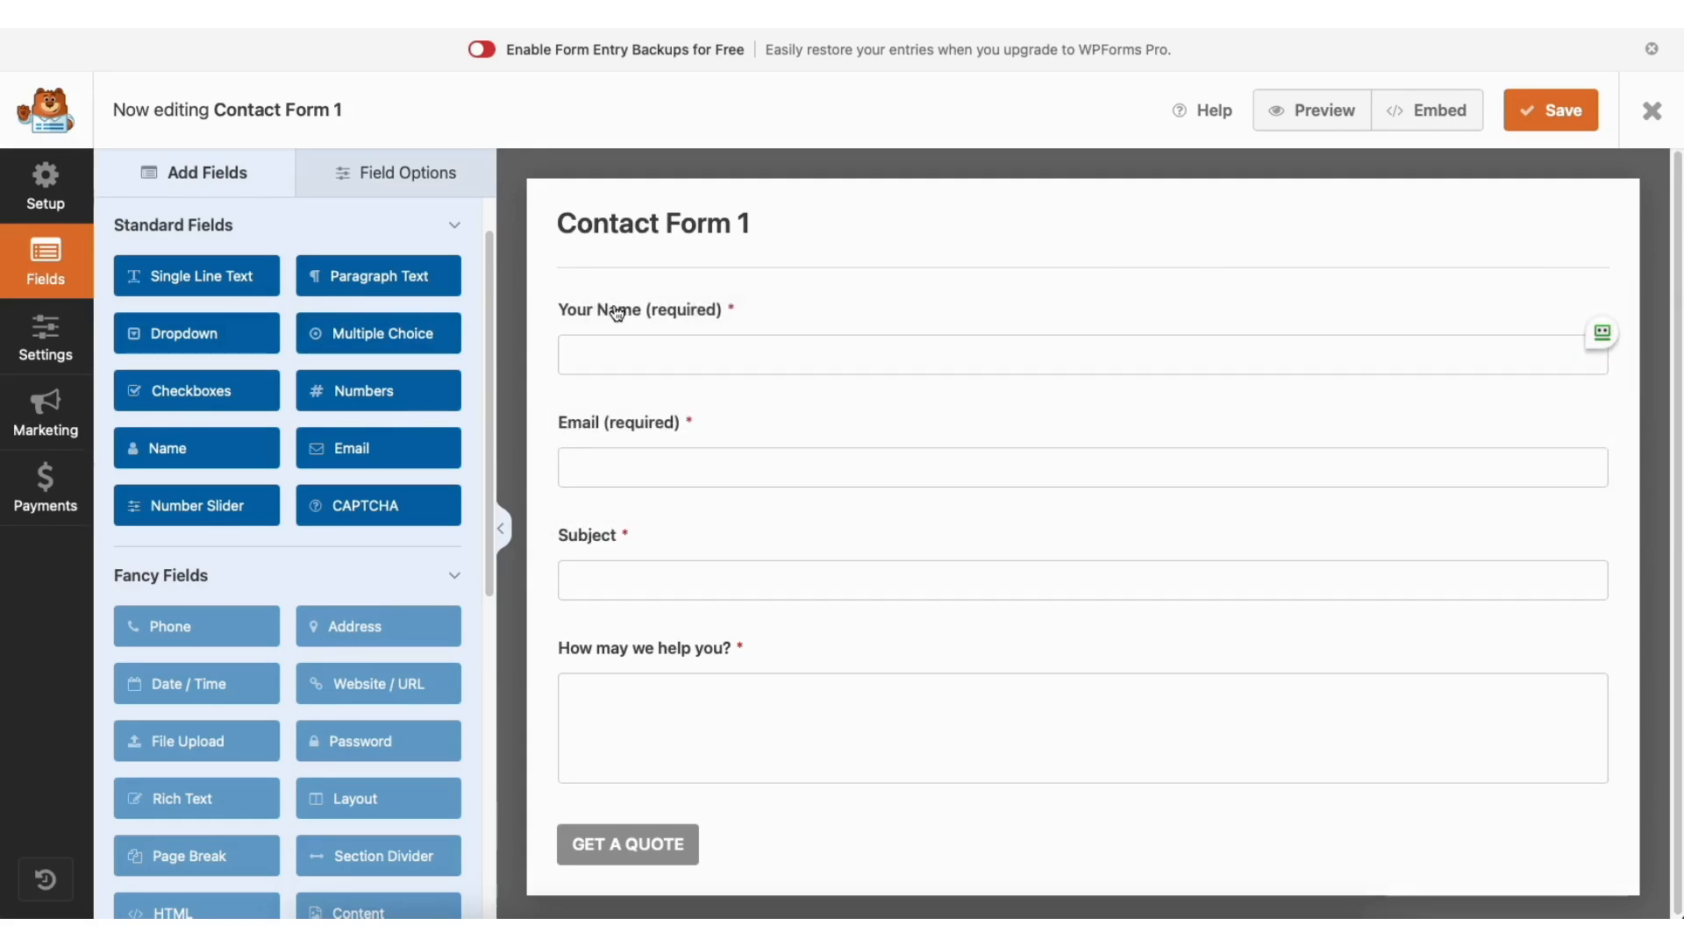
drag(230, 277, 657, 422)
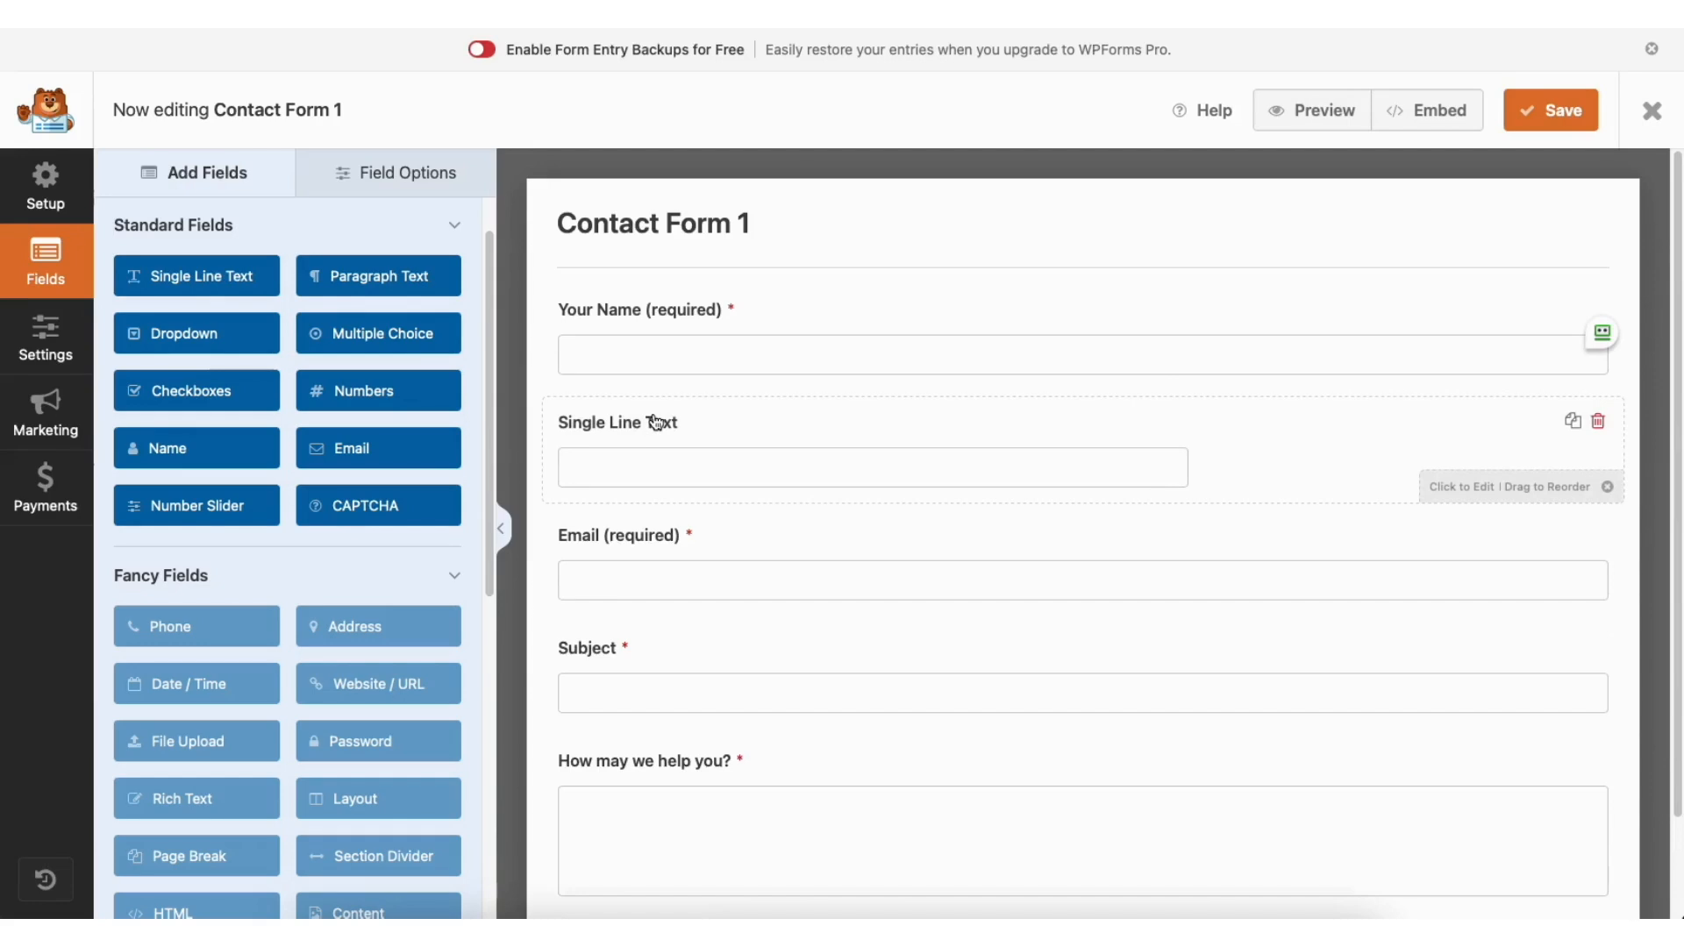
Review the Your Name field's options, including its label, Required setting and available field sizes
click(391, 173)
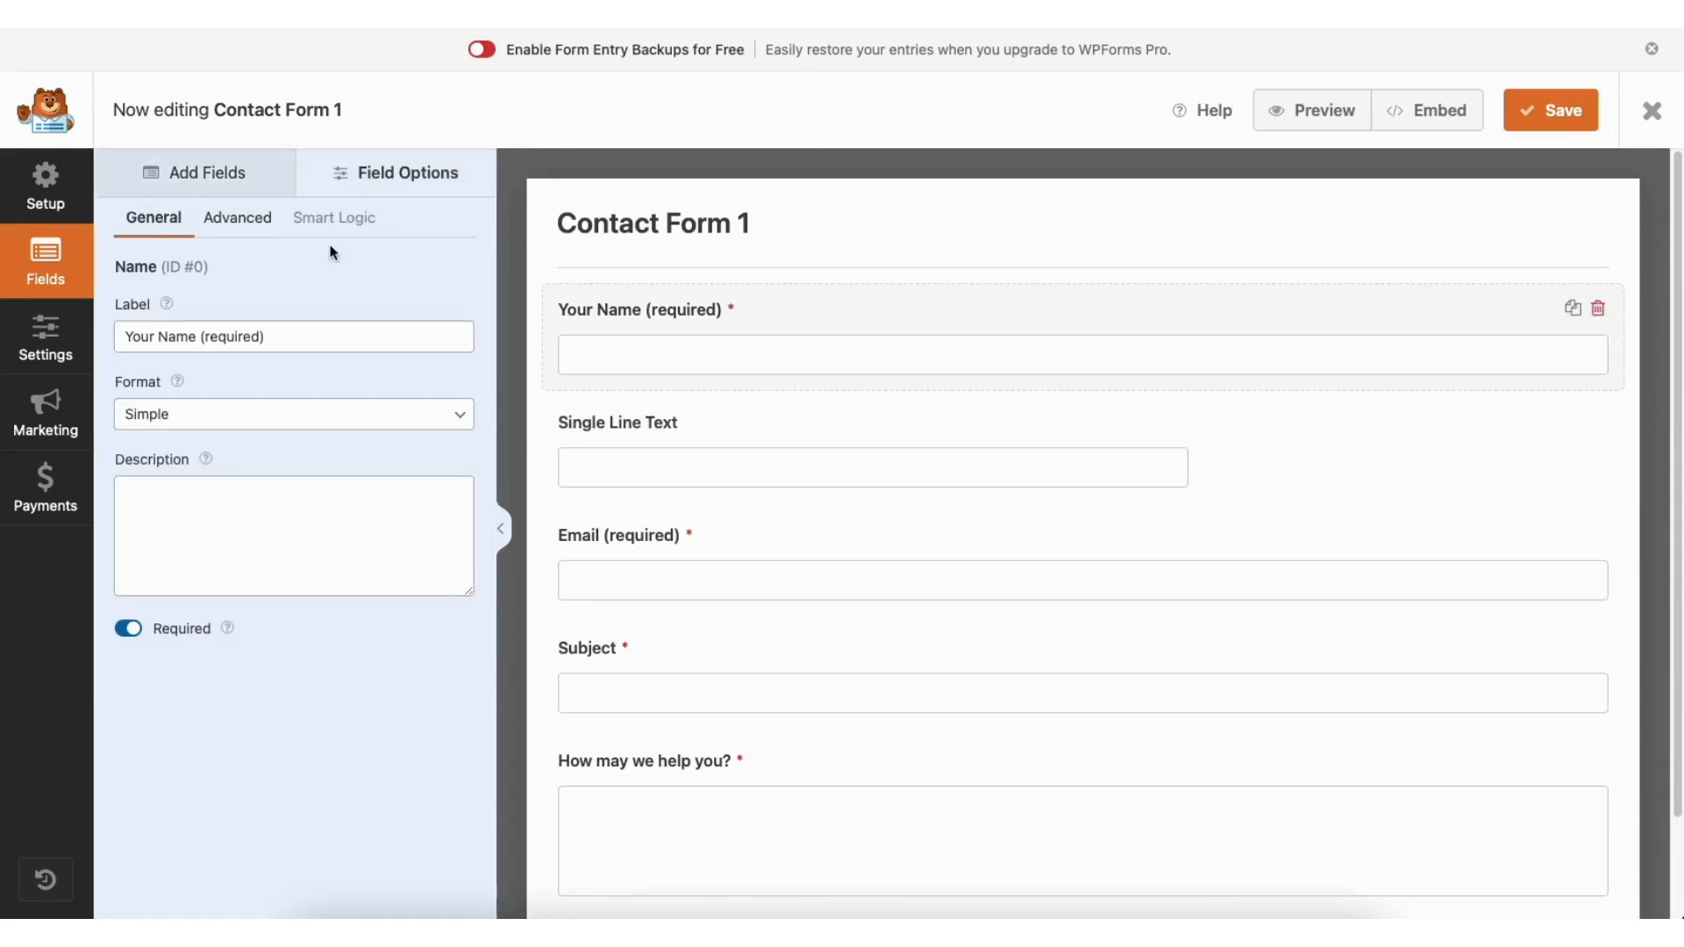
click(257, 337)
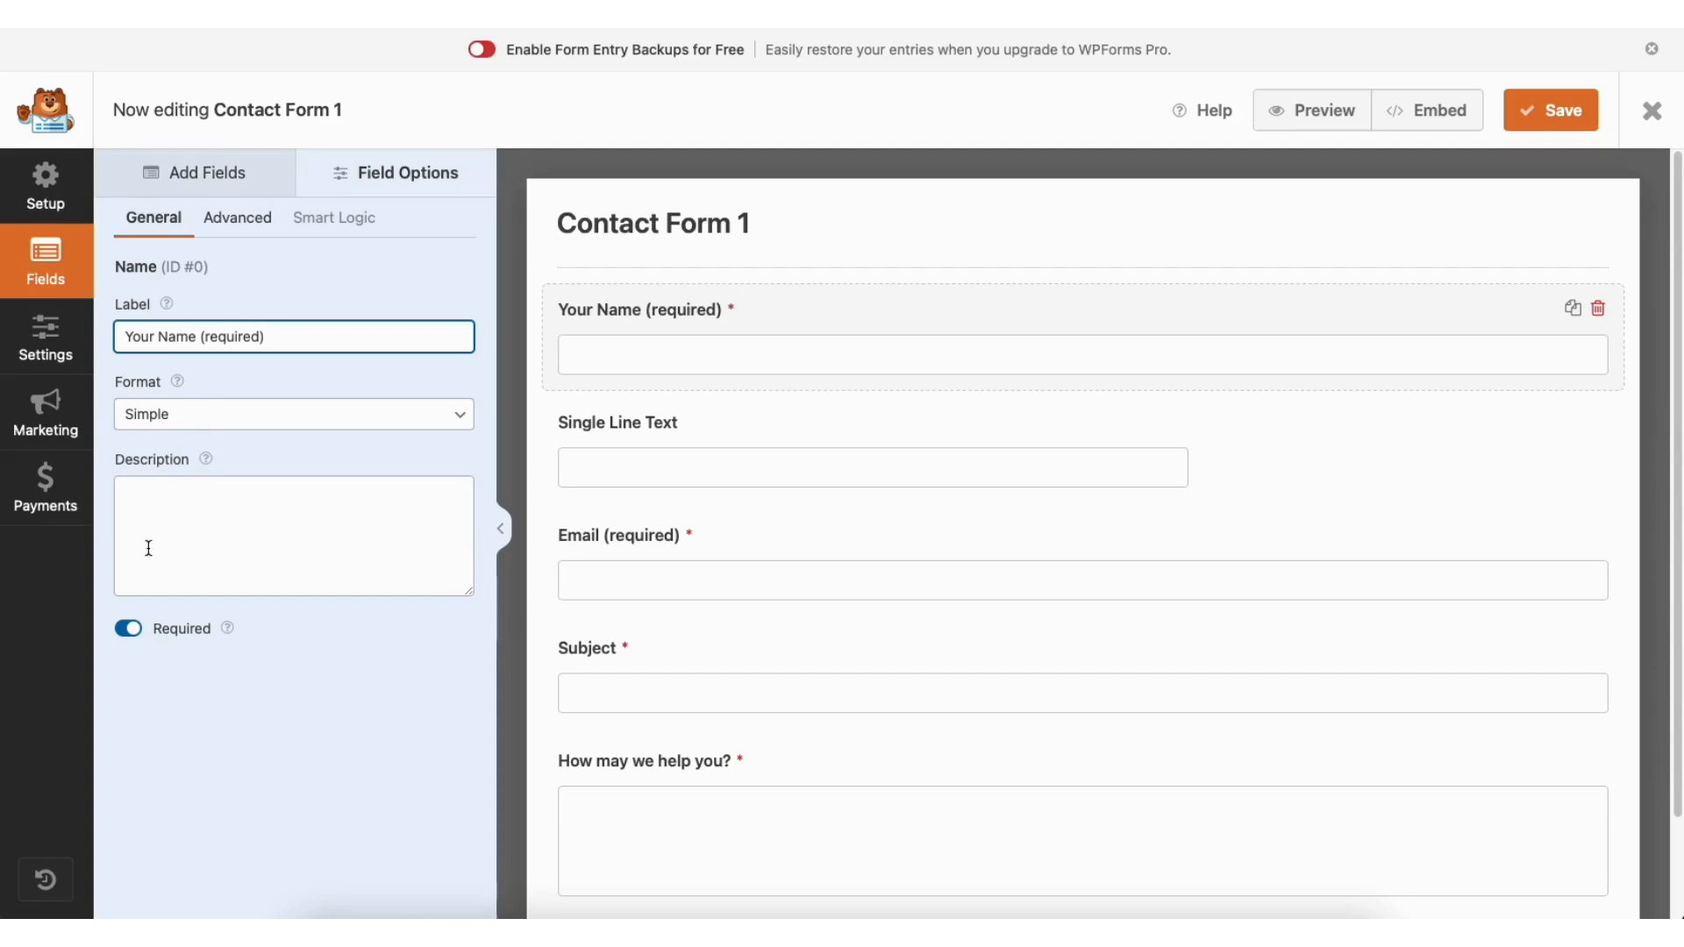
click(130, 629)
click(129, 629)
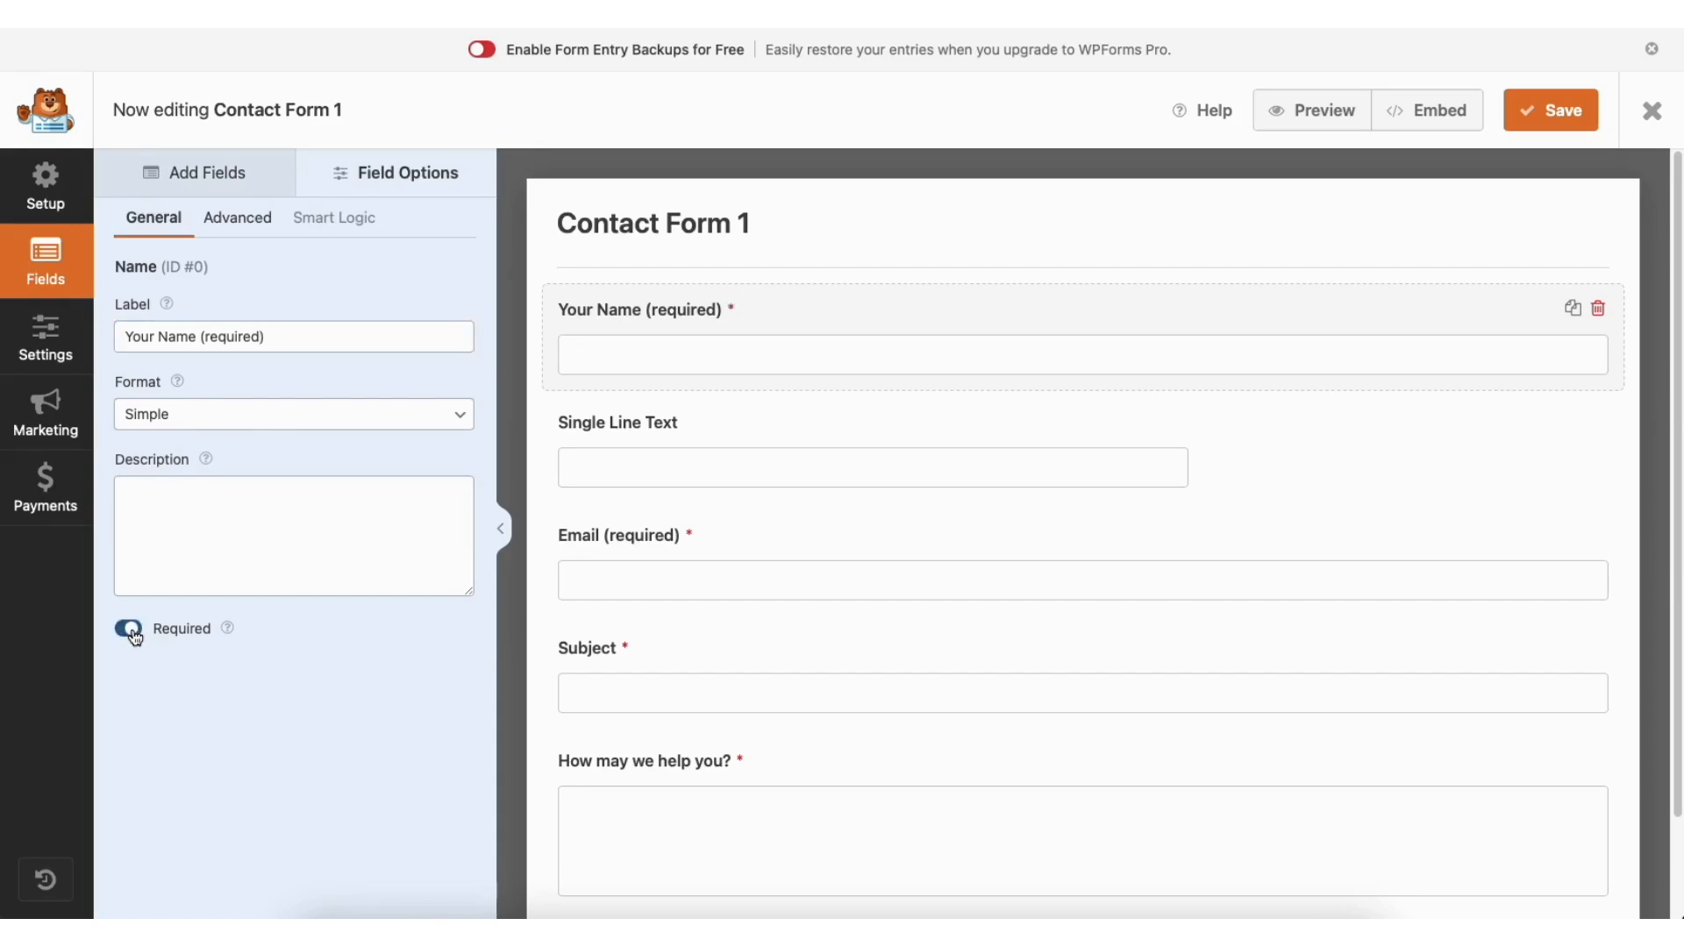
click(260, 224)
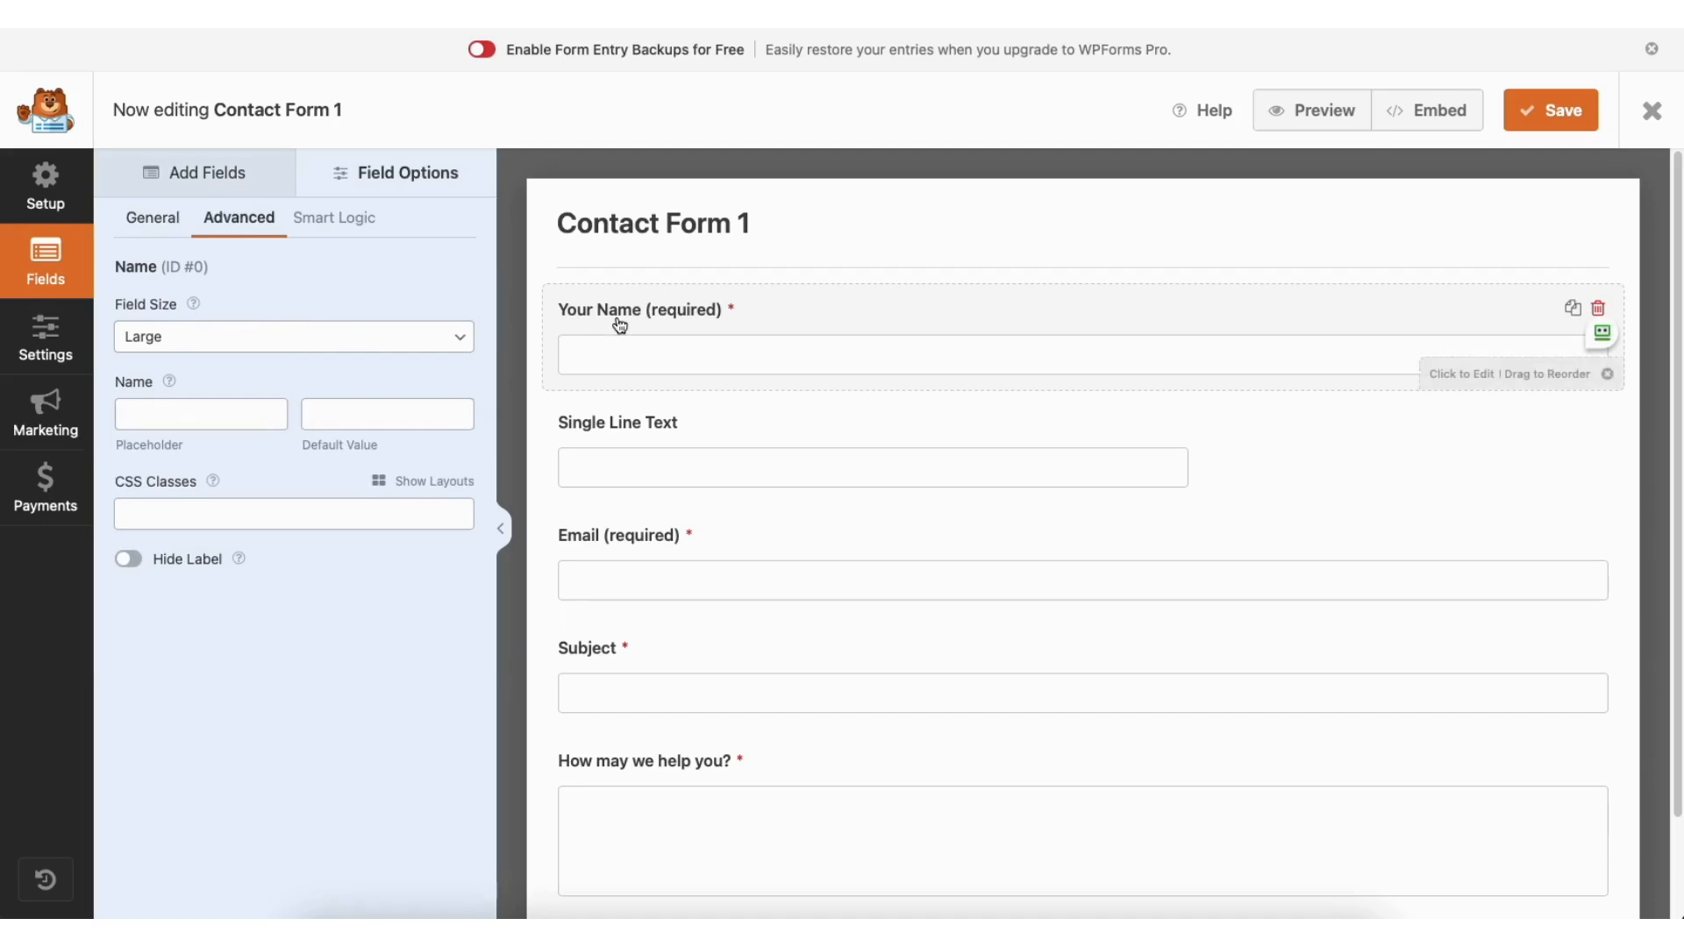
click(237, 341)
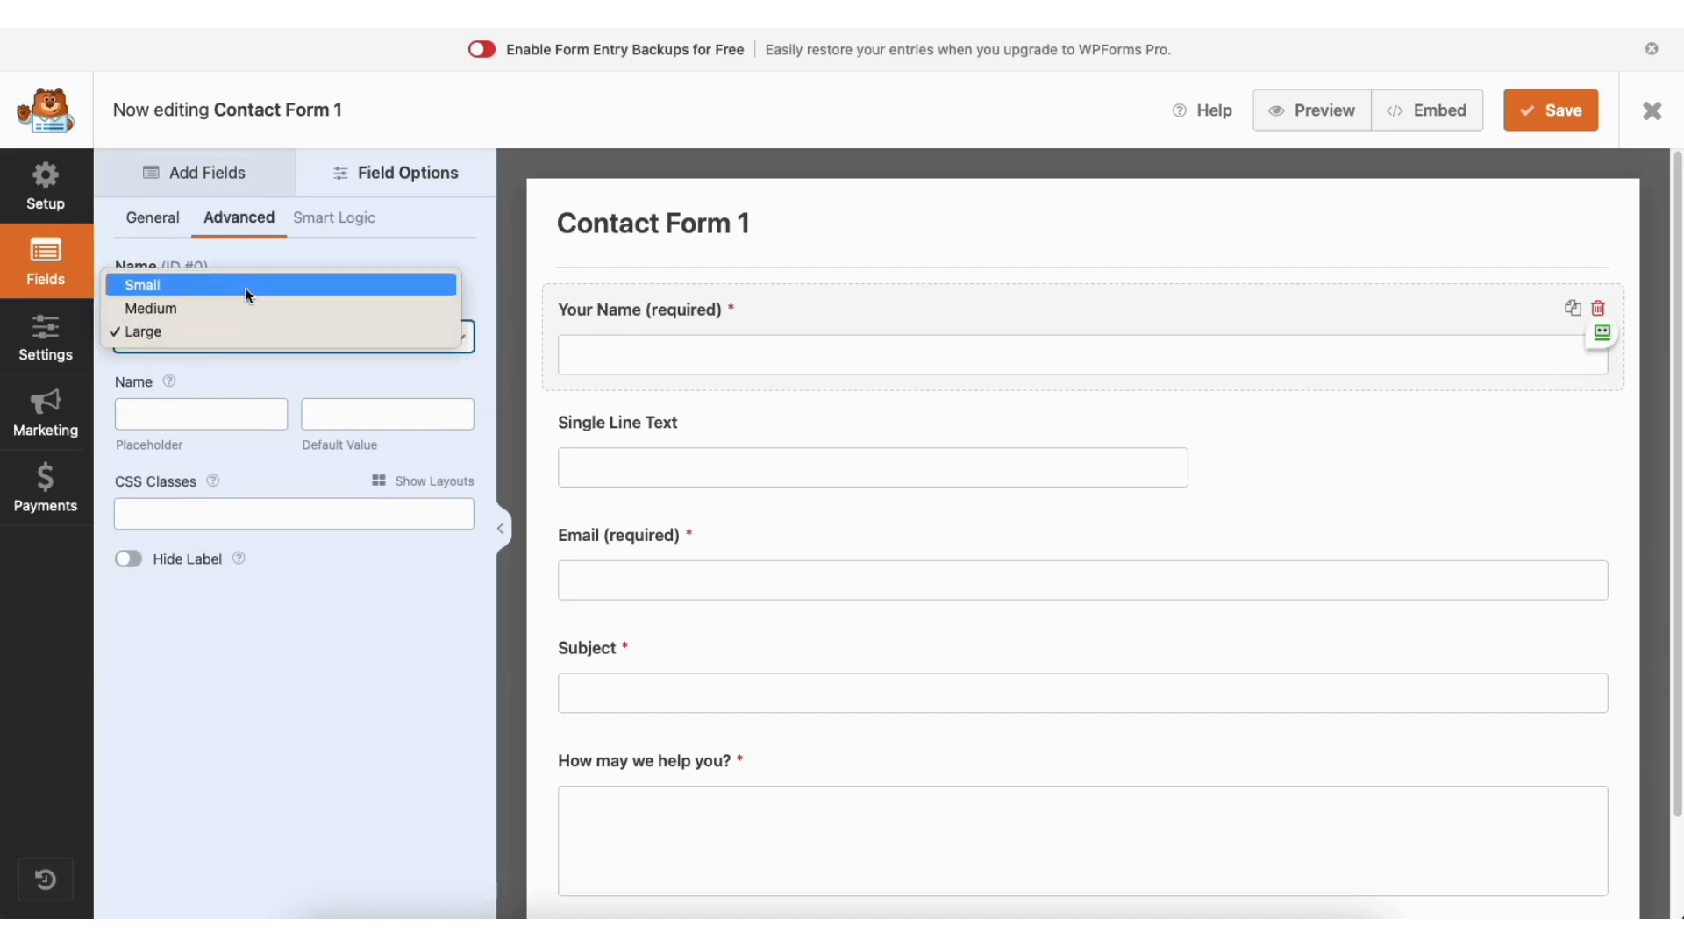
click(230, 330)
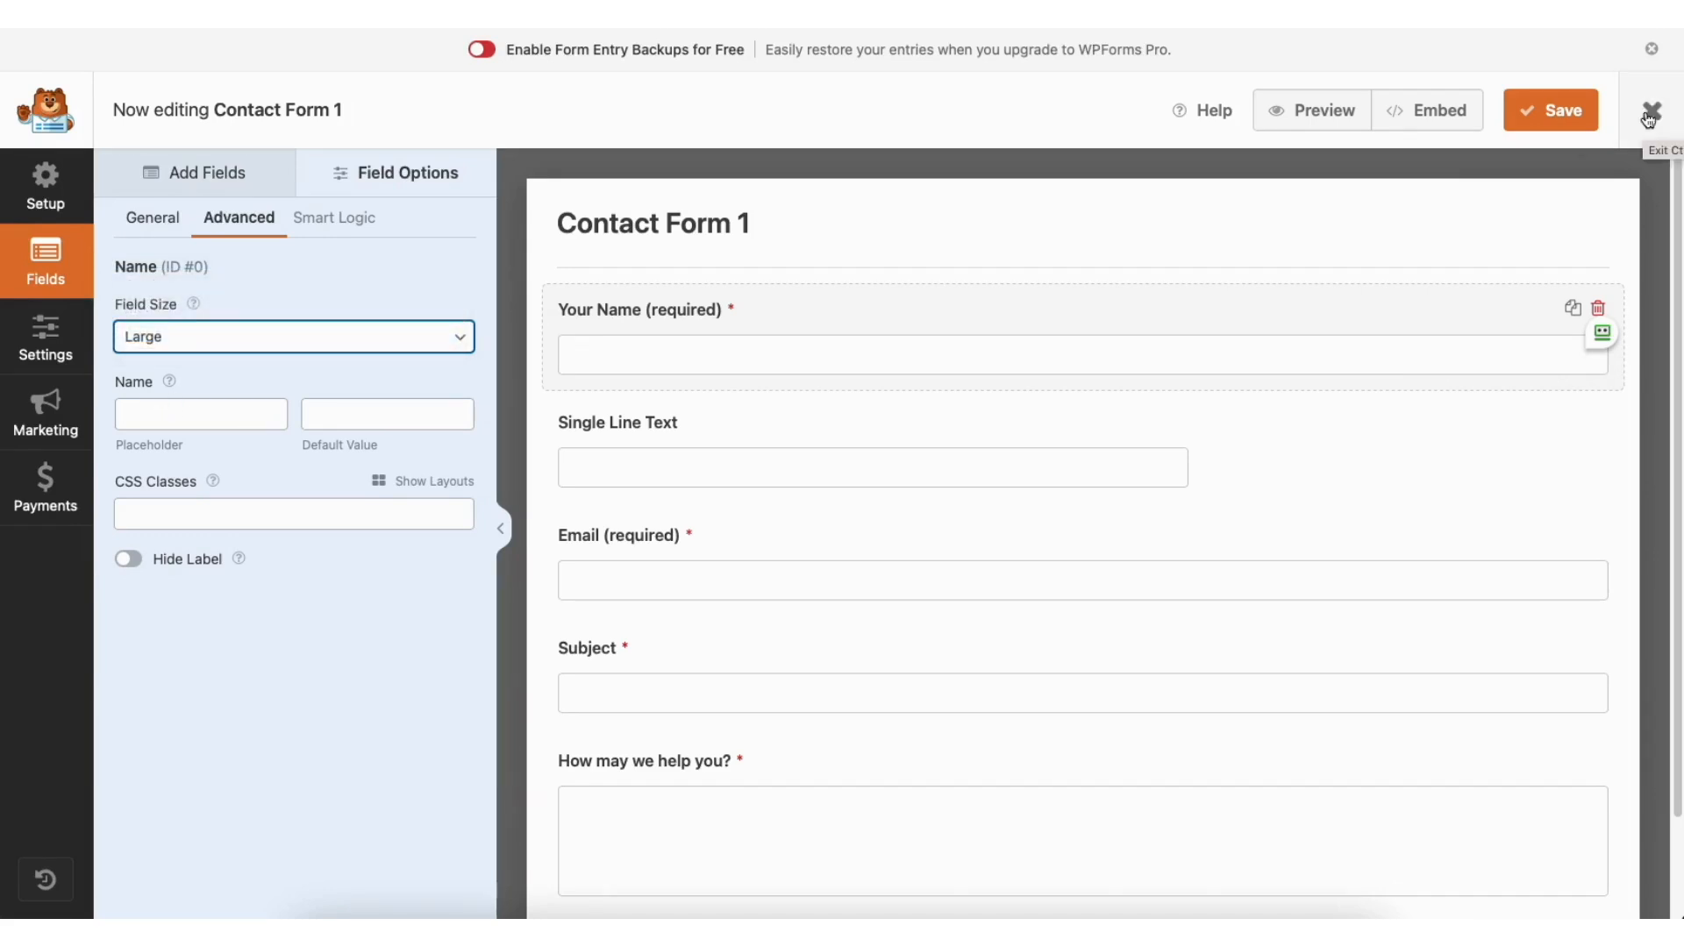
Examine the form's General, Spam Protection and Security, Notifications and Confirmations settings
click(51, 335)
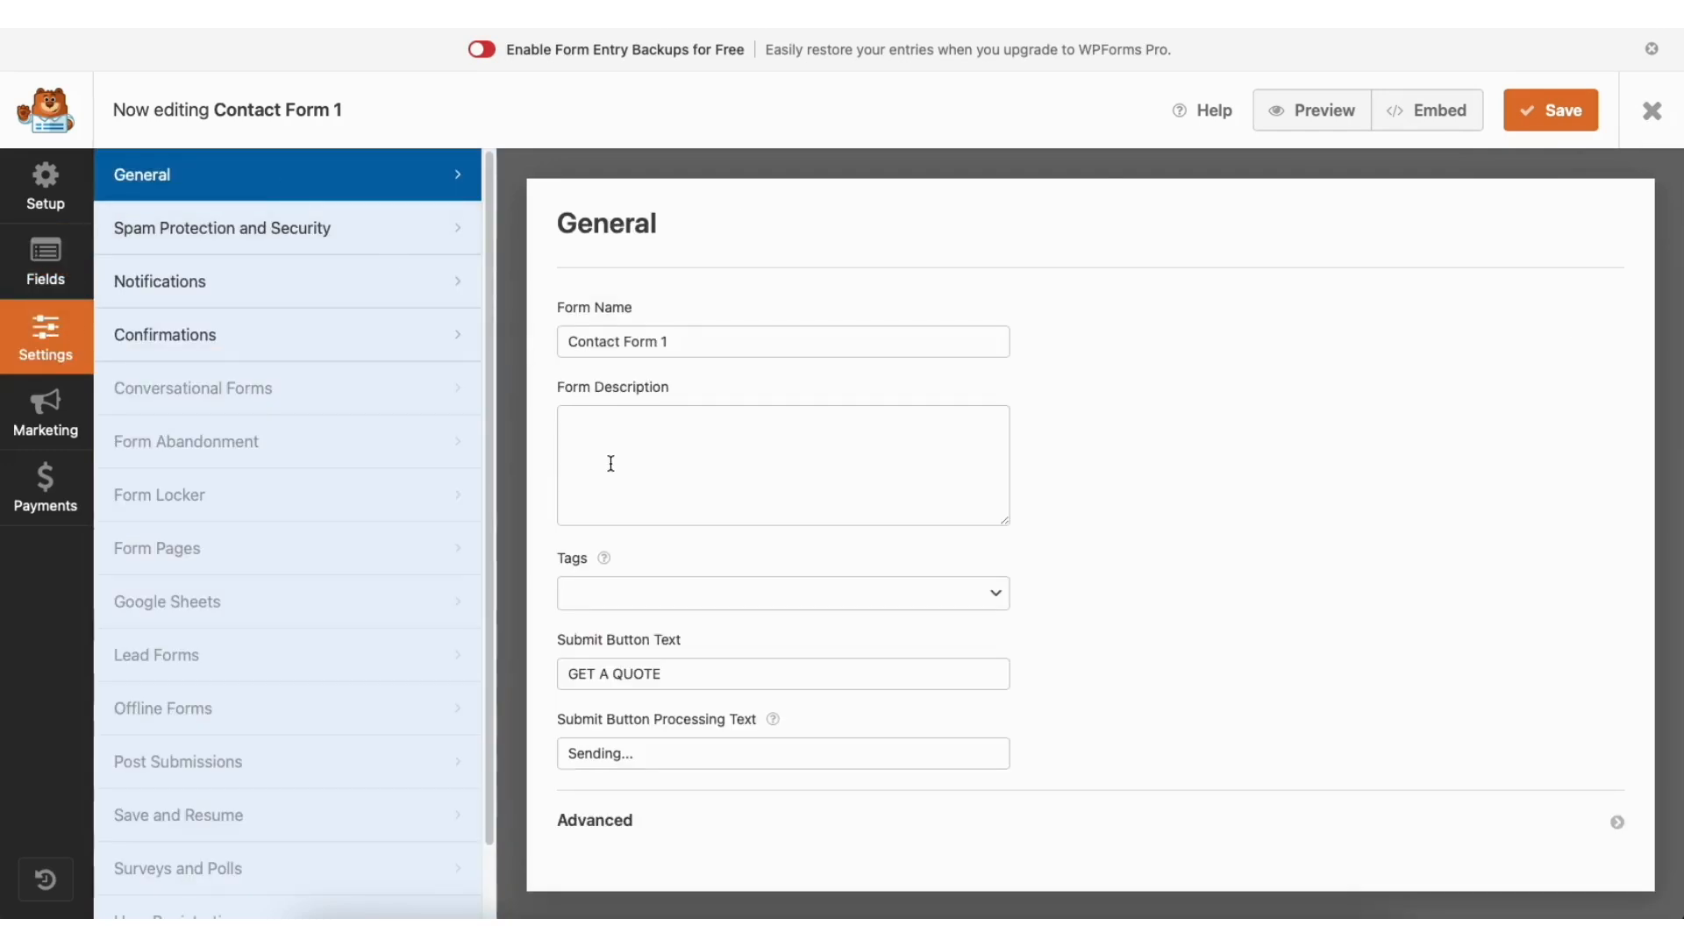
click(350, 235)
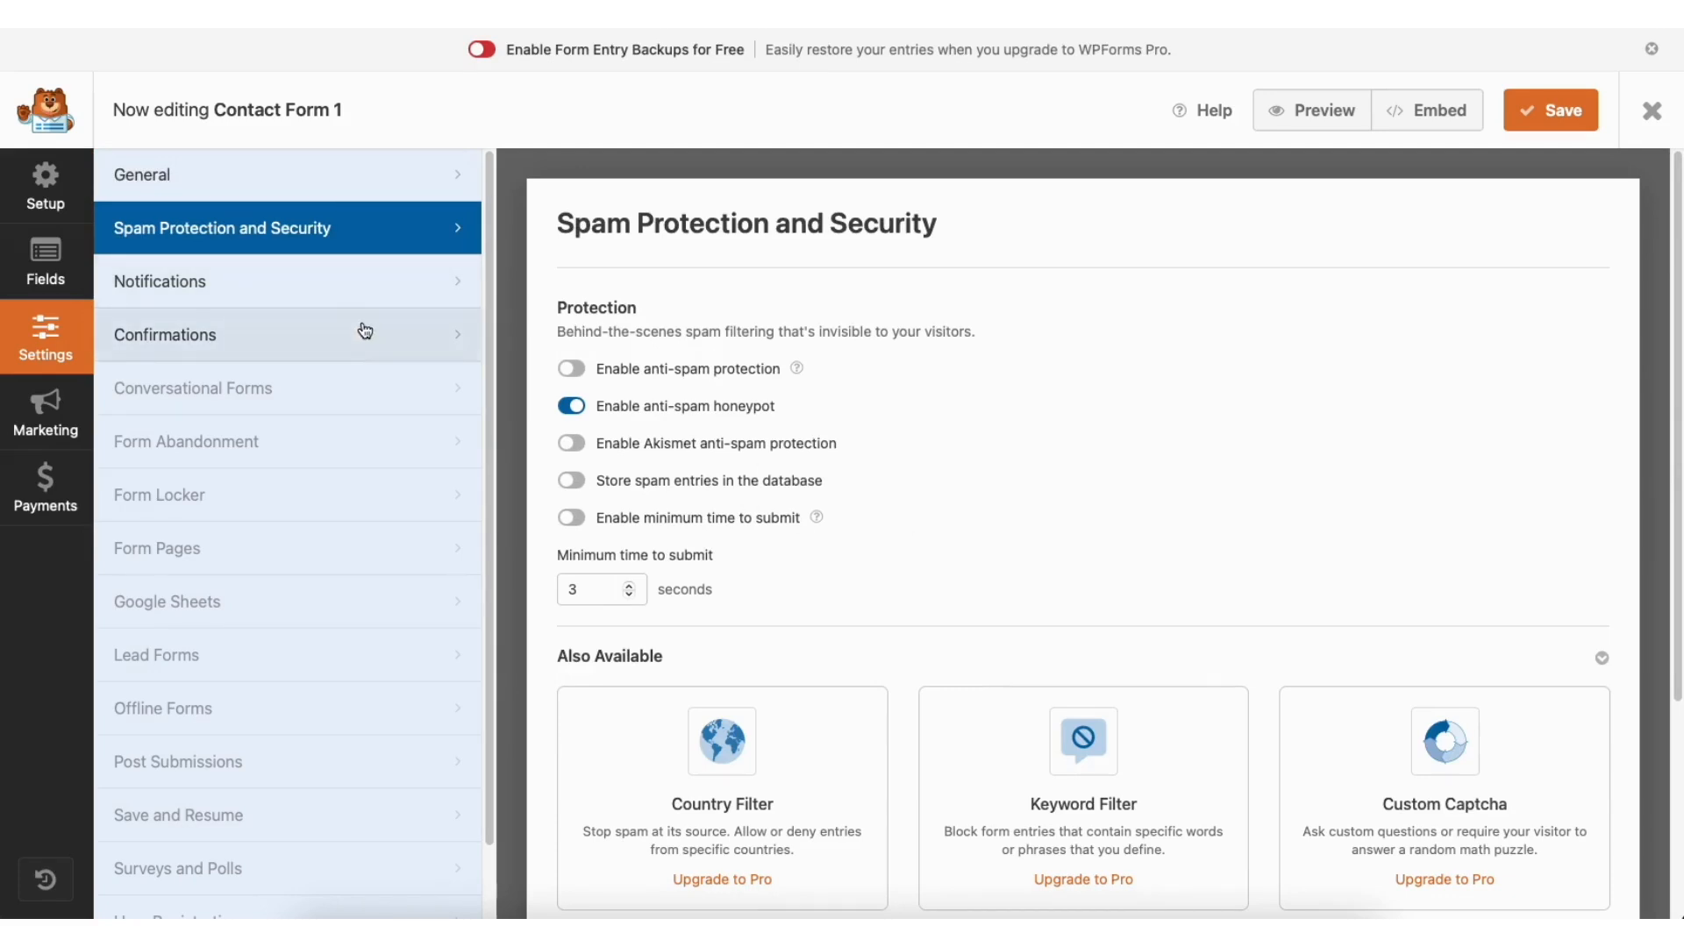
click(321, 288)
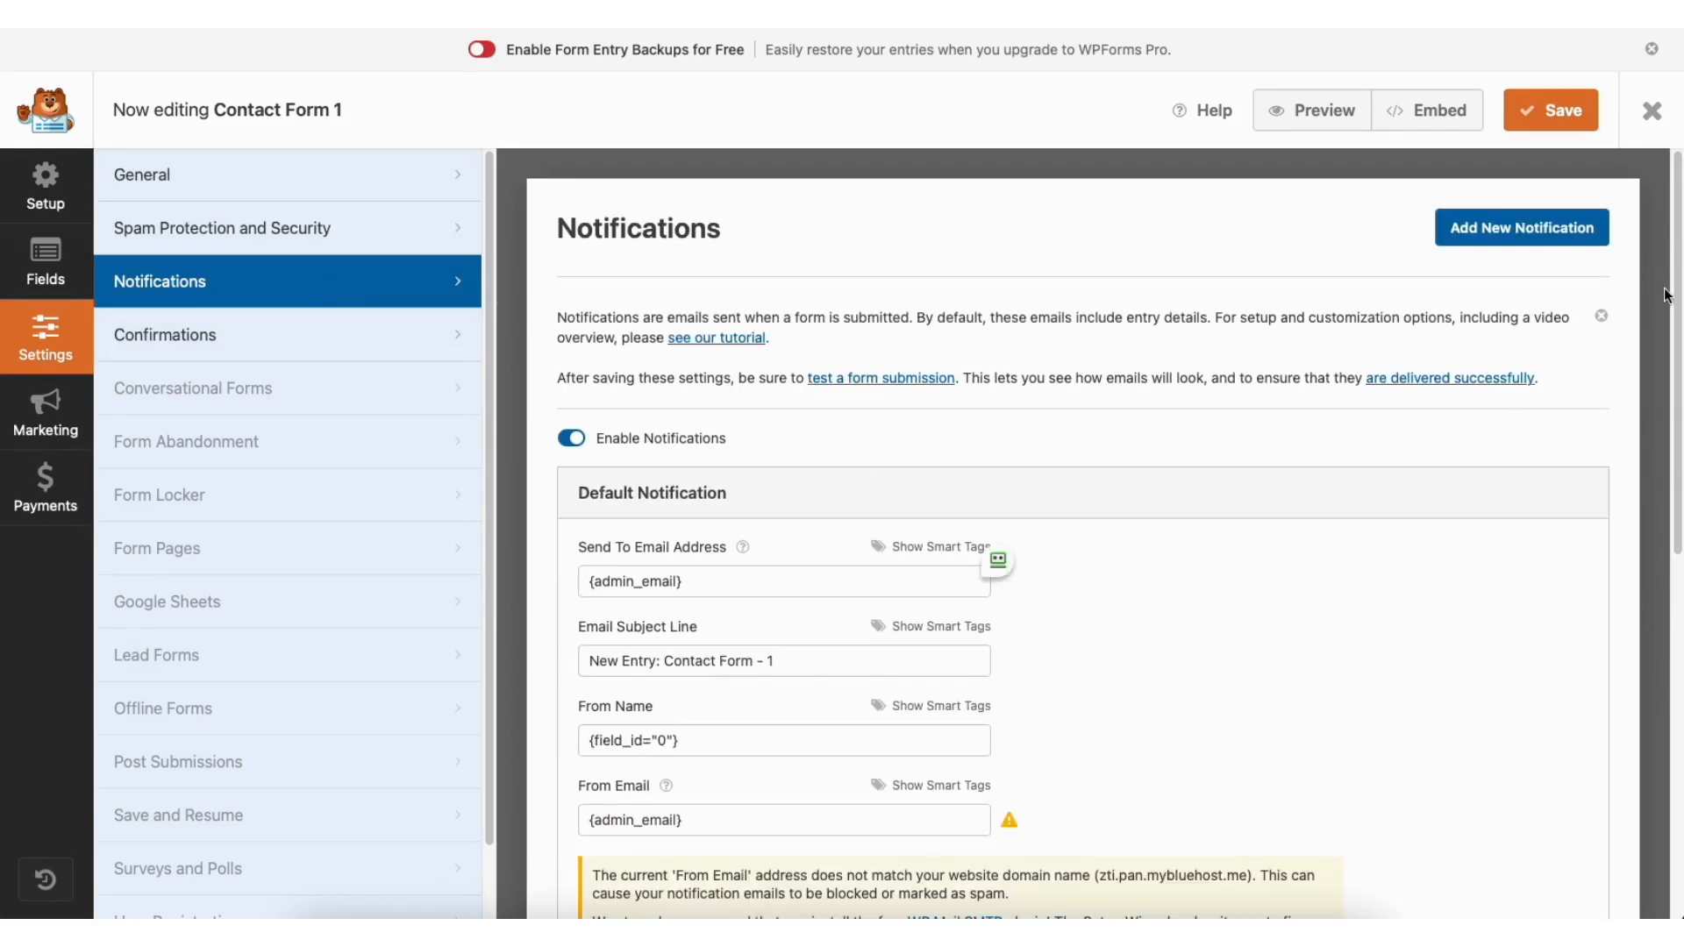
drag(1675, 293, 1675, 476)
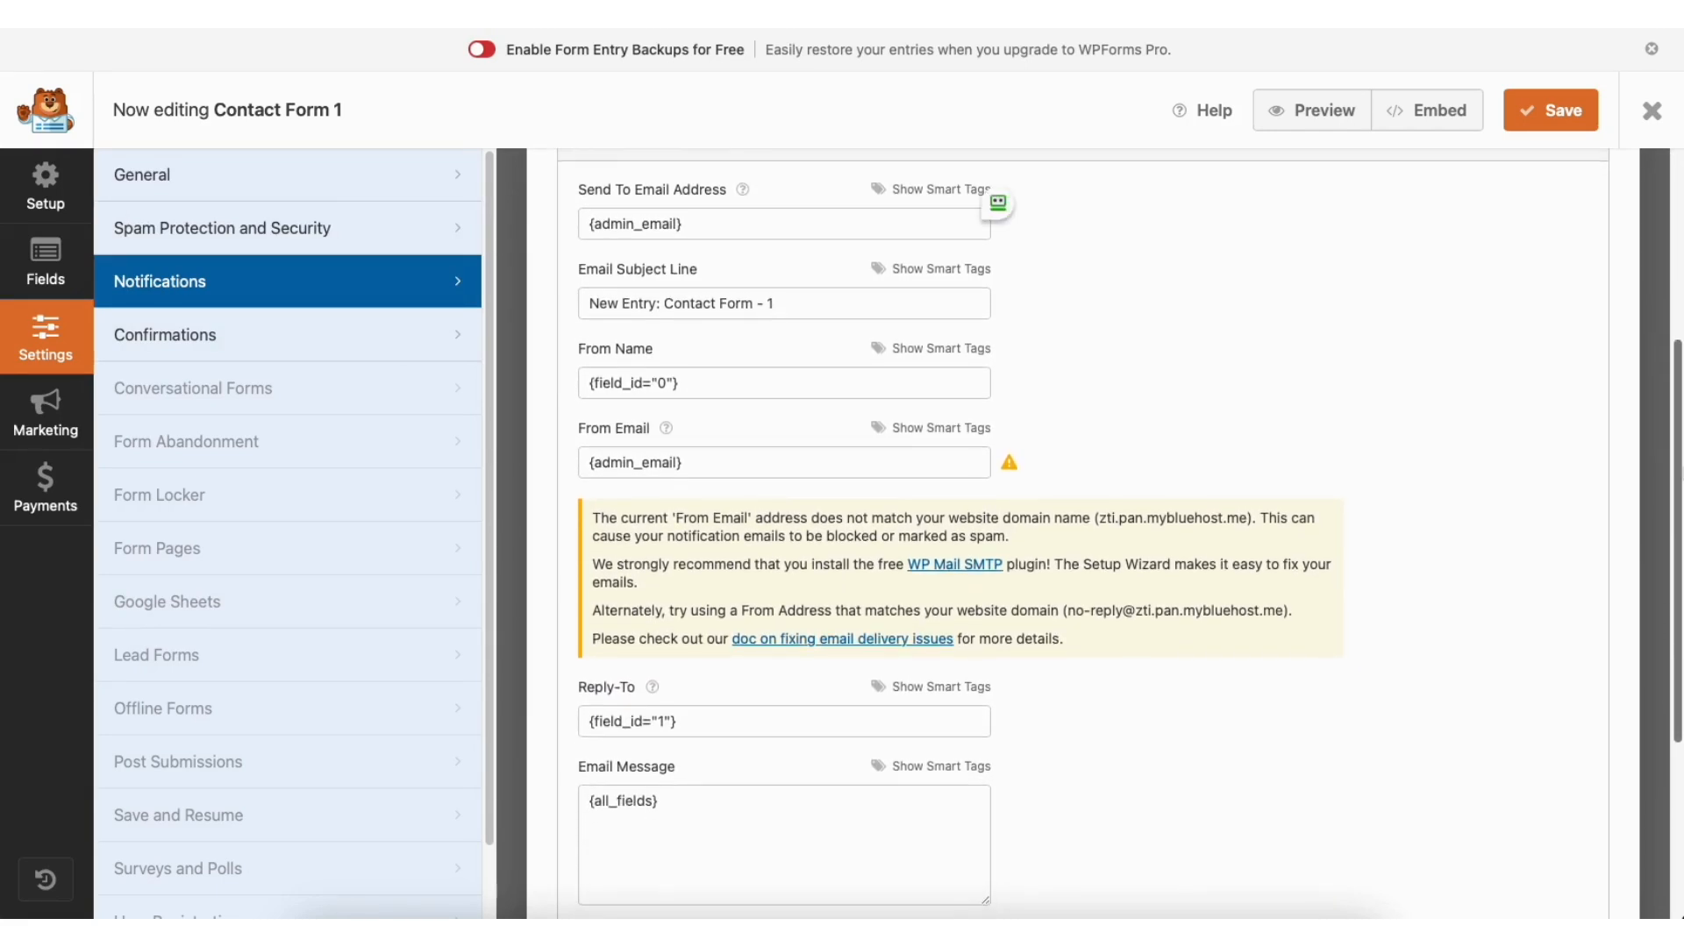
click(323, 338)
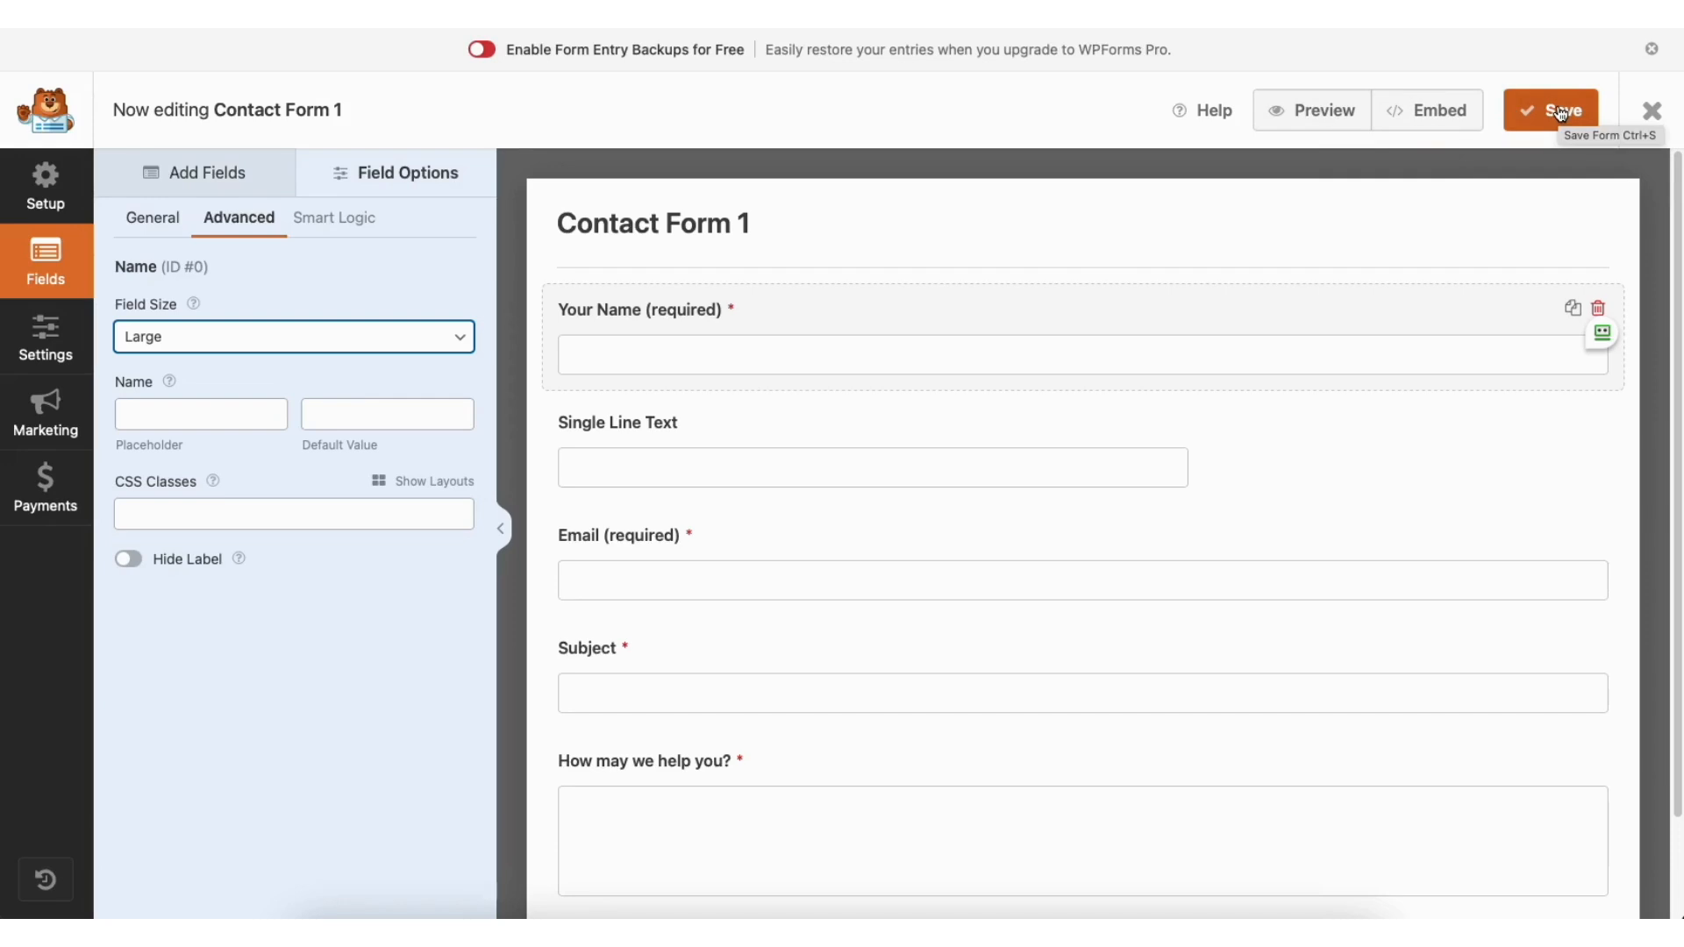
Exit the form builder and open the site's Contact page for editing in Elementor
click(1649, 114)
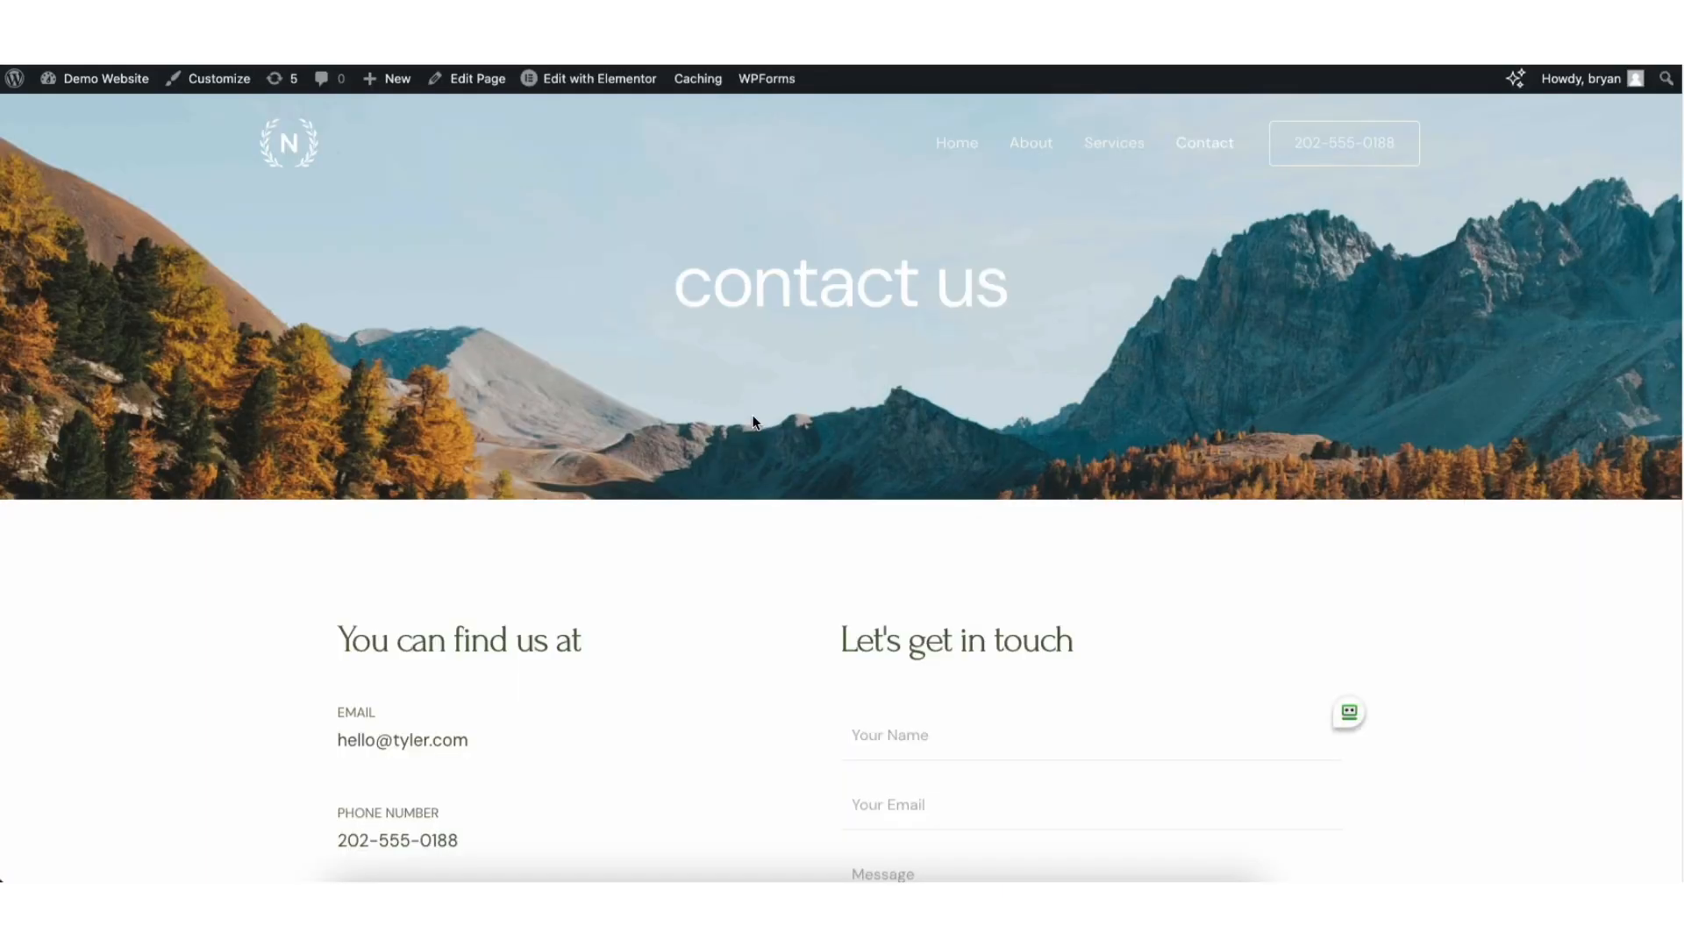
mouse_move(572, 83)
click(572, 79)
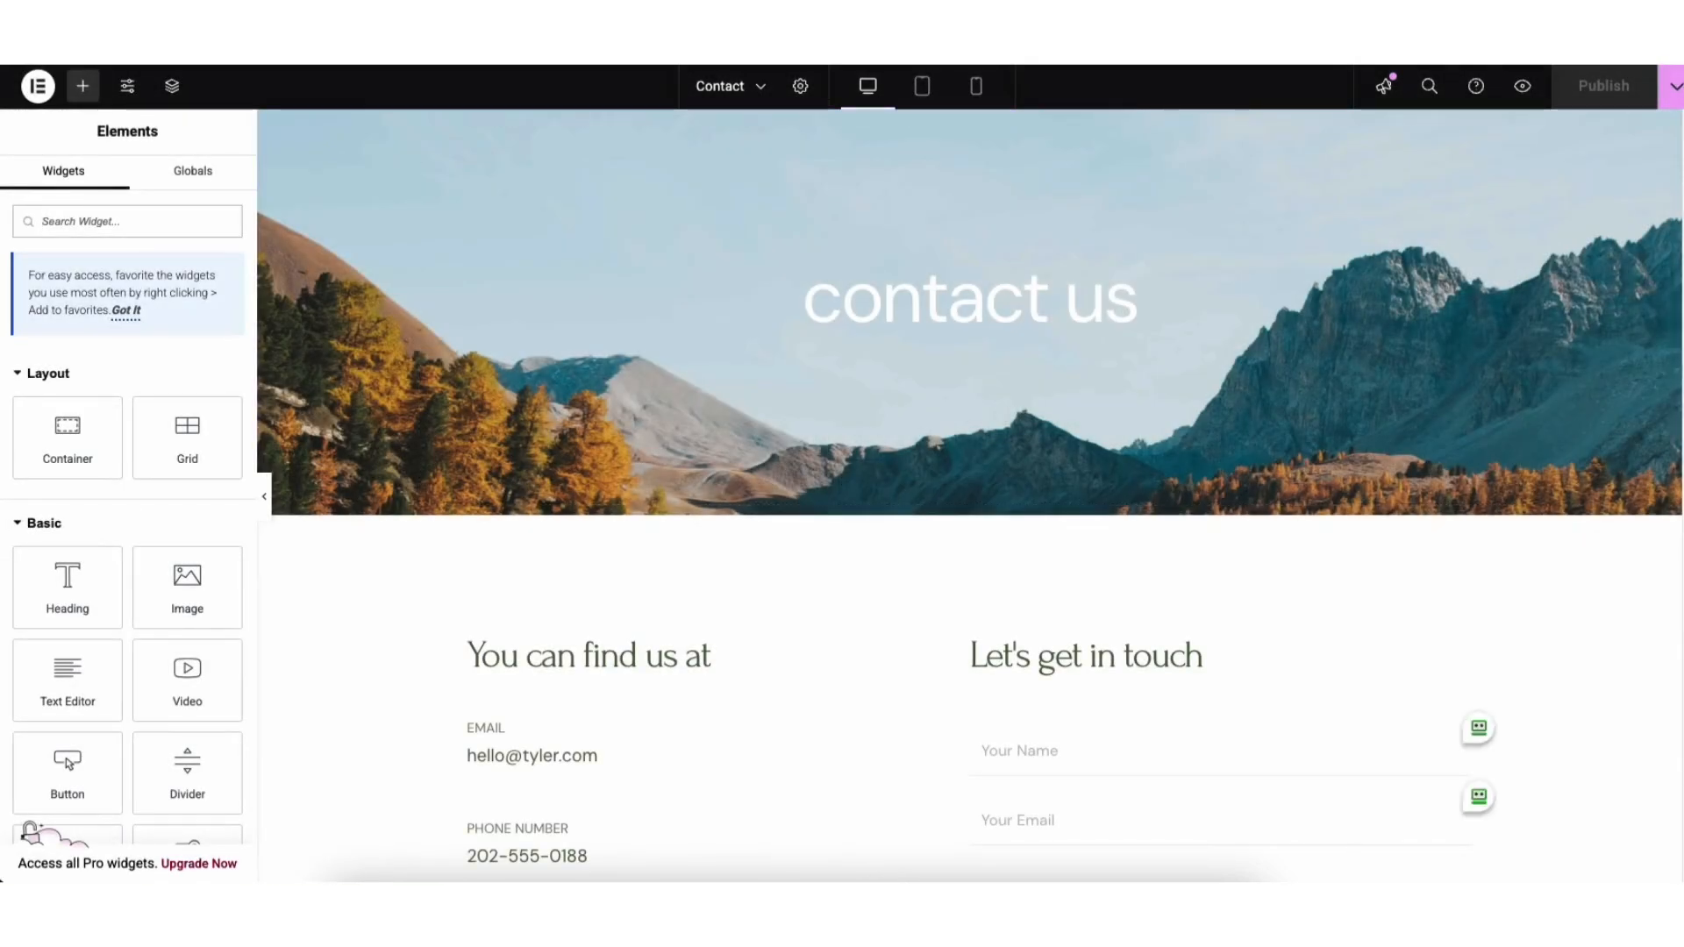
Add a Google Maps widget to the empty section below the four team photos
scroll(1665, 465, down, 12)
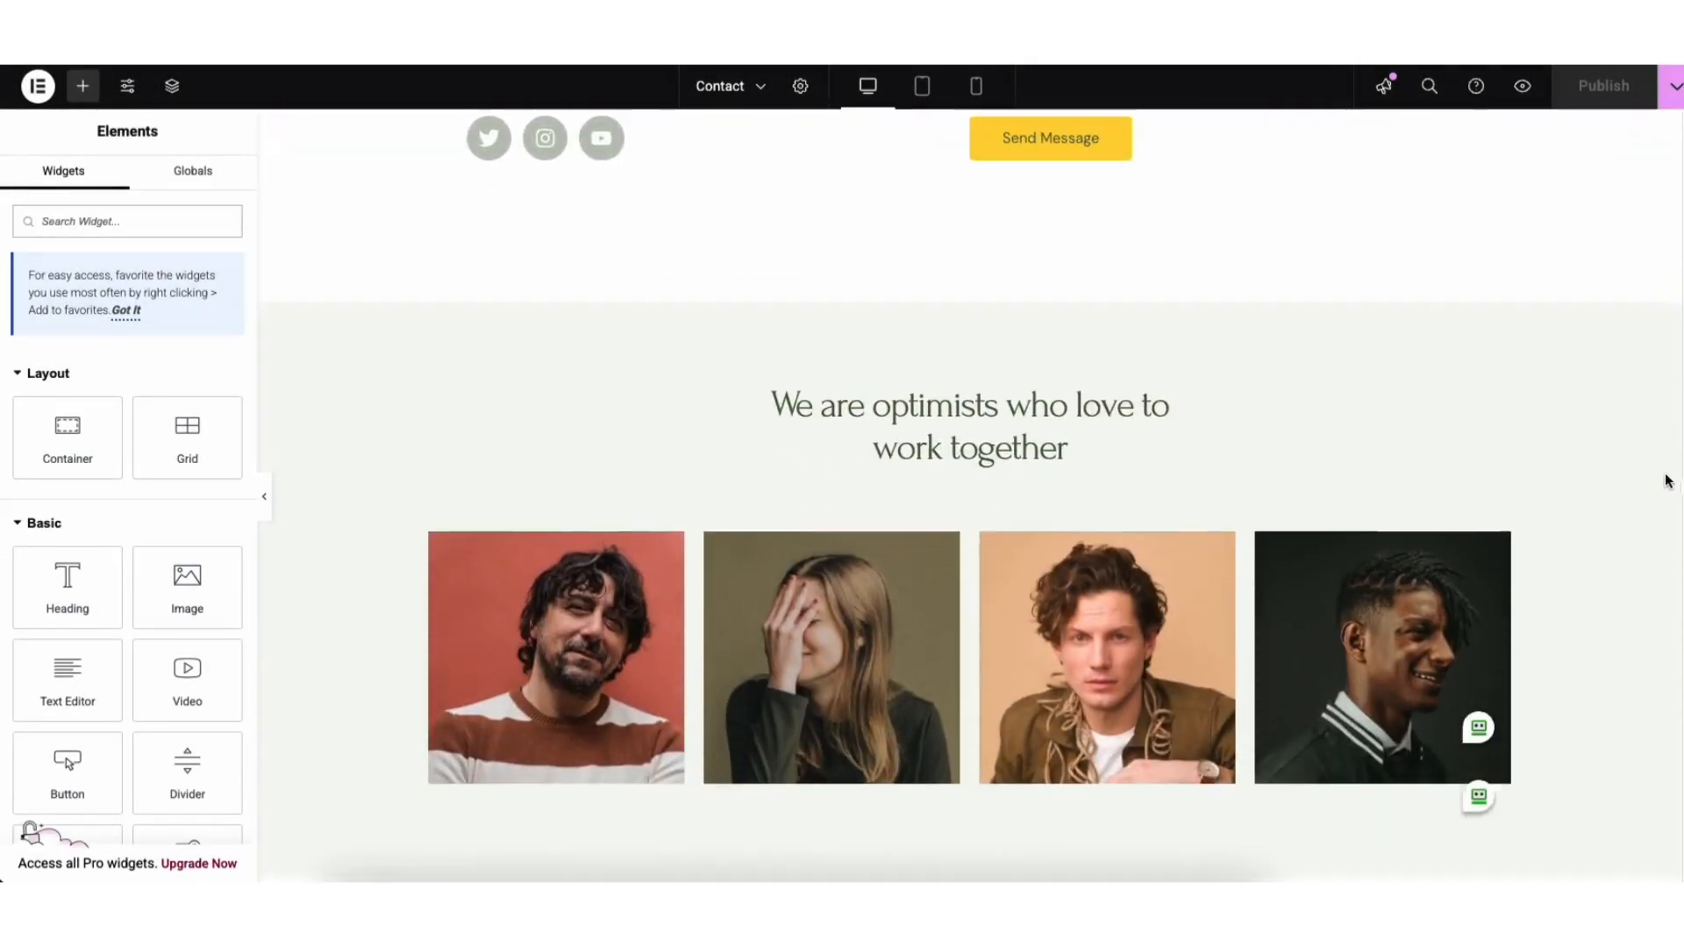
scroll(1664, 586, down, 1)
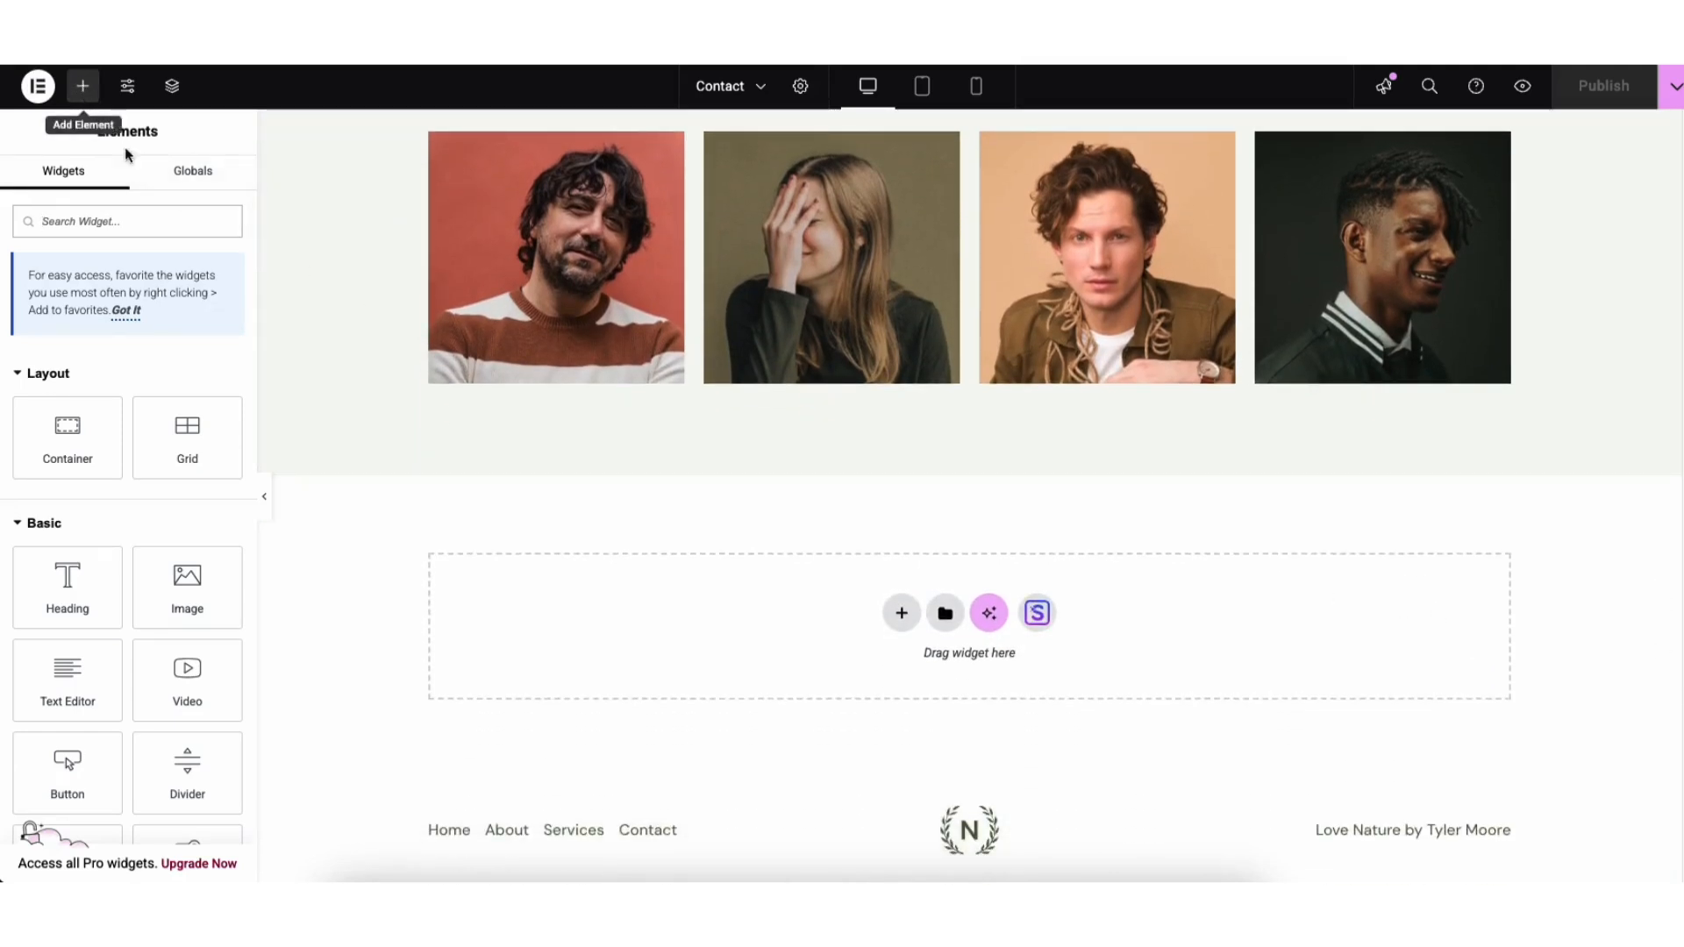
scroll(254, 303, down, 5)
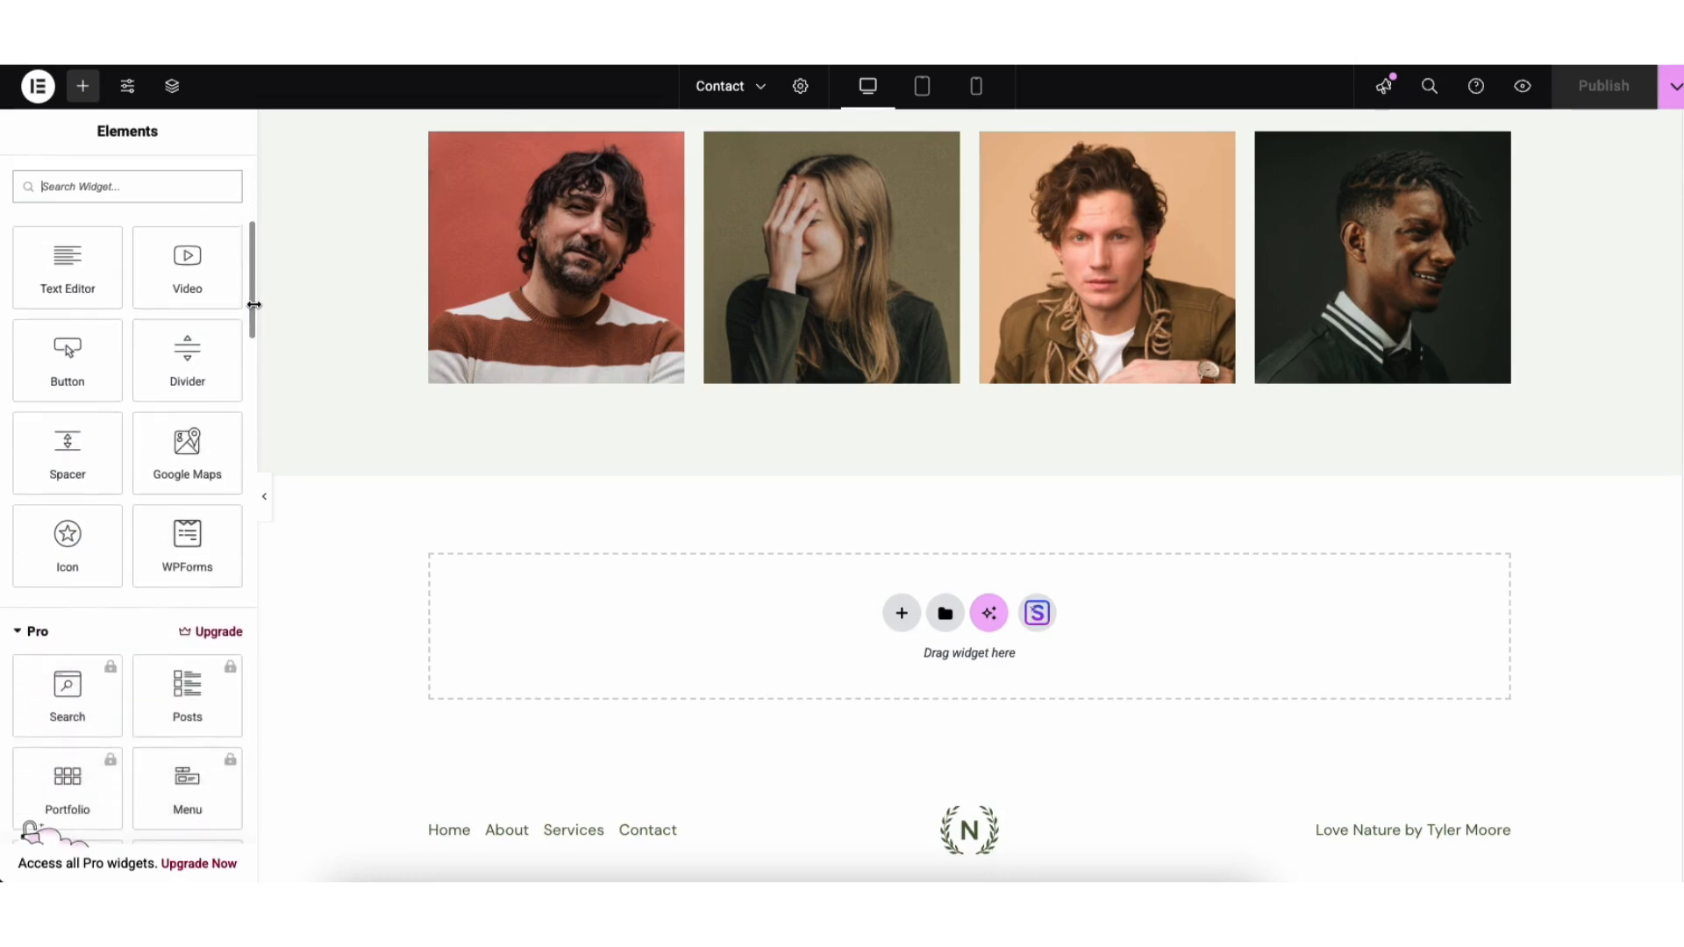
drag(180, 465, 725, 643)
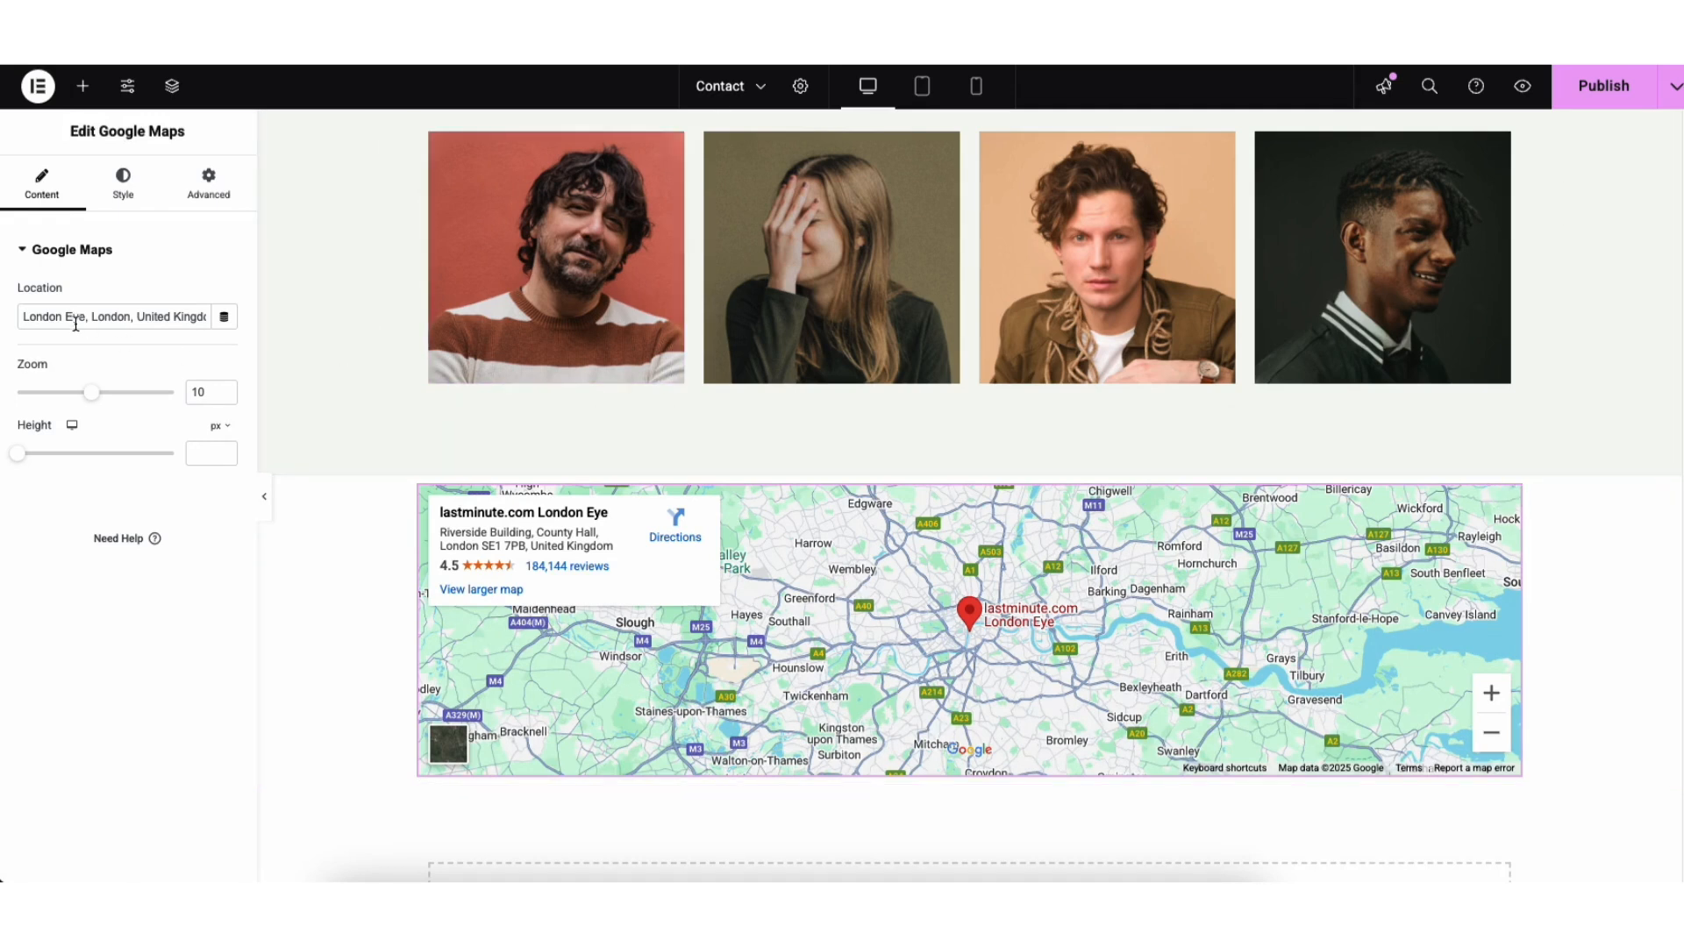
Set the Google Maps widget's zoom to 7 and its height to 412 px
drag(27, 317, 204, 314)
click(175, 313)
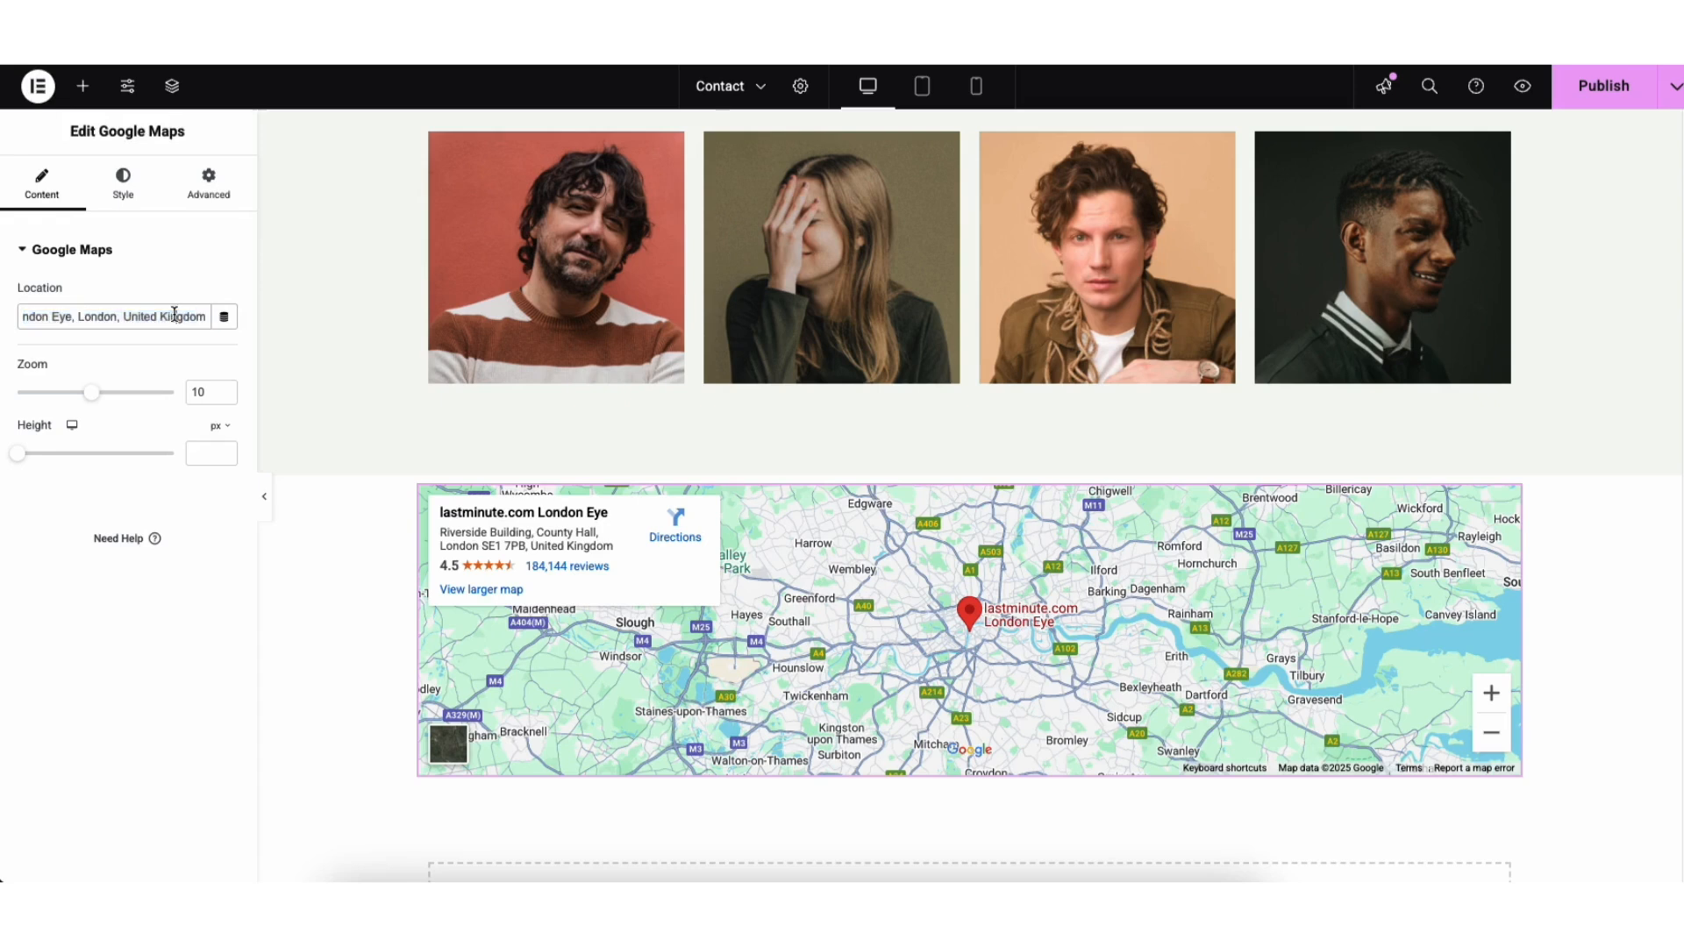
drag(92, 392, 68, 397)
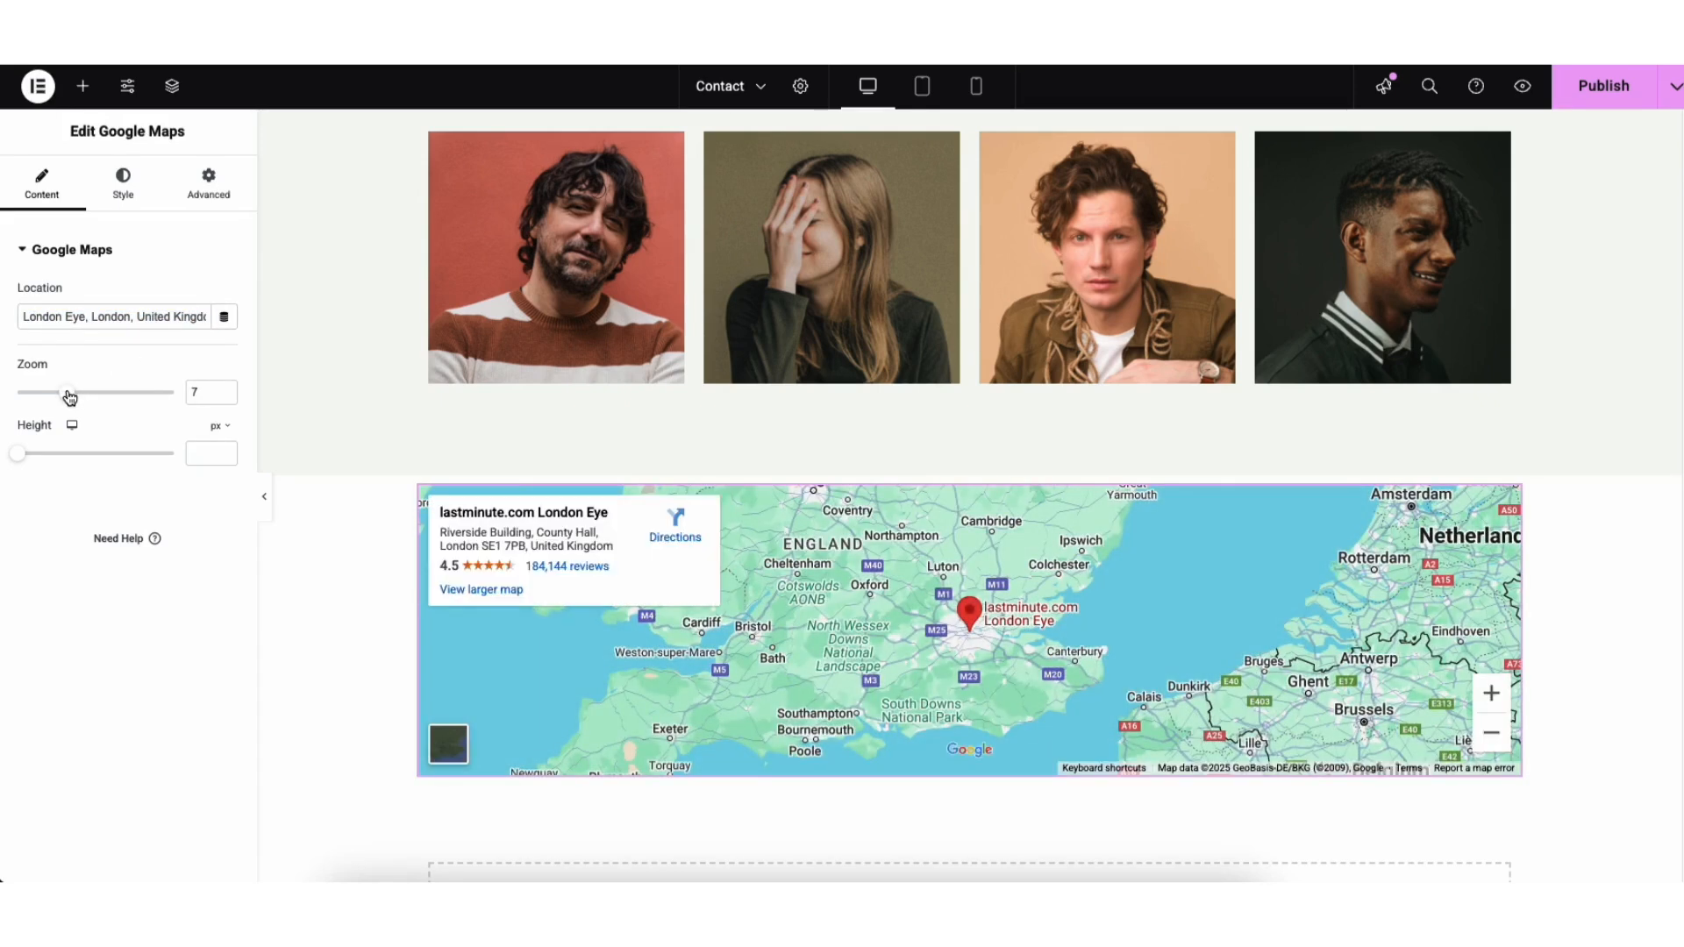
drag(21, 456, 61, 461)
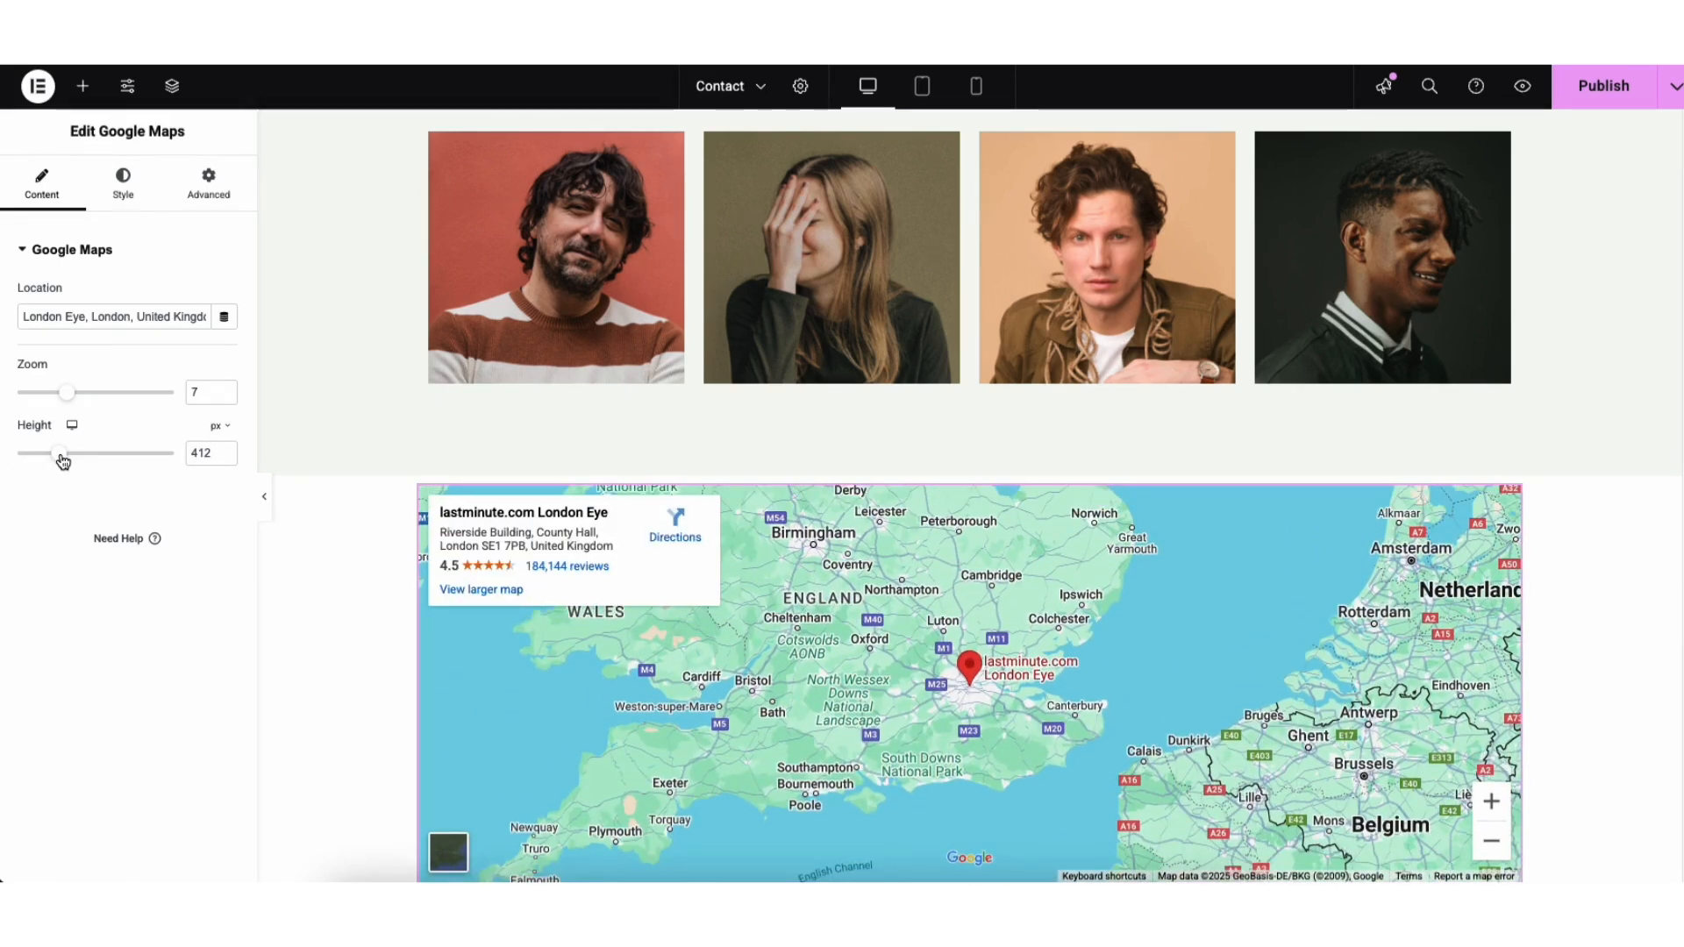
Save the Contact page as a draft and reload the editor
click(1674, 97)
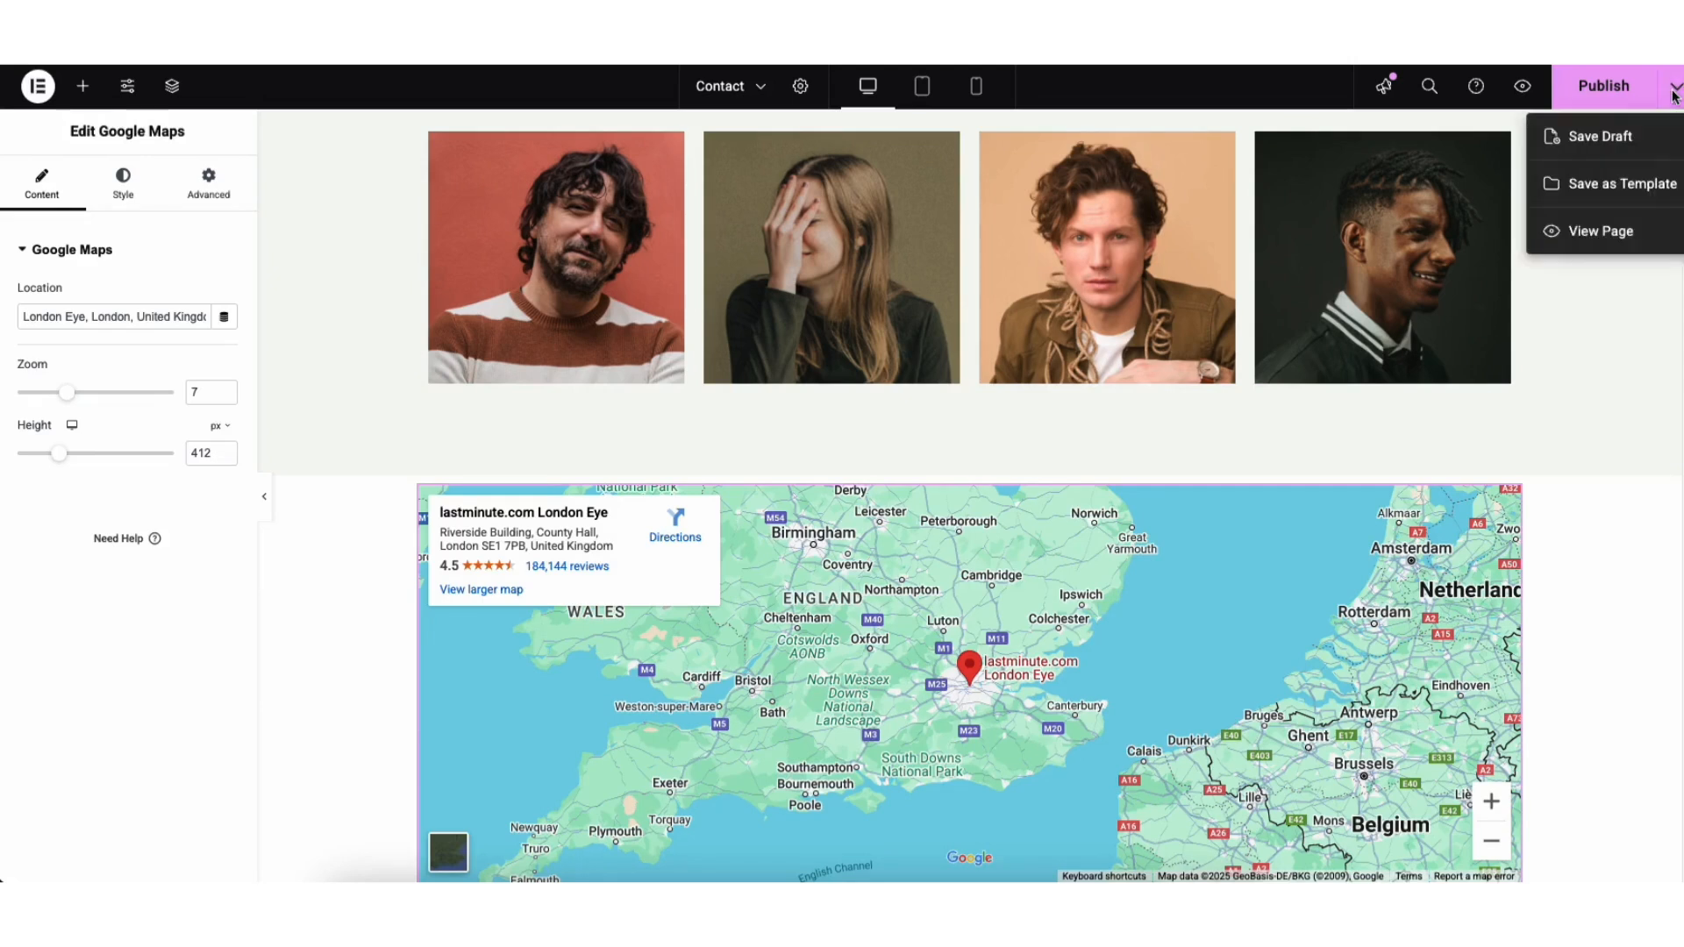
click(1602, 138)
key(super+r)
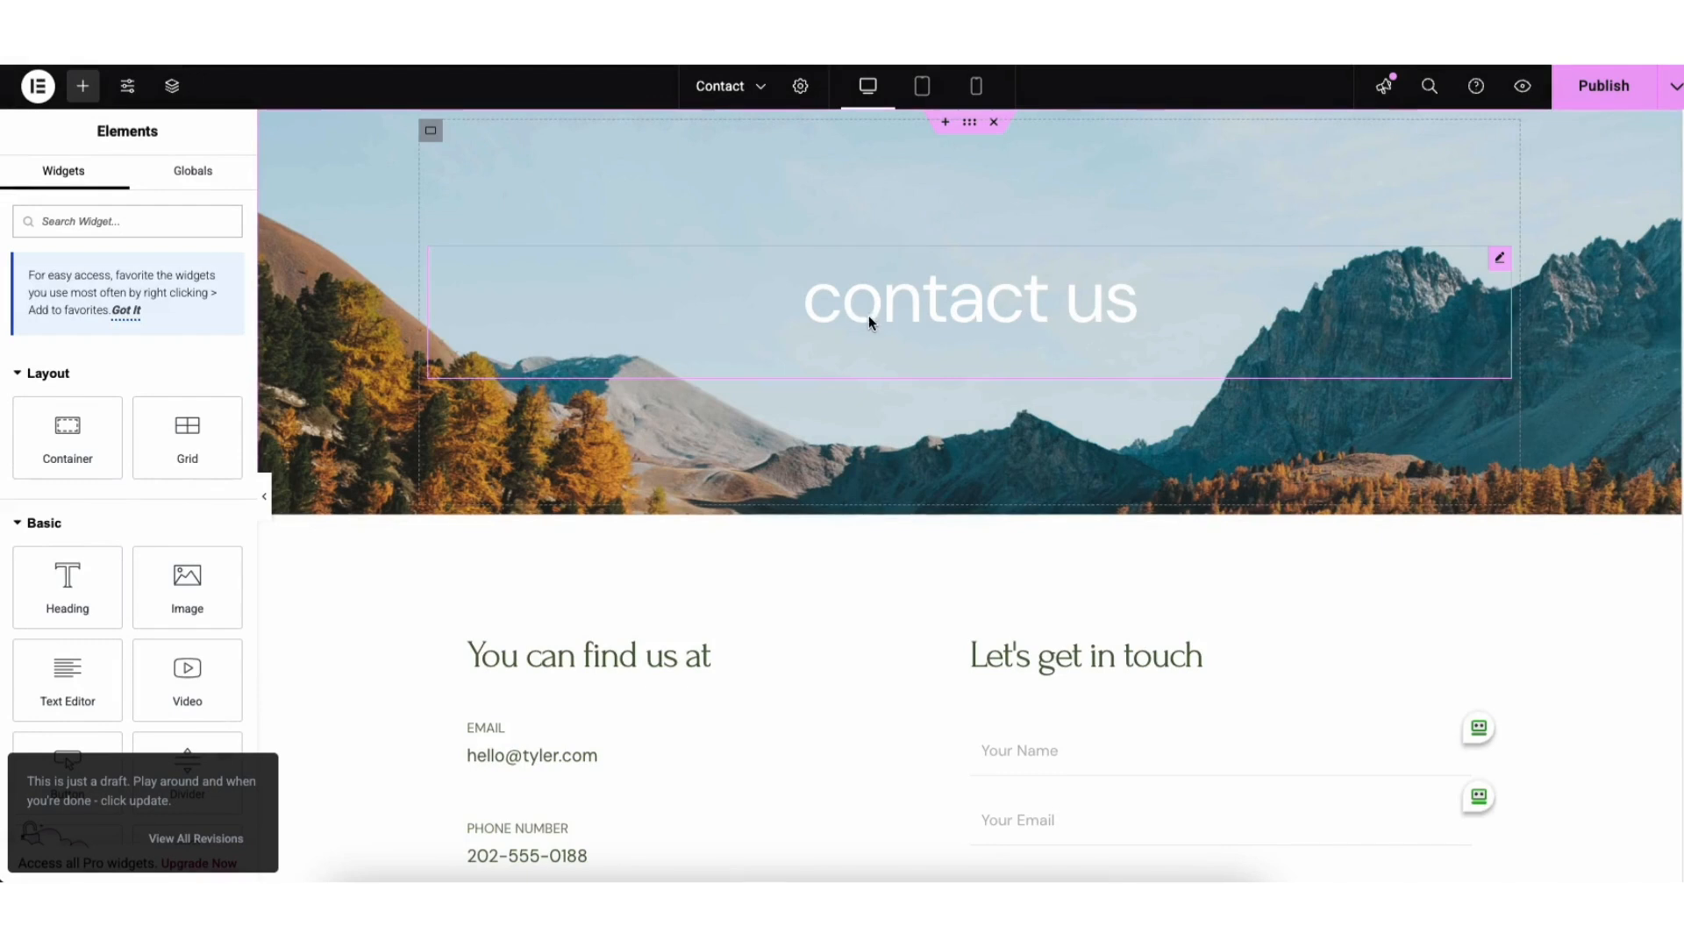
Reopen the map widget's settings and follow its API key creation link through to the Google Maps Platform Credentials page
scroll(1667, 602, down, 15)
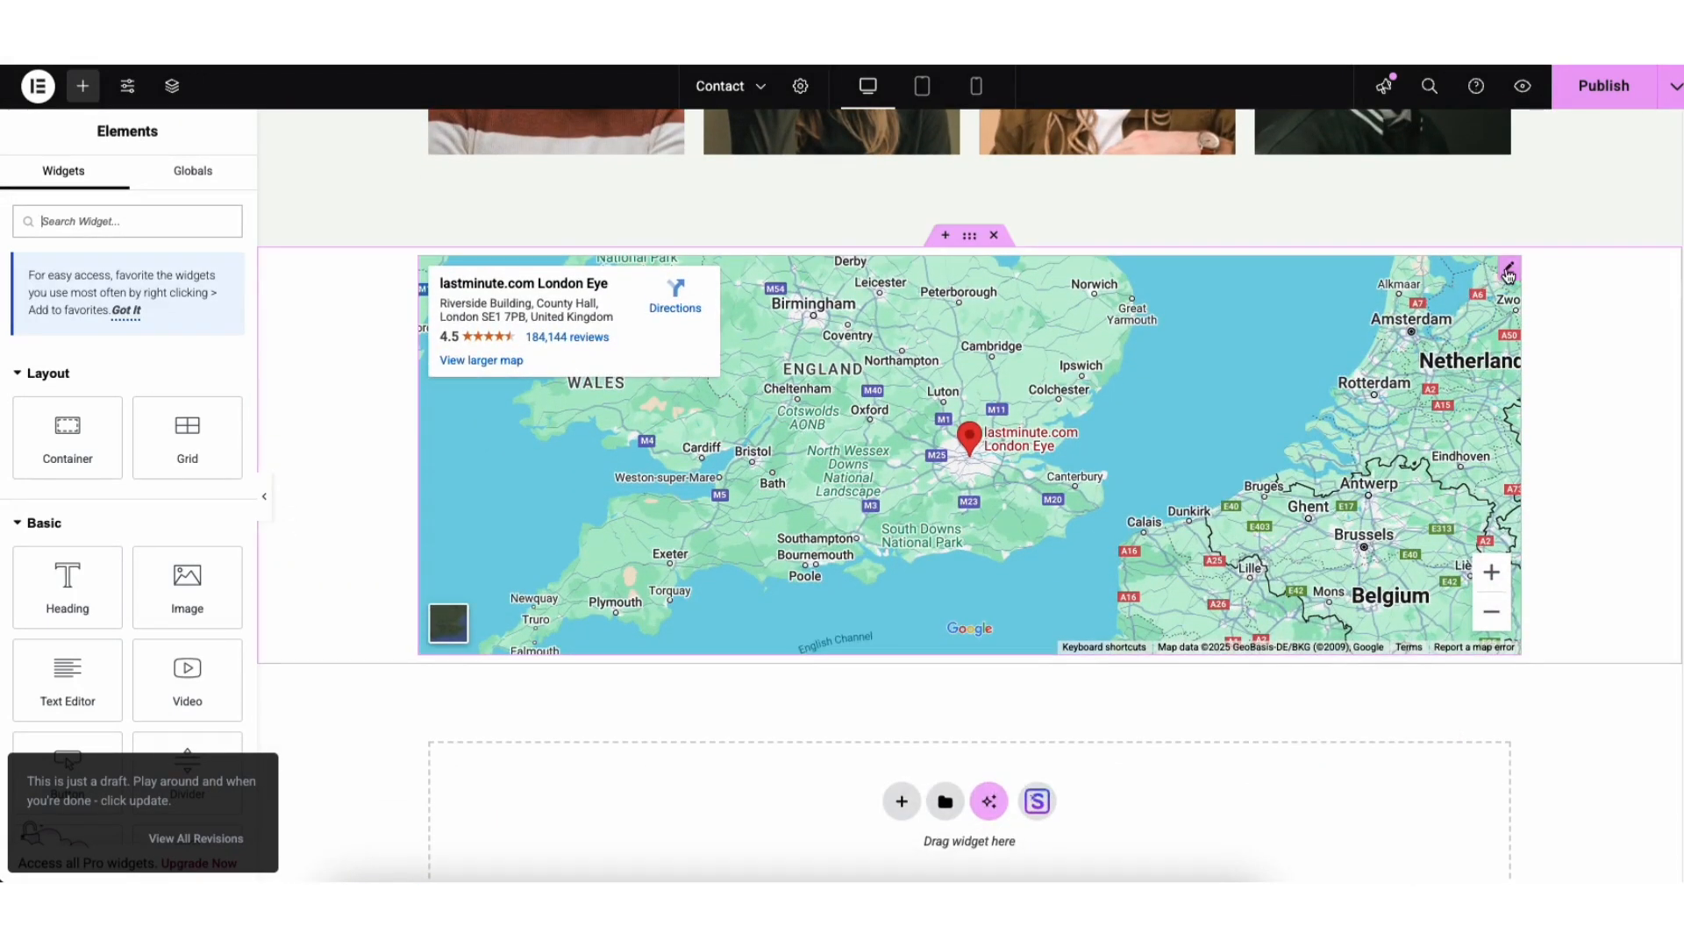
click(1508, 270)
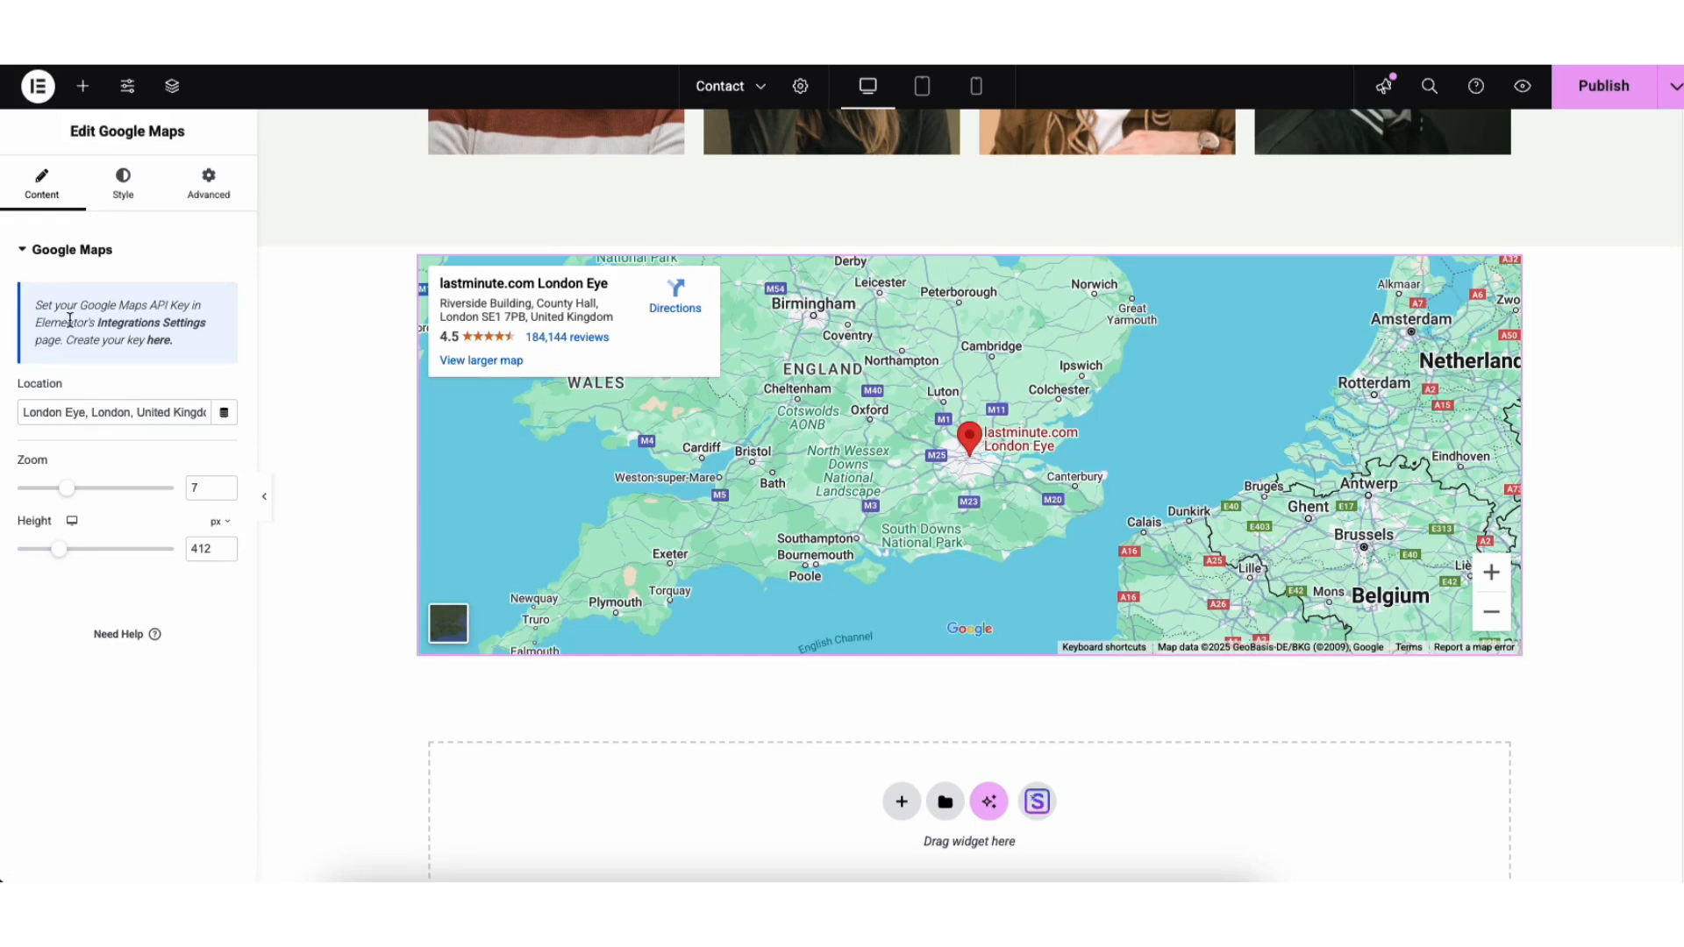
click(156, 342)
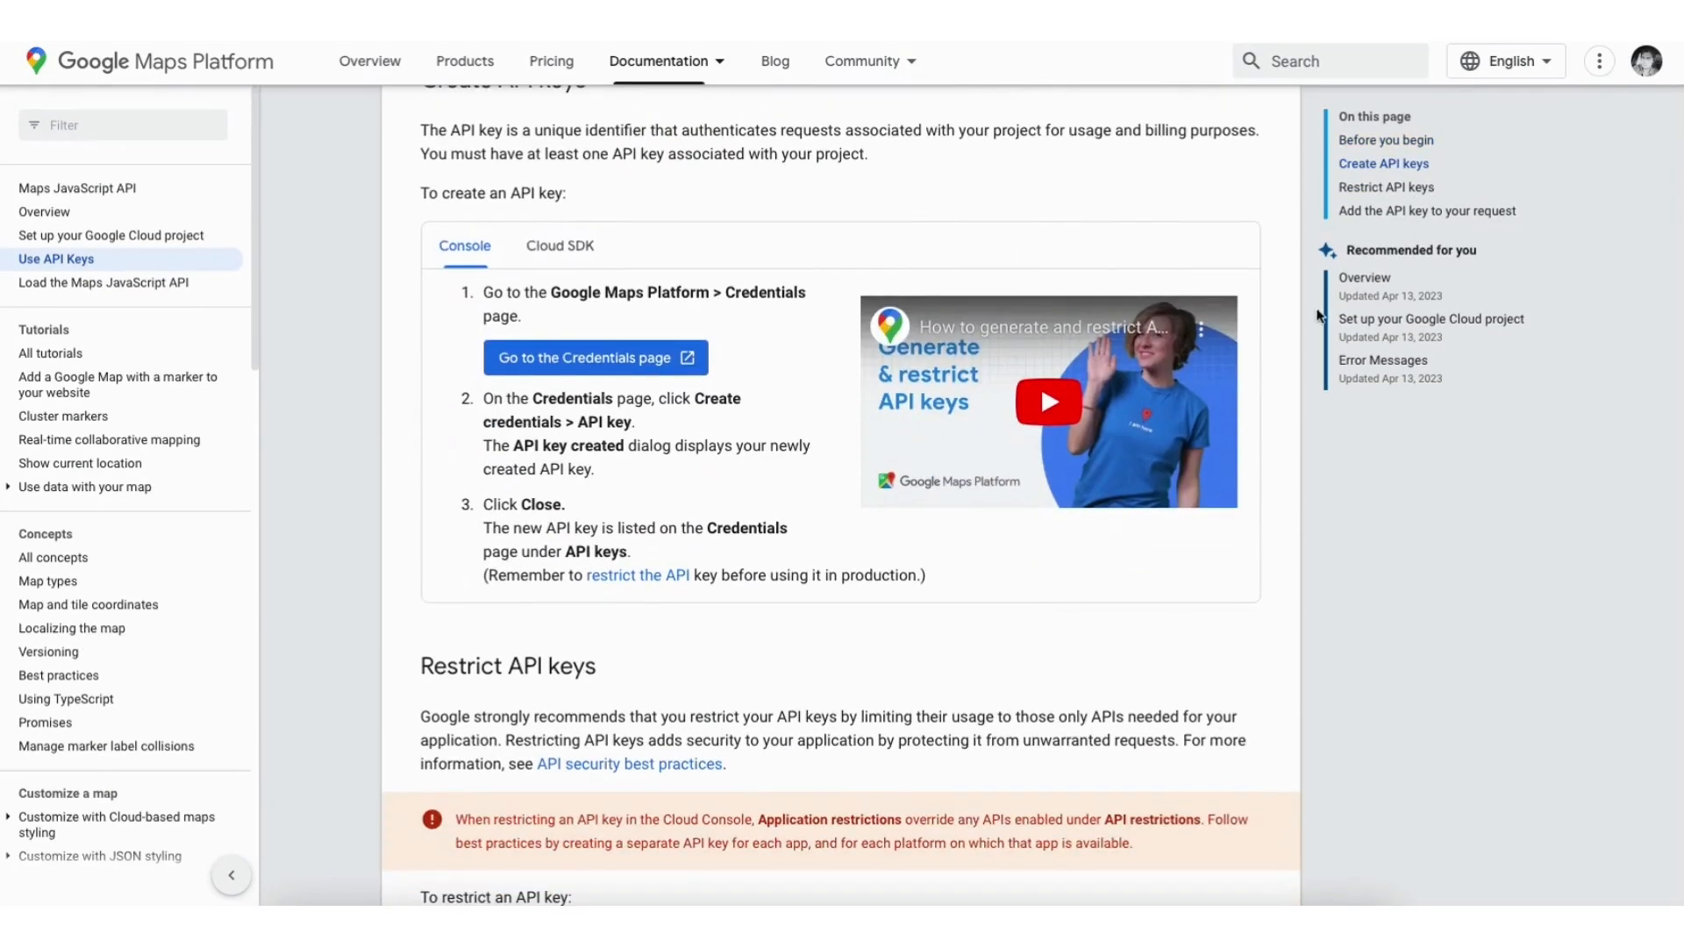
click(562, 360)
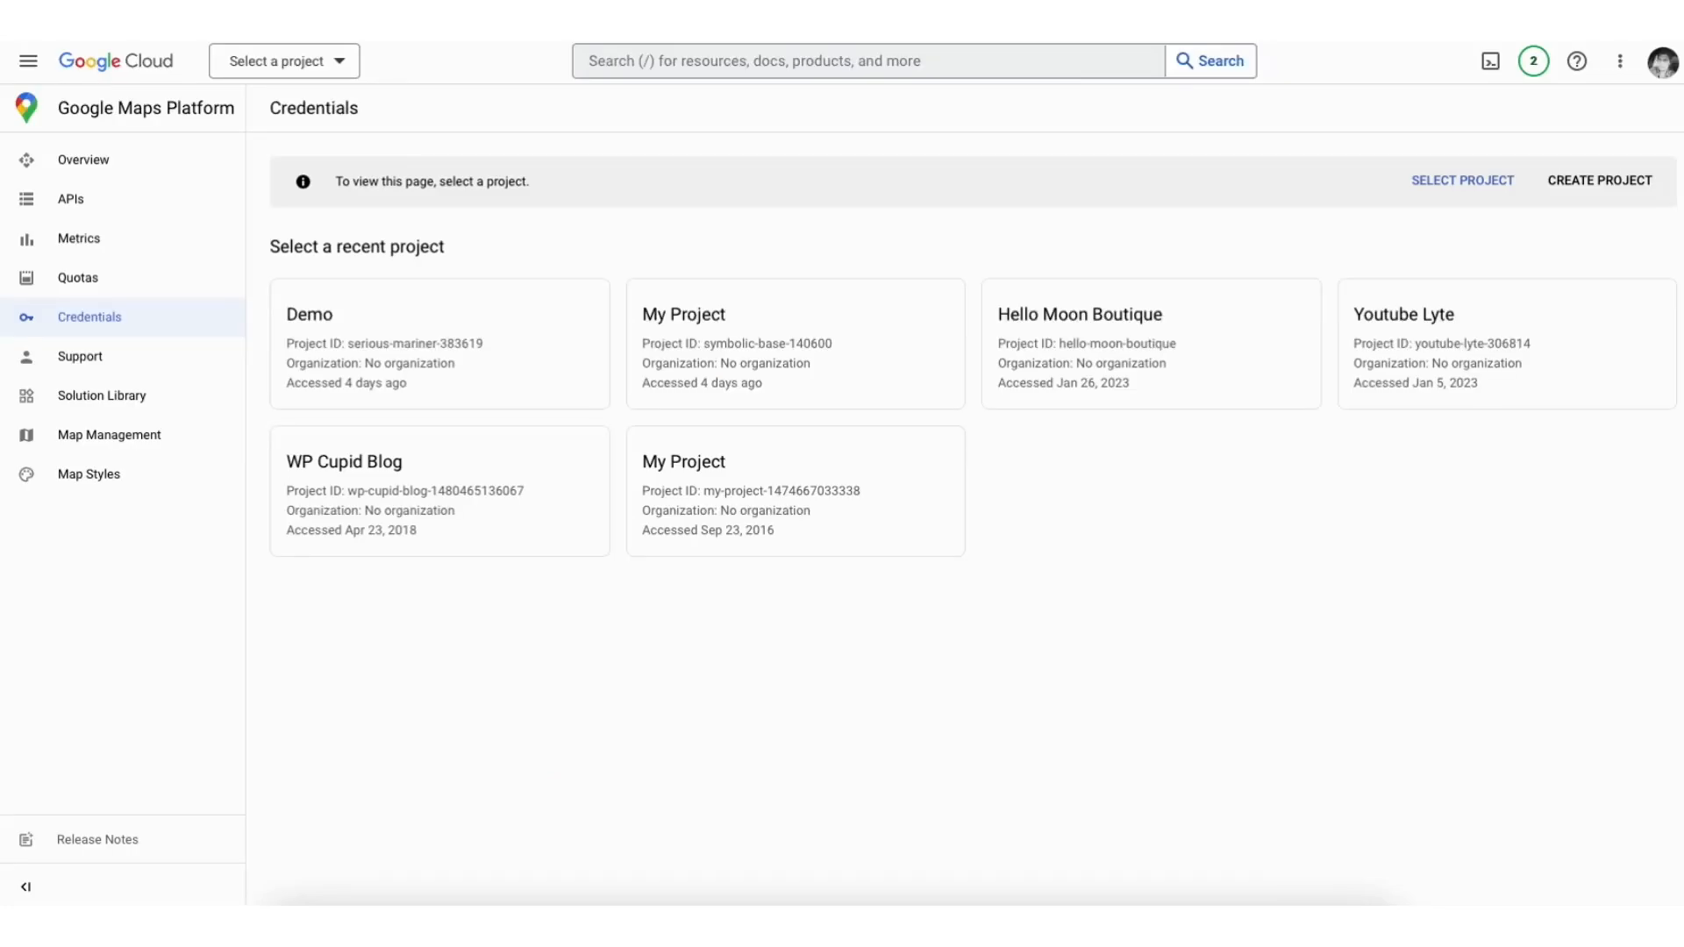
Create a Google Cloud project named Demo1 with no organization, and open Elementor's Integrations Settings from the map widget
click(1606, 179)
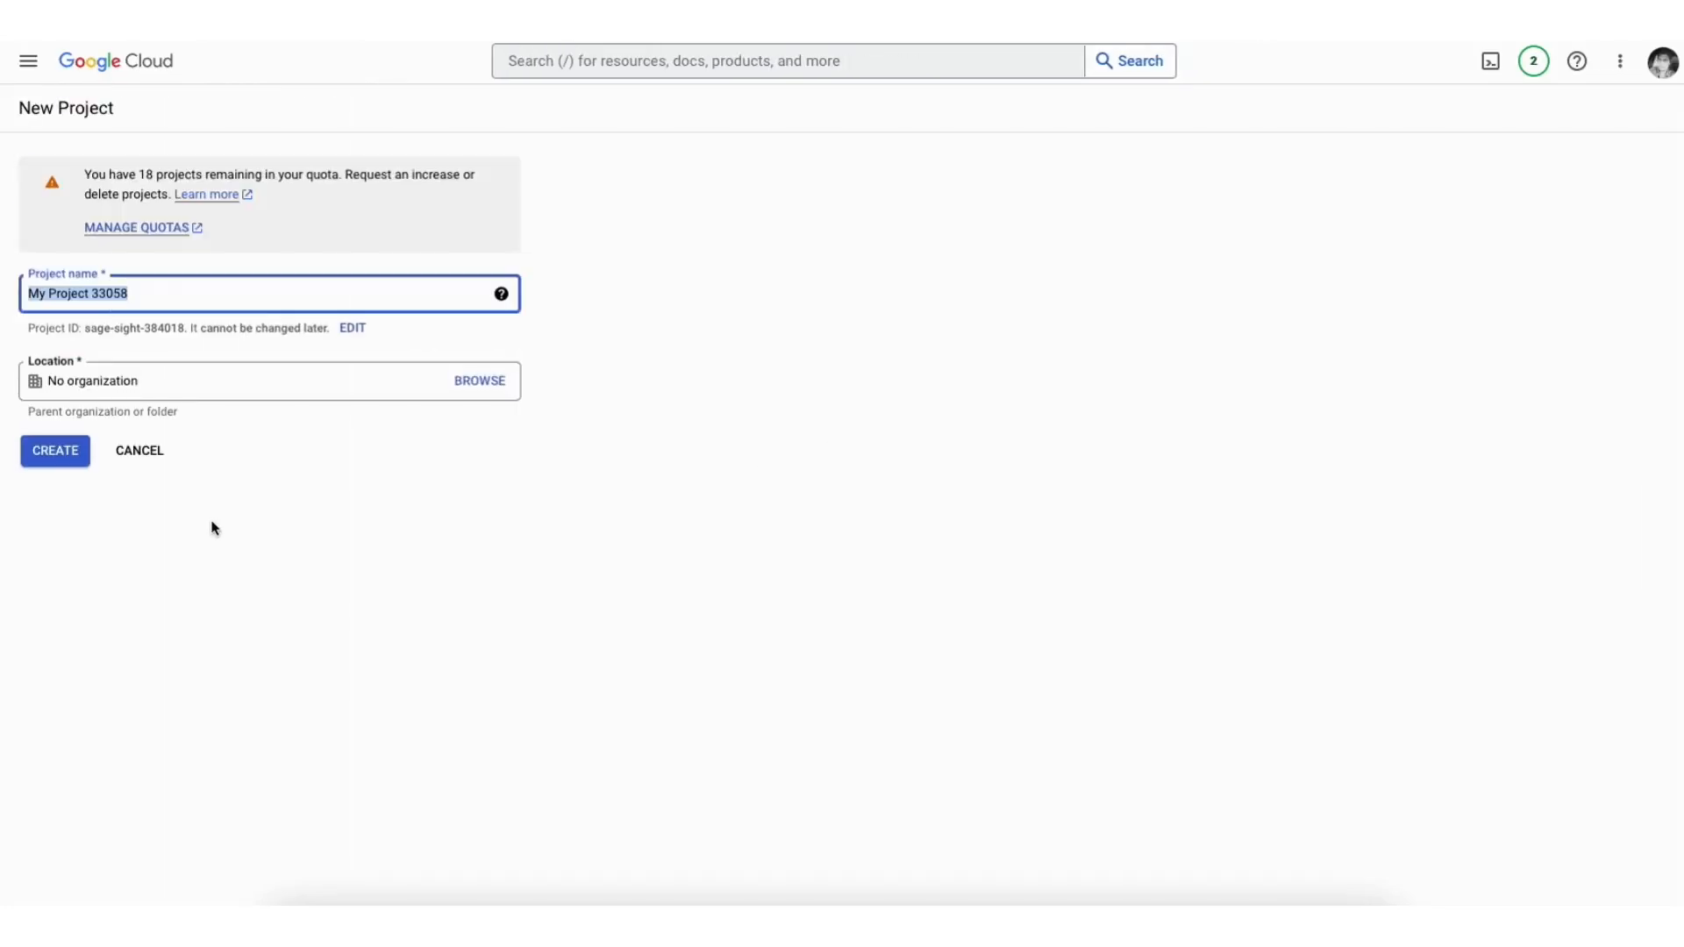
text(Demo1)
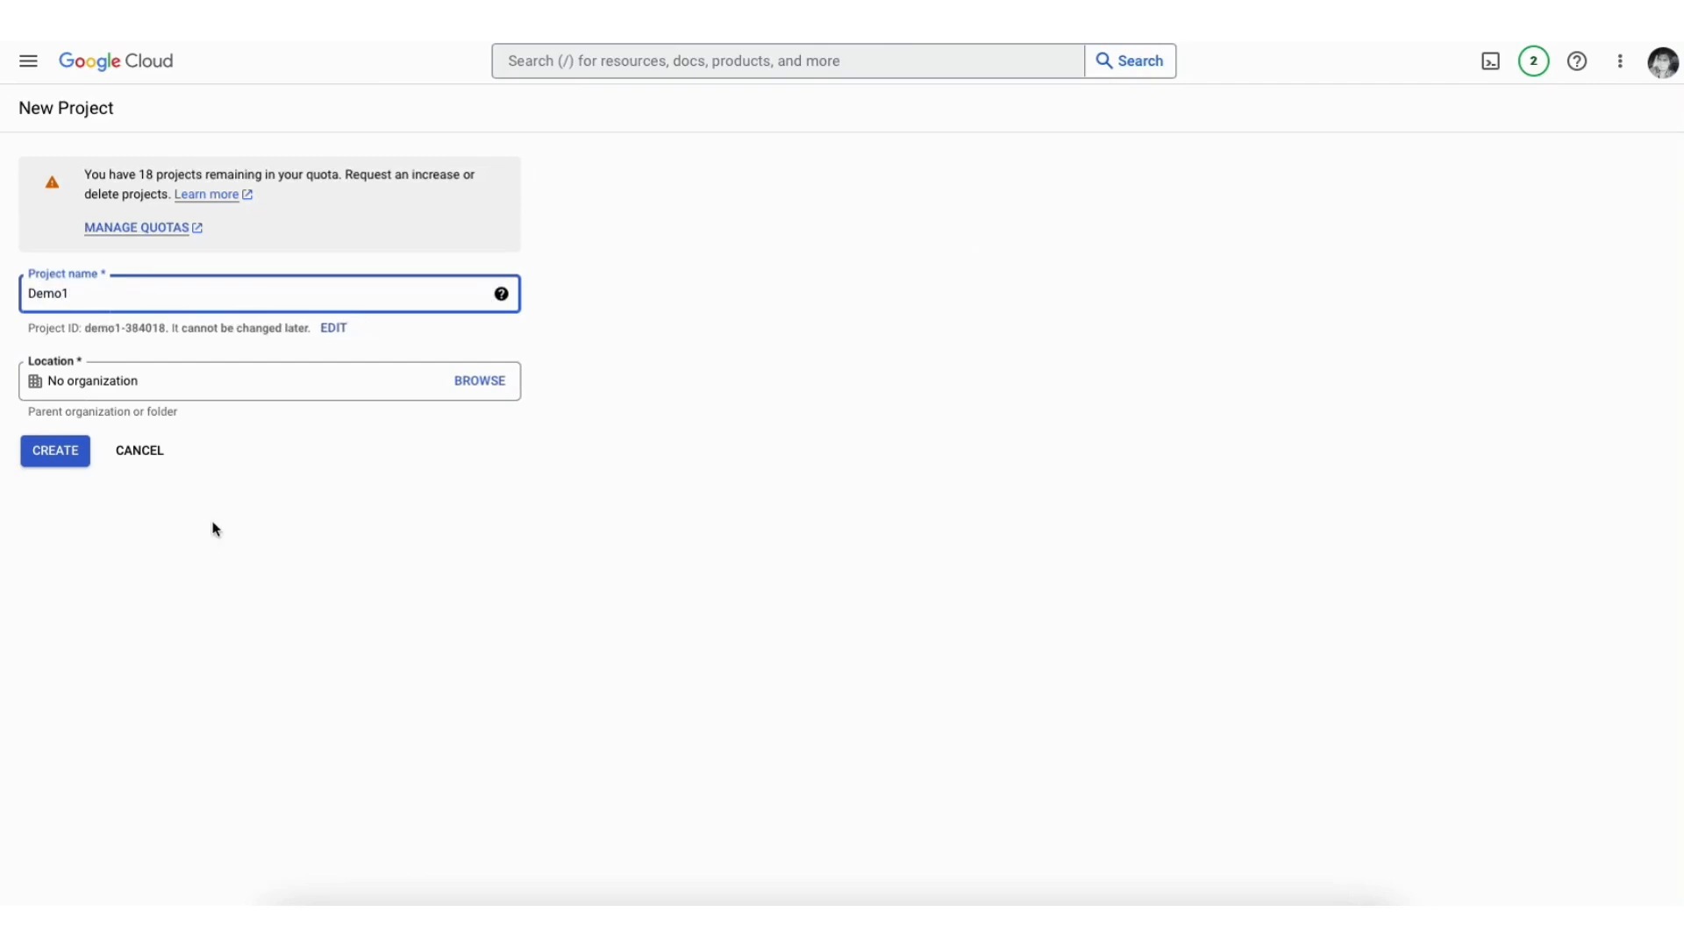
click(203, 380)
click(60, 457)
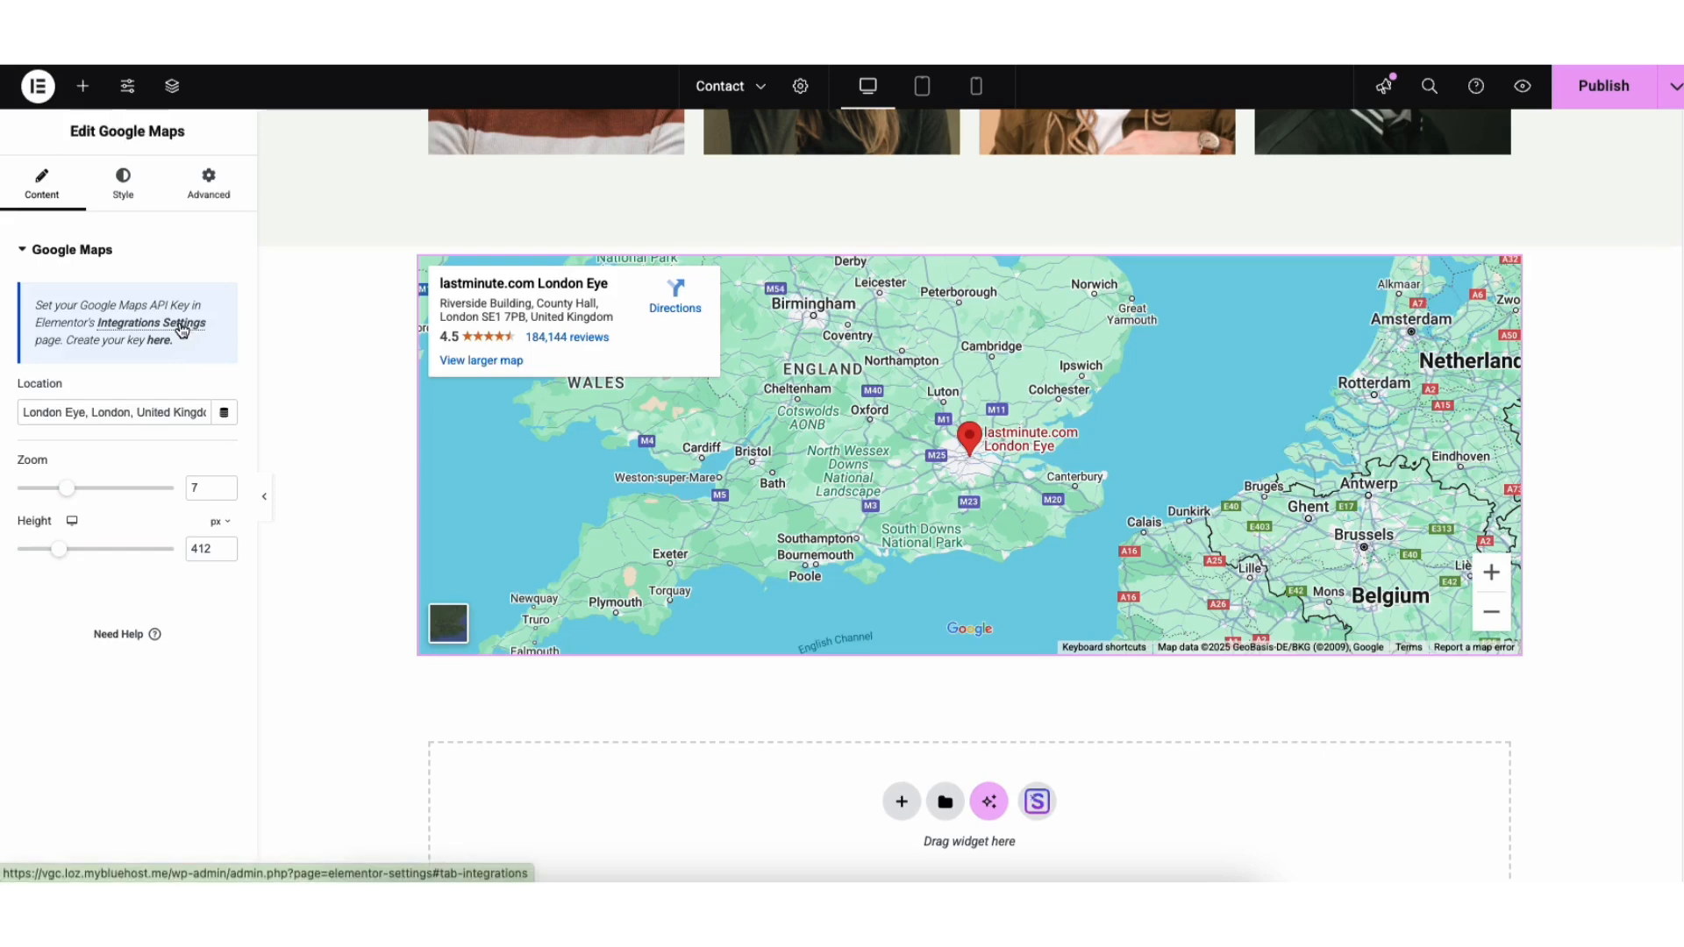
click(181, 328)
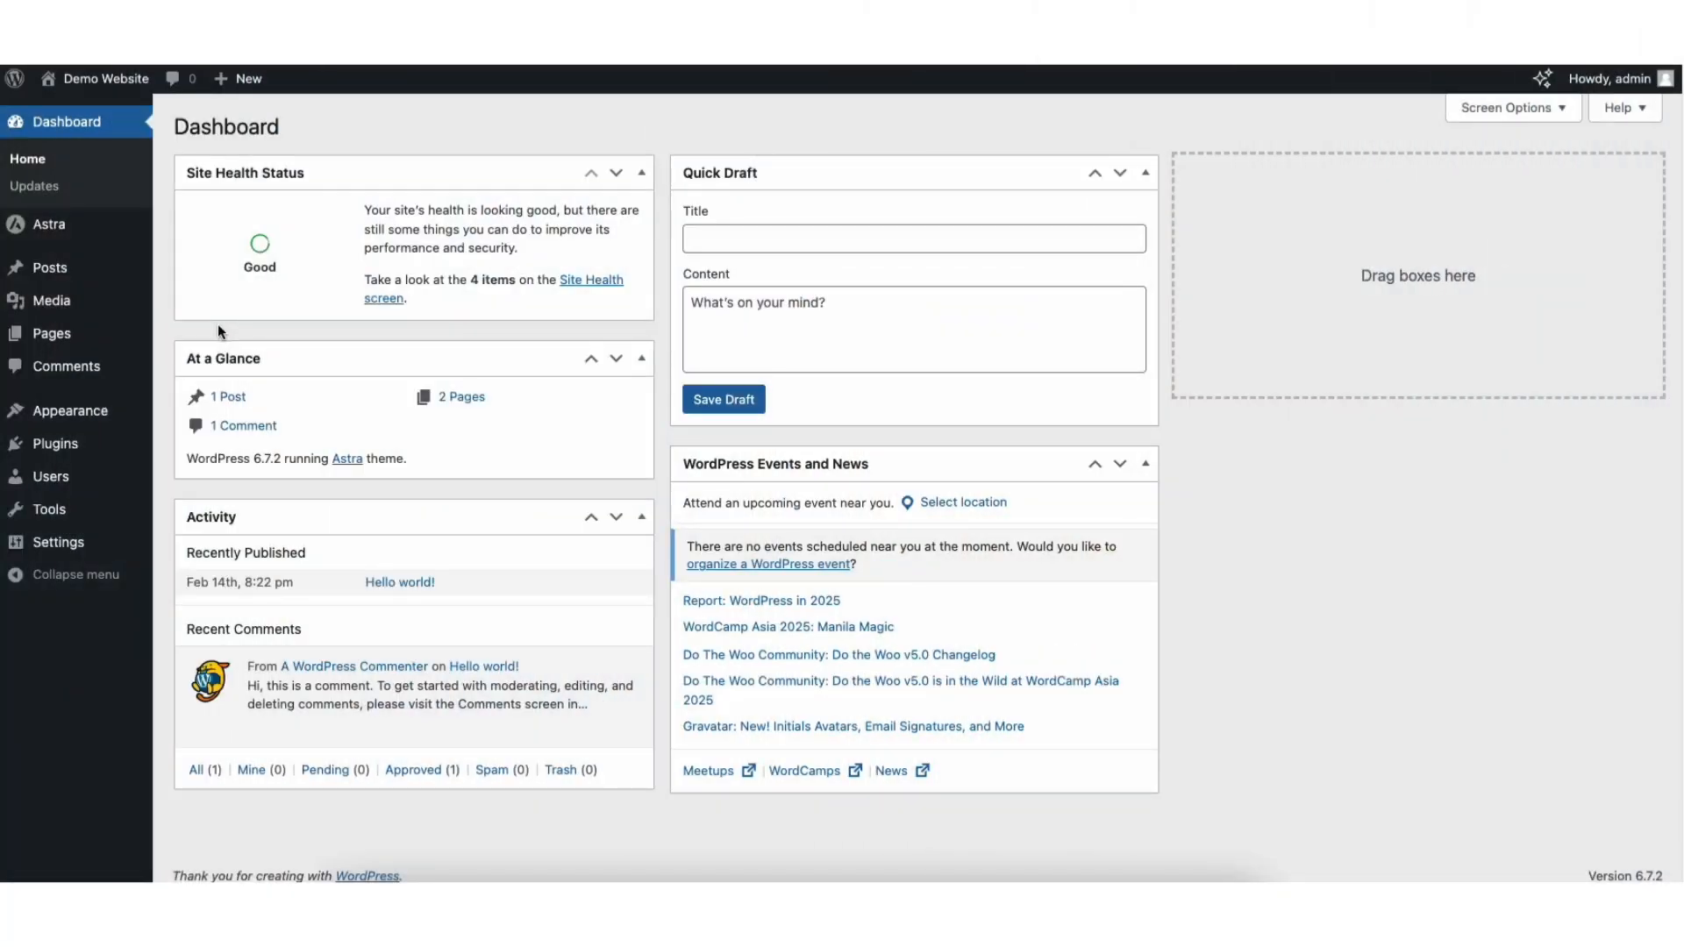
Open the Footer Builder in the WordPress theme customizer
mouse_move(79, 413)
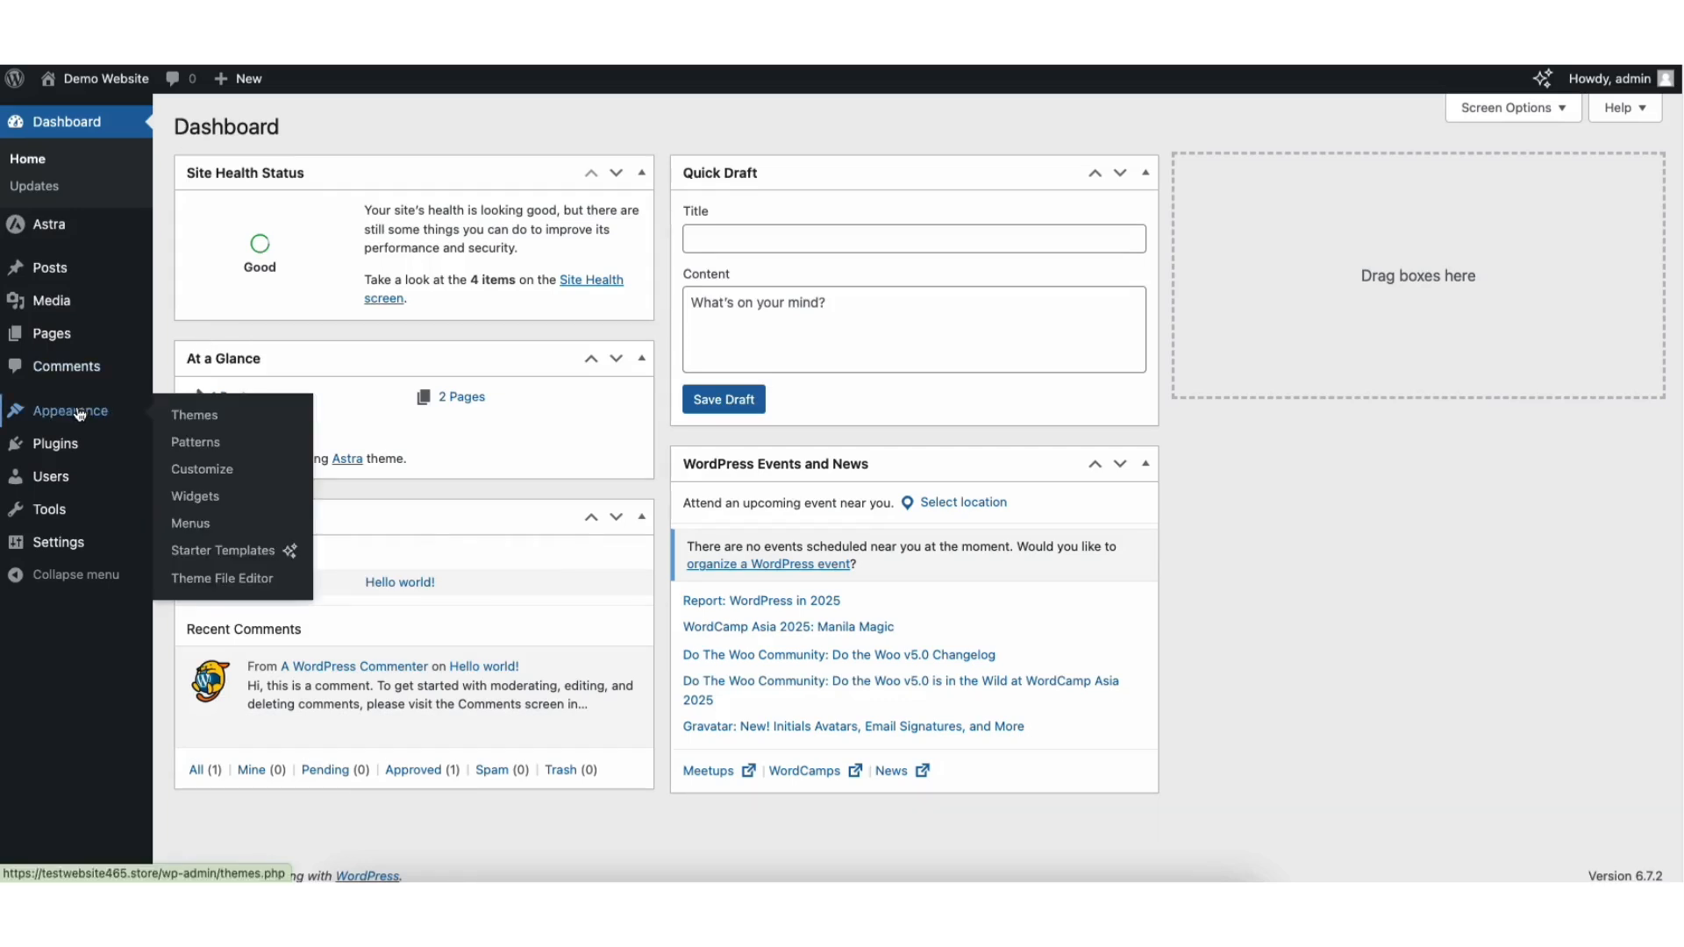
click(200, 475)
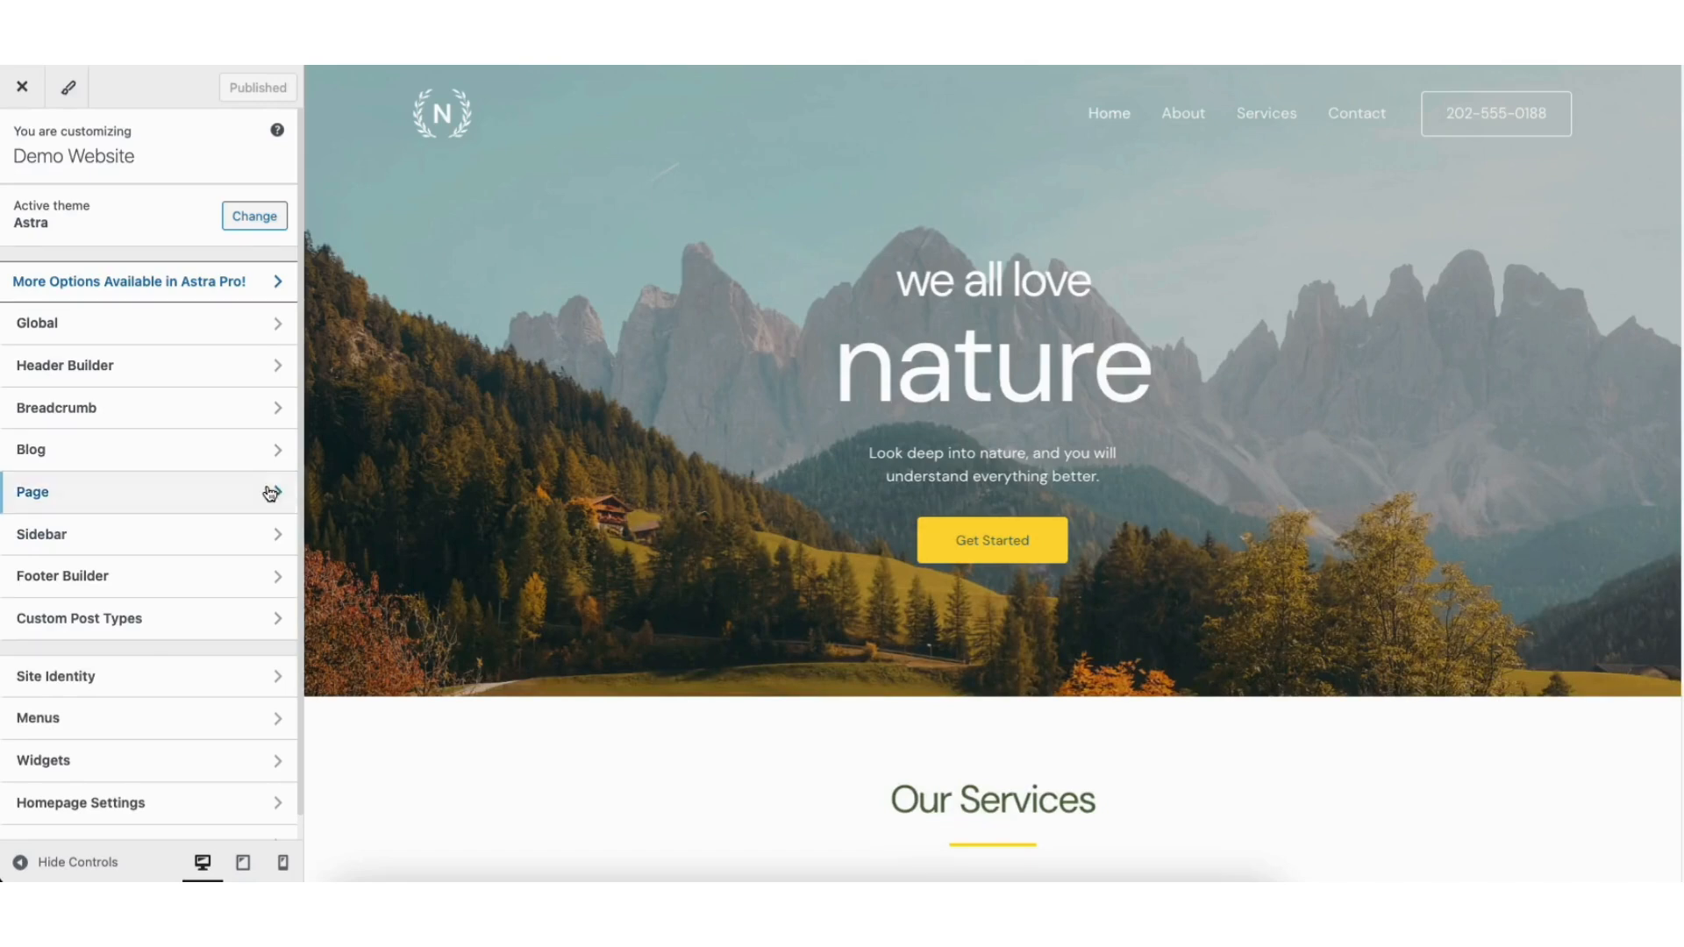
click(121, 584)
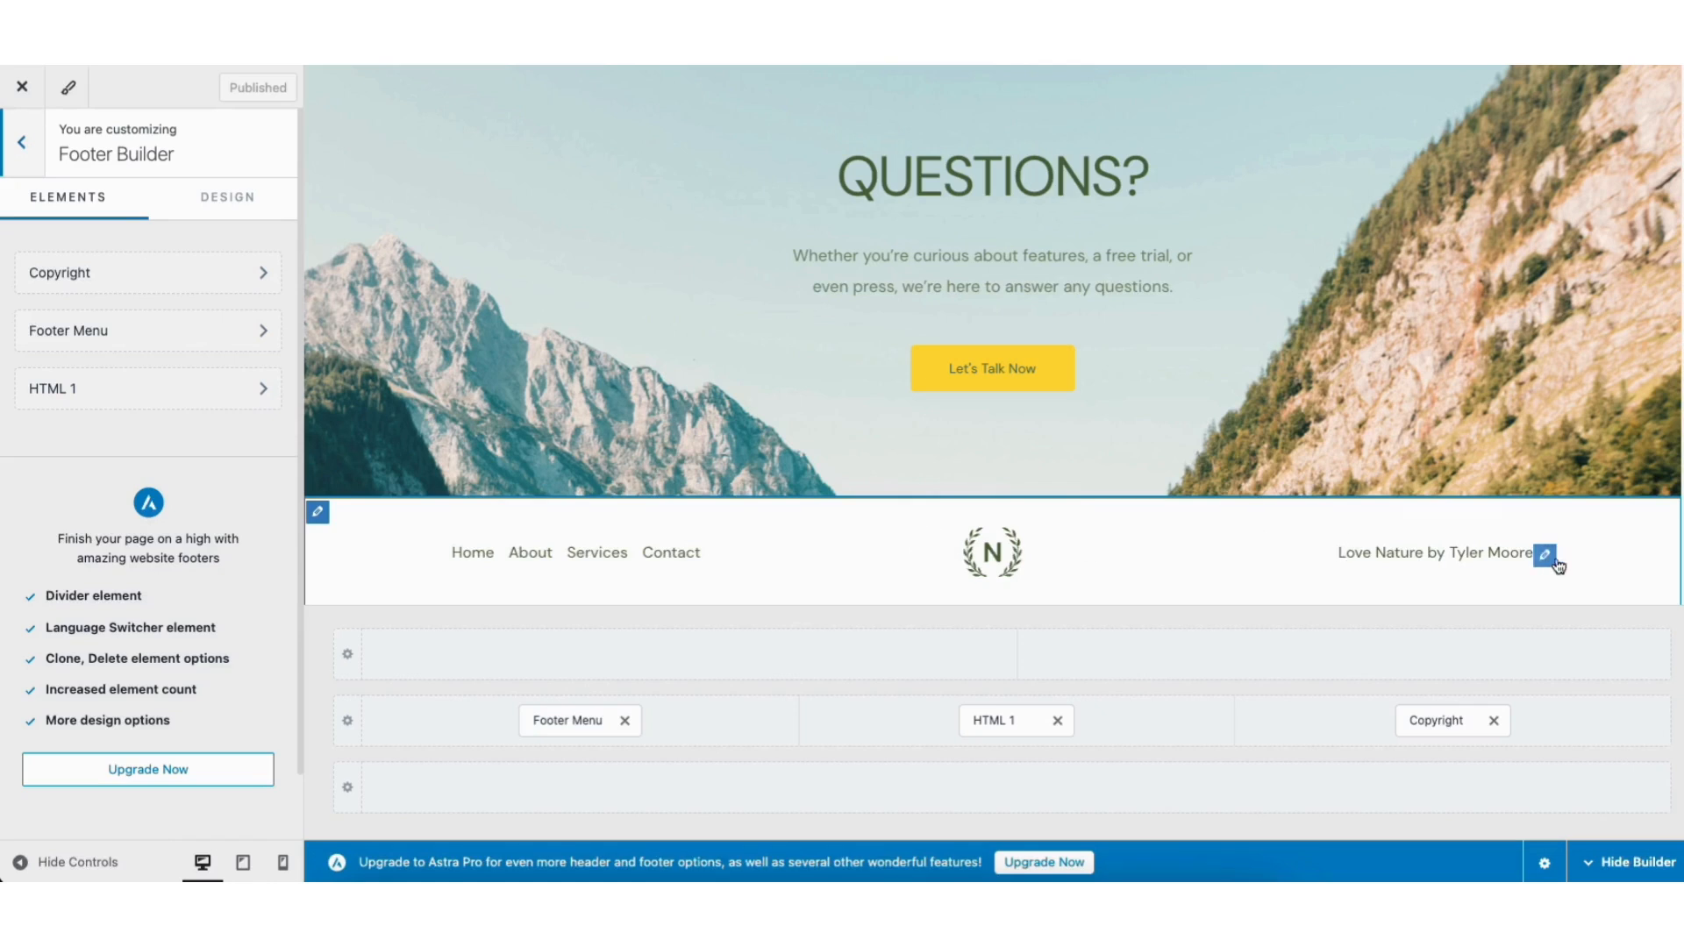
Open the footer's Copyright element and examine its text content and its color, font size and margin options
click(1546, 555)
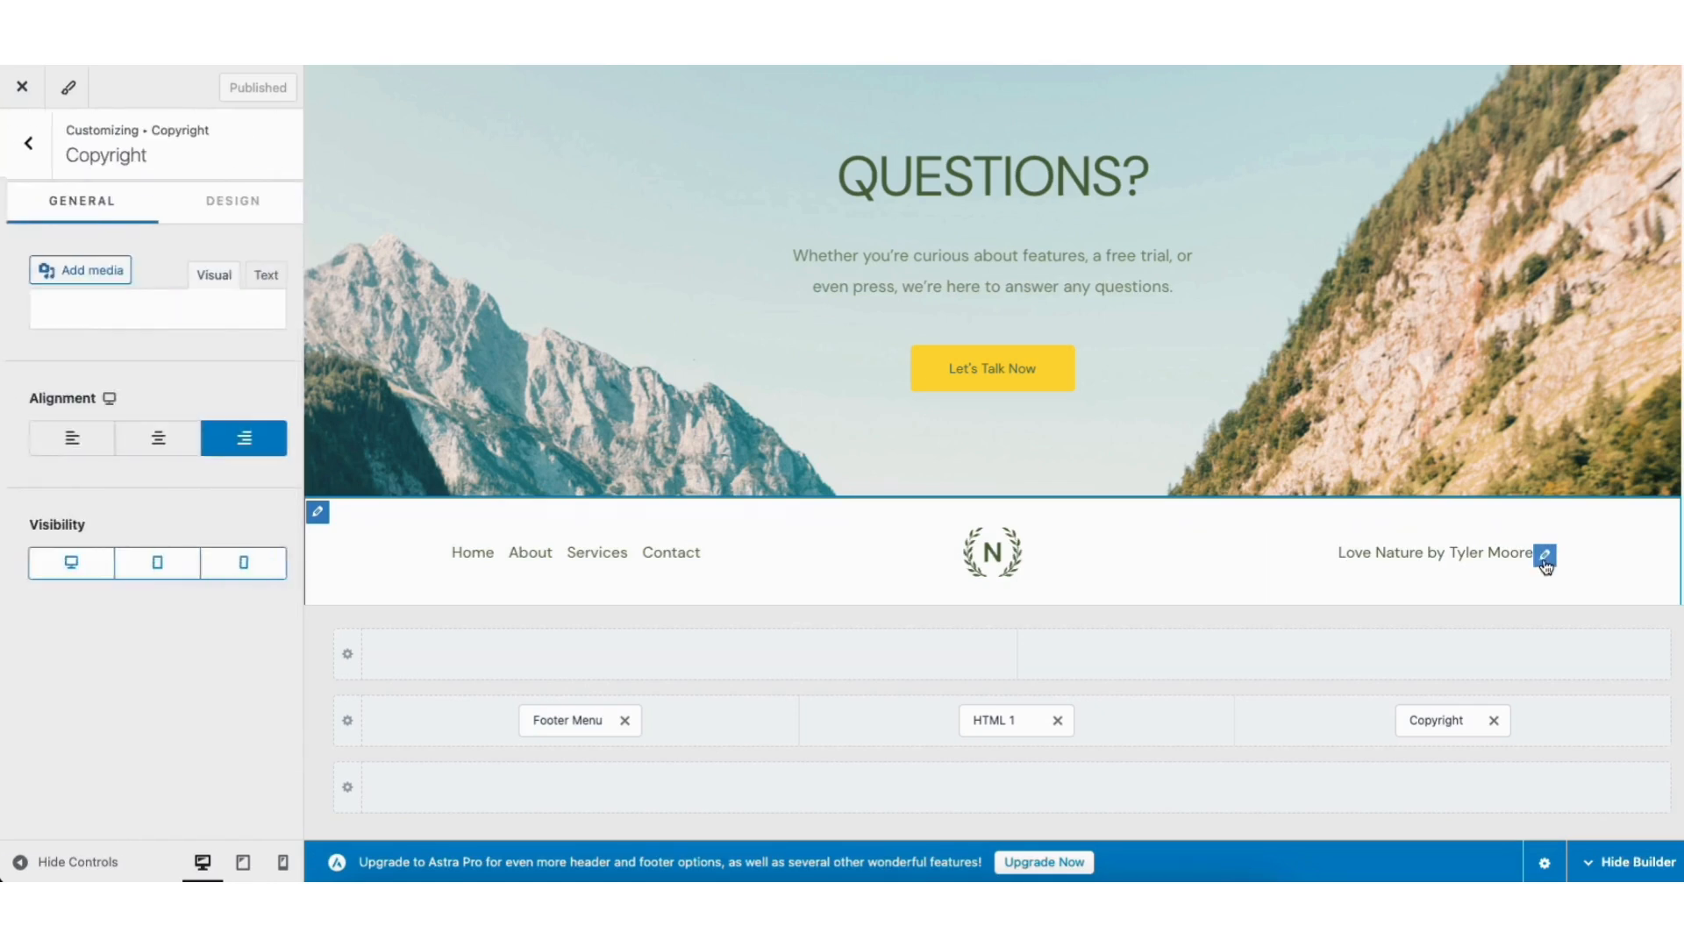
drag(34, 487, 233, 493)
click(176, 485)
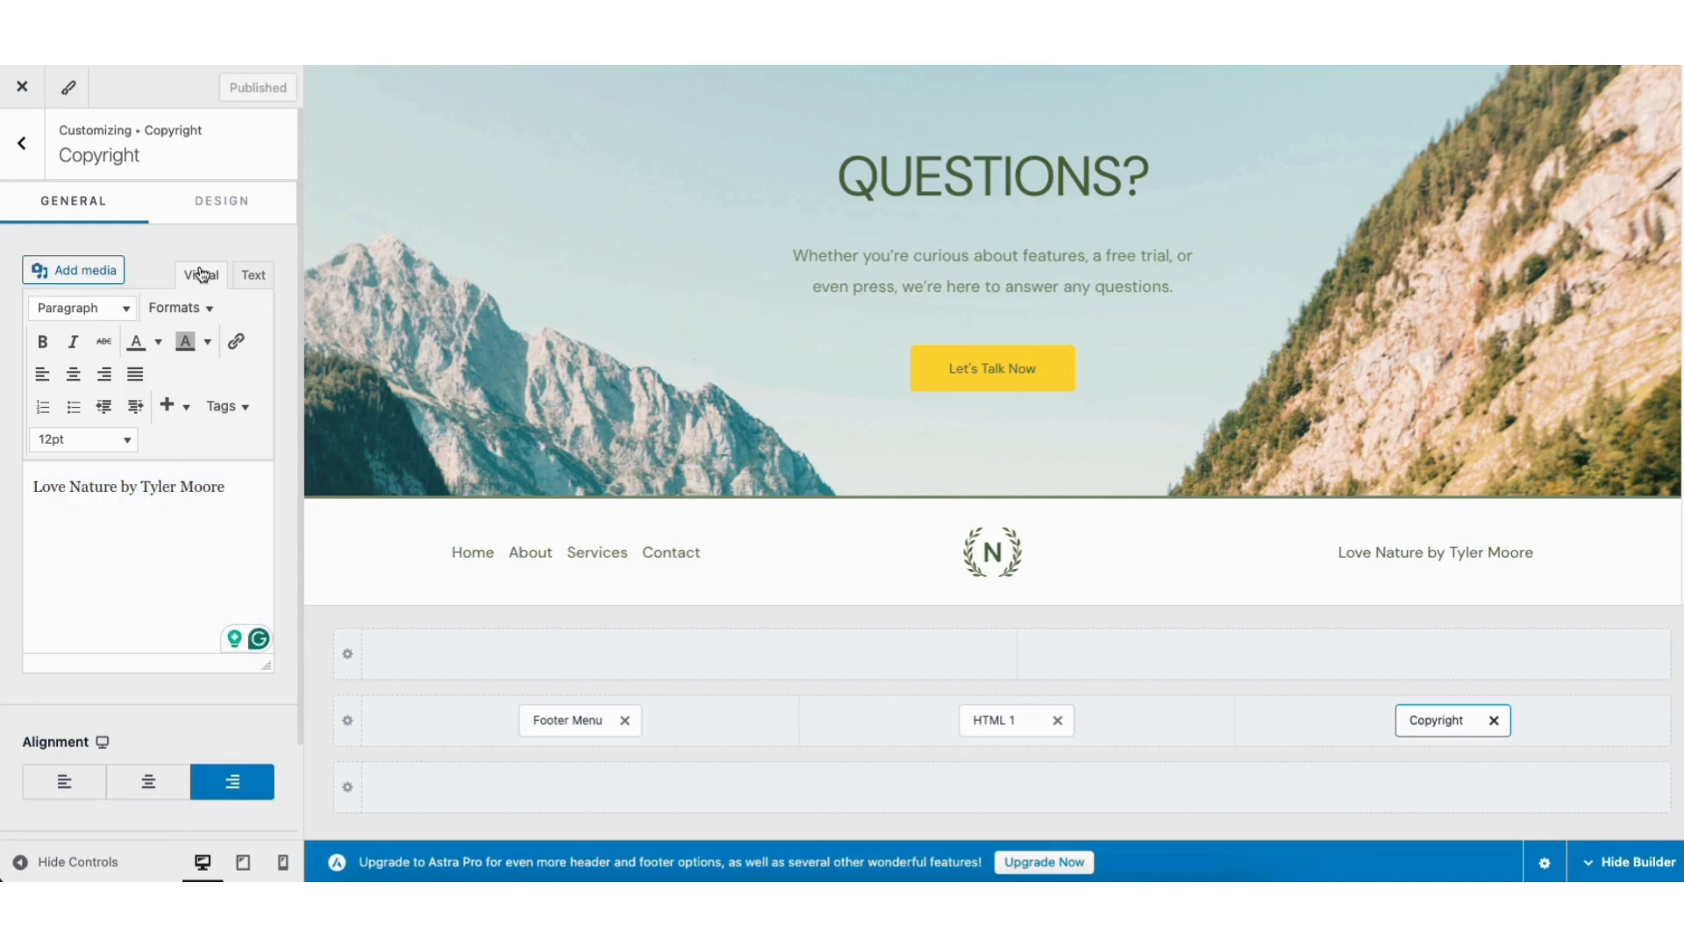
click(225, 207)
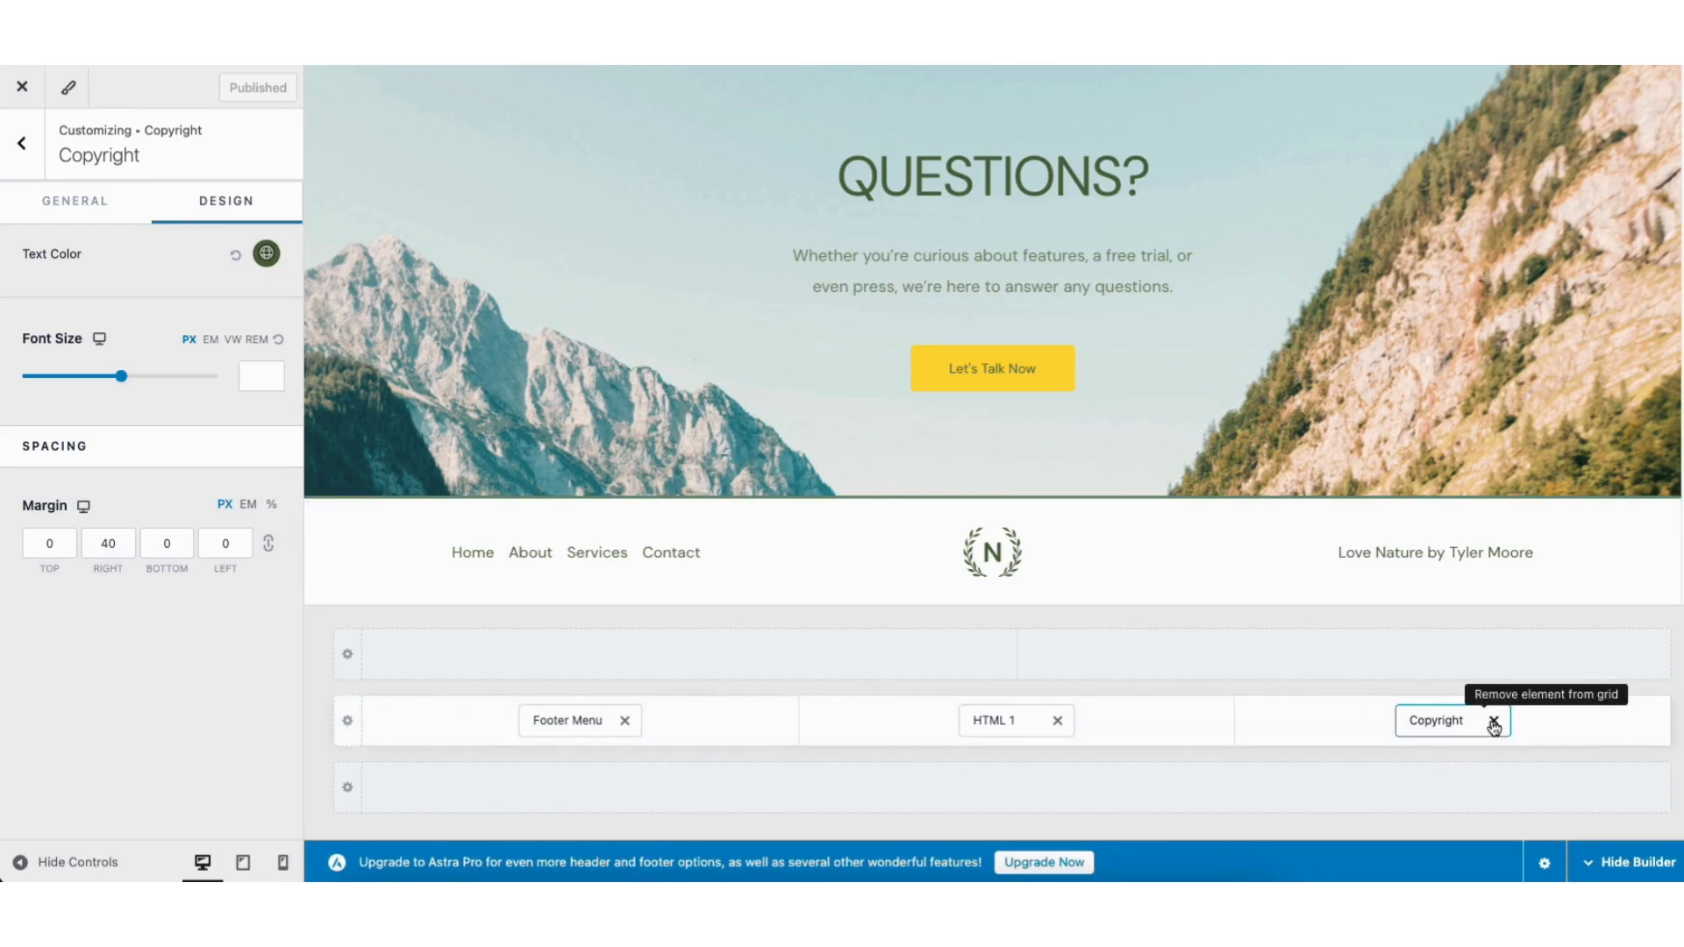
mouse_move(406, 518)
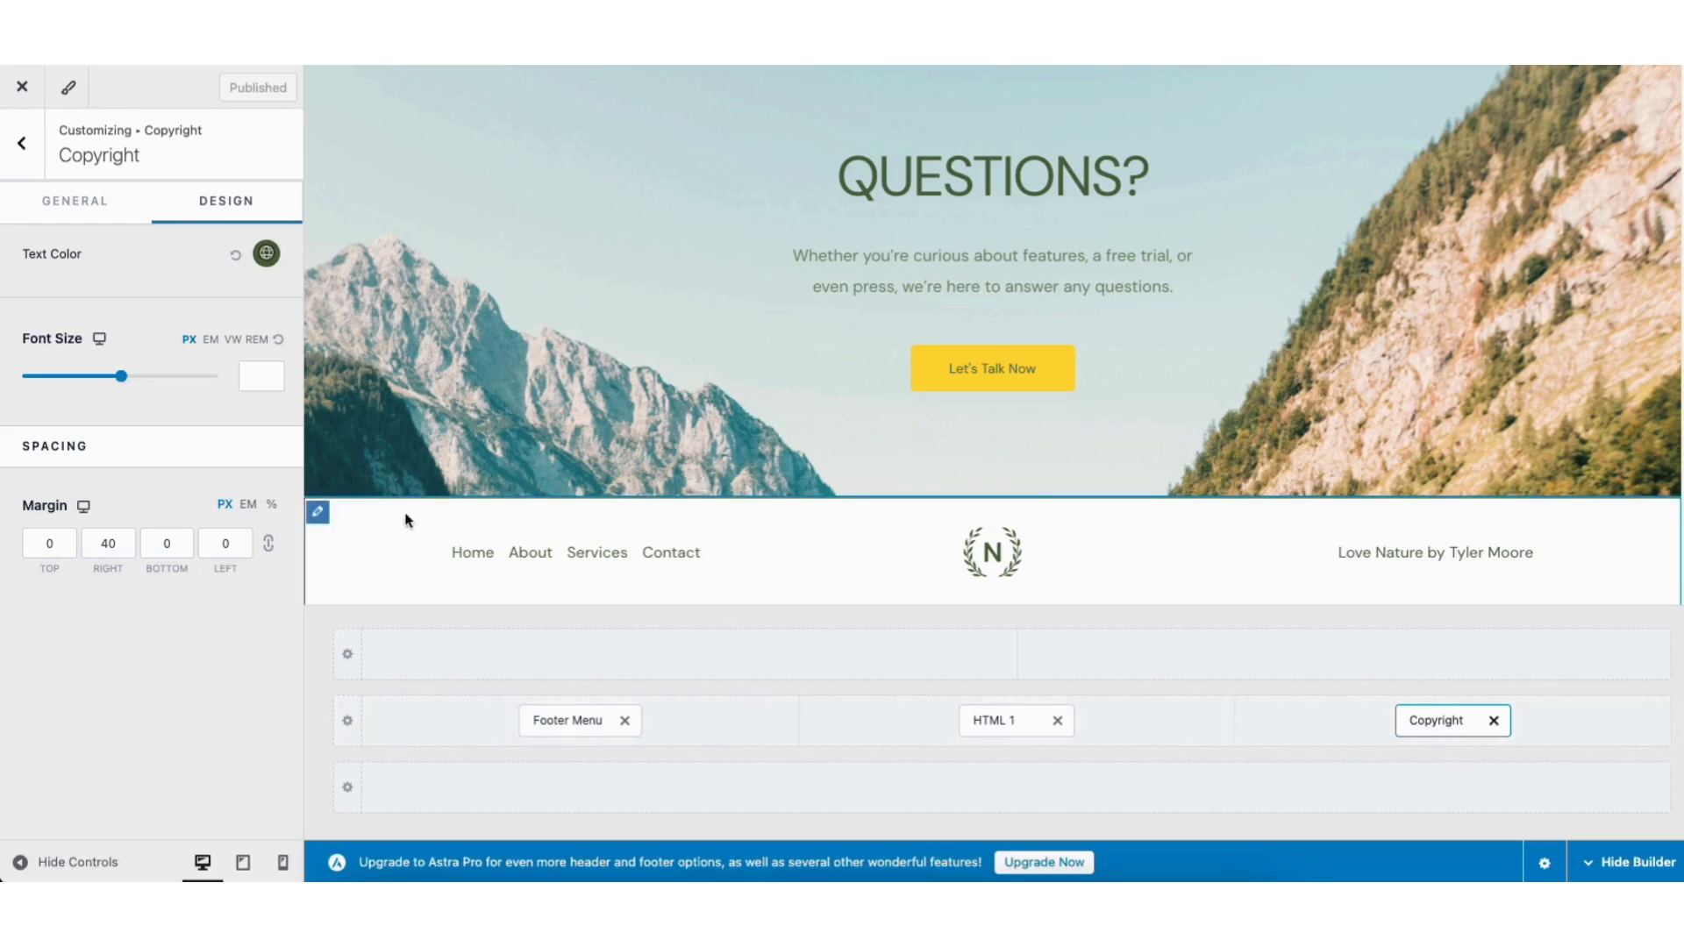
Examine the Primary Footer's column and layout options and the elements available for the empty row above it
click(316, 515)
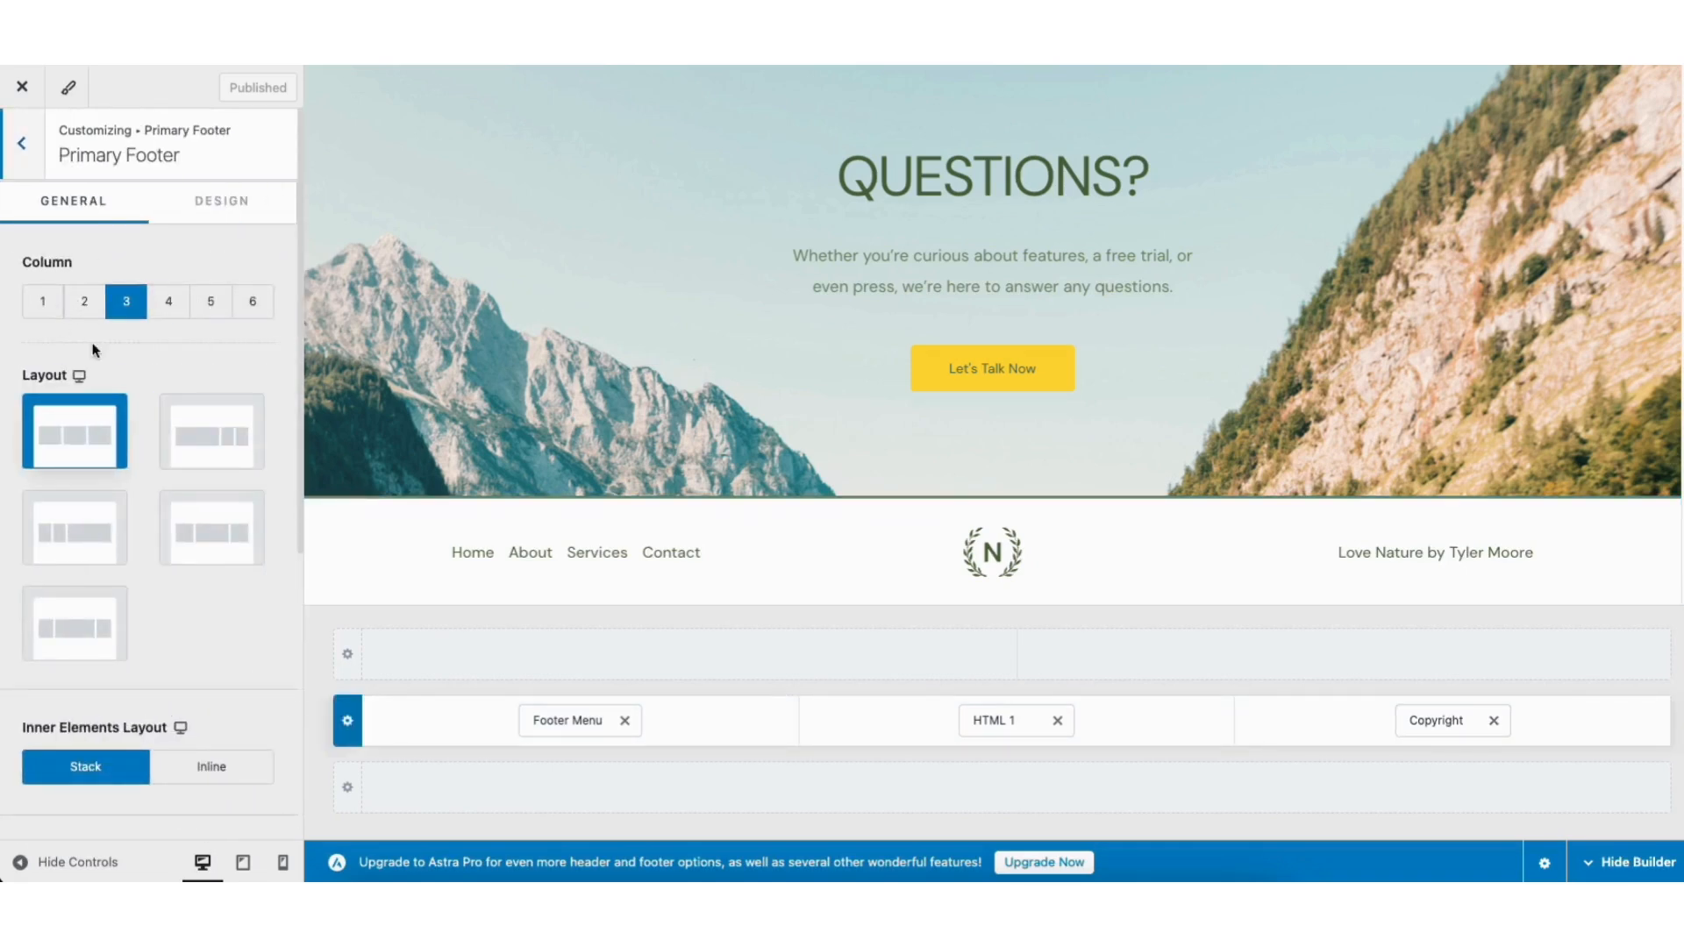
click(689, 653)
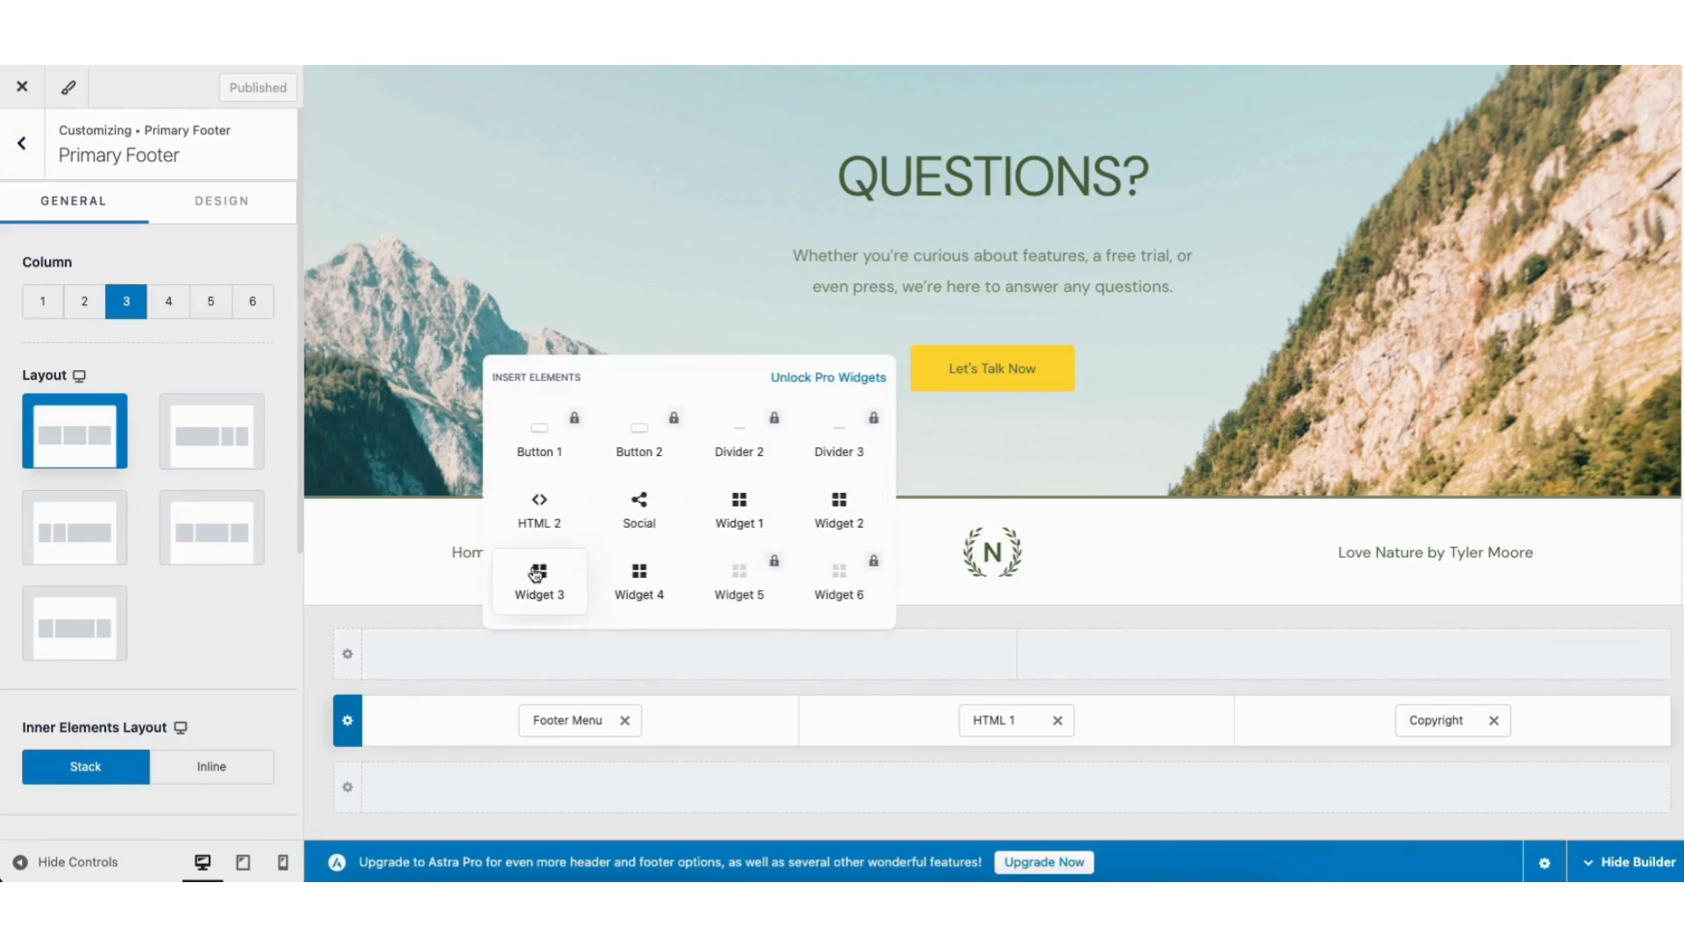
click(387, 622)
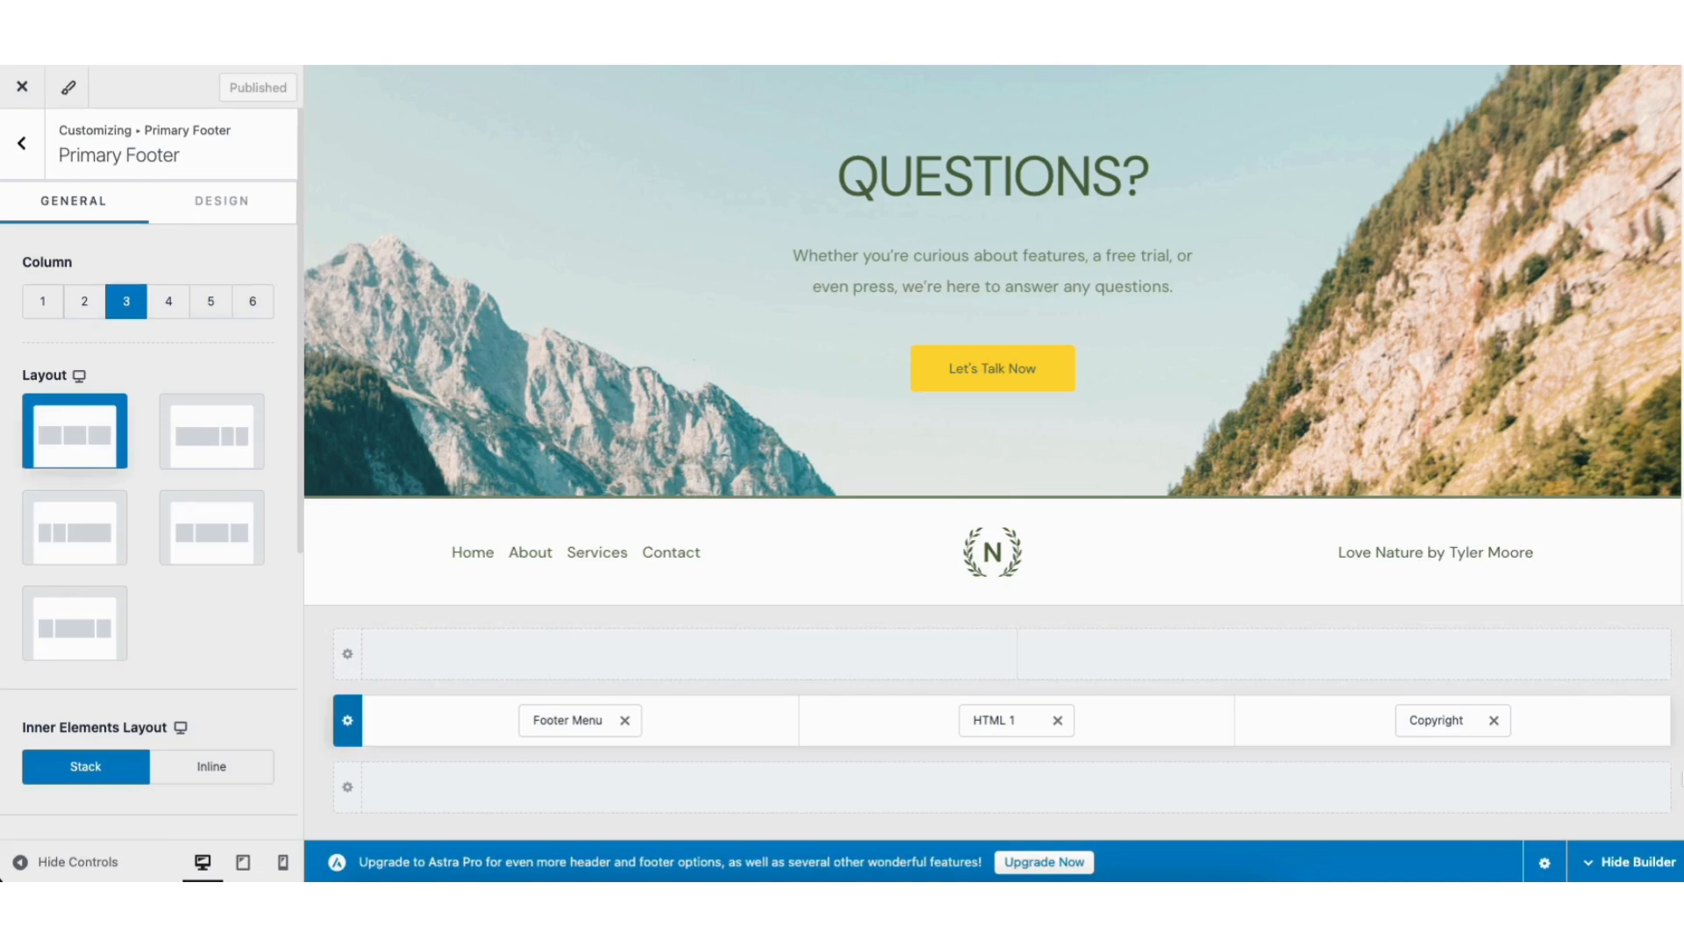
Open the header's phone number button settings and remove the button from the header layout
scroll(992, 334, up, 20)
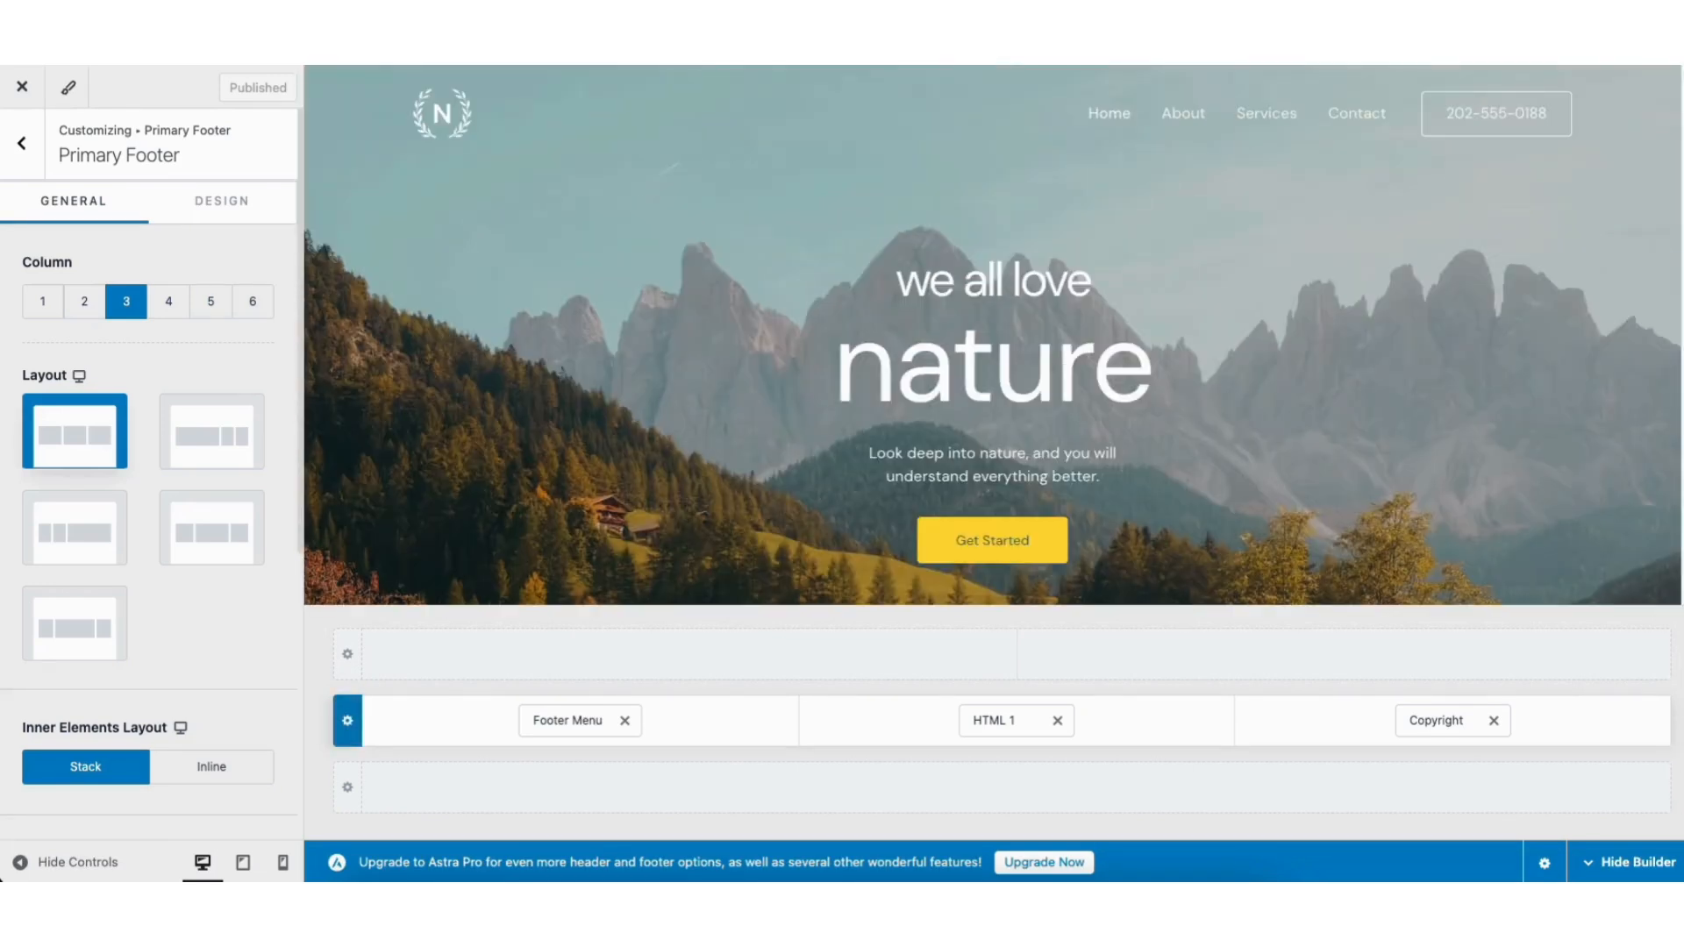
click(1432, 98)
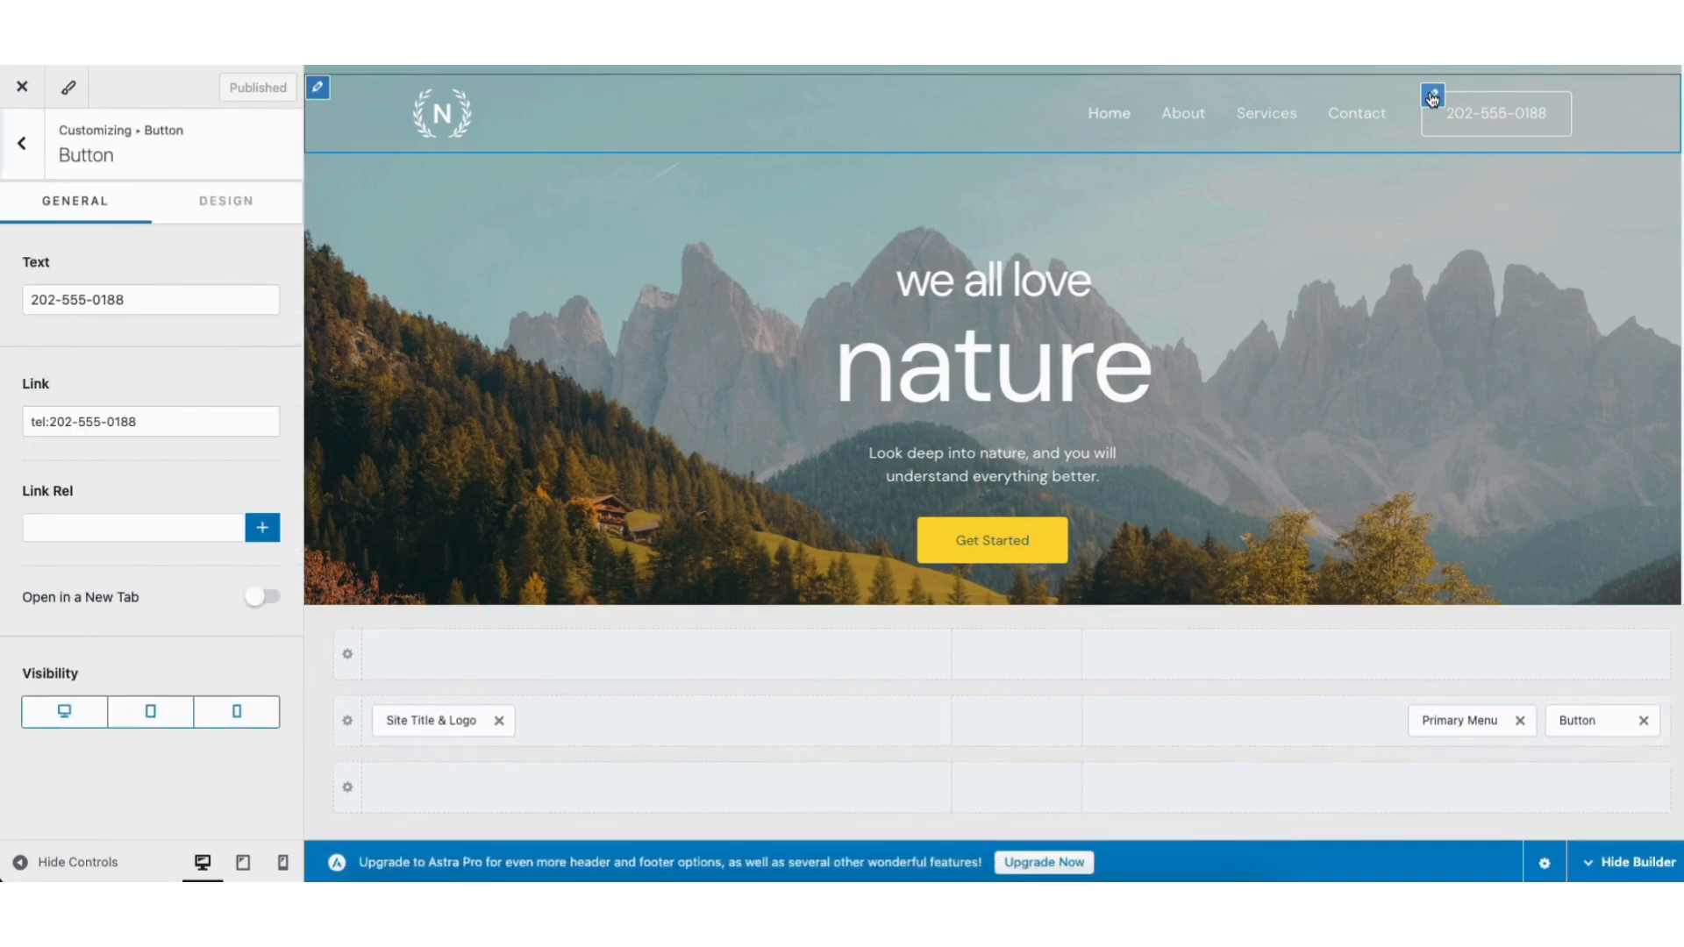
triple_click(193, 297)
click(137, 304)
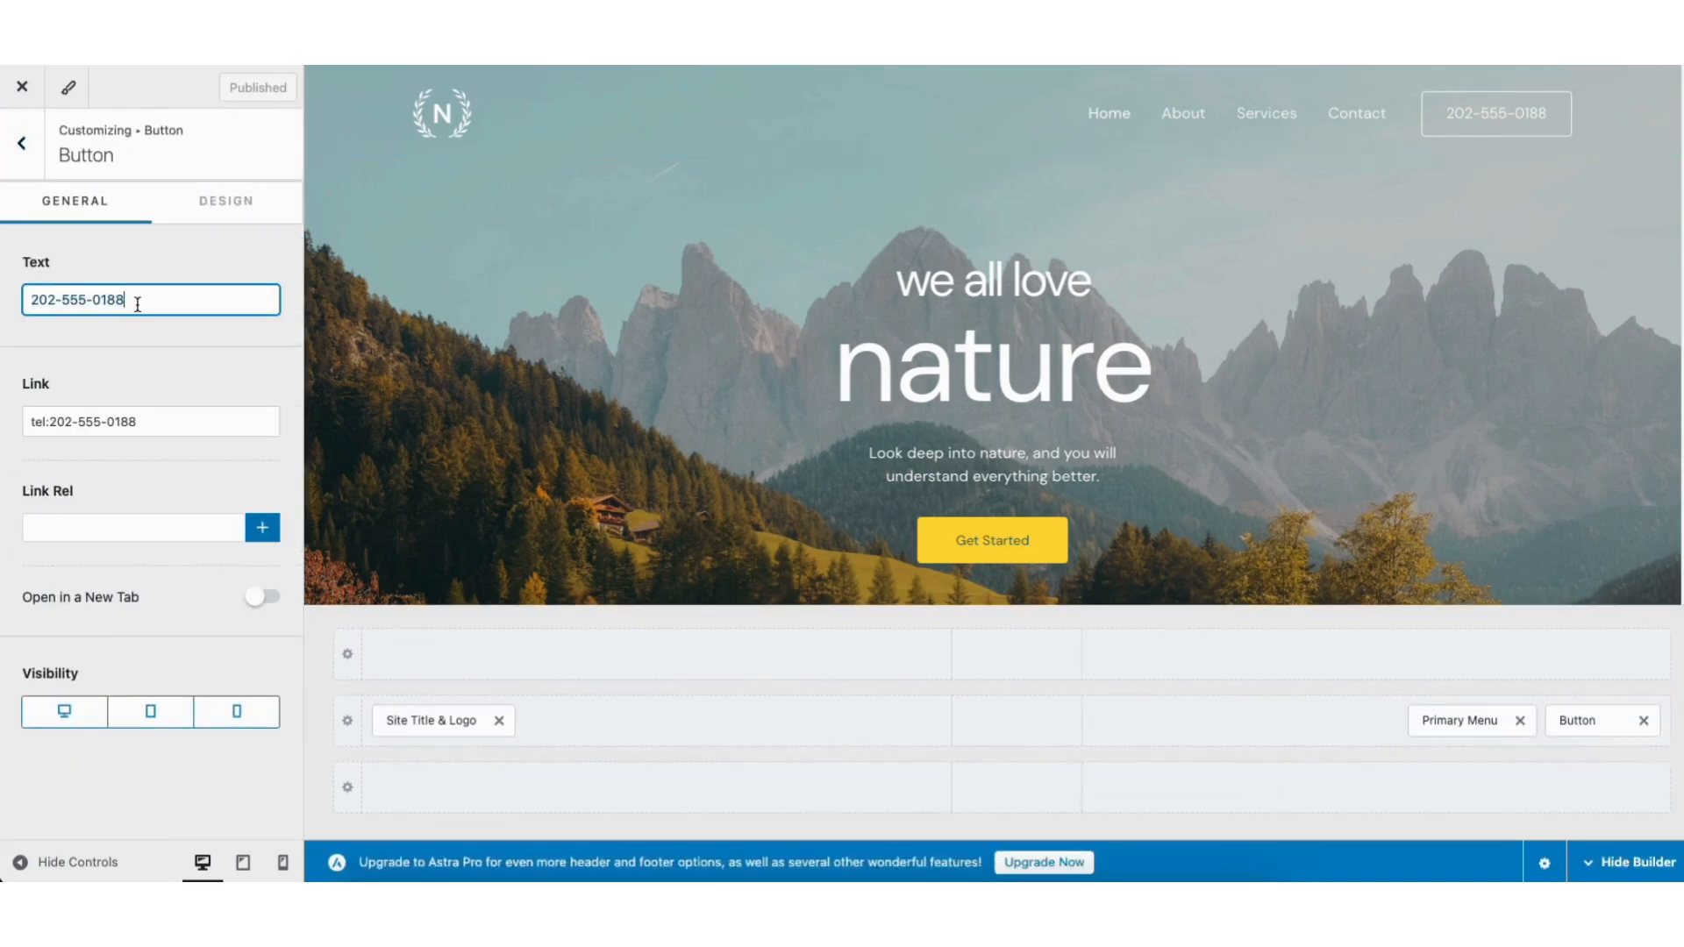
click(1644, 722)
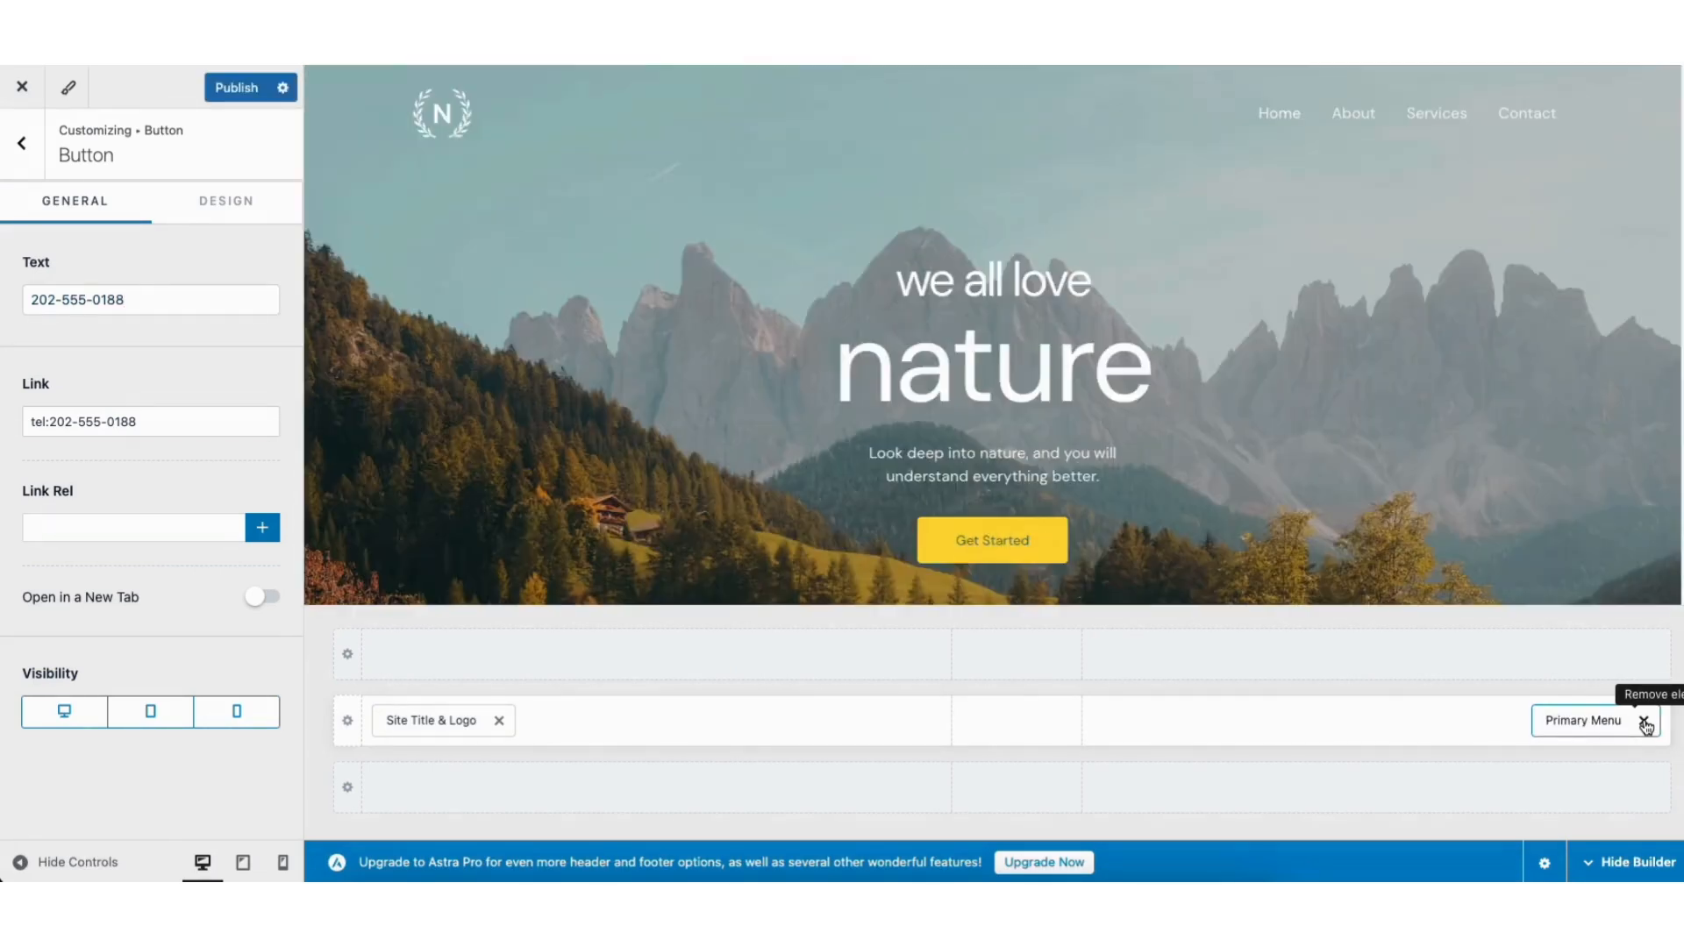
mouse_move(1557, 718)
mouse_down()
mouse_move(1027, 733)
mouse_move(1219, 715)
mouse_move(1551, 733)
mouse_up()
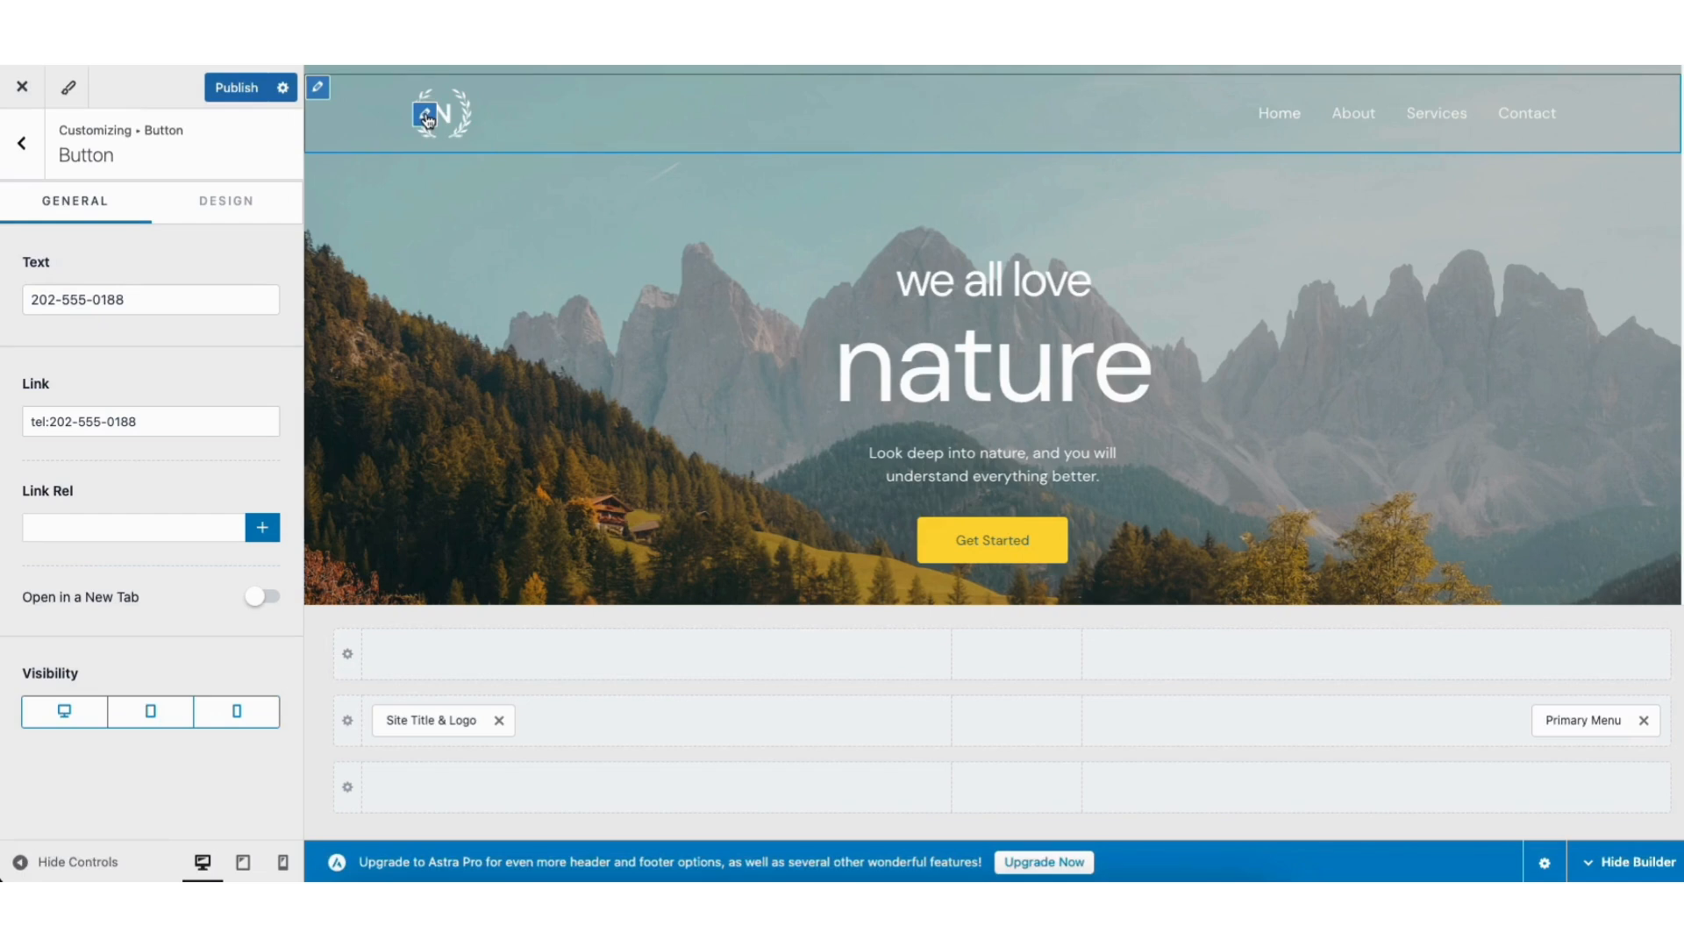
Open the header logo's Transparent Header settings, examine the logo and design options, and return to the main customizer list
click(426, 116)
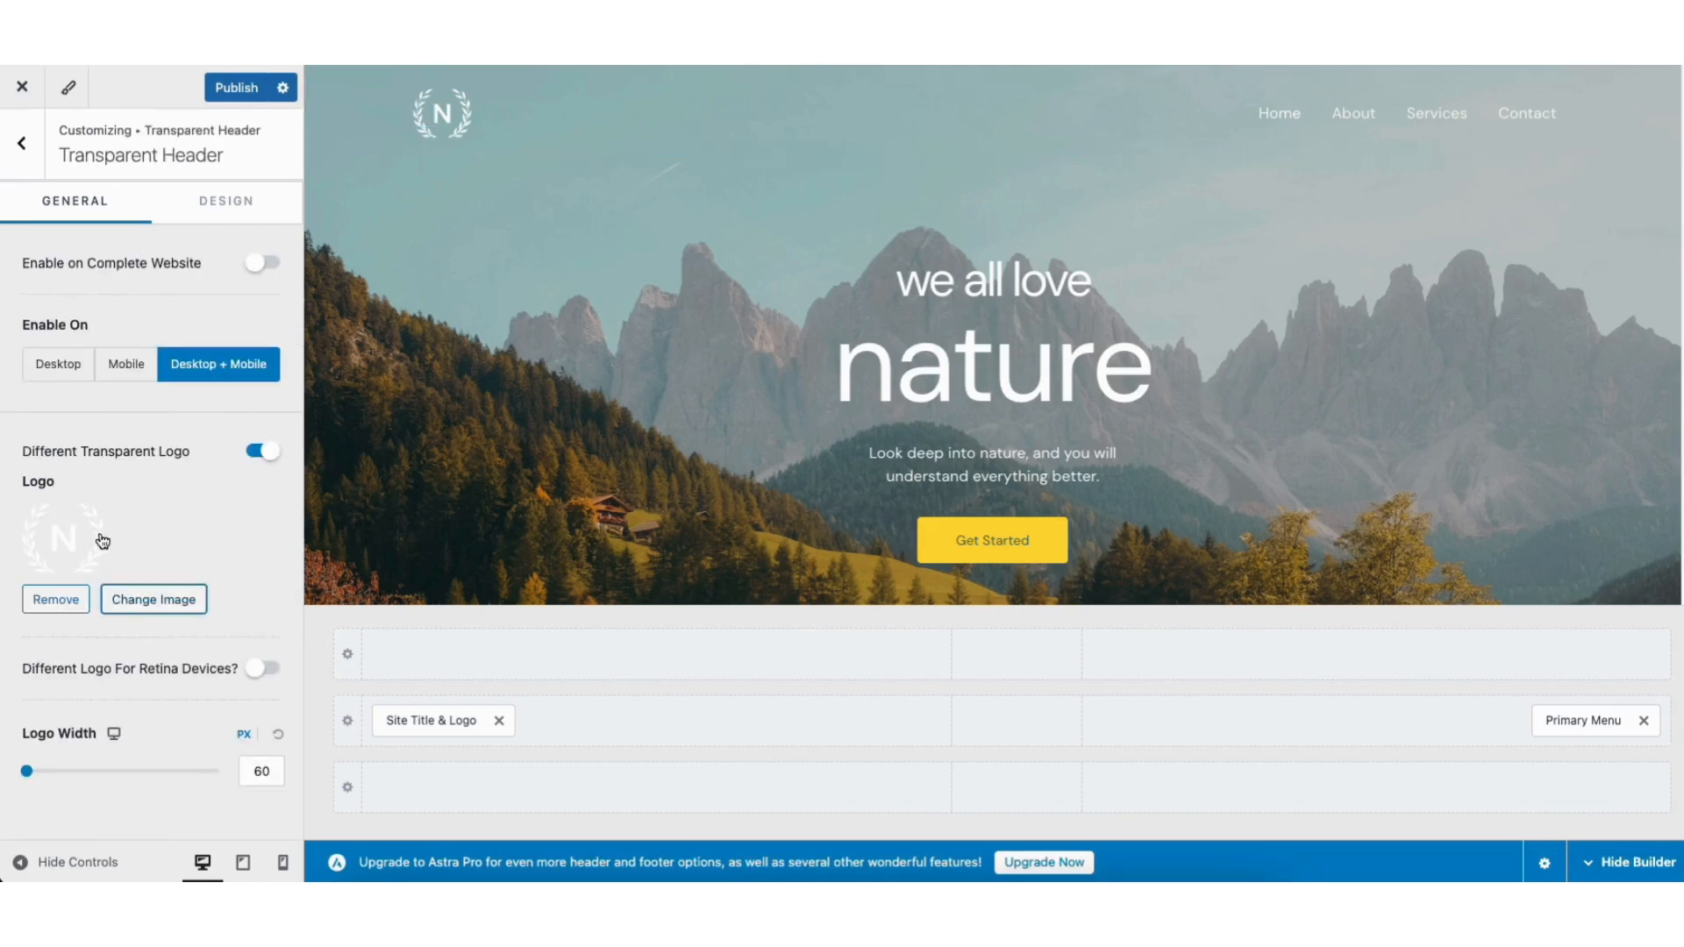
click(216, 204)
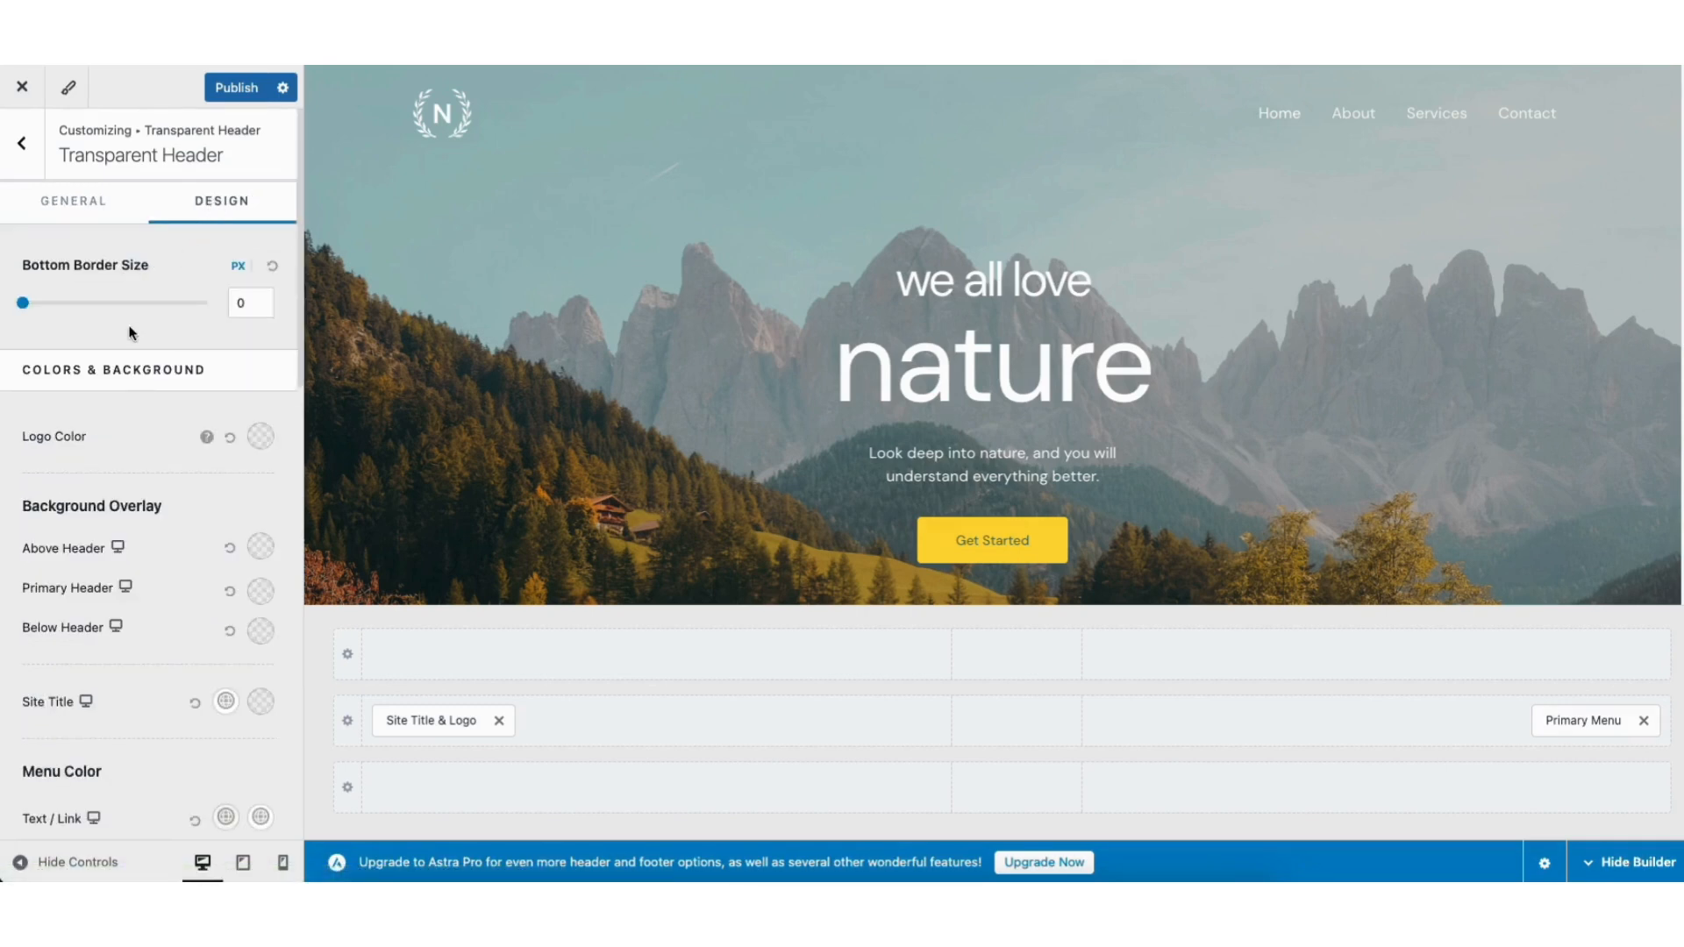
click(22, 144)
click(24, 145)
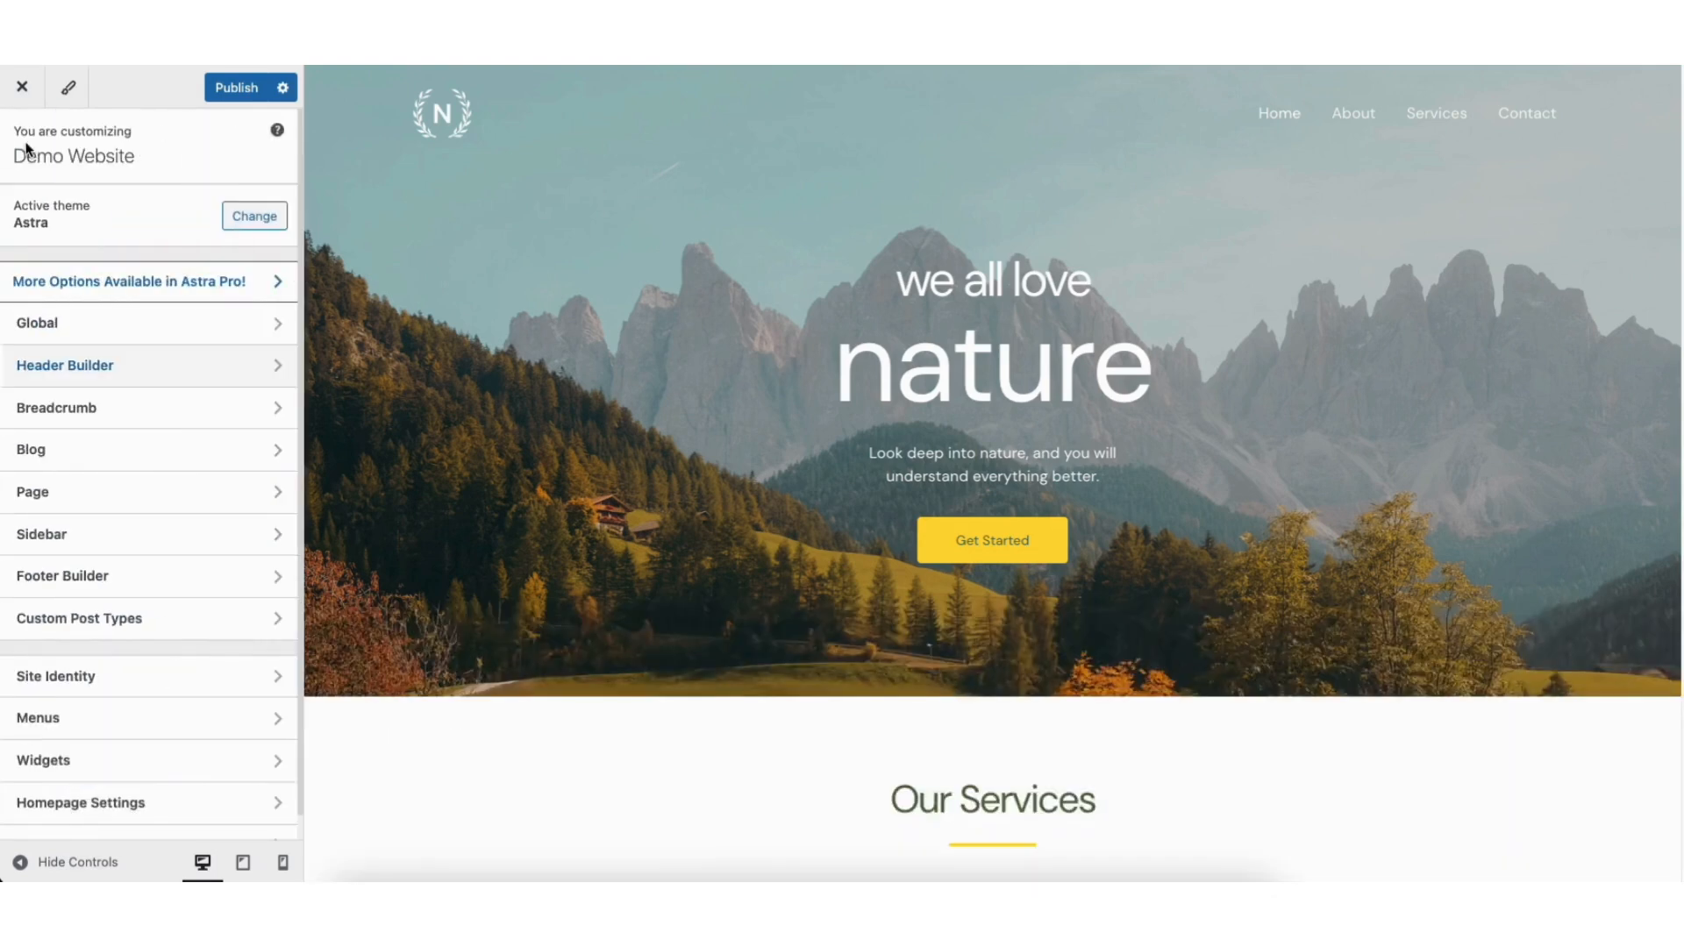
Examine the Site Identity options, including the site icon, logo, site title and tagline settings
click(45, 677)
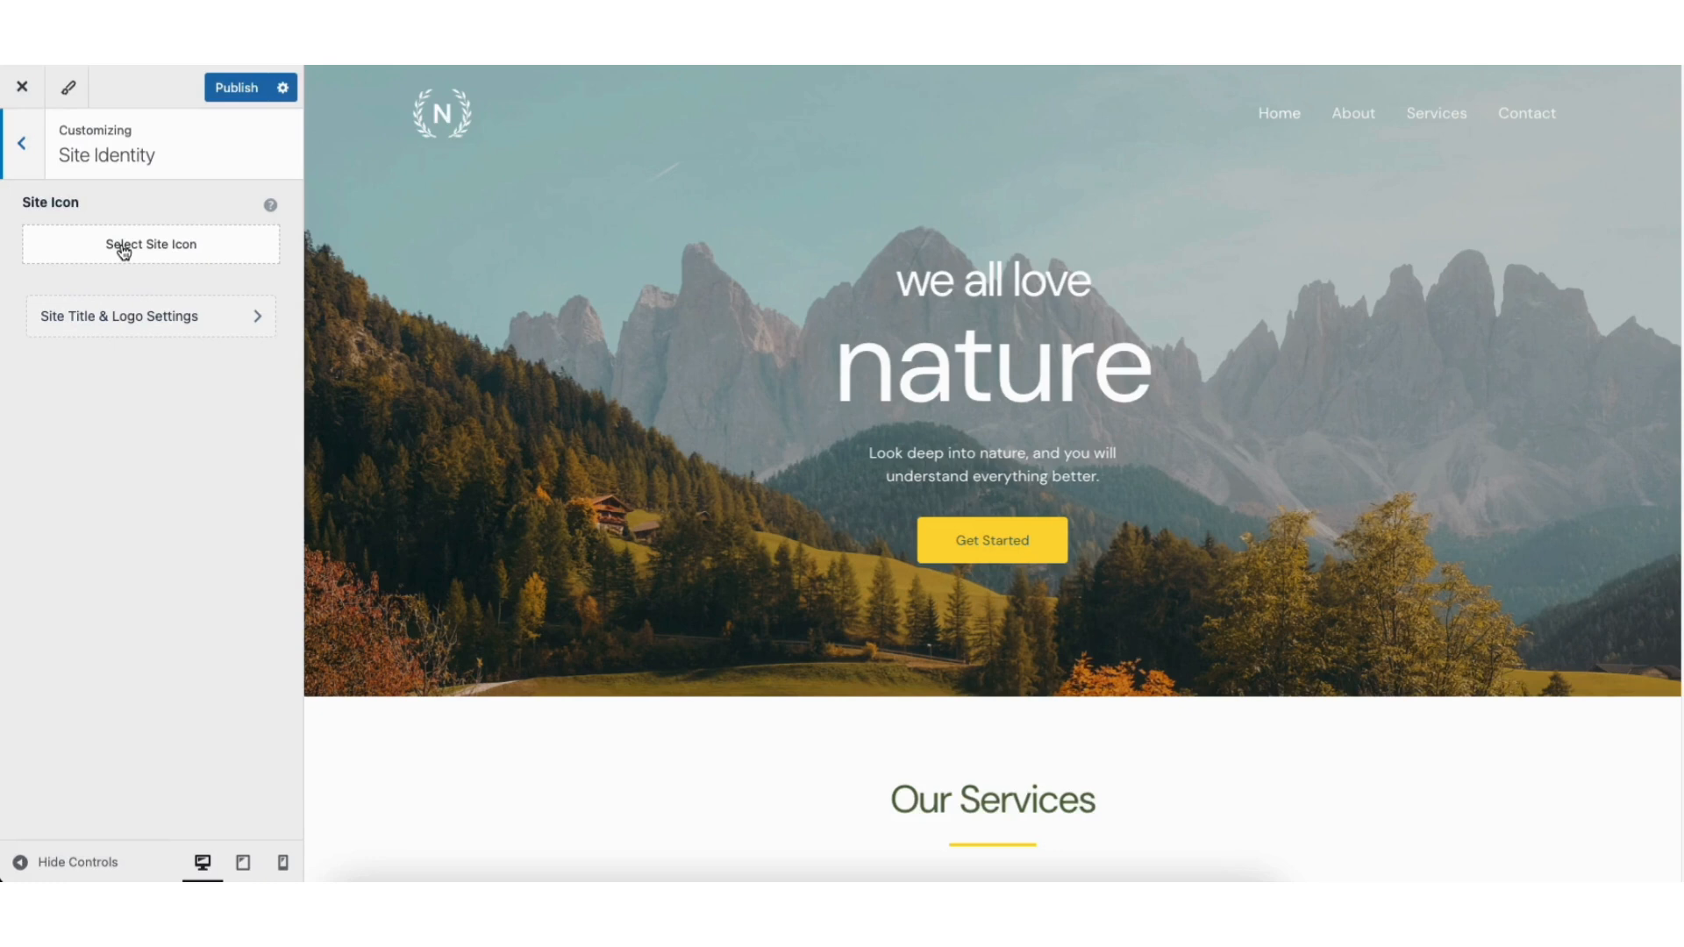
click(123, 316)
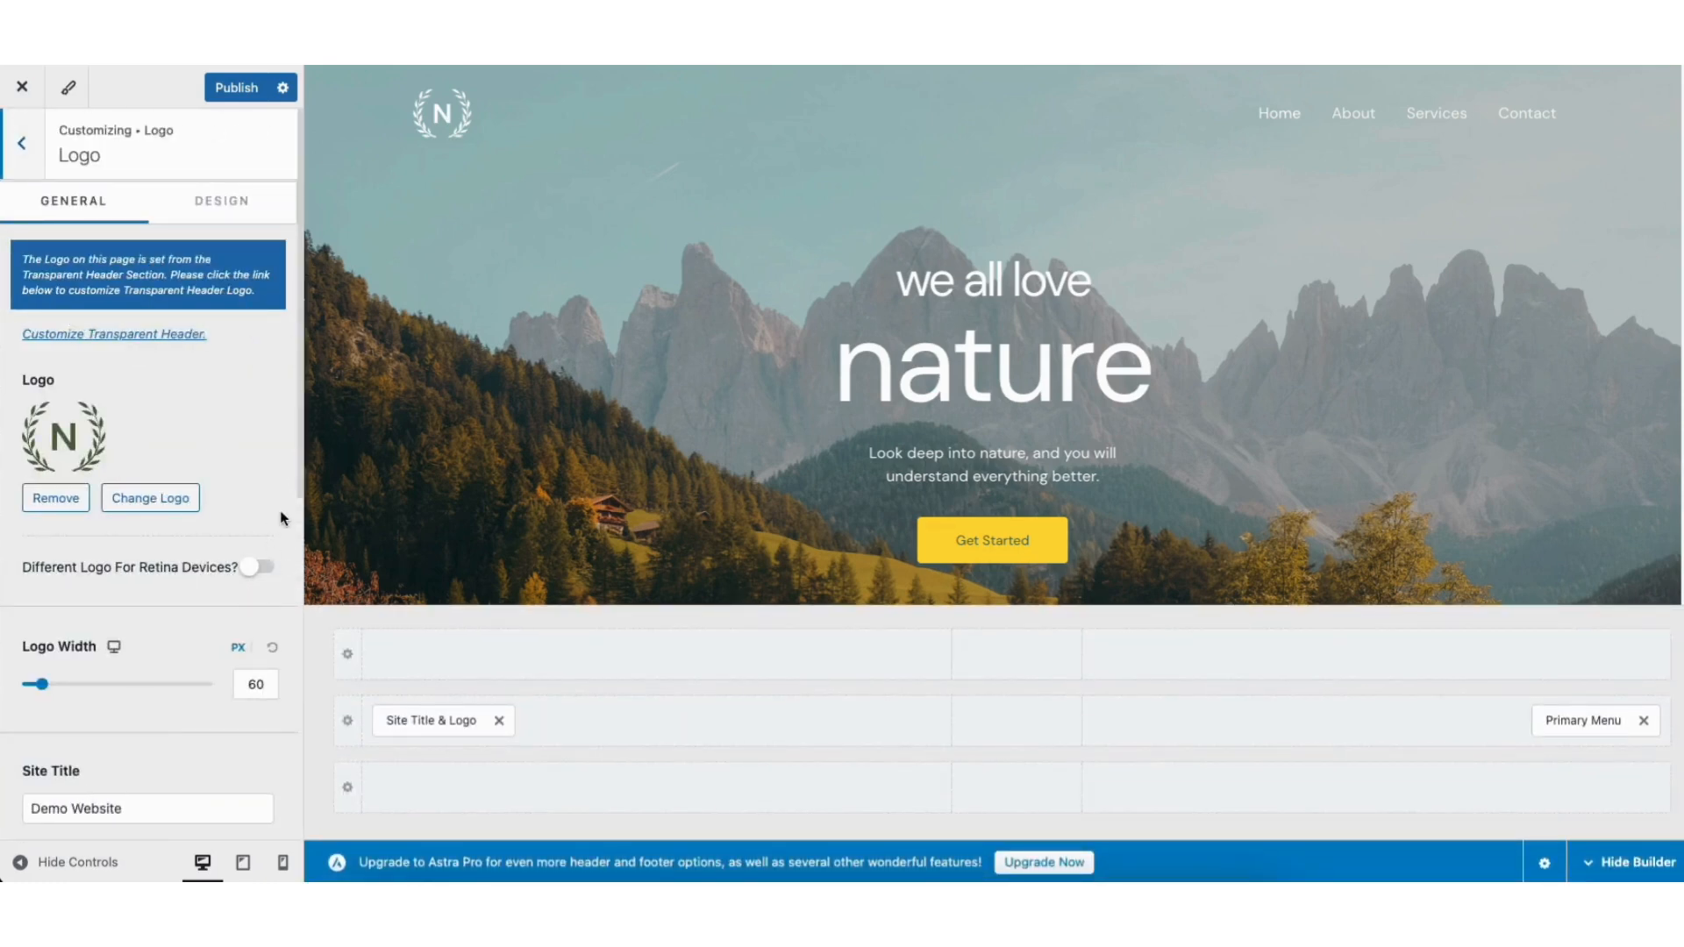
drag(299, 493, 289, 763)
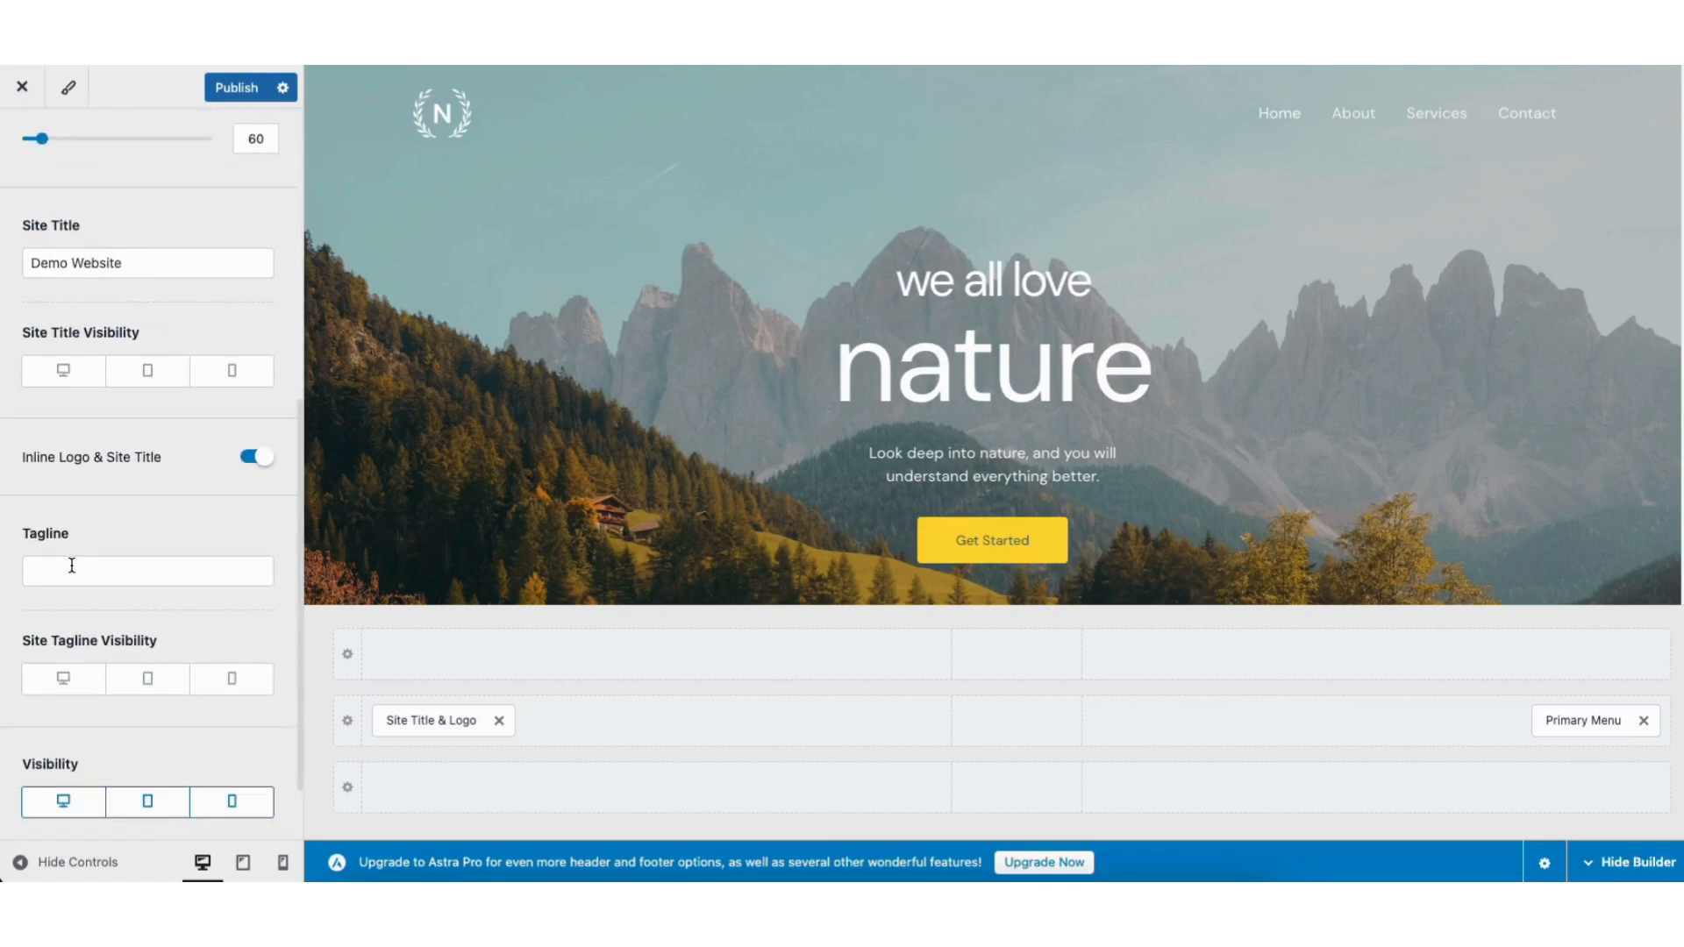
scroll(207, 180, up, 10)
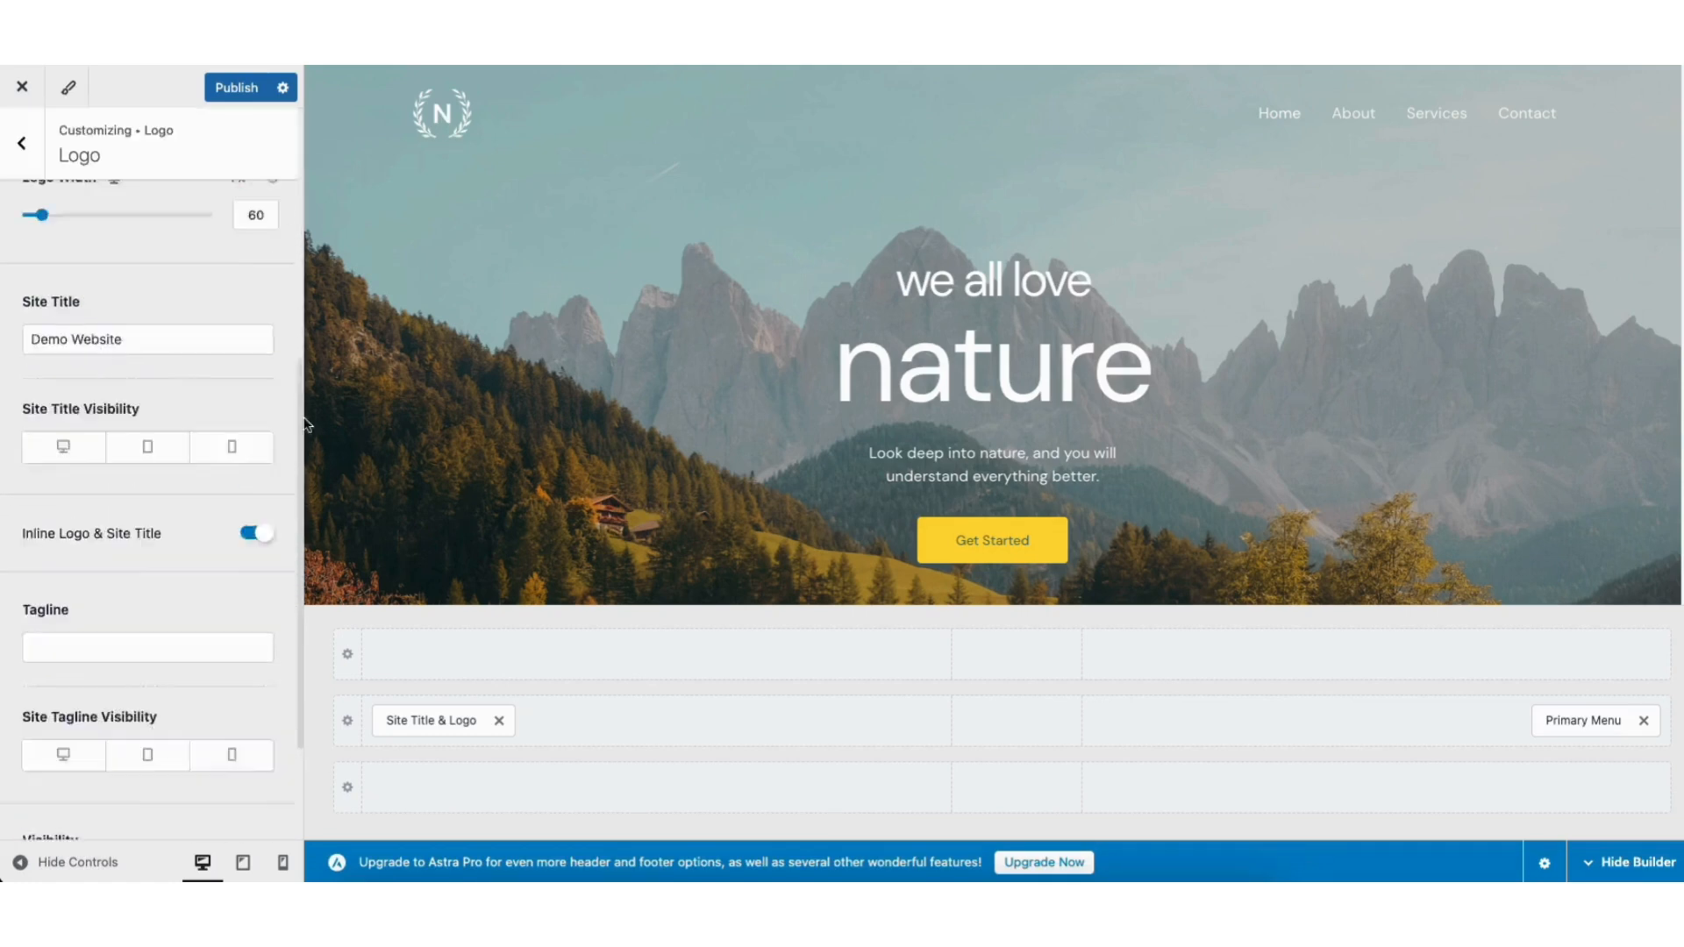
click(25, 147)
click(25, 147)
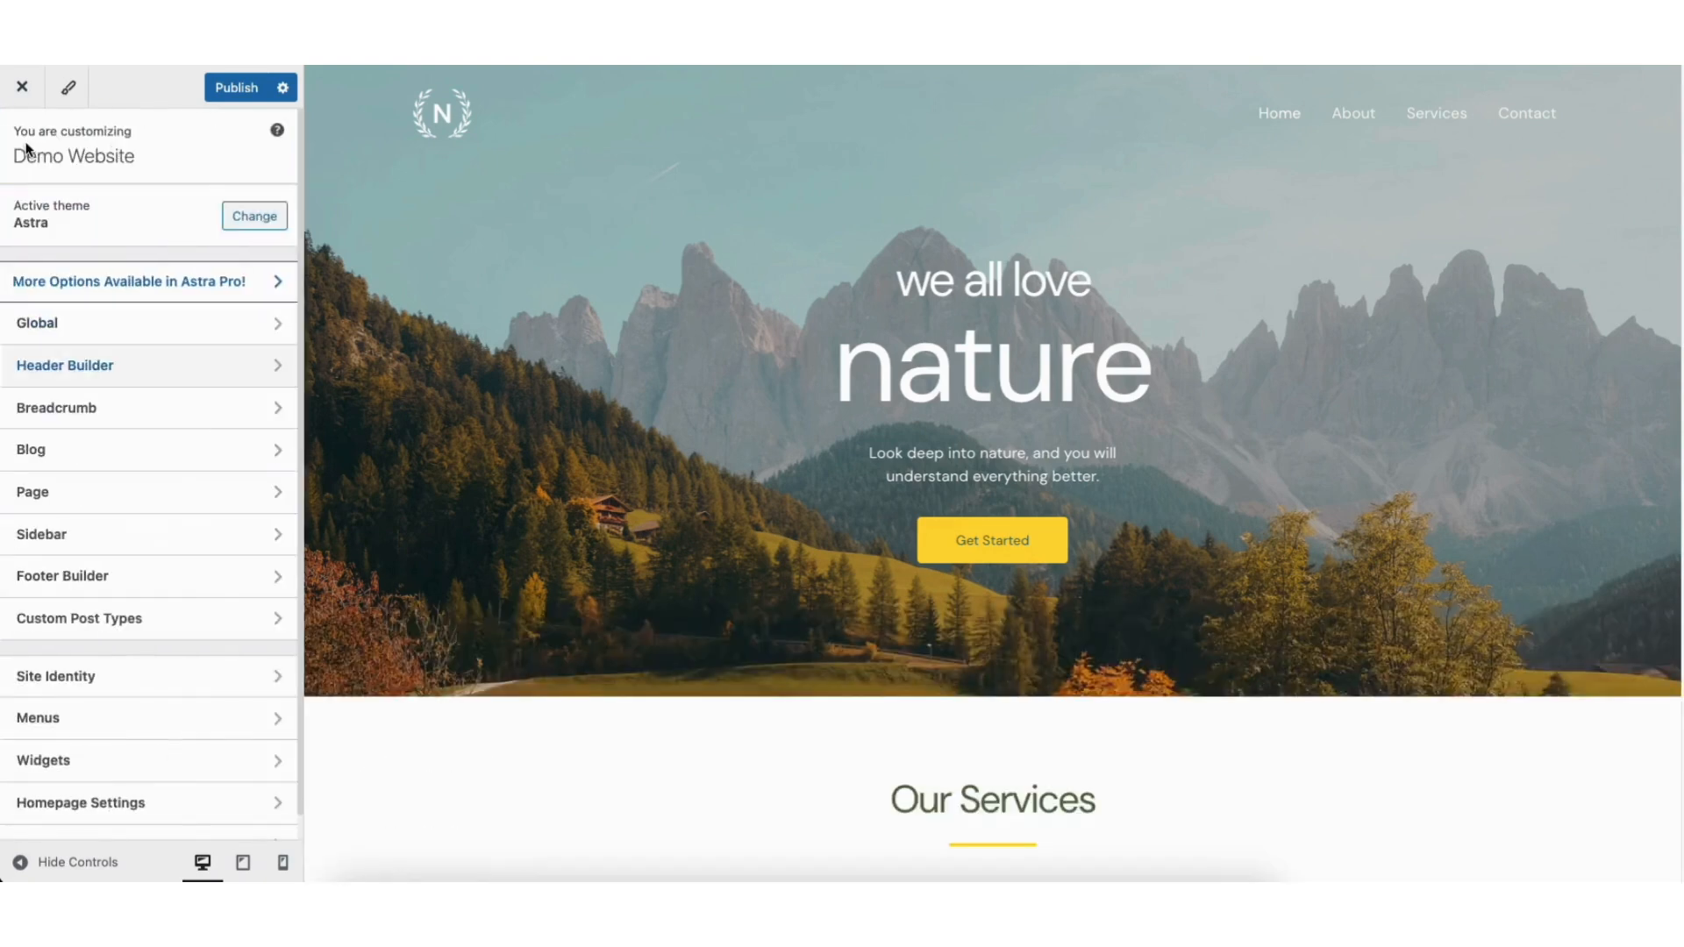
Examine the theme's Global settings for typography presets, color palettes and buttons
click(84, 323)
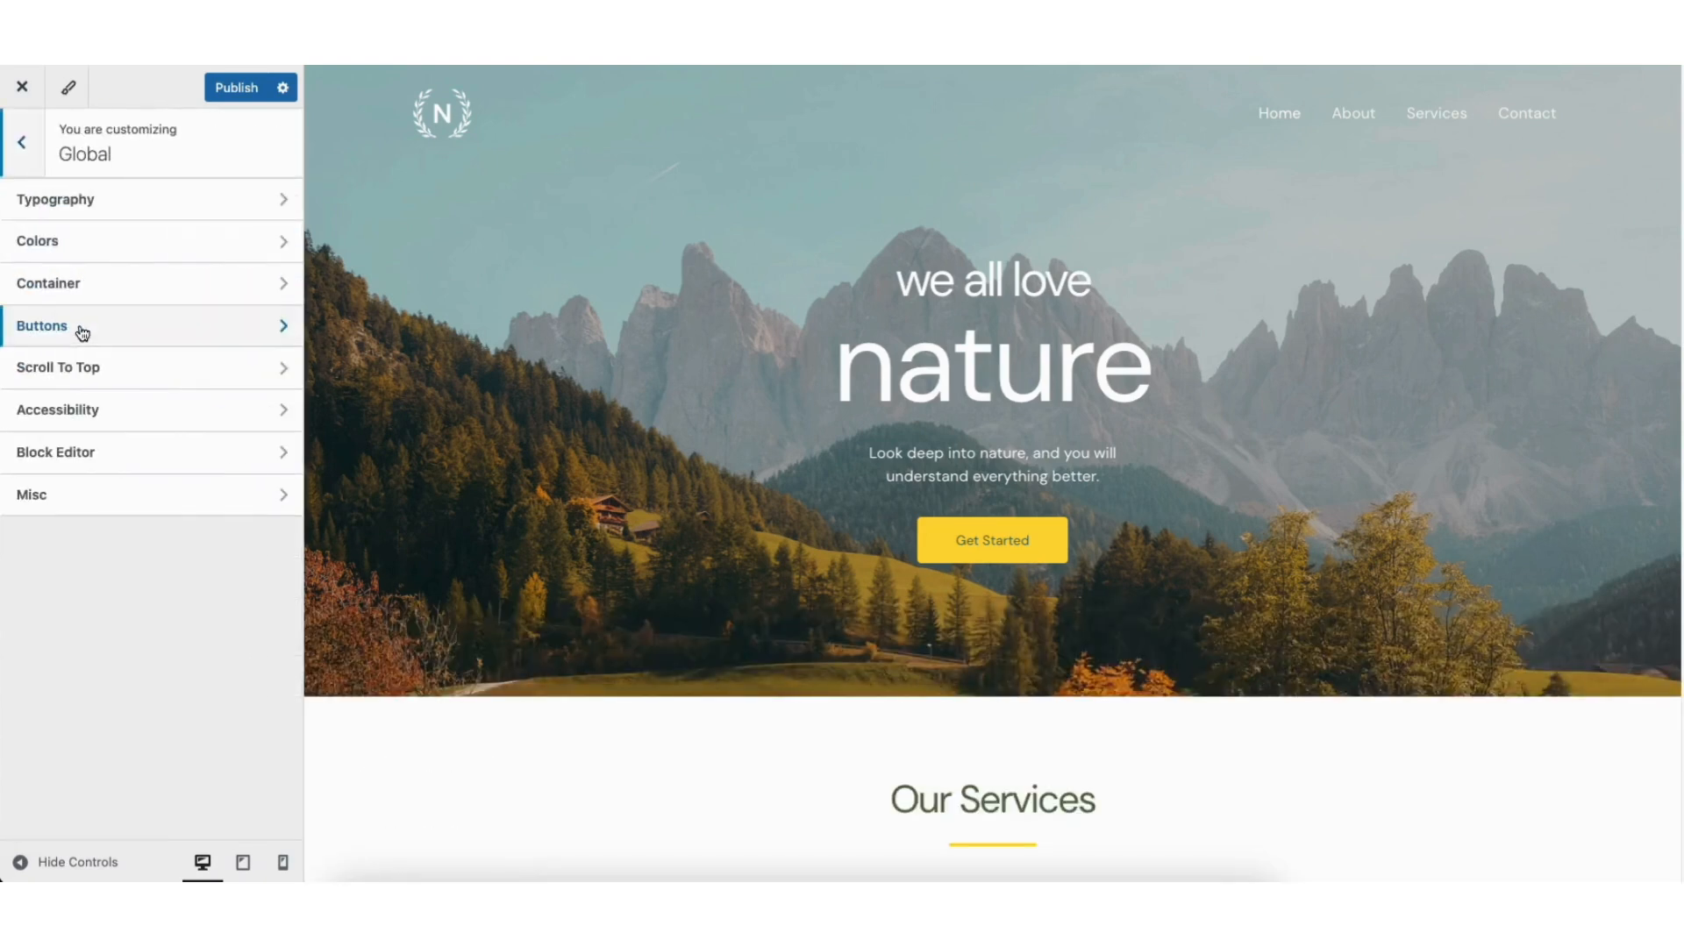
click(134, 204)
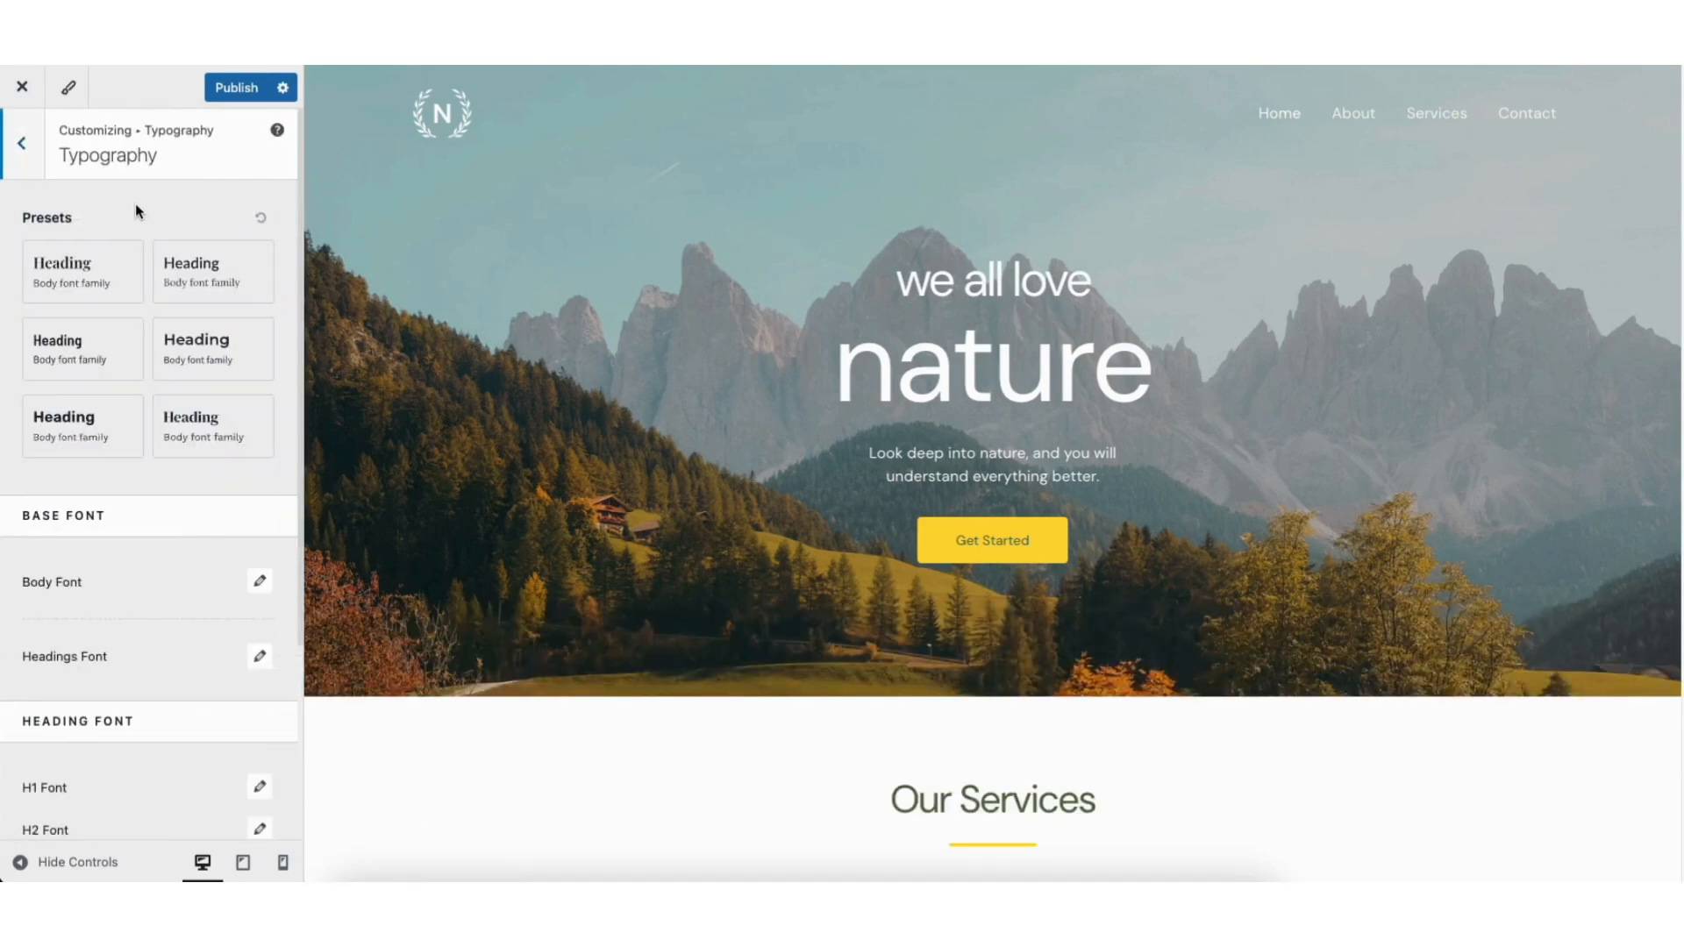
click(22, 144)
click(86, 242)
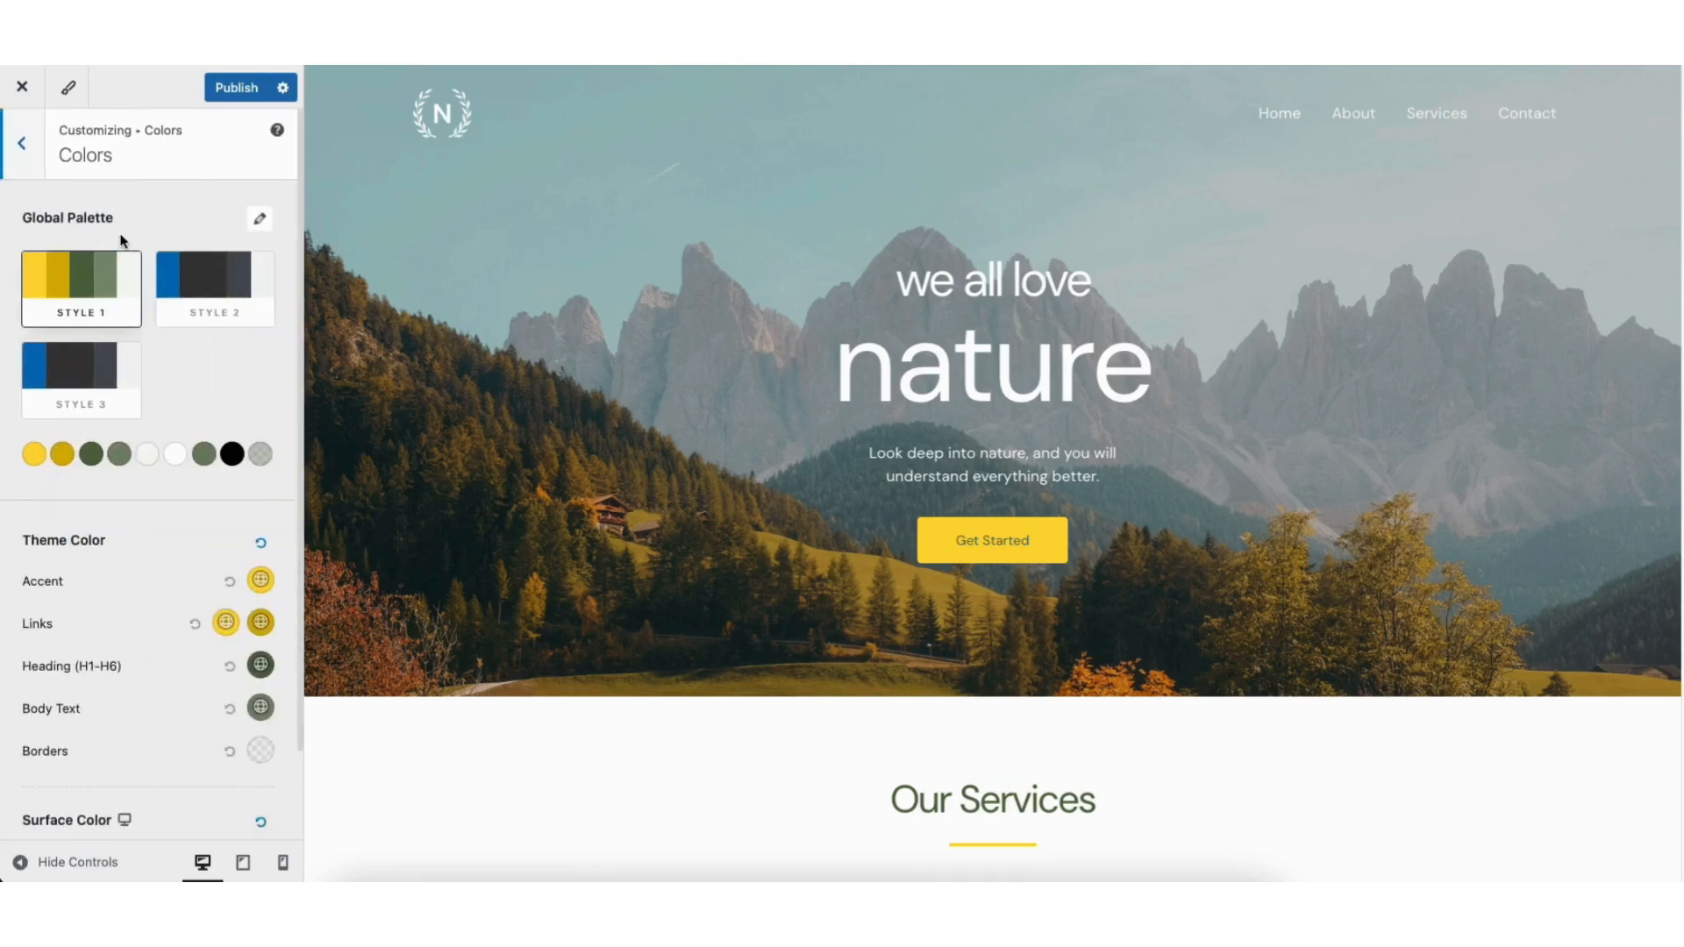
click(28, 153)
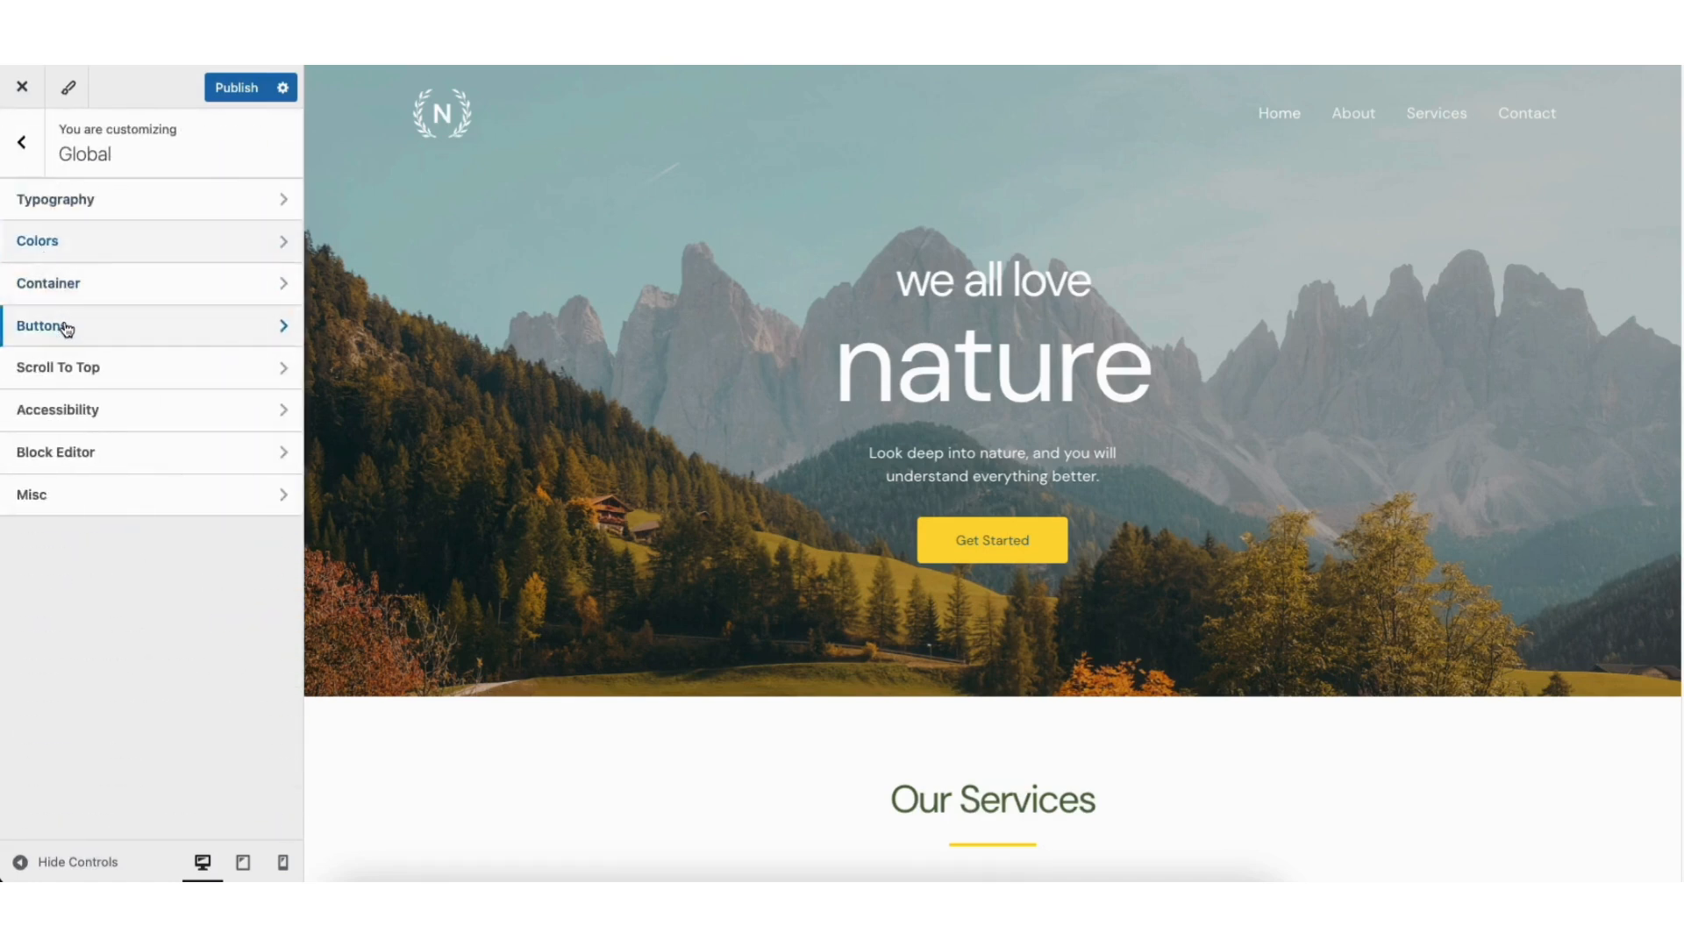
click(63, 324)
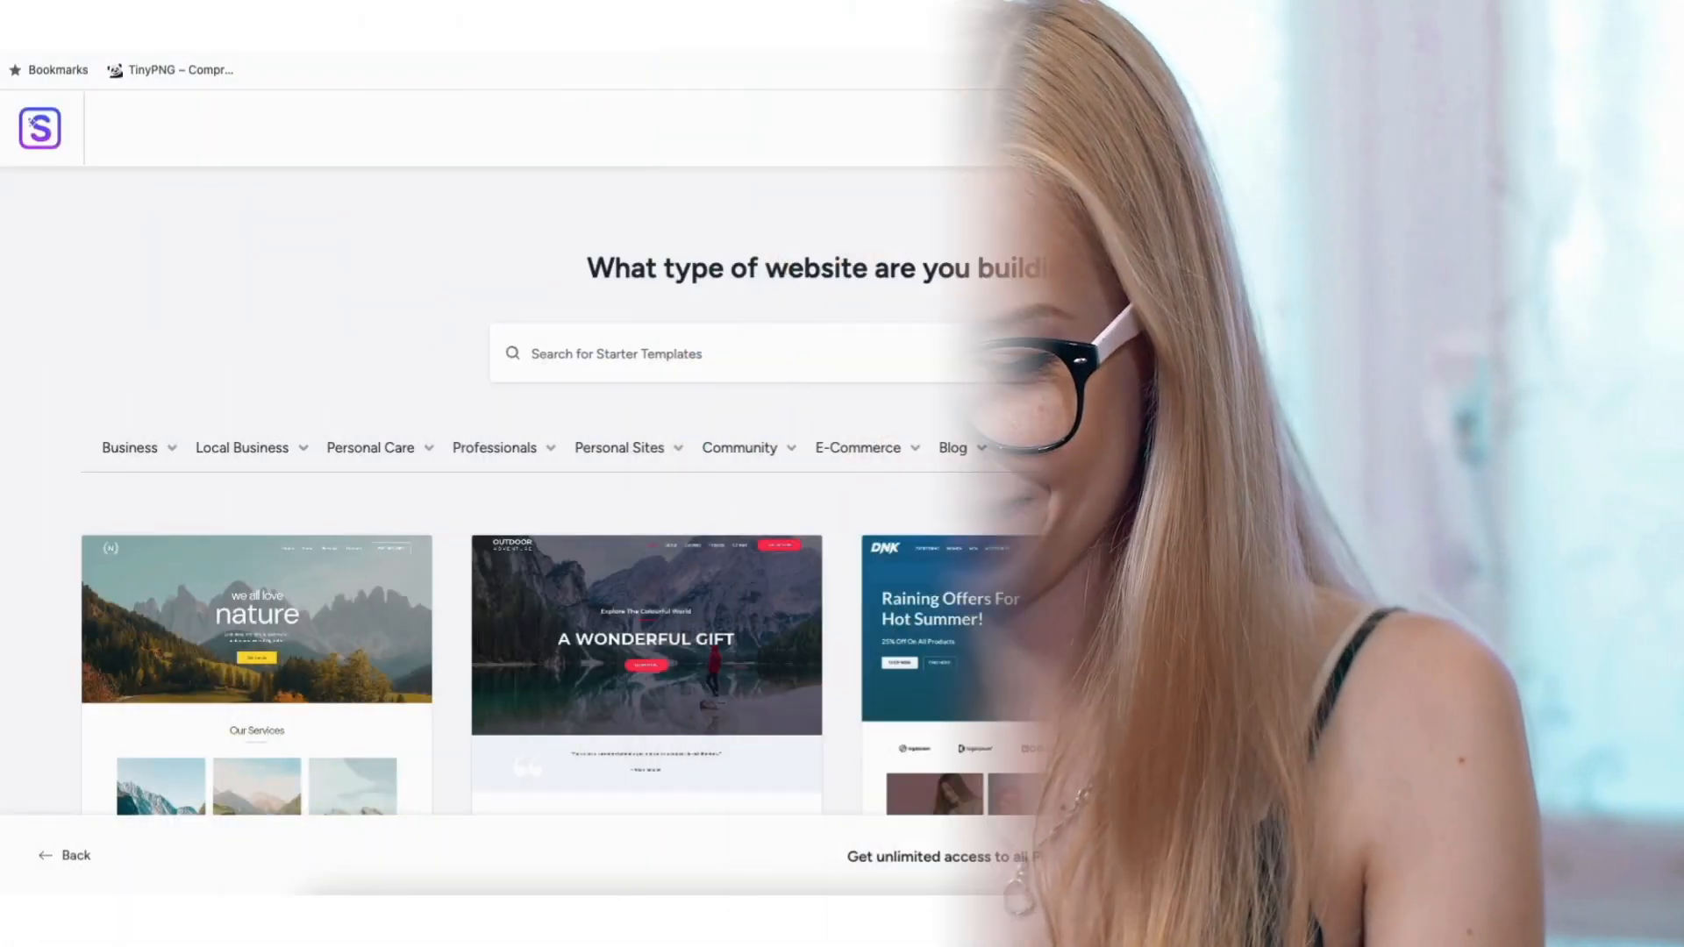
scroll(842, 491, down, 5)
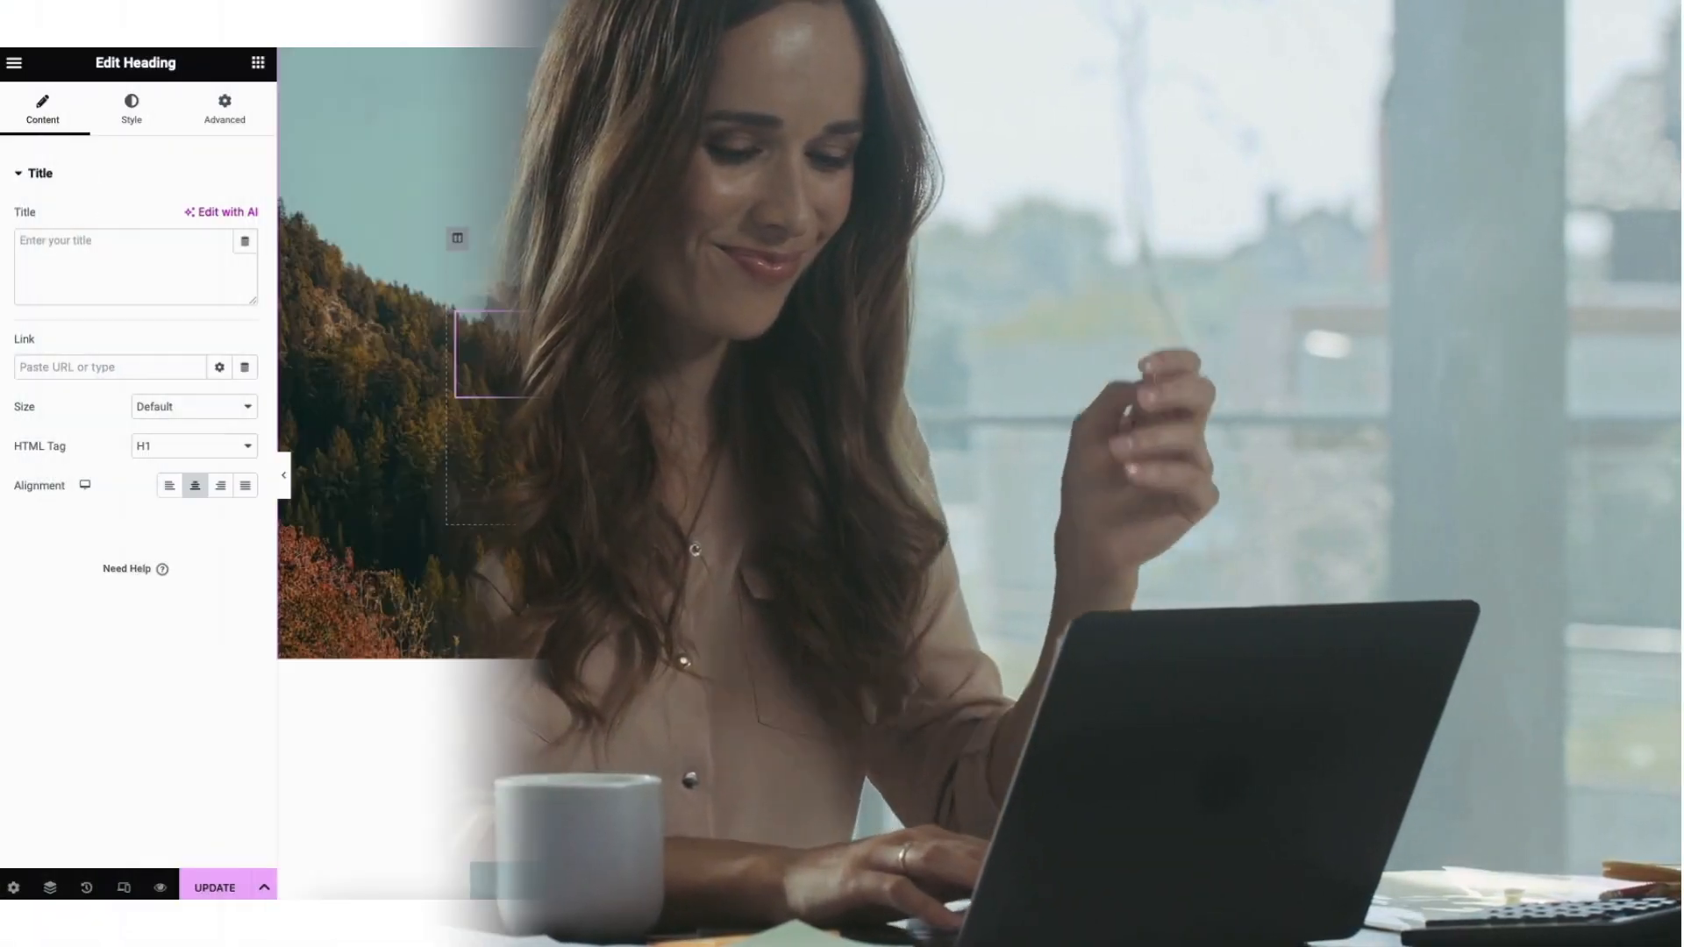
text(DEMO WEB)
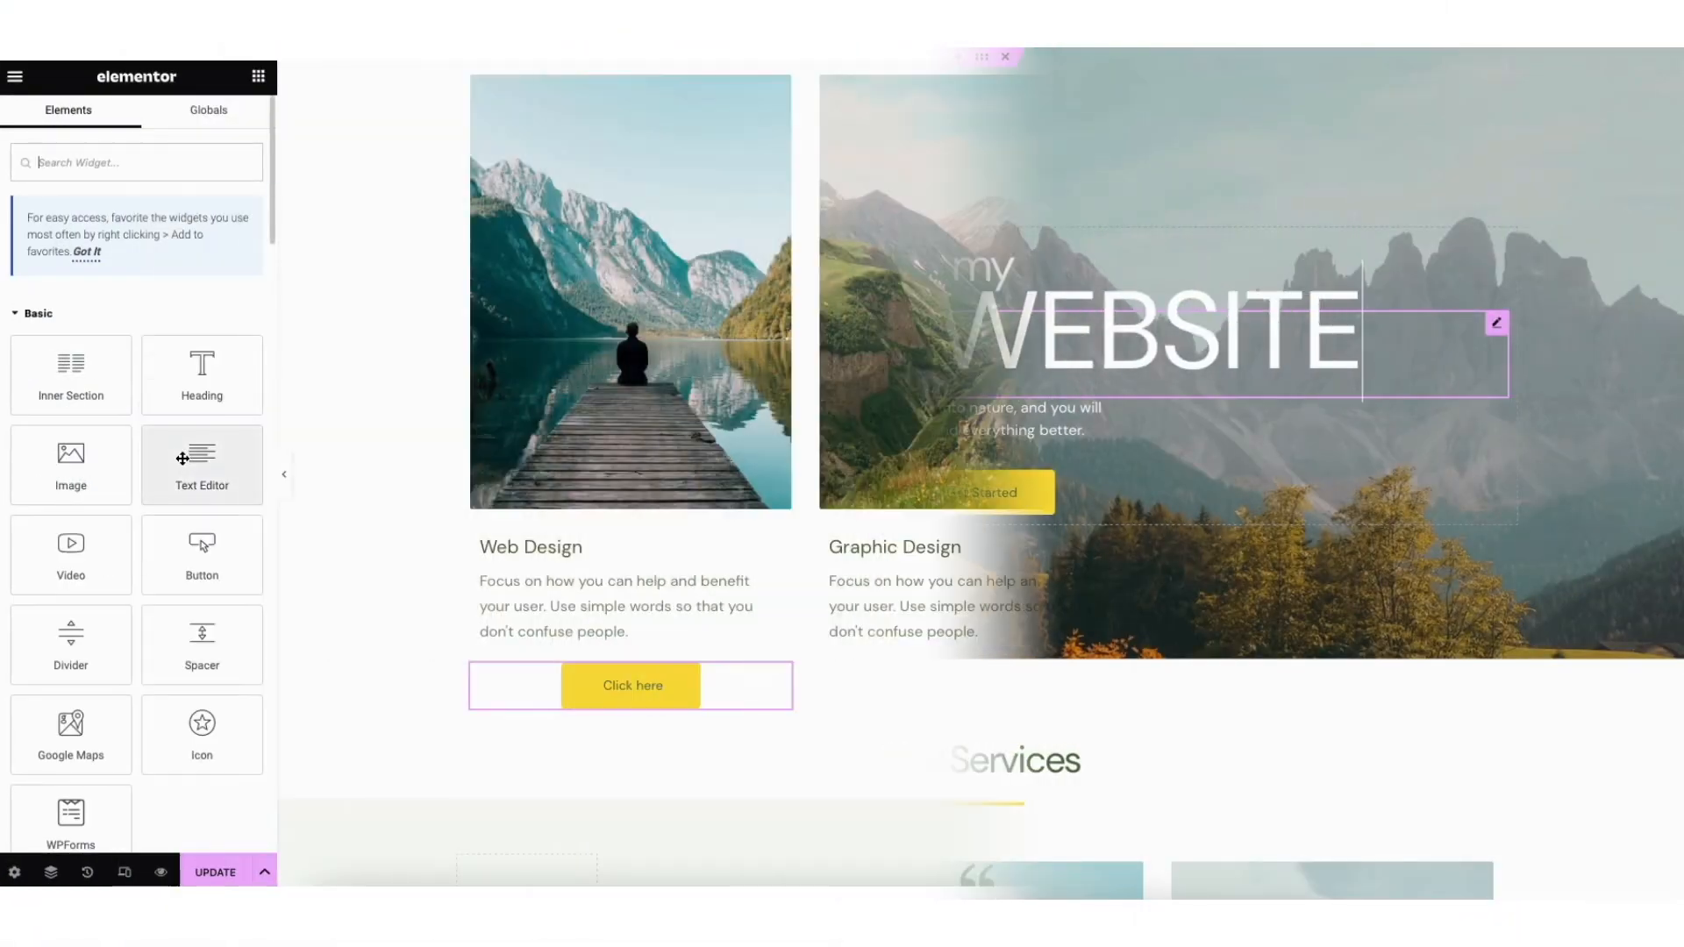
drag(201, 465, 927, 645)
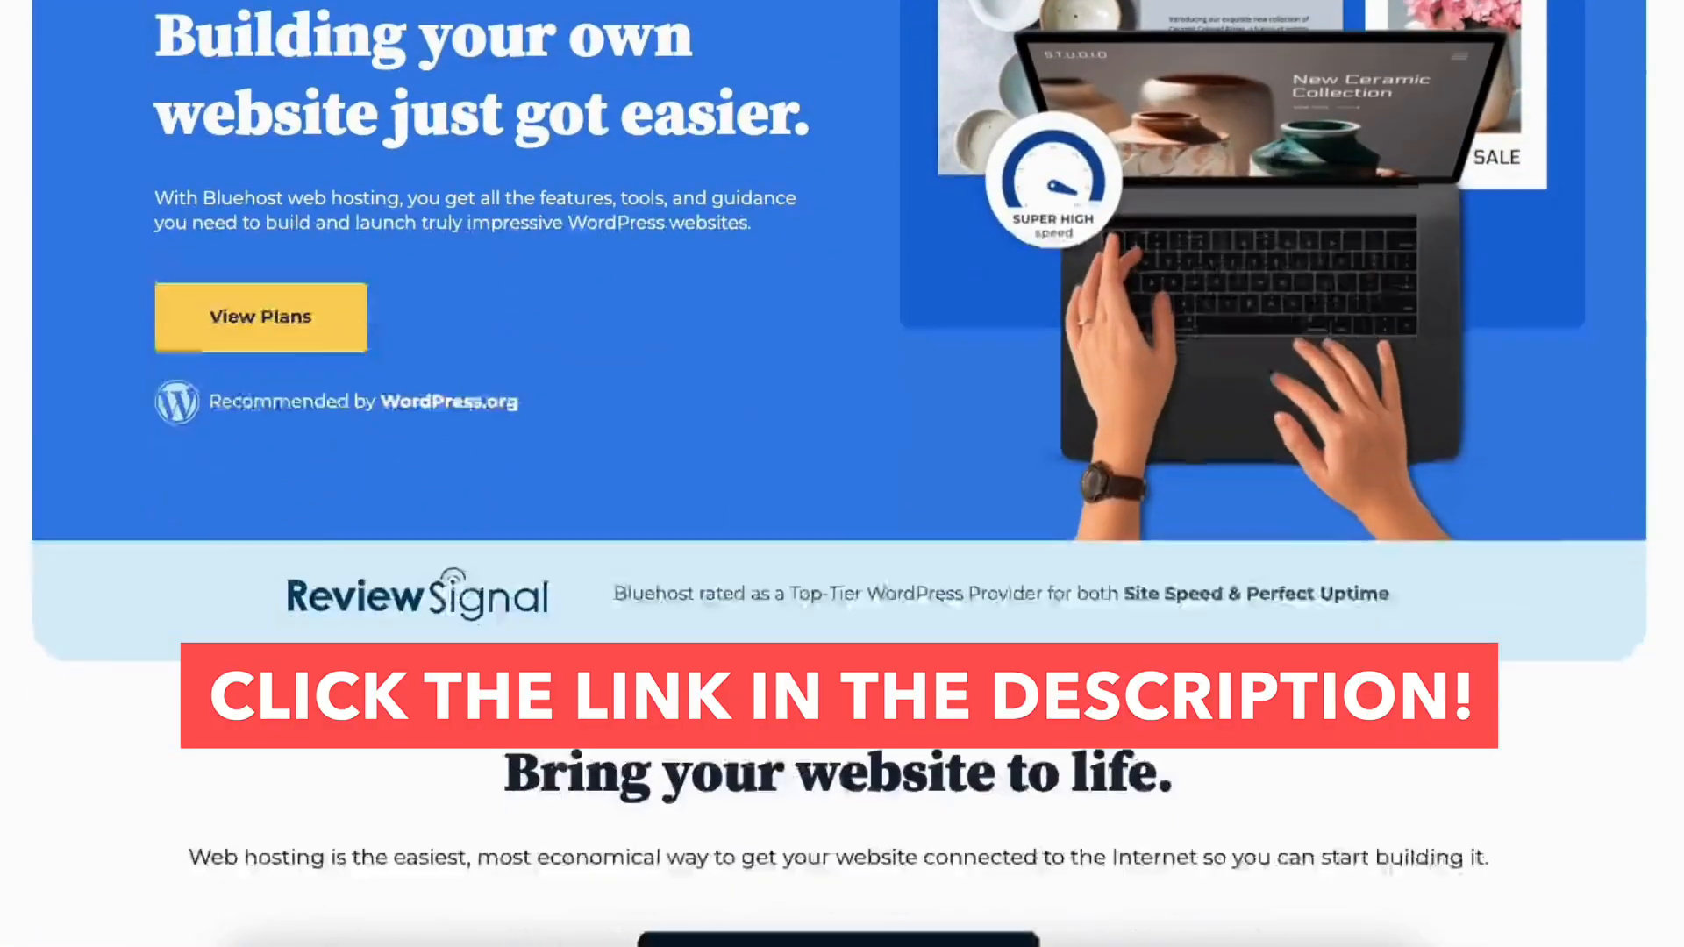
scroll(842, 474, down, 8)
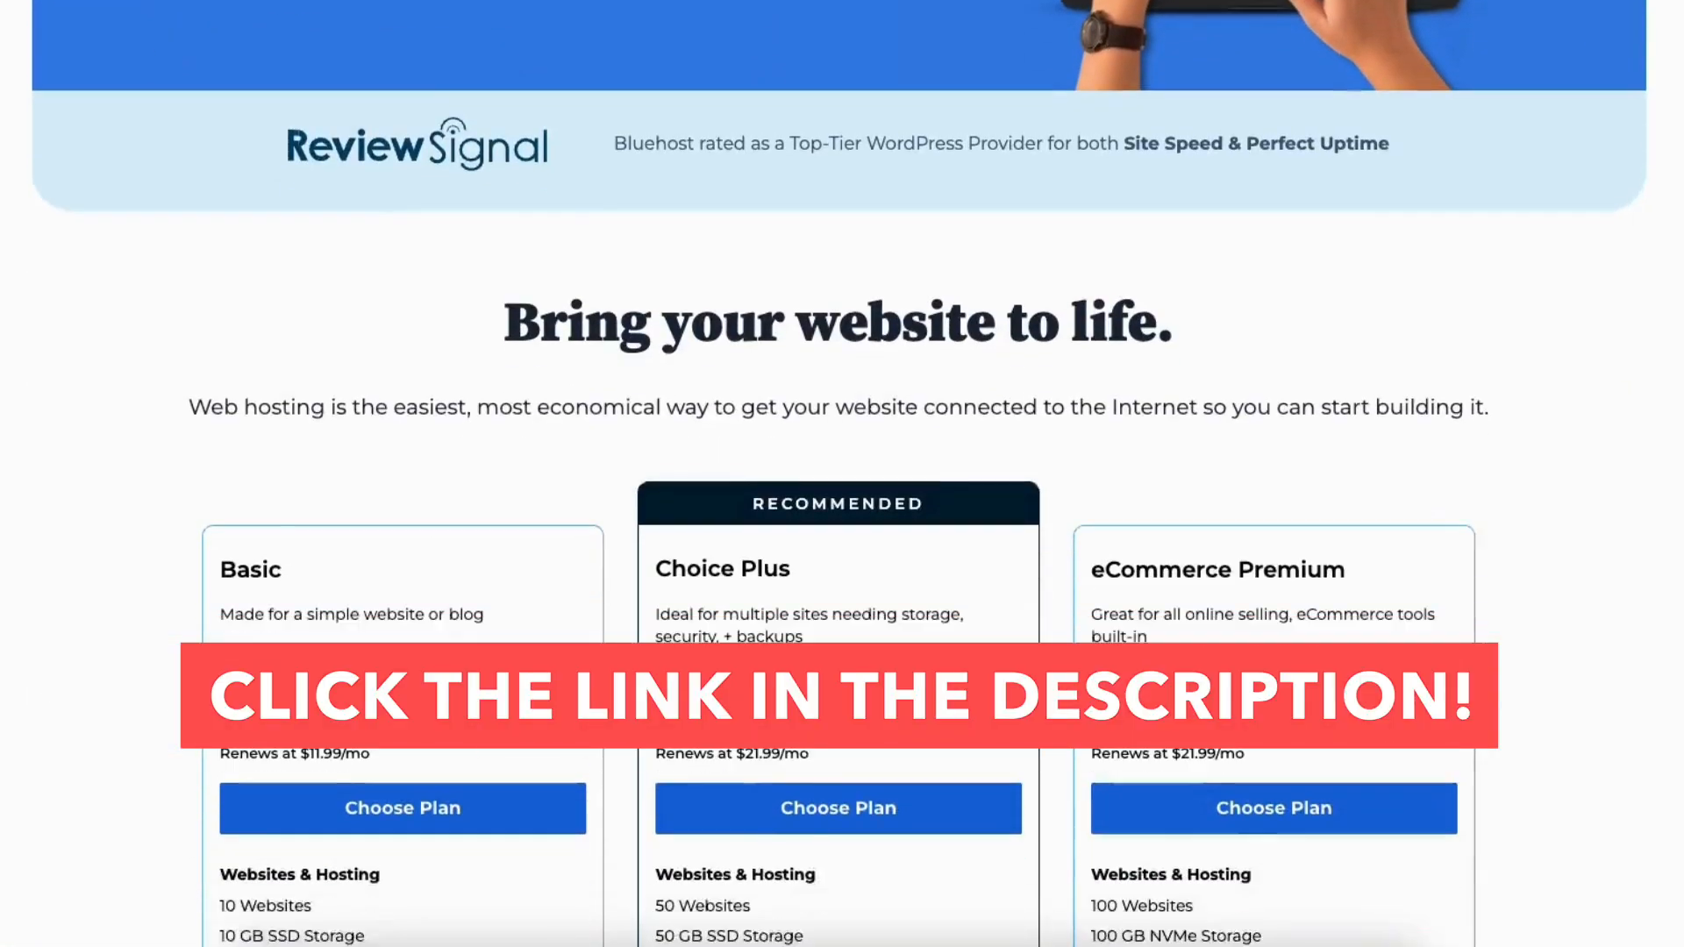